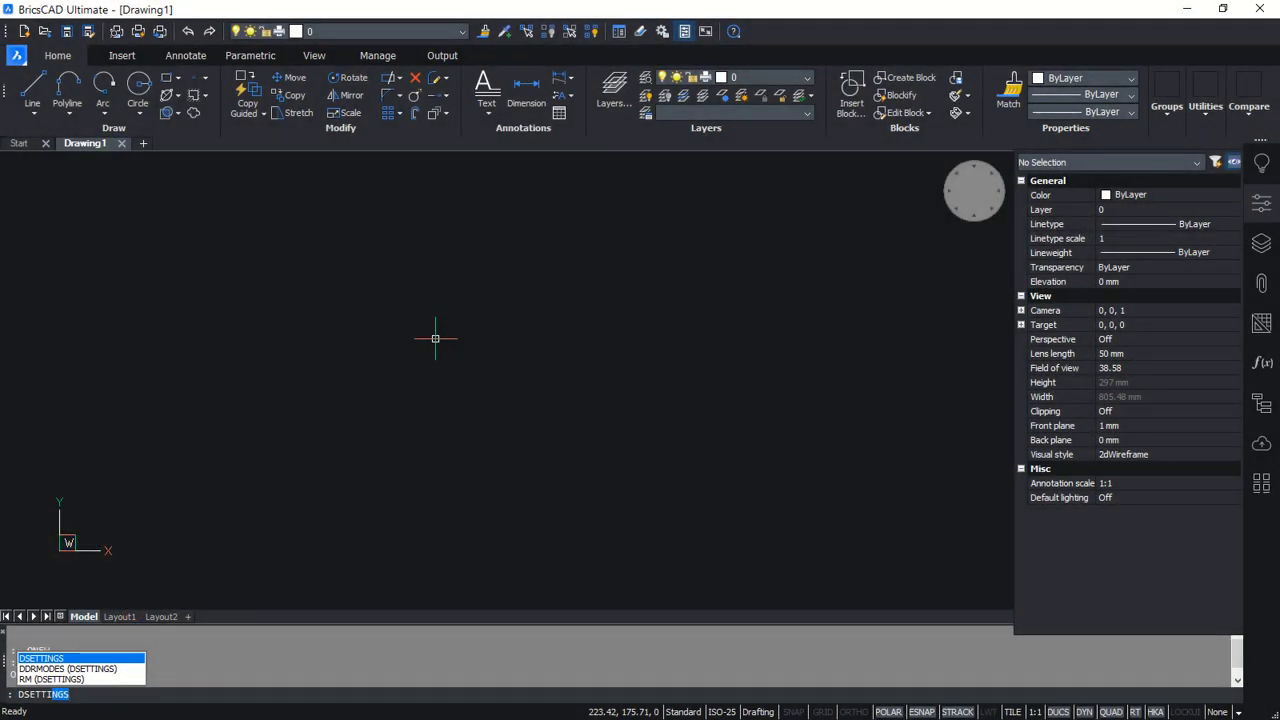
Open the drafting settings and expand the entity snap mode options under 2D and 3D Entity snaps
{"action": "key", "text": "Return"}
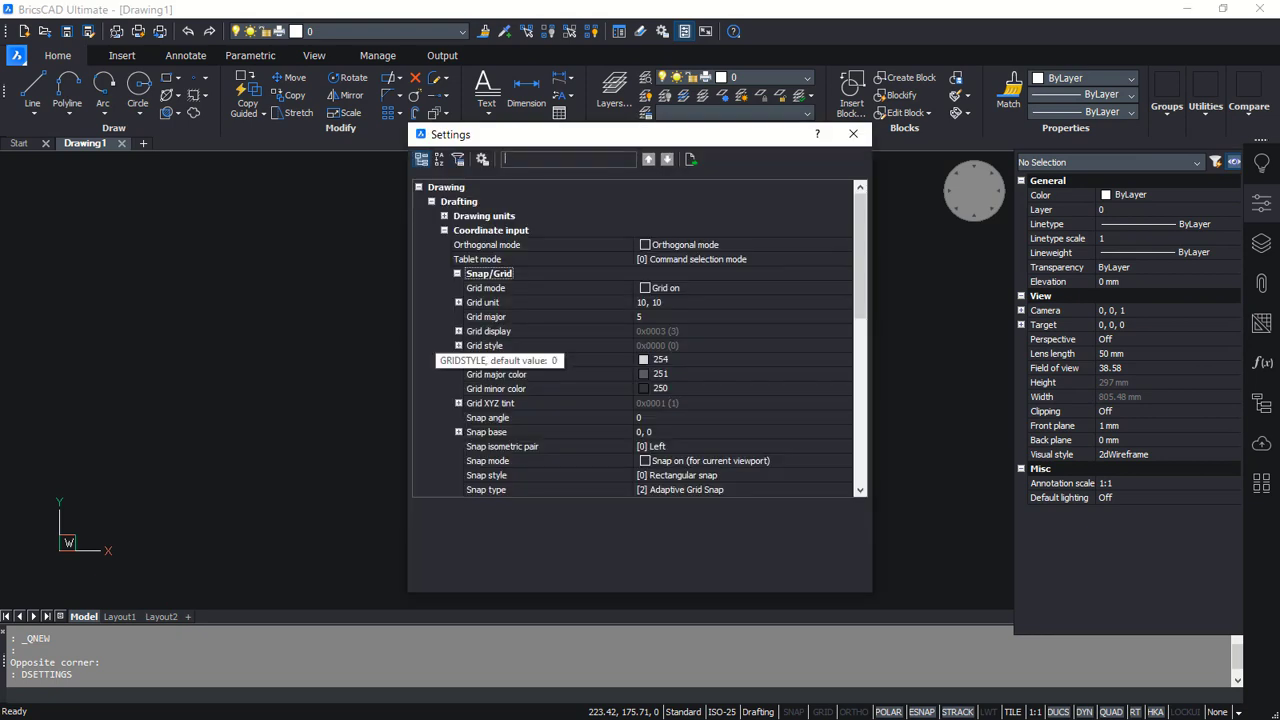
{"action": "scroll", "coordinate": [491, 350], "scroll_direction": "down", "scroll_amount": 3}
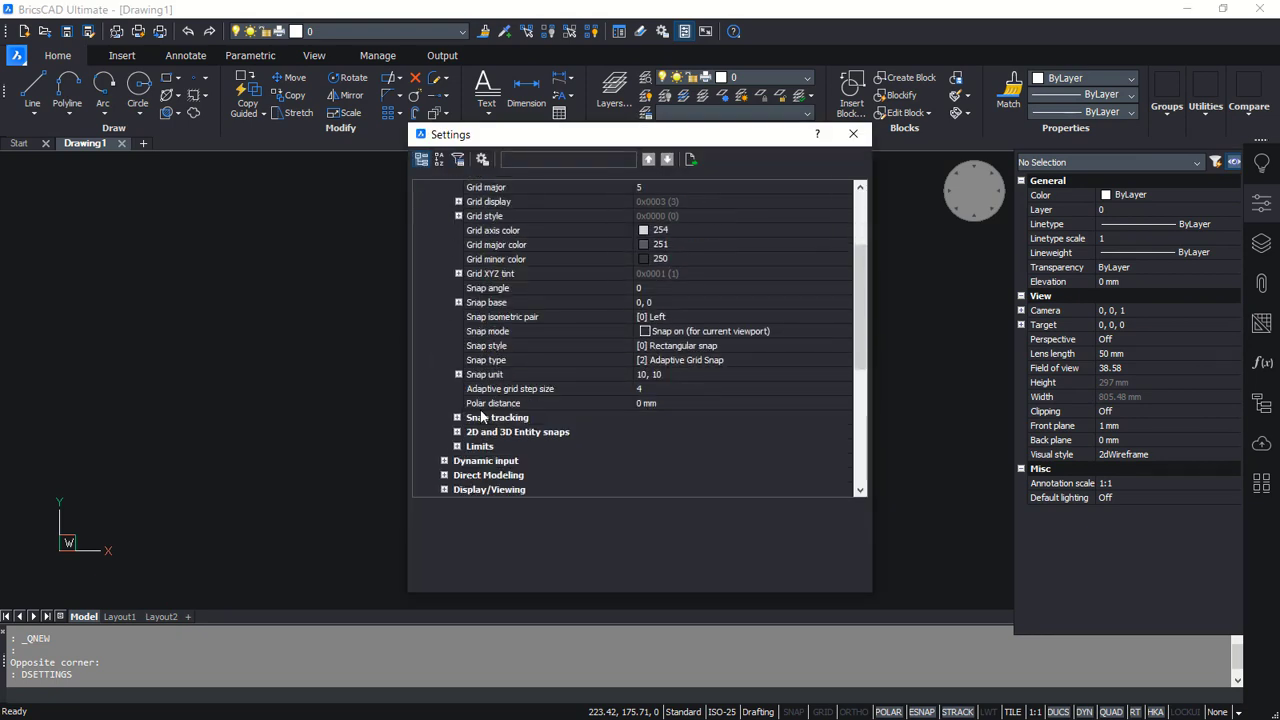
{"action": "left_click", "coordinate": [458, 432]}
{"action": "scroll", "coordinate": [489, 420], "scroll_direction": "down", "scroll_amount": 1}
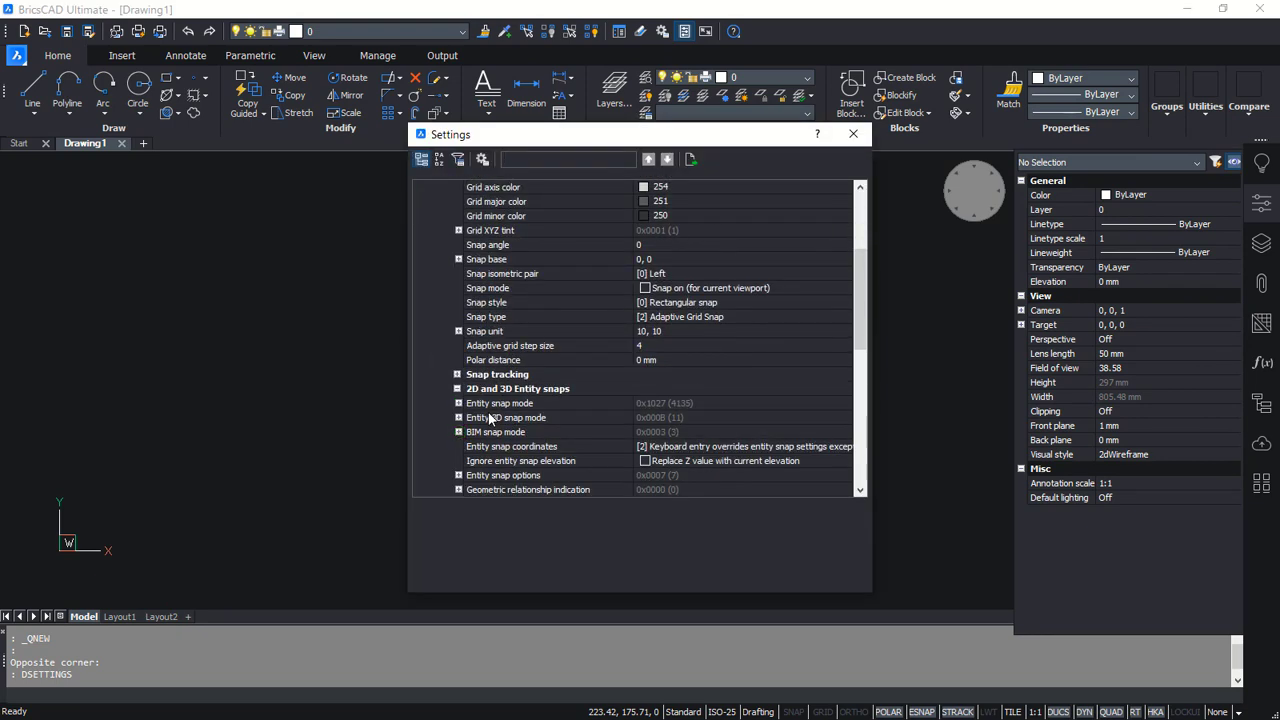
{"action": "left_click", "coordinate": [458, 403]}
{"action": "scroll", "coordinate": [627, 405], "scroll_direction": "down", "scroll_amount": 3}
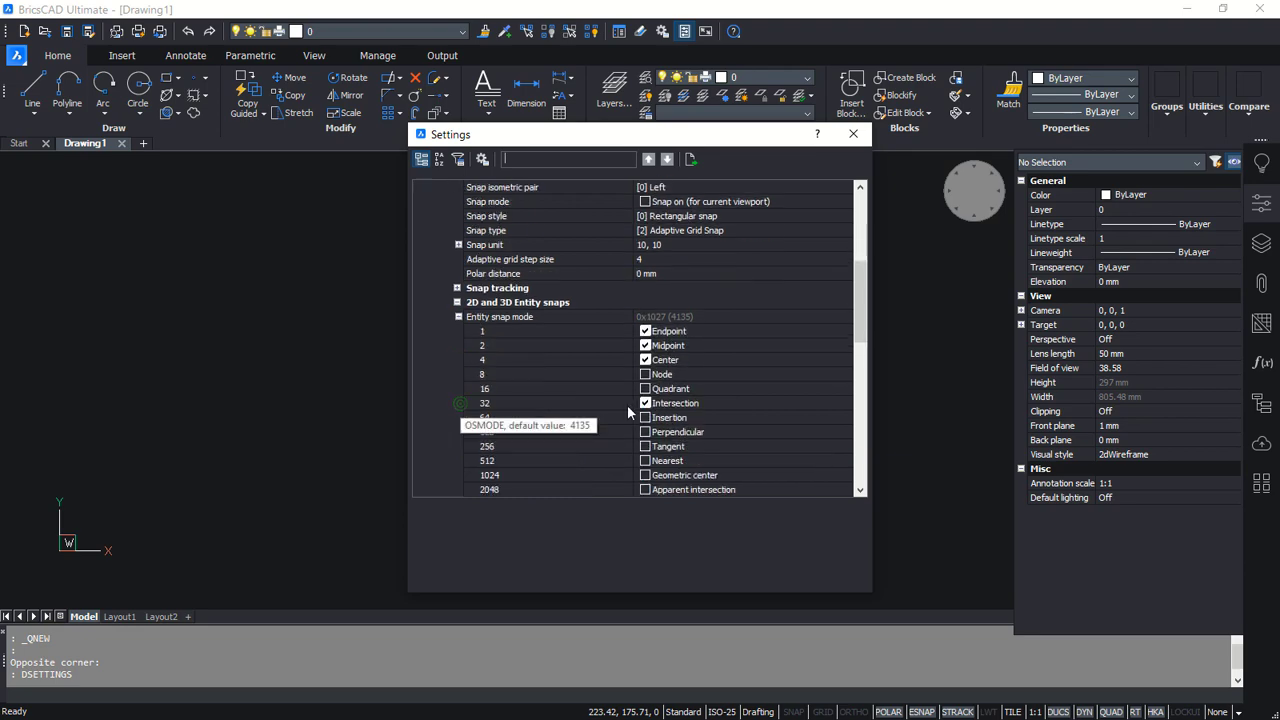
Enable the Node, Quadrant, Insertion, Perpendicular, Tangent, Nearest, Geometric center, Apparent intersection and Parallel entity snaps and close the settings
{"action": "left_click", "coordinate": [645, 331]}
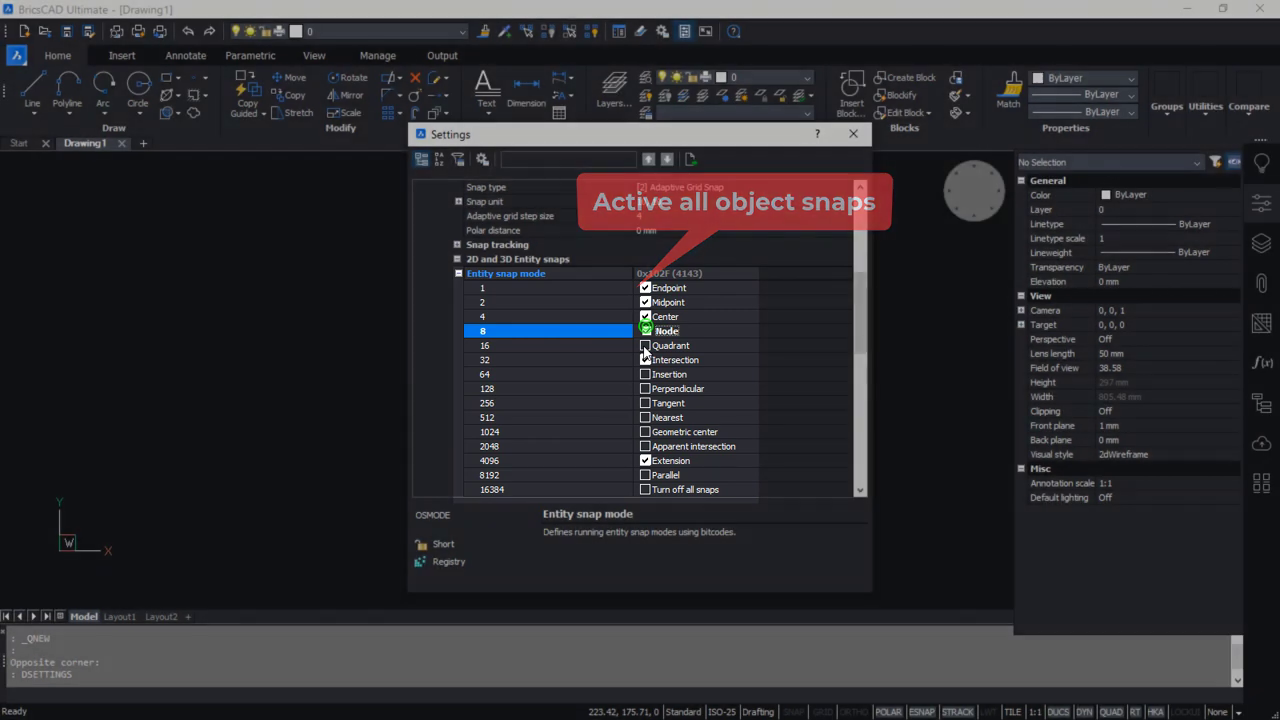
{"action": "left_click", "coordinate": [645, 346]}
{"action": "left_click", "coordinate": [645, 374]}
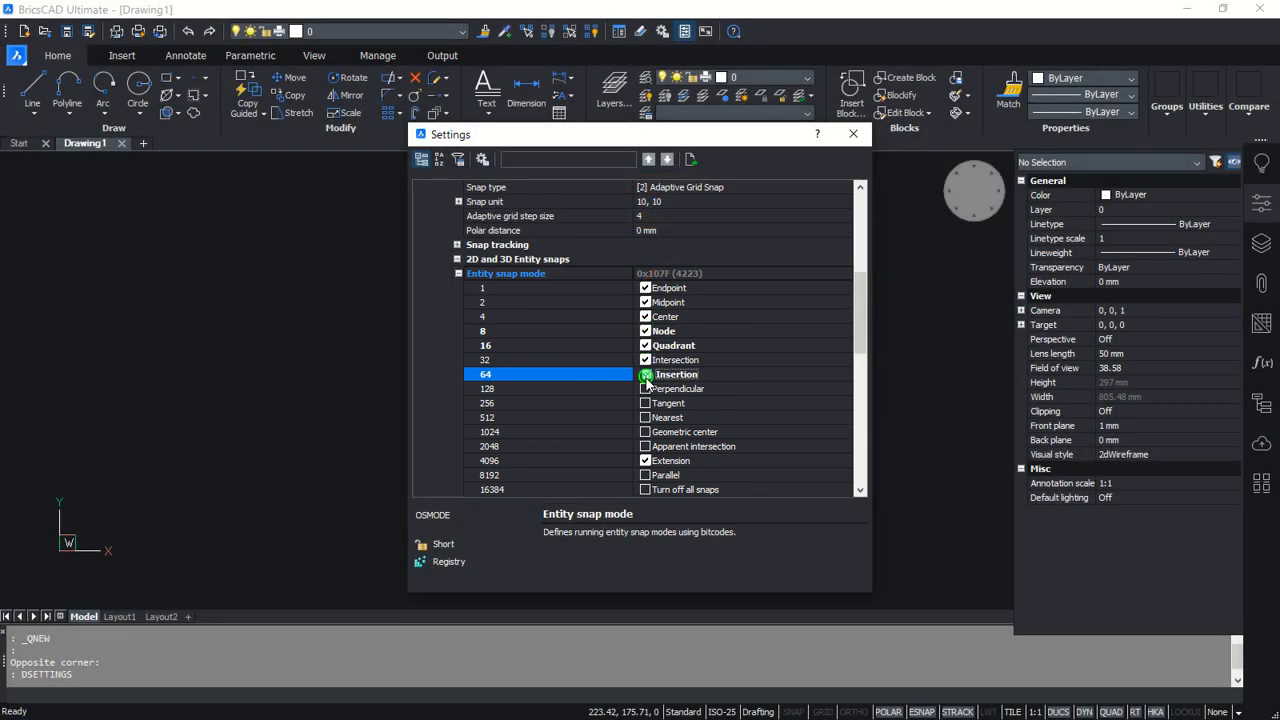
{"action": "left_click", "coordinate": [645, 388]}
{"action": "left_click", "coordinate": [645, 403]}
{"action": "left_click", "coordinate": [645, 417]}
{"action": "left_click", "coordinate": [645, 431]}
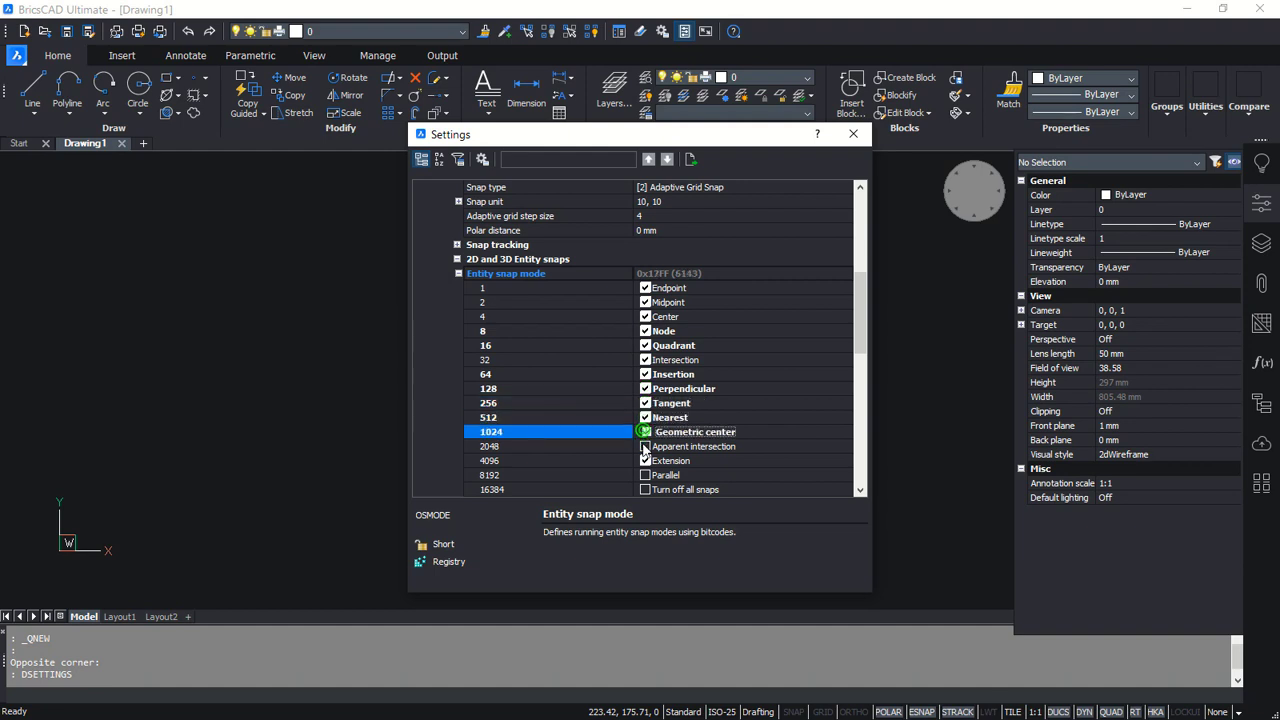
{"action": "left_click", "coordinate": [645, 446]}
{"action": "scroll", "coordinate": [648, 443], "scroll_direction": "down", "scroll_amount": 1}
{"action": "left_click", "coordinate": [646, 432]}
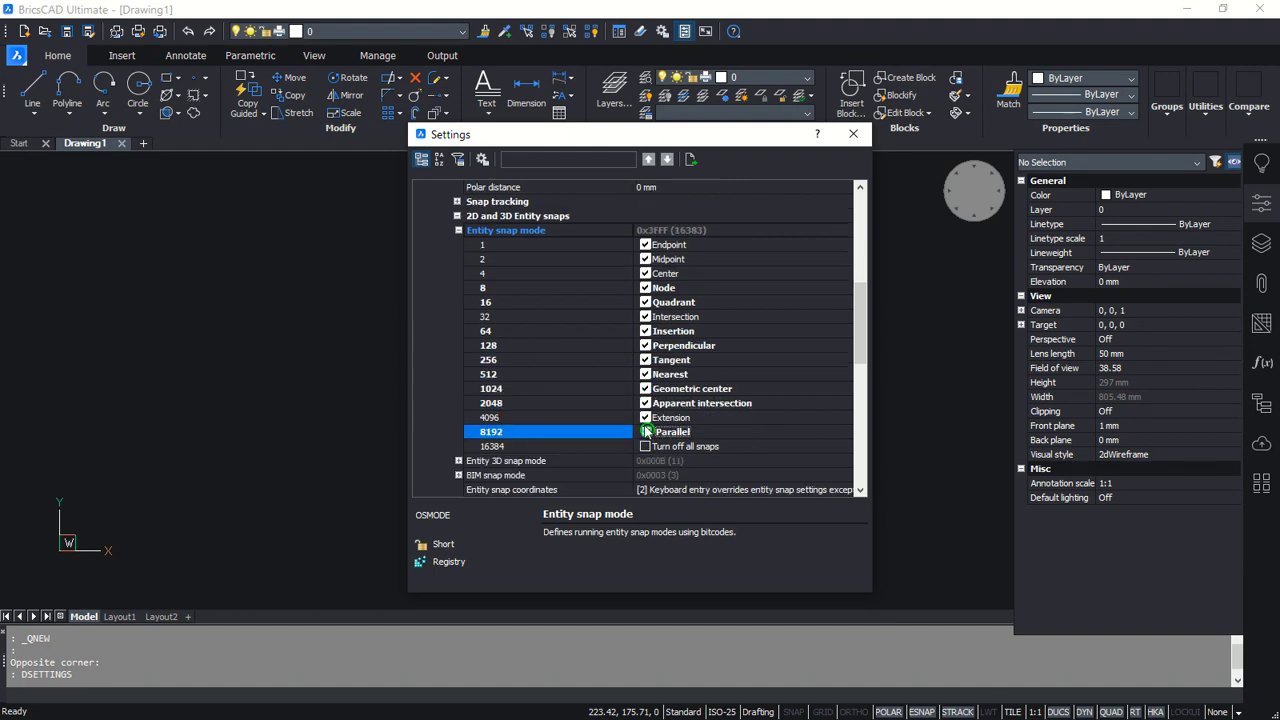
{"action": "left_click", "coordinate": [853, 133]}
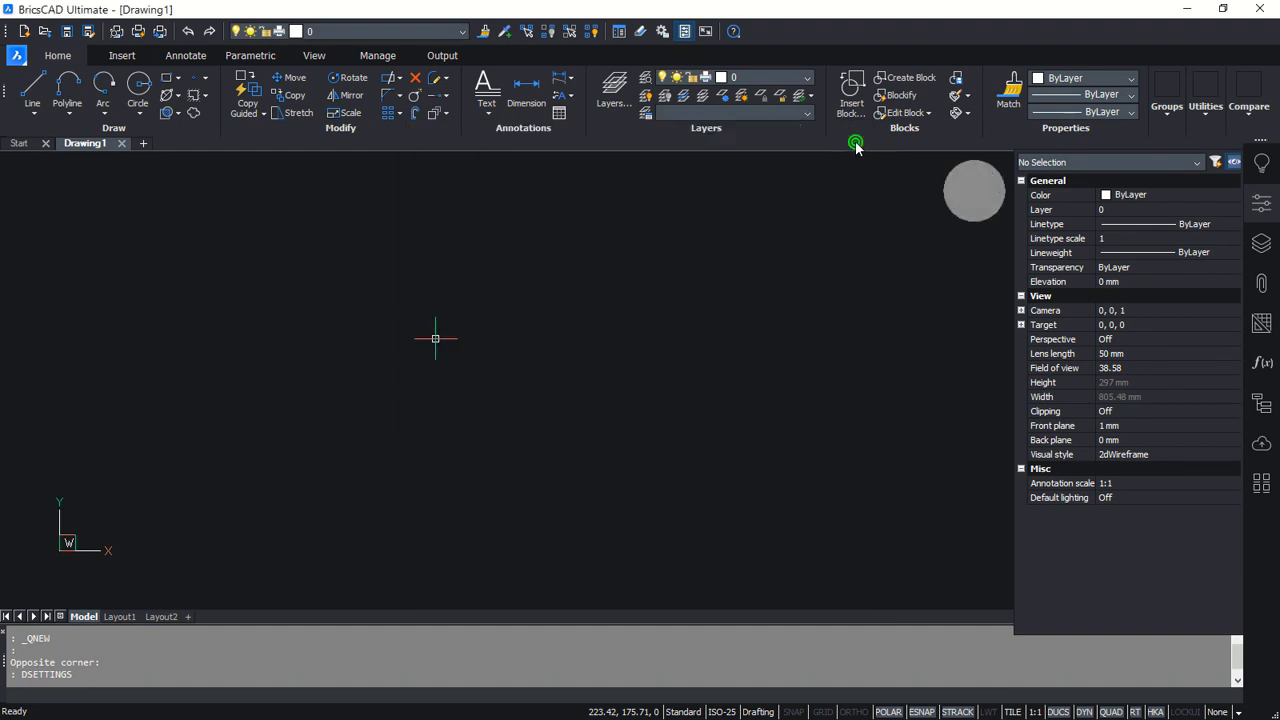
{"action": "left_click", "coordinate": [423, 385]}
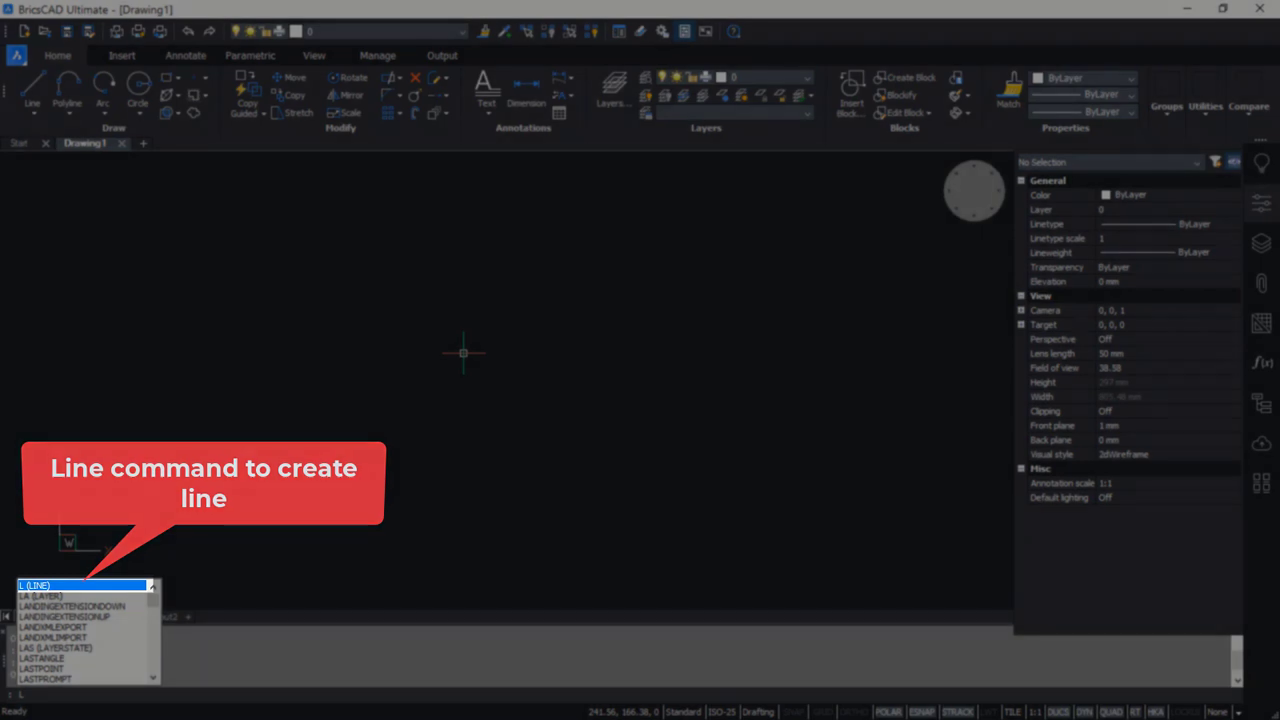
Draw a vertical line 5500 mm long, running straight down from a point near the drawing origin
{"action": "key", "text": "Return"}
{"action": "left_click", "coordinate": [393, 307]}
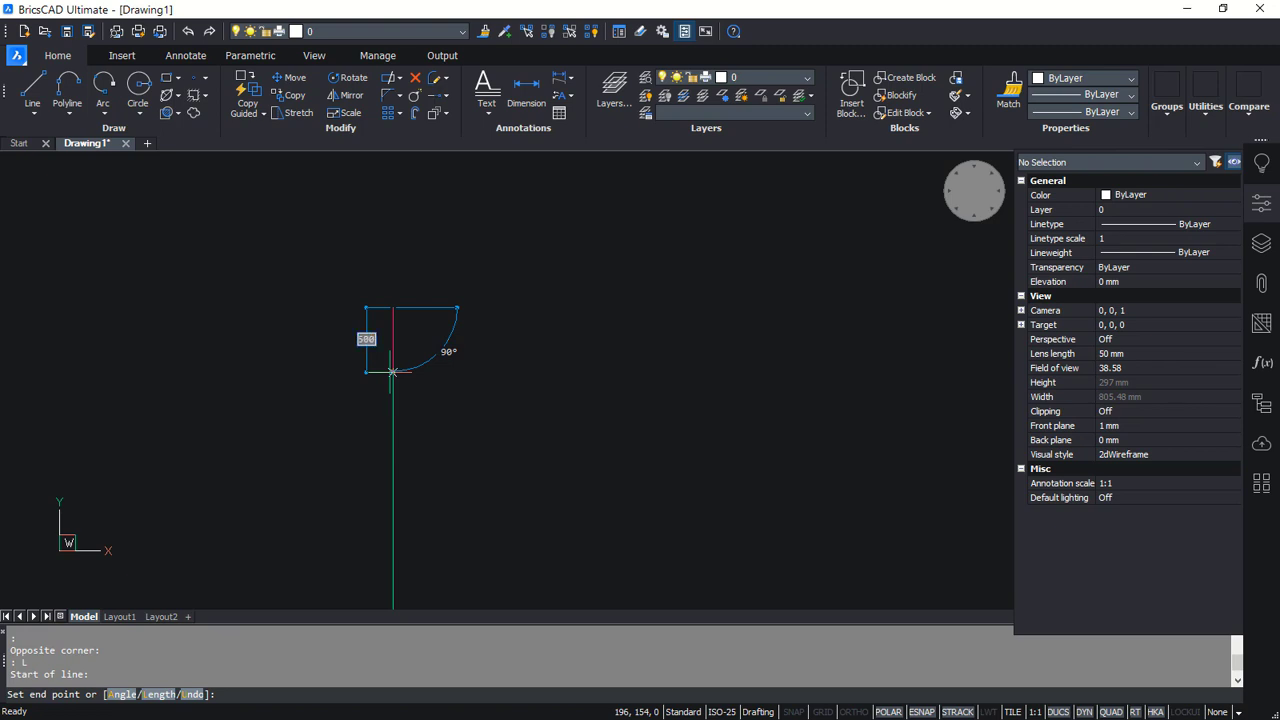
{"action": "key", "text": "Return"}
{"action": "scroll", "coordinate": [491, 440], "scroll_direction": "down", "scroll_amount": 3}
{"action": "middle_click_drag", "start_coordinate": [547, 507], "coordinate": [472, 193]}
{"action": "key", "text": "Return"}
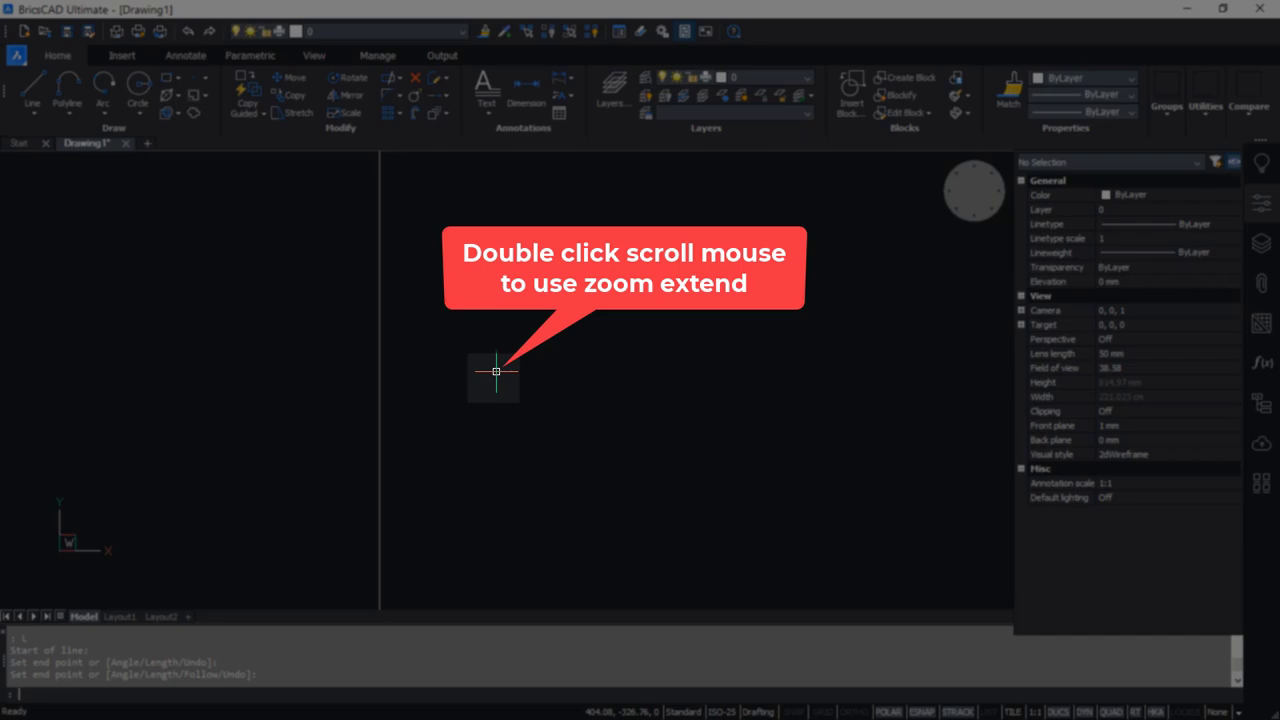
Move the vertical line horizontally a short distance to the right, clear of the origin
{"action": "middle_click", "coordinate": [496, 371]}
{"action": "middle_click", "coordinate": [496, 371]}
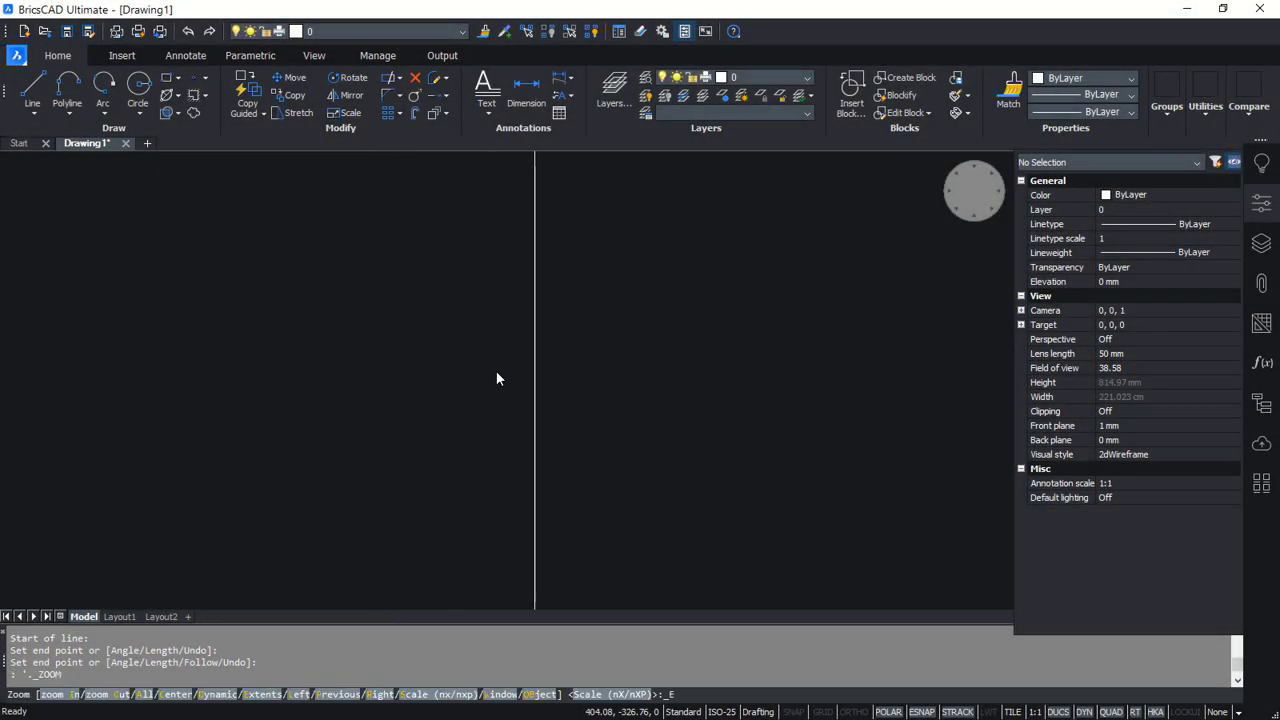
{"action": "middle_click_drag", "start_coordinate": [762, 392], "coordinate": [762, 392]}
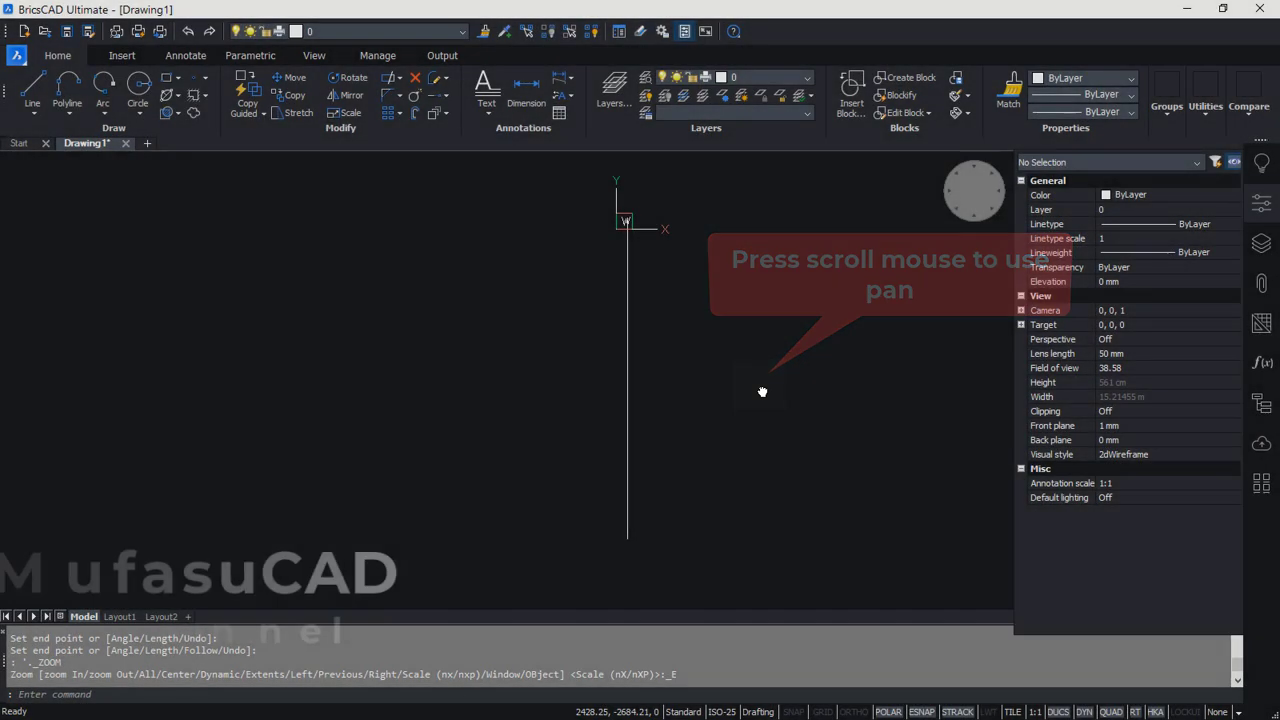
{"action": "middle_click_drag", "start_coordinate": [762, 392], "coordinate": [519, 392]}
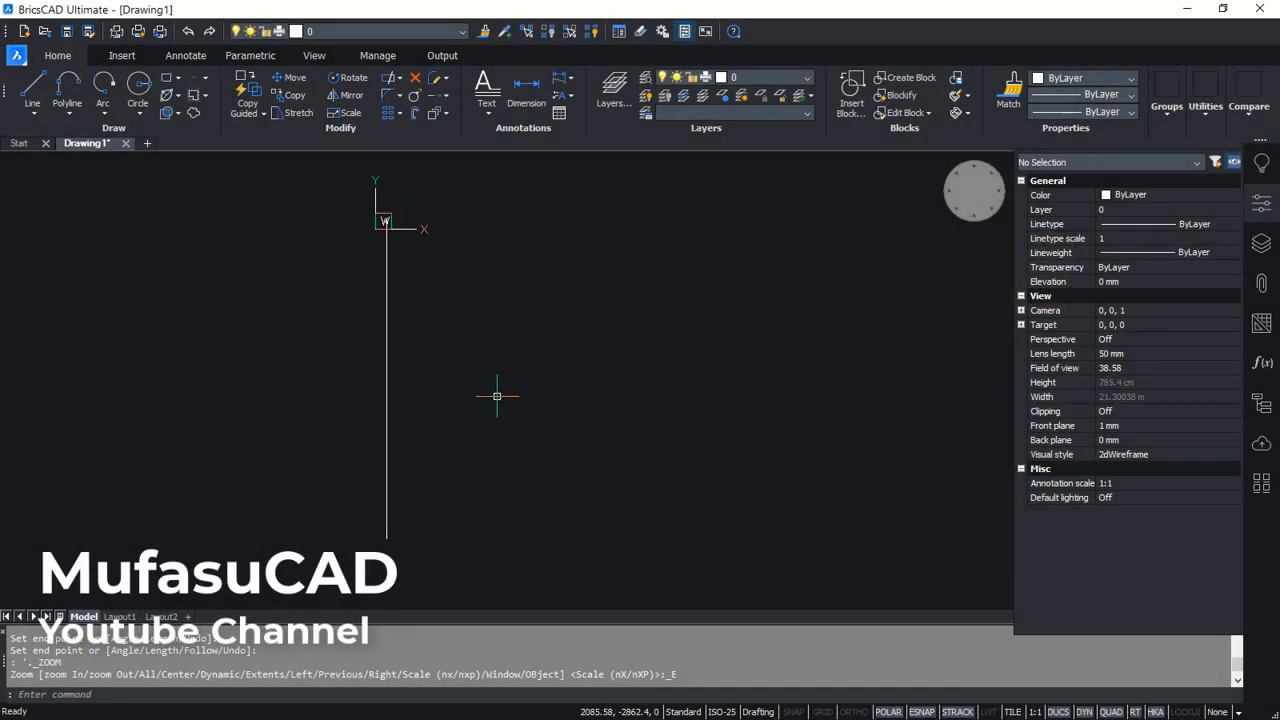
{"action": "type", "text": "M"}
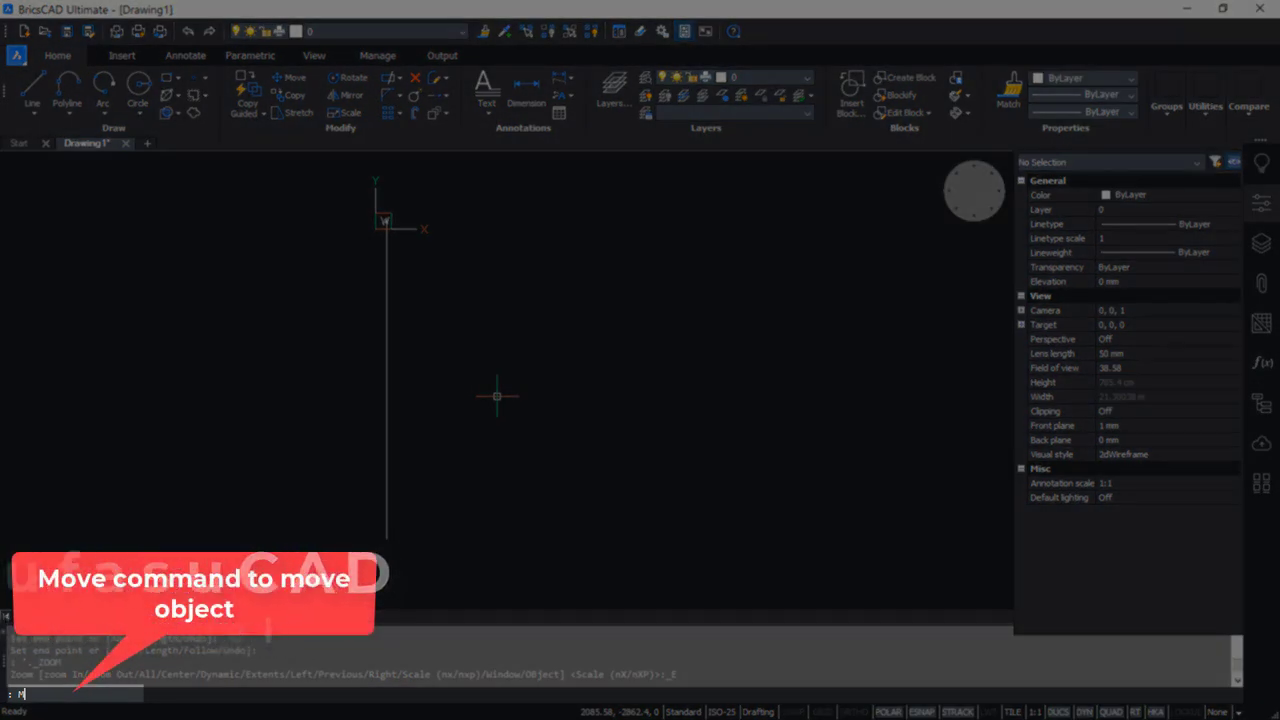
{"action": "key", "text": "Return"}
{"action": "left_click", "coordinate": [497, 393]}
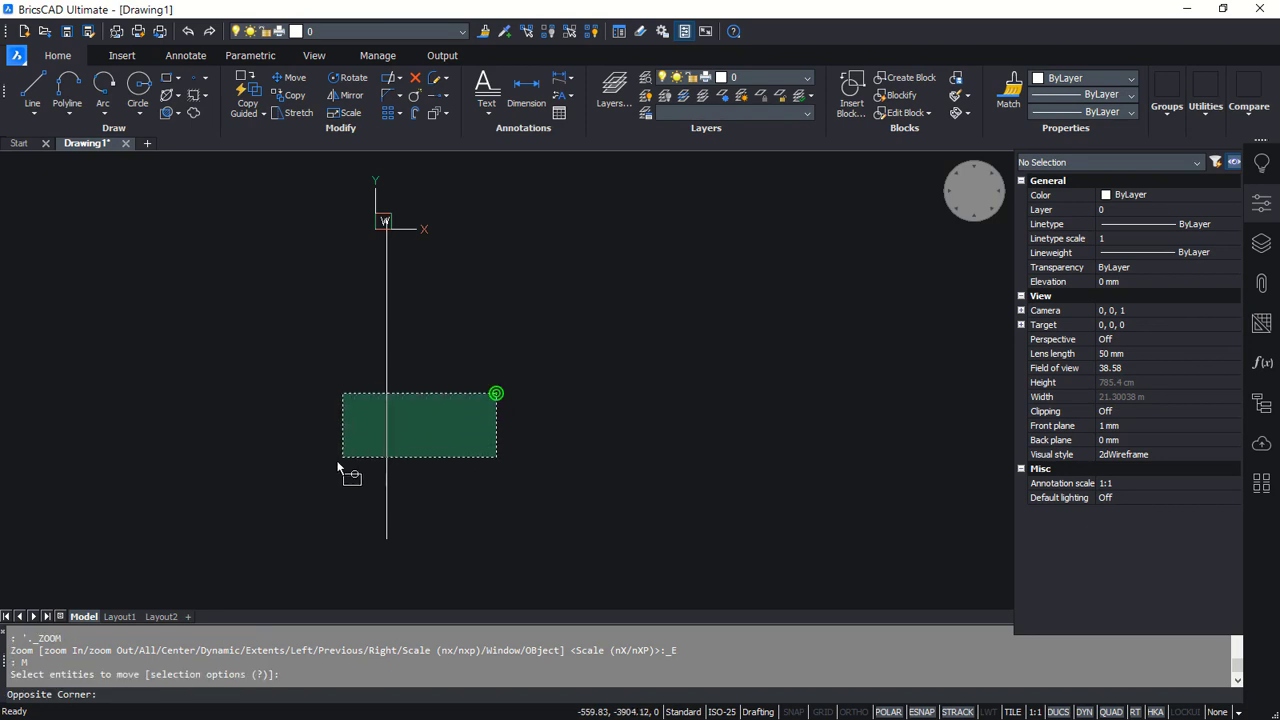
{"action": "left_click", "coordinate": [343, 455]}
{"action": "key", "text": "Return"}
{"action": "left_click", "coordinate": [438, 390]}
{"action": "left_click", "coordinate": [539, 390]}
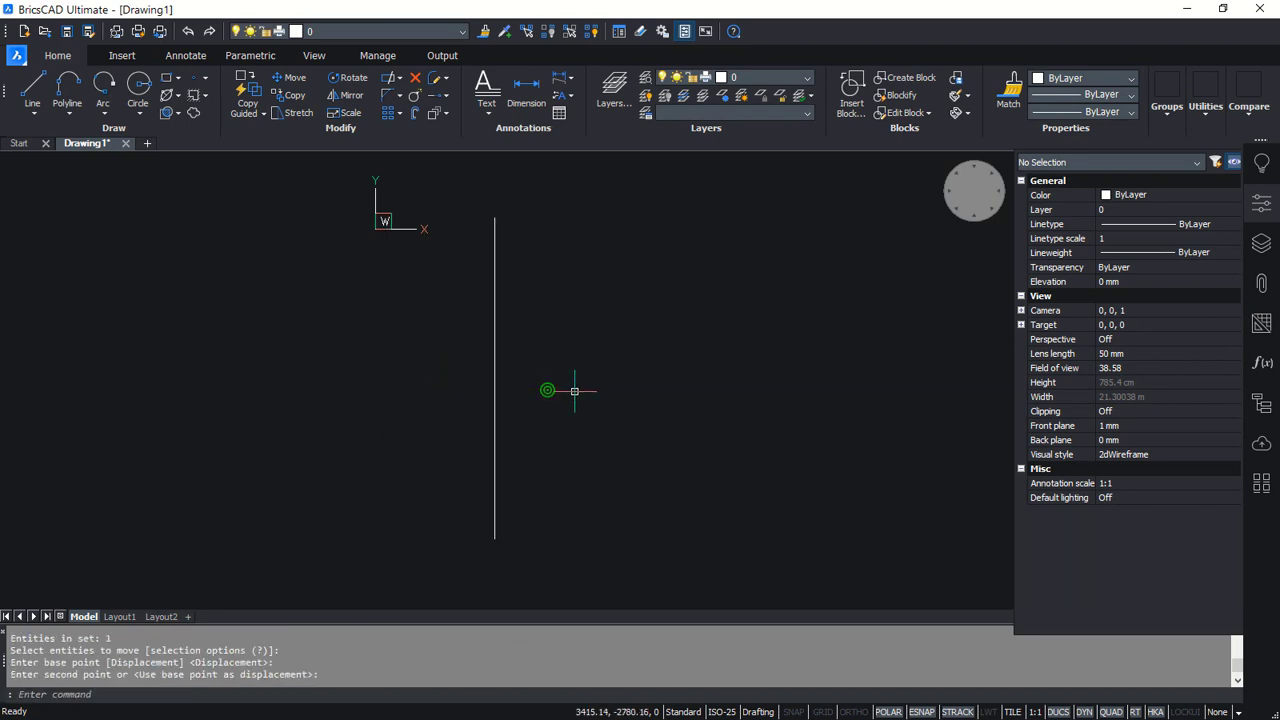
From the vertical line's lower endpoint, draw a line 1500 mm to the right and another 2000 mm down
{"action": "type", "text": "L"}
{"action": "key", "text": "Return"}
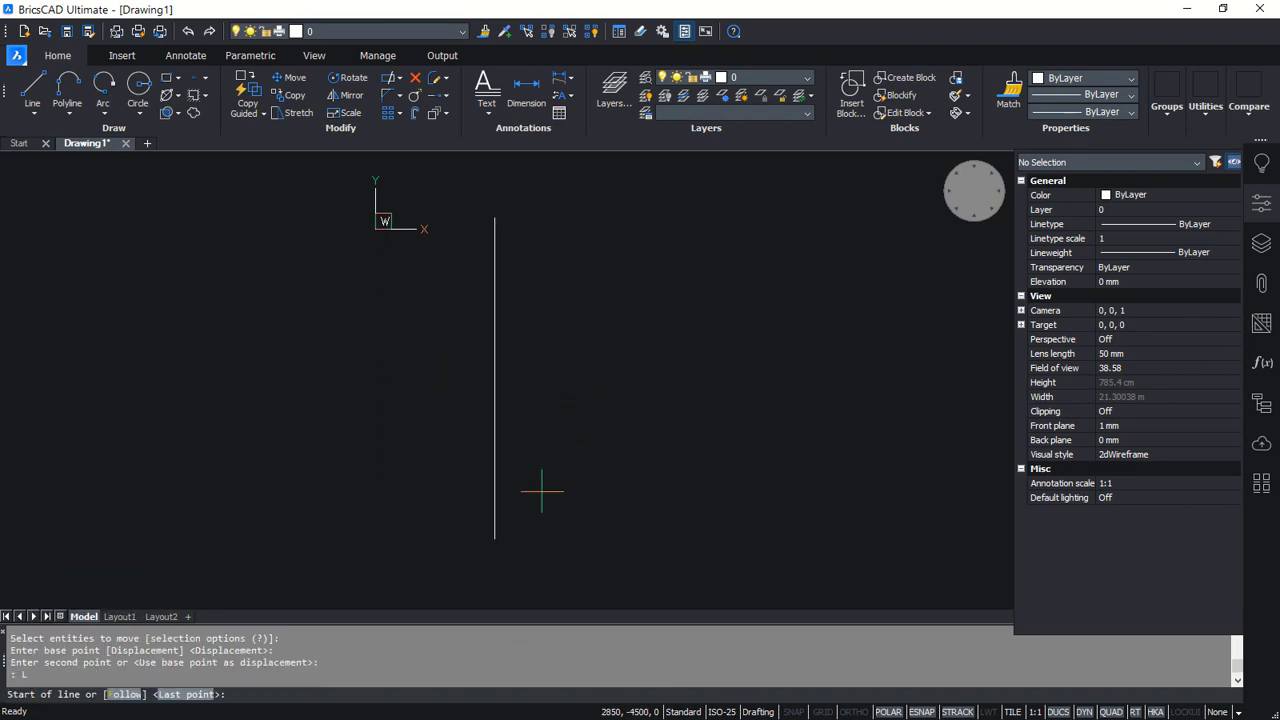
{"action": "left_click", "coordinate": [495, 538]}
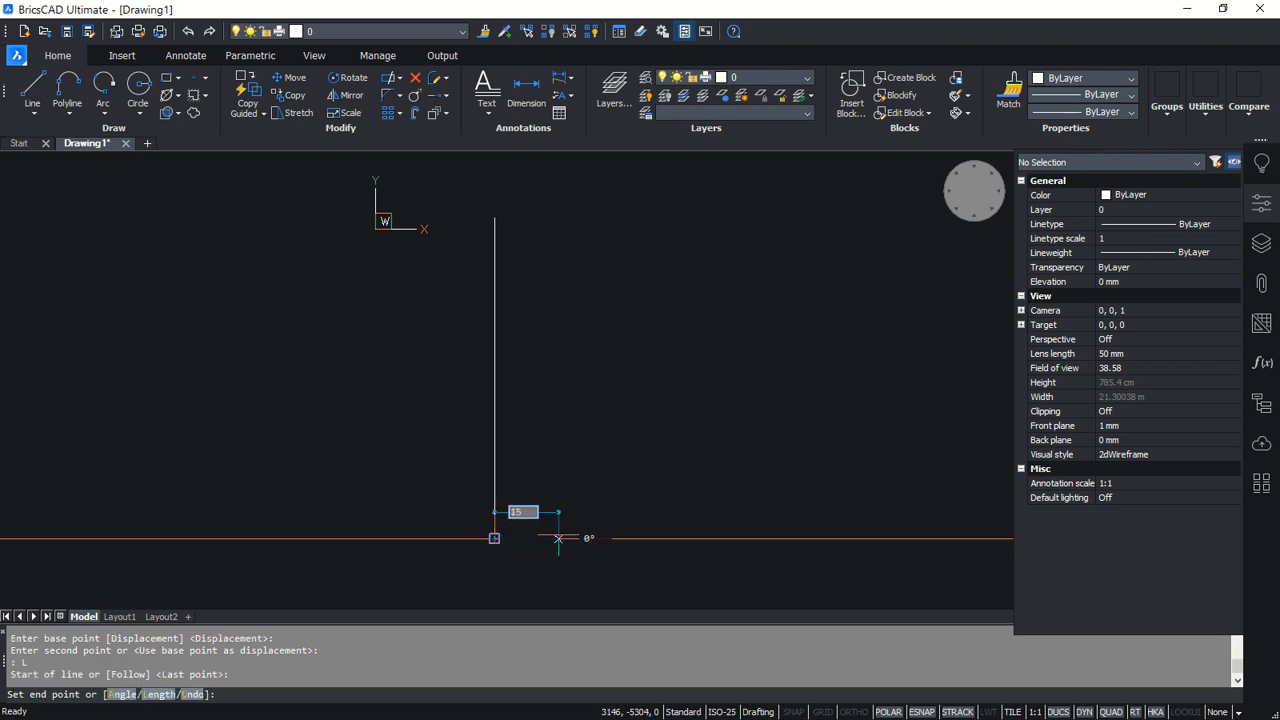
{"action": "key", "text": "Return"}
{"action": "middle_click_drag", "start_coordinate": [637, 518], "coordinate": [510, 418]}
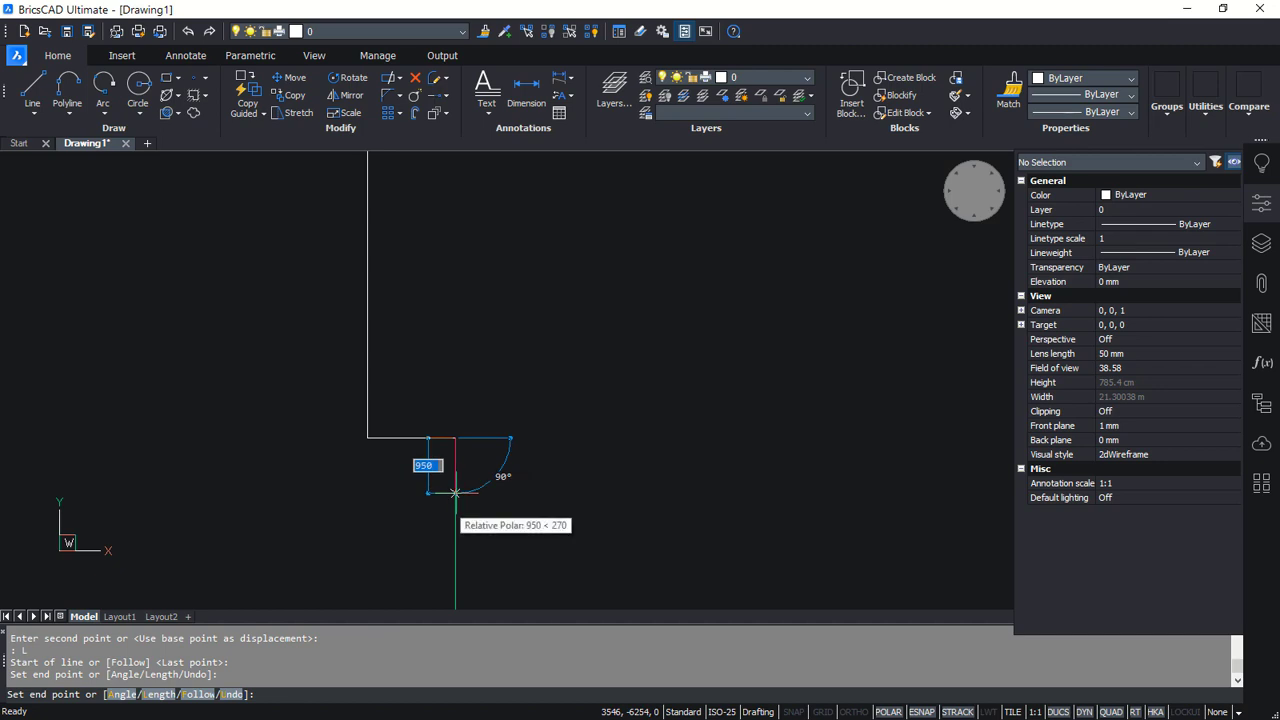
{"action": "type", "text": "2000"}
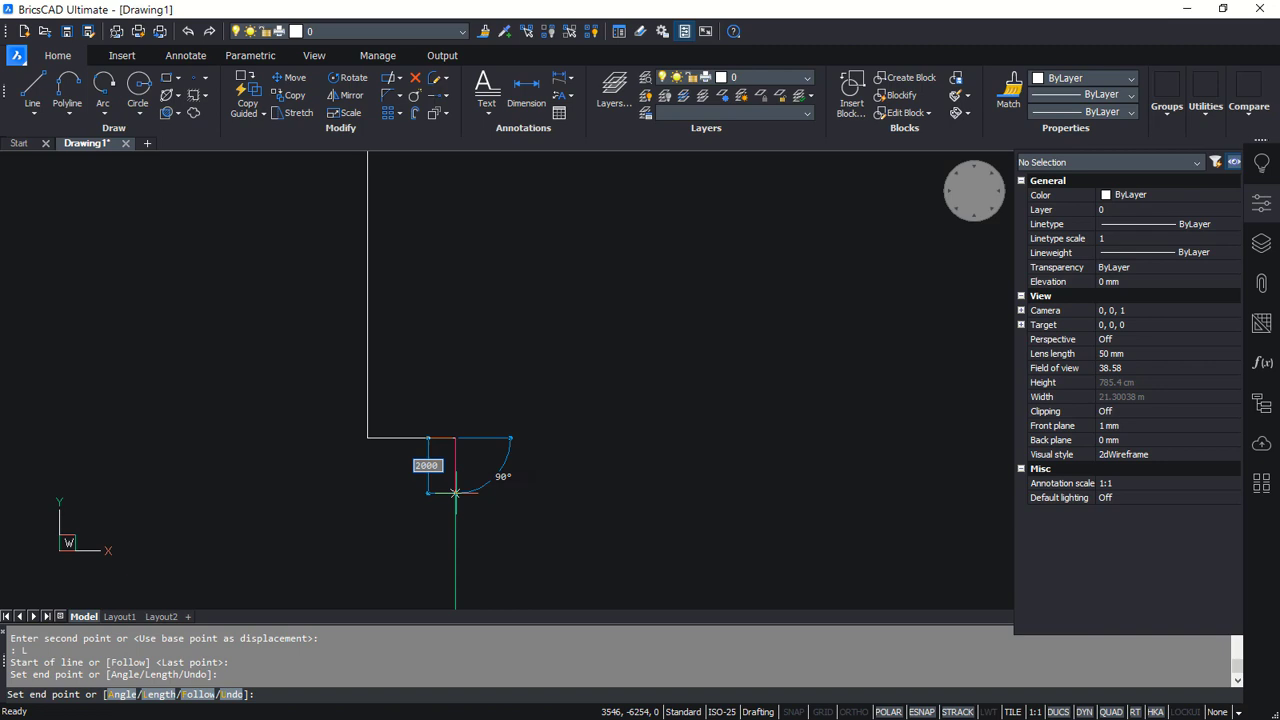
{"action": "key", "text": "Return"}
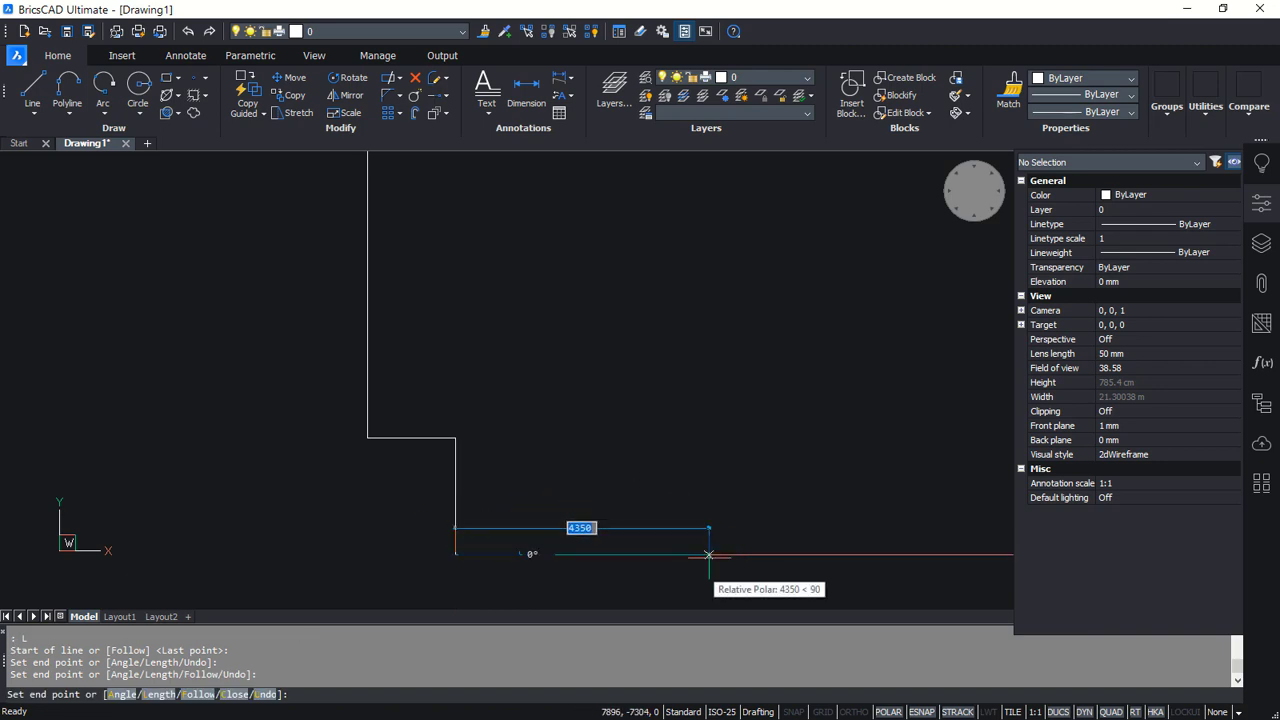
Continue the outline with segments 6000 mm to the right, 3000 mm up and 1500 mm to the left
{"action": "type", "text": "6000"}
{"action": "key", "text": "Return"}
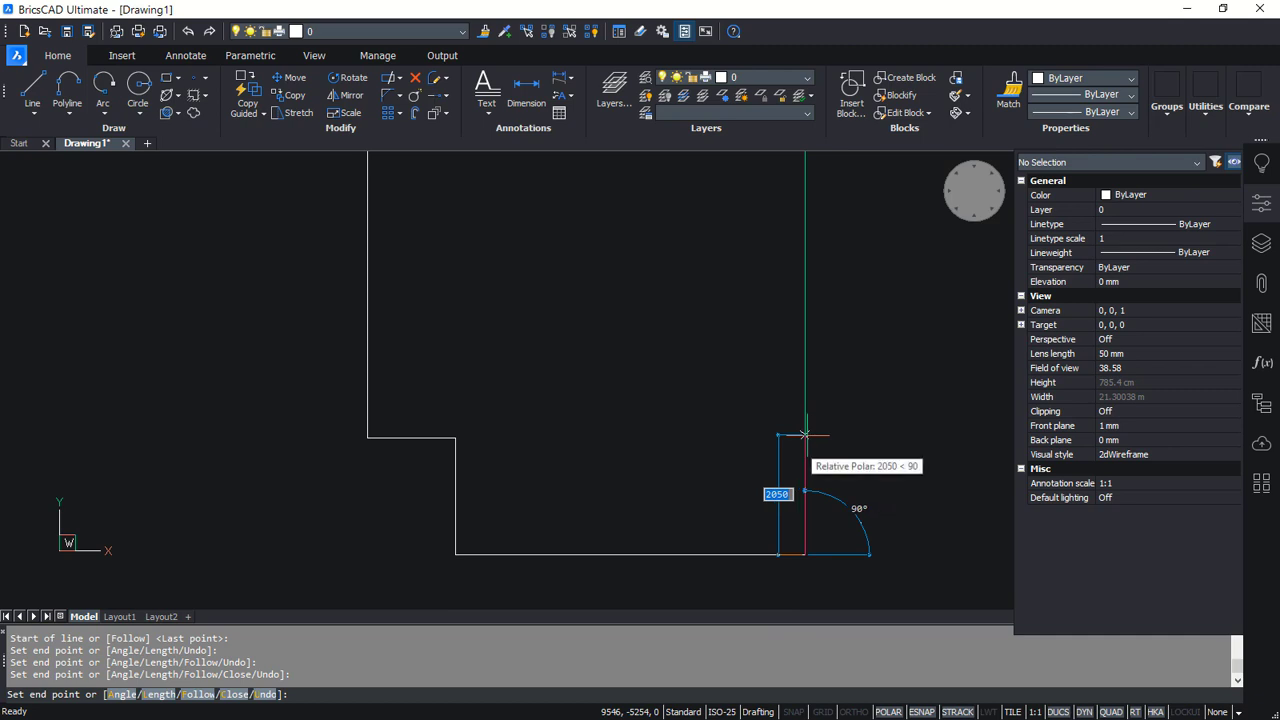
{"action": "type", "text": "3000"}
{"action": "key", "text": "Return"}
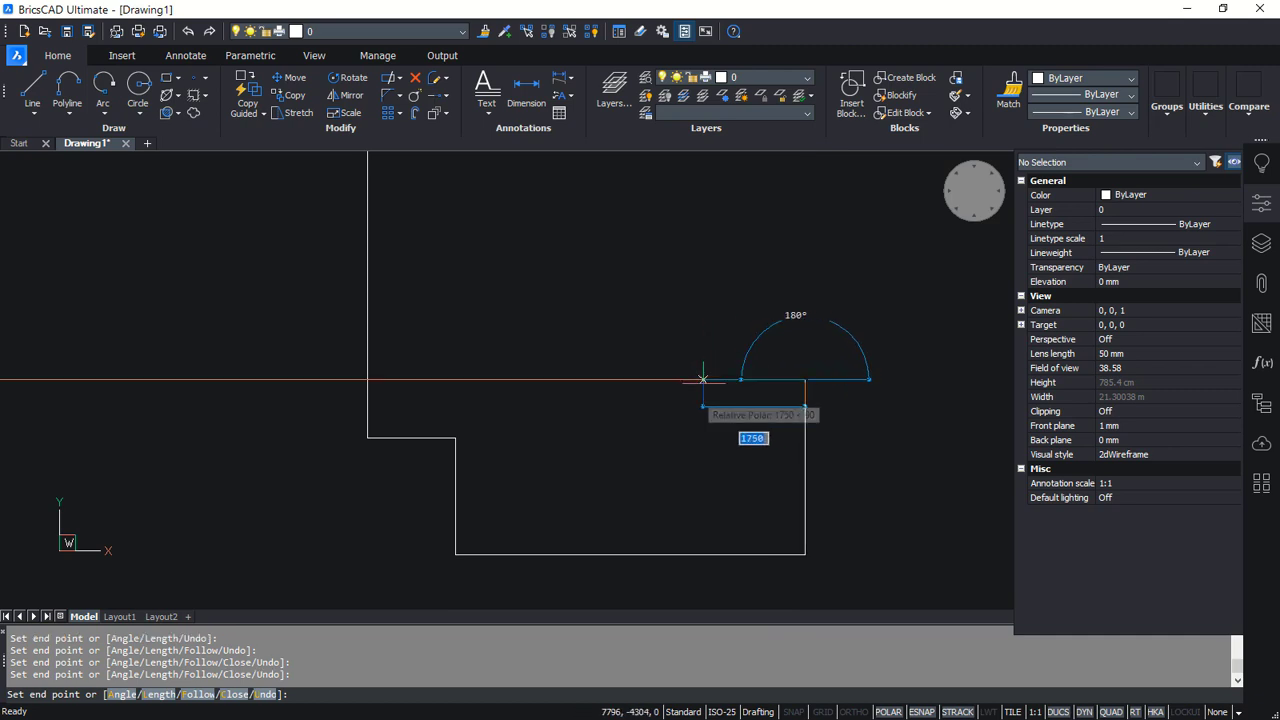
{"action": "type", "text": "1"}
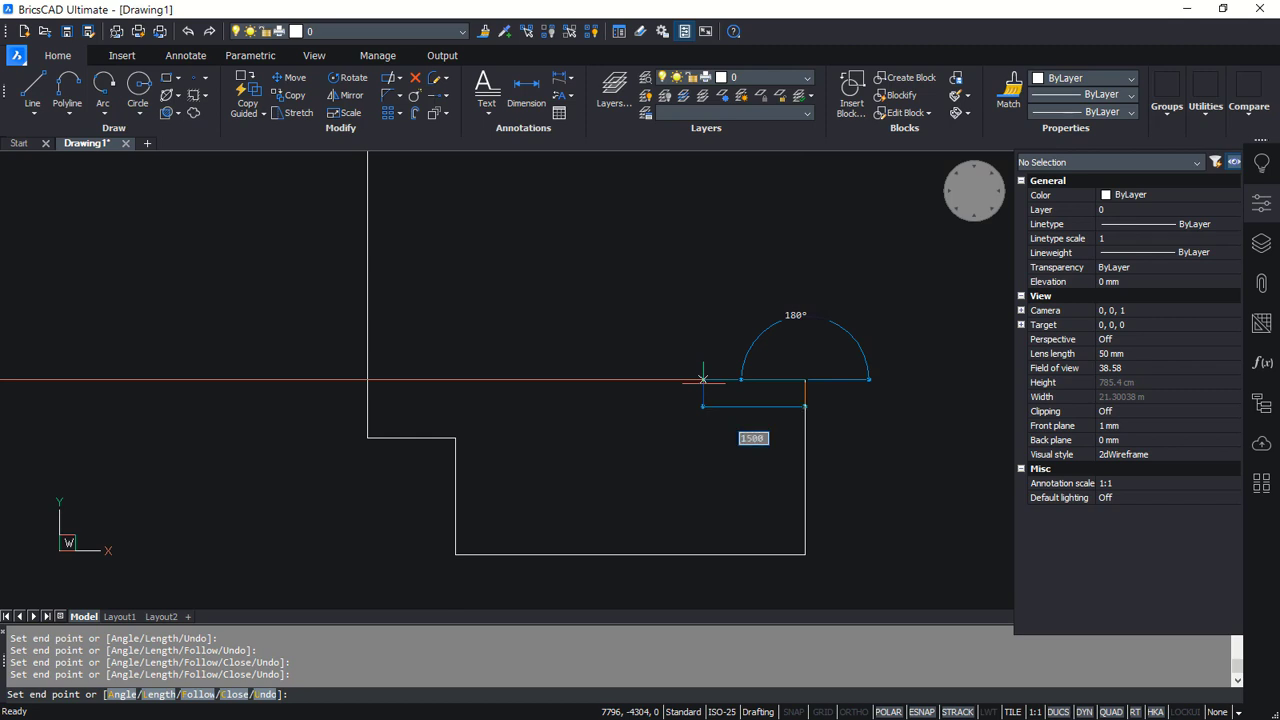
{"action": "key", "text": "Return"}
Close the outline with a 4500 mm segment up to the first line's top level and a horizontal segment to its upper endpoint
{"action": "middle_click_drag", "start_coordinate": [714, 250], "coordinate": [692, 361]}
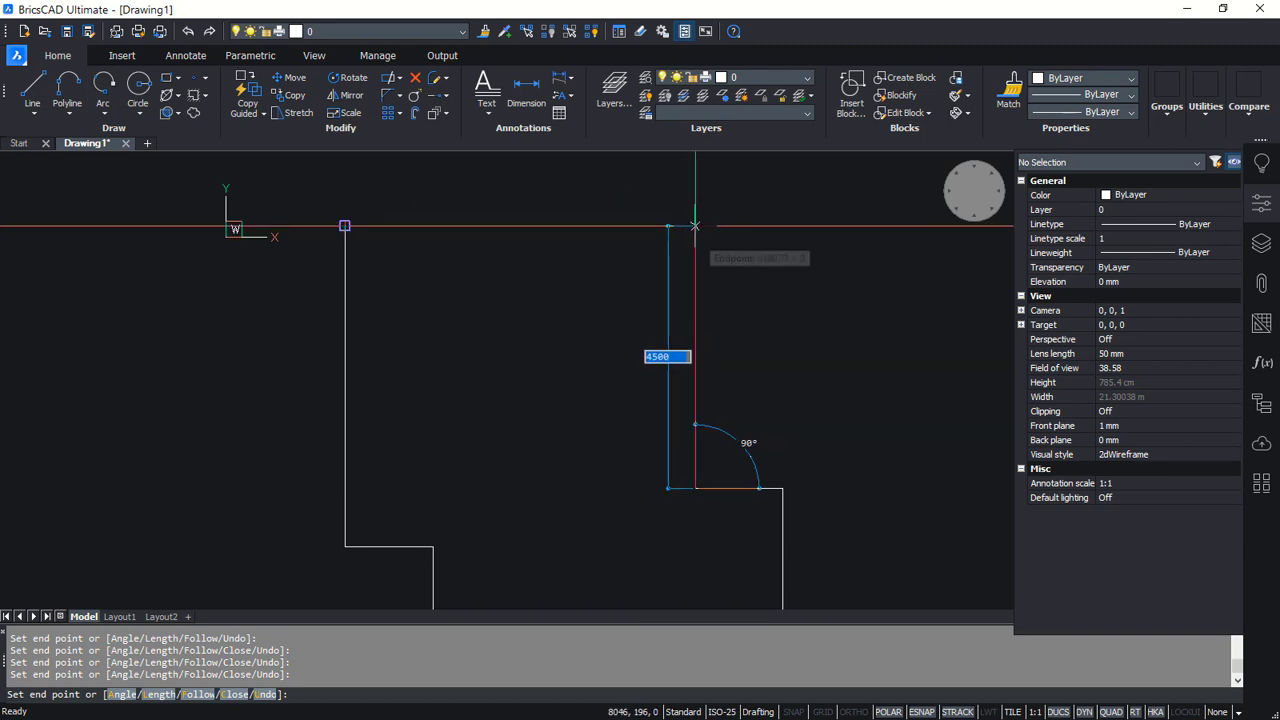
{"action": "left_click", "coordinate": [695, 226]}
{"action": "left_click", "coordinate": [345, 226]}
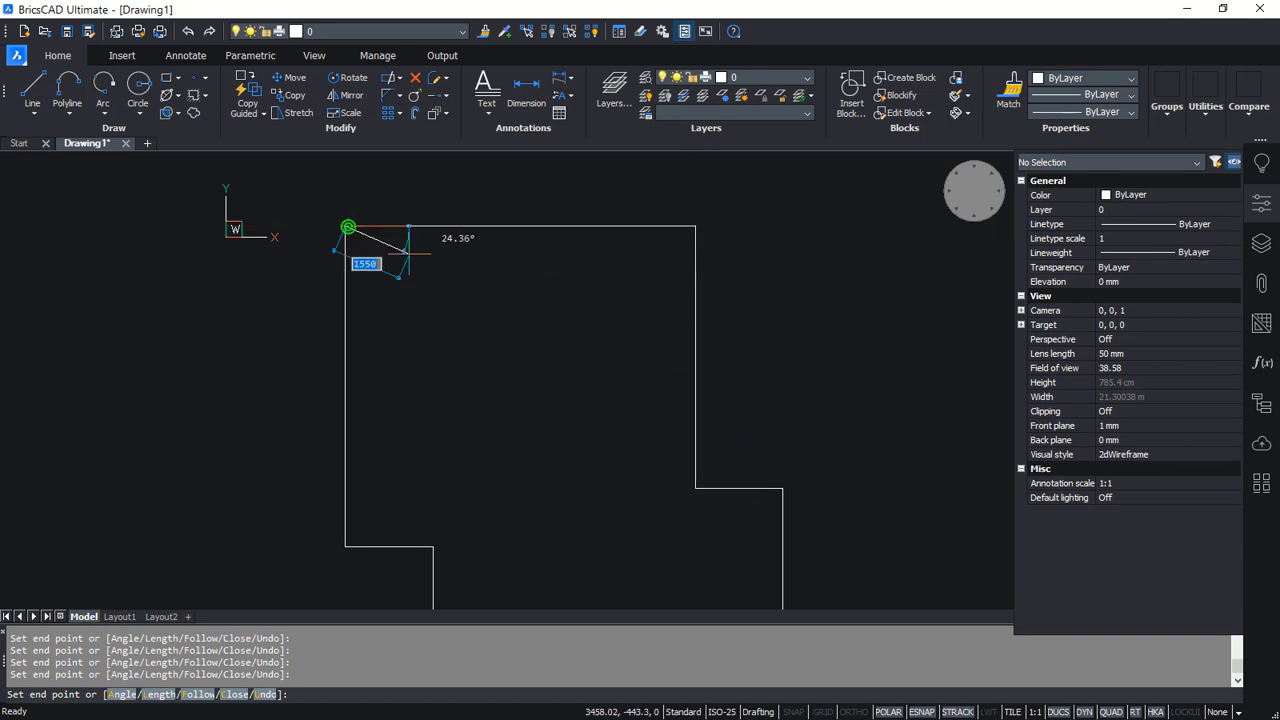
{"action": "key", "text": "Return"}
Copy the outline's top horizontal line 2500 mm straight down
{"action": "middle_click_drag", "start_coordinate": [606, 466], "coordinate": [608, 383]}
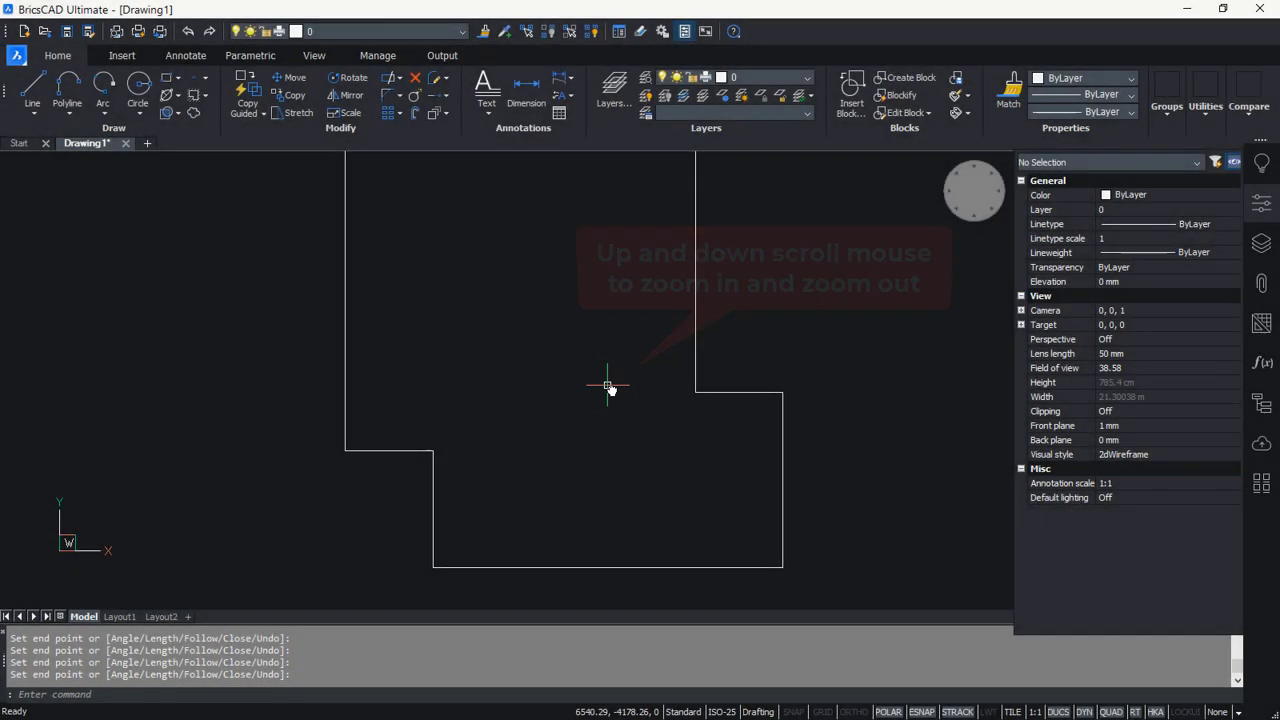
{"action": "scroll", "coordinate": [612, 390], "scroll_direction": "down", "scroll_amount": 3}
{"action": "scroll", "coordinate": [607, 403], "scroll_direction": "up", "scroll_amount": 1}
{"action": "middle_click_drag", "start_coordinate": [607, 403], "coordinate": [599, 411]}
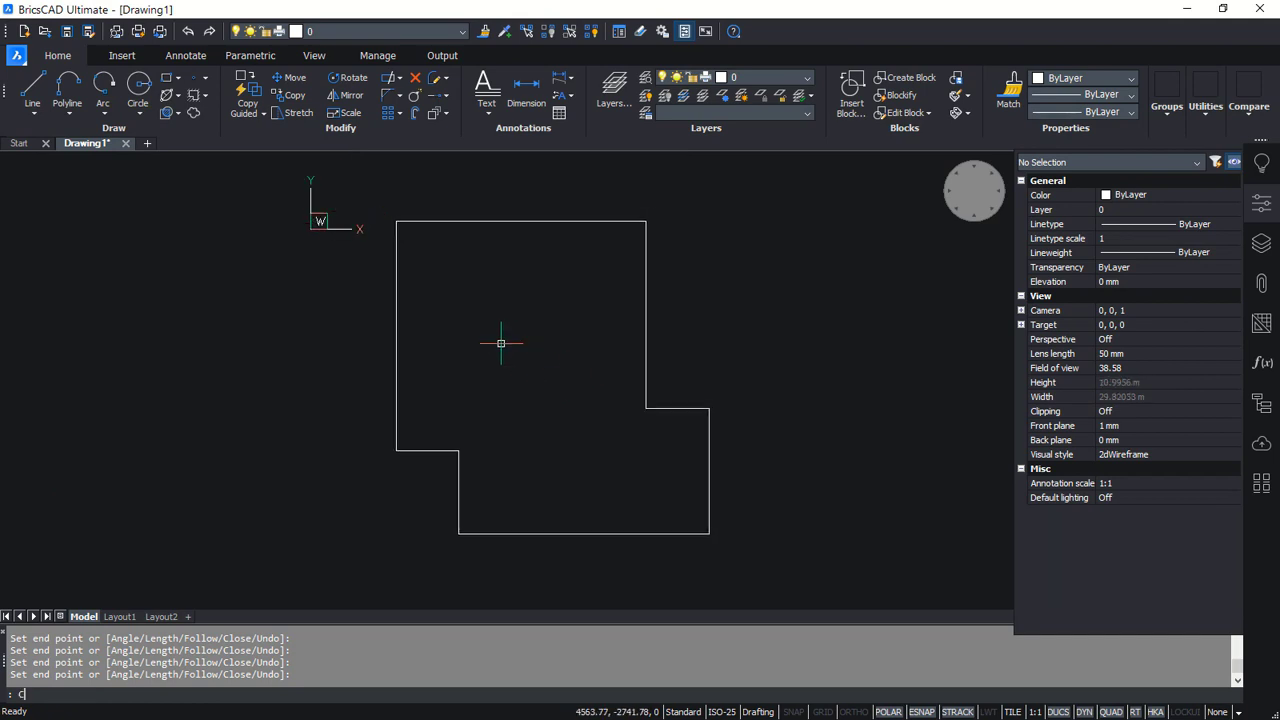
{"action": "type", "text": "O"}
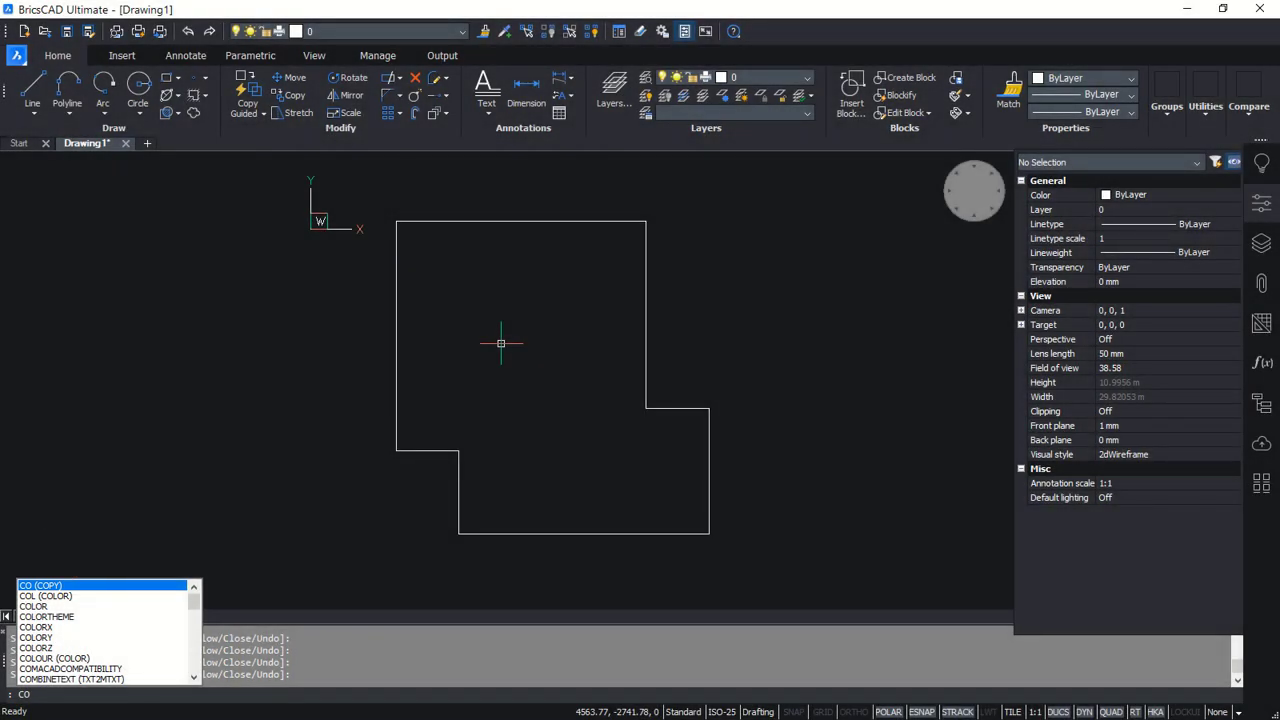
{"action": "key", "text": "Return"}
{"action": "left_click", "coordinate": [531, 193]}
{"action": "left_click", "coordinate": [492, 243]}
{"action": "key", "text": "Return"}
{"action": "left_click", "coordinate": [503, 246]}
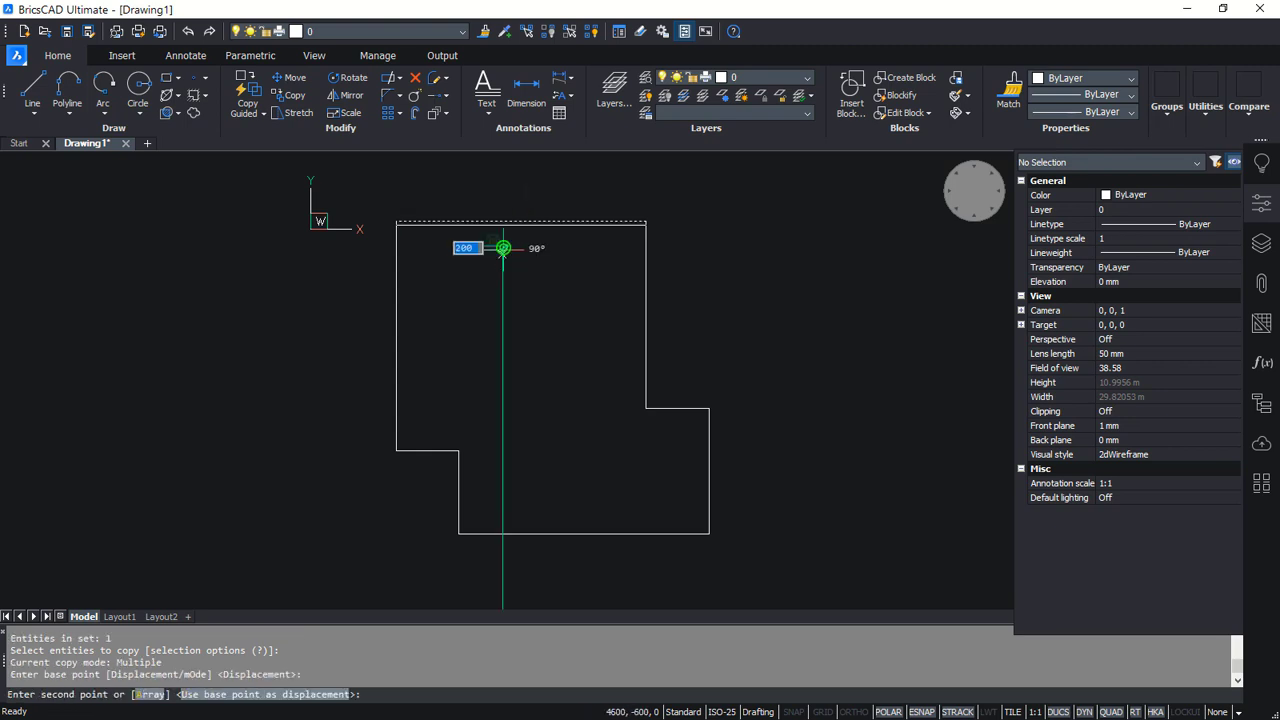
{"action": "type", "text": "25"}
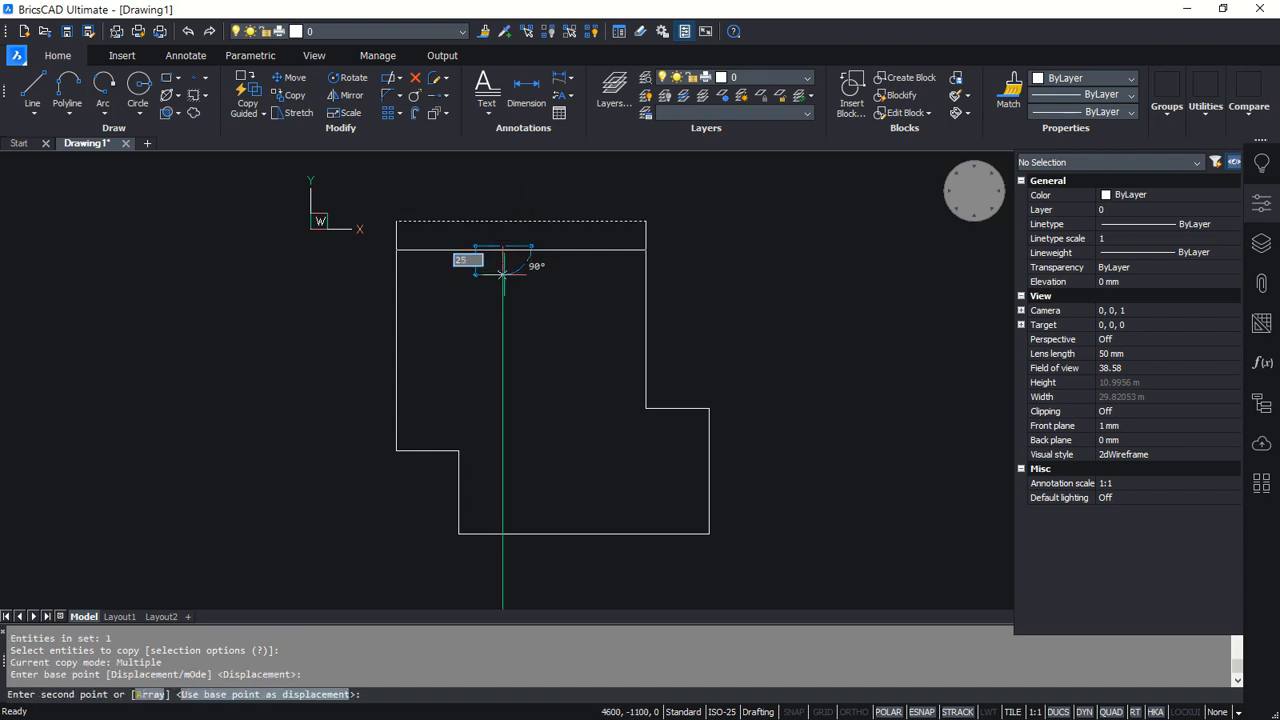
{"action": "type", "text": "00"}
{"action": "key", "text": "Return"}
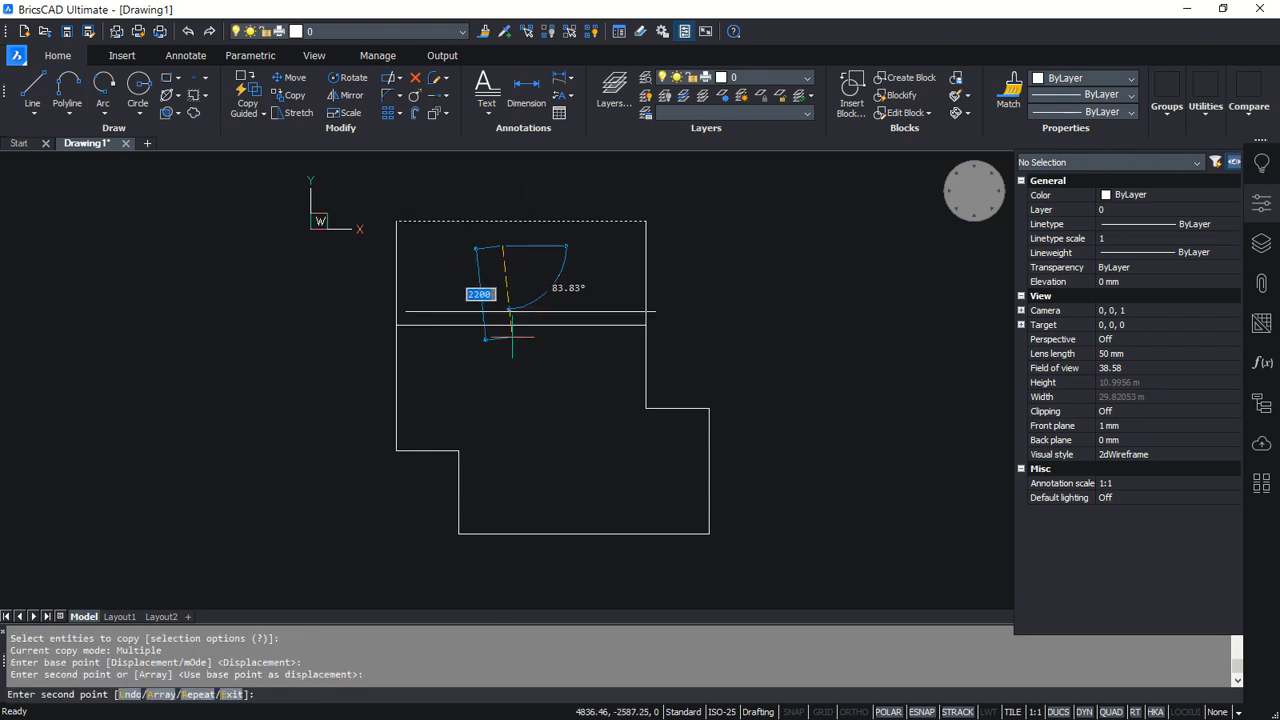
{"action": "key", "text": "Return"}
{"action": "key", "text": "Return"}
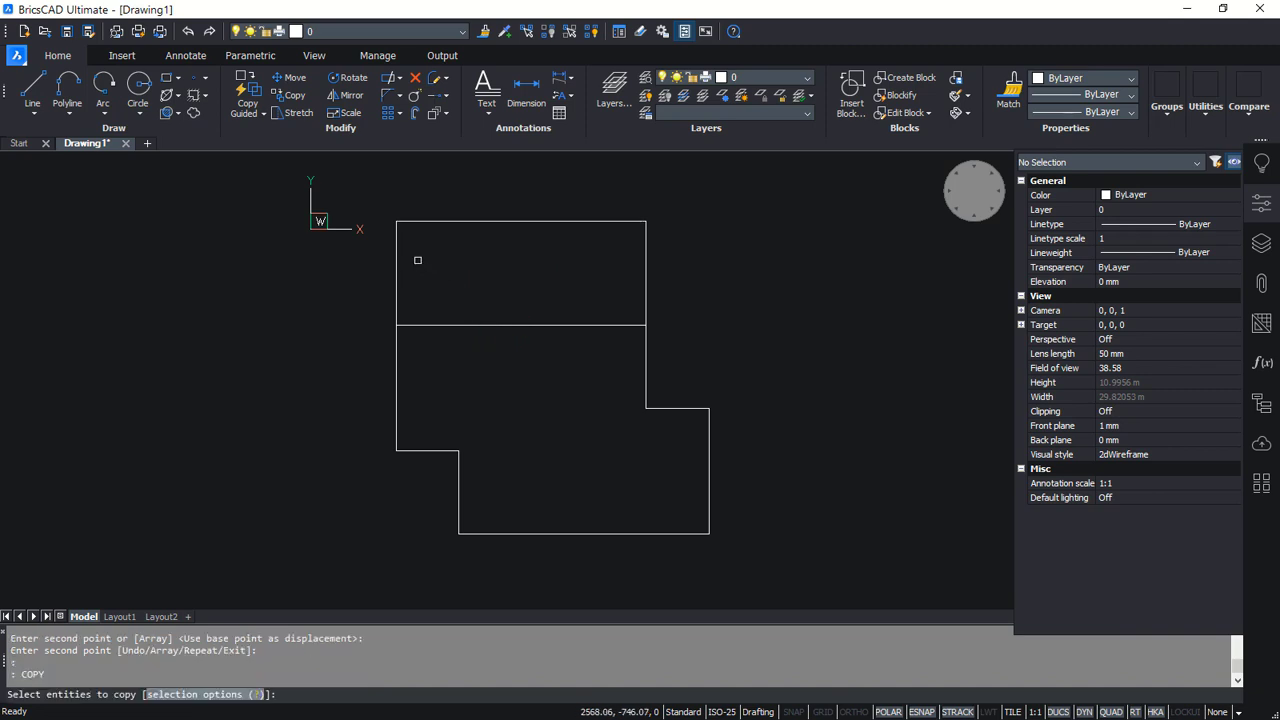
Copy the outline's left vertical line 2000 mm to the right
{"action": "left_click", "coordinate": [417, 260]}
{"action": "left_click", "coordinate": [367, 291]}
{"action": "key", "text": "Return"}
{"action": "left_click", "coordinate": [473, 264]}
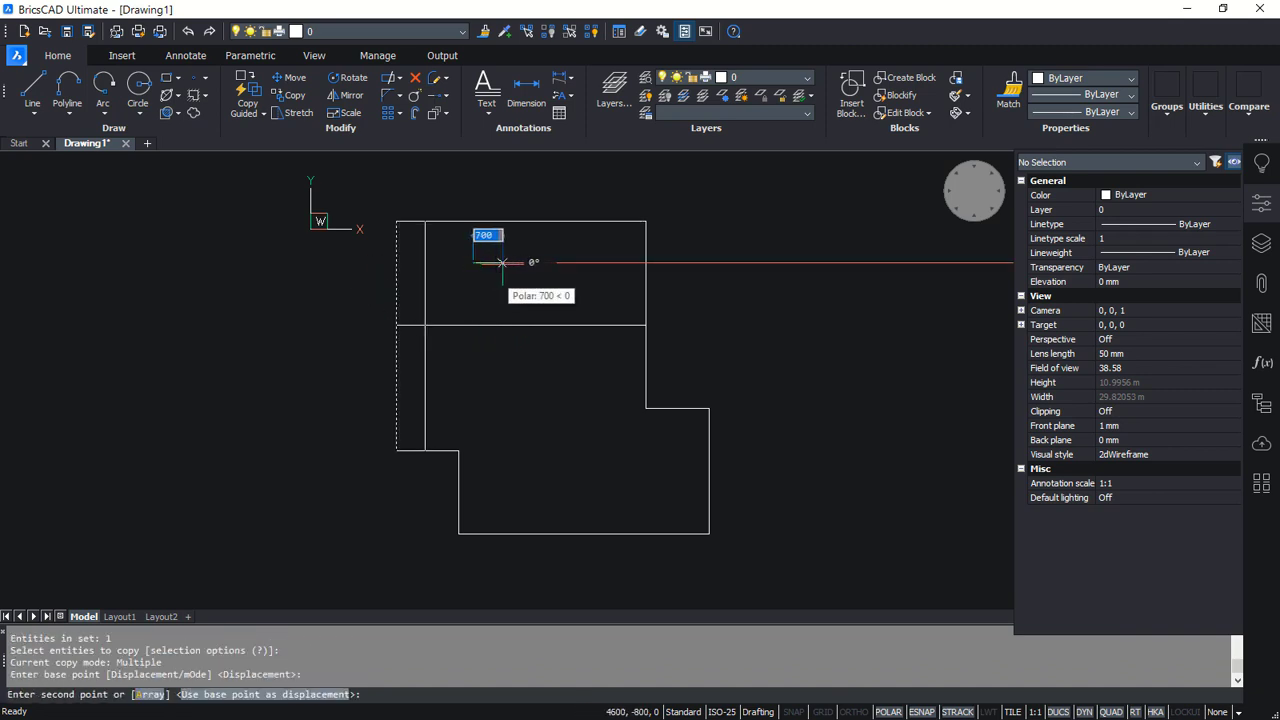
{"action": "type", "text": "2000"}
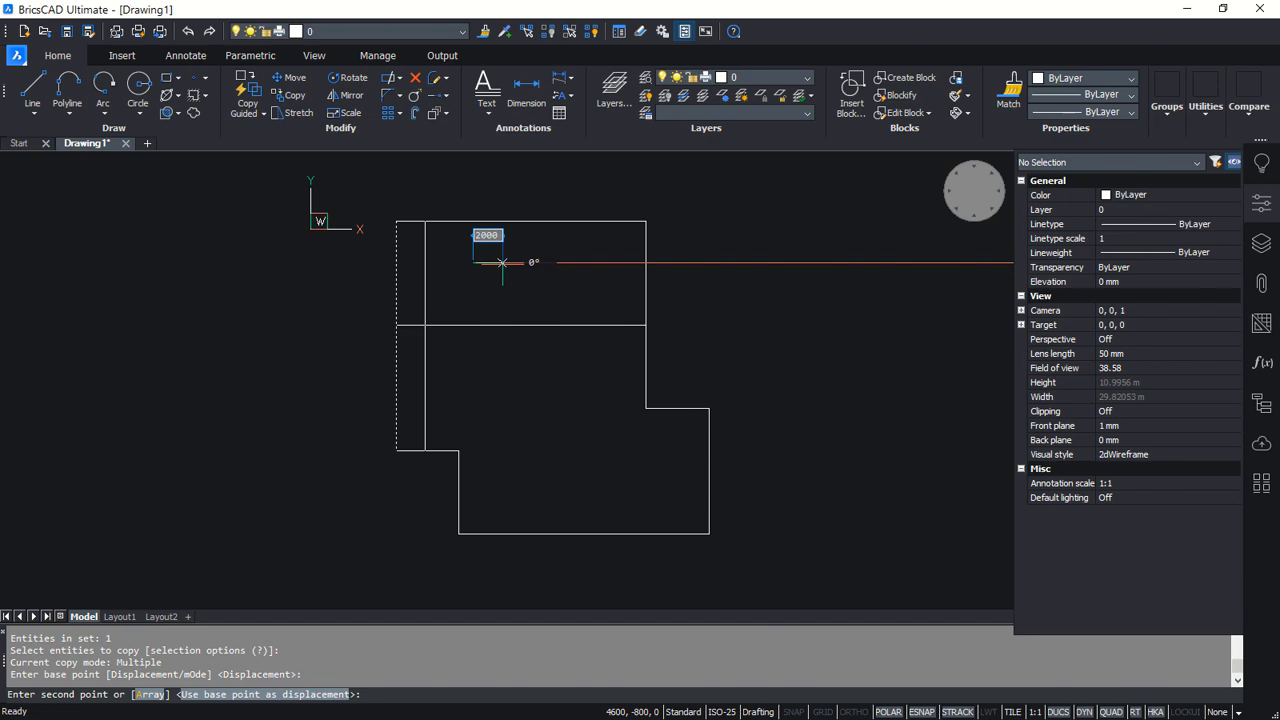
{"action": "key", "text": "Return"}
{"action": "key", "text": "Return"}
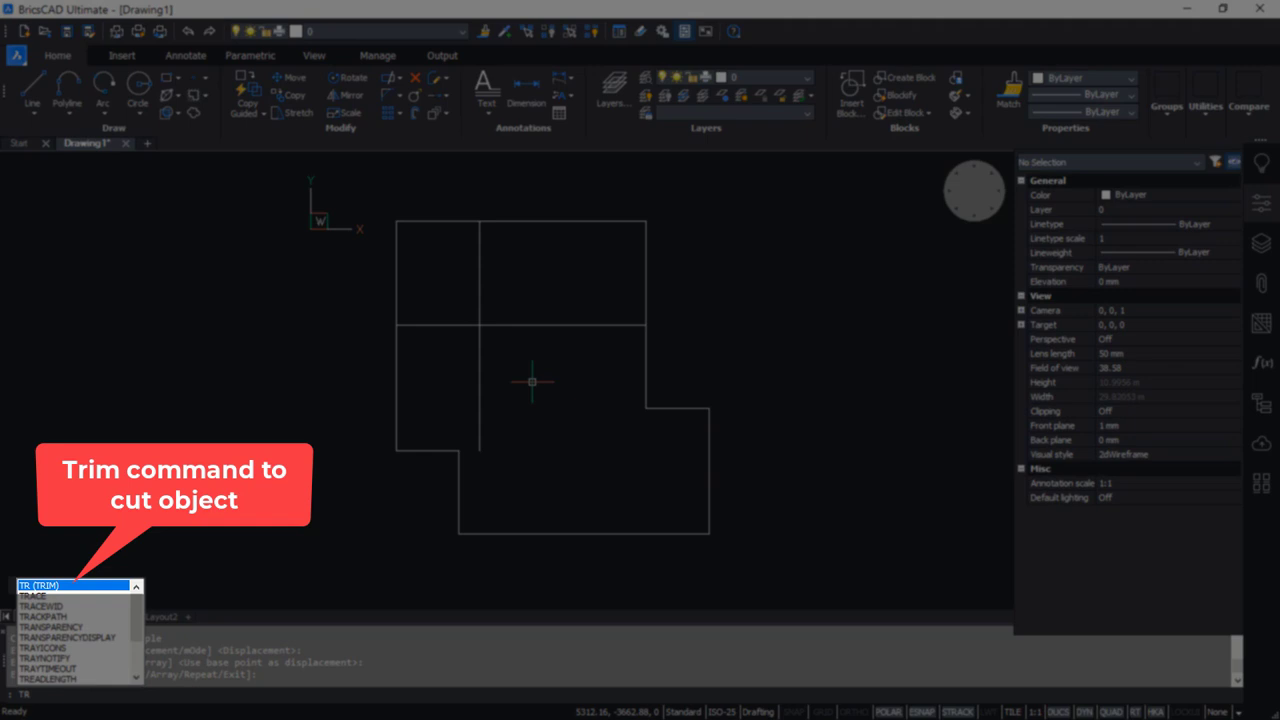
Trim the two copied dividing lines beyond their intersection, leaving a rectangular room in the outline's upper-left corner
{"action": "type", "text": "TR"}
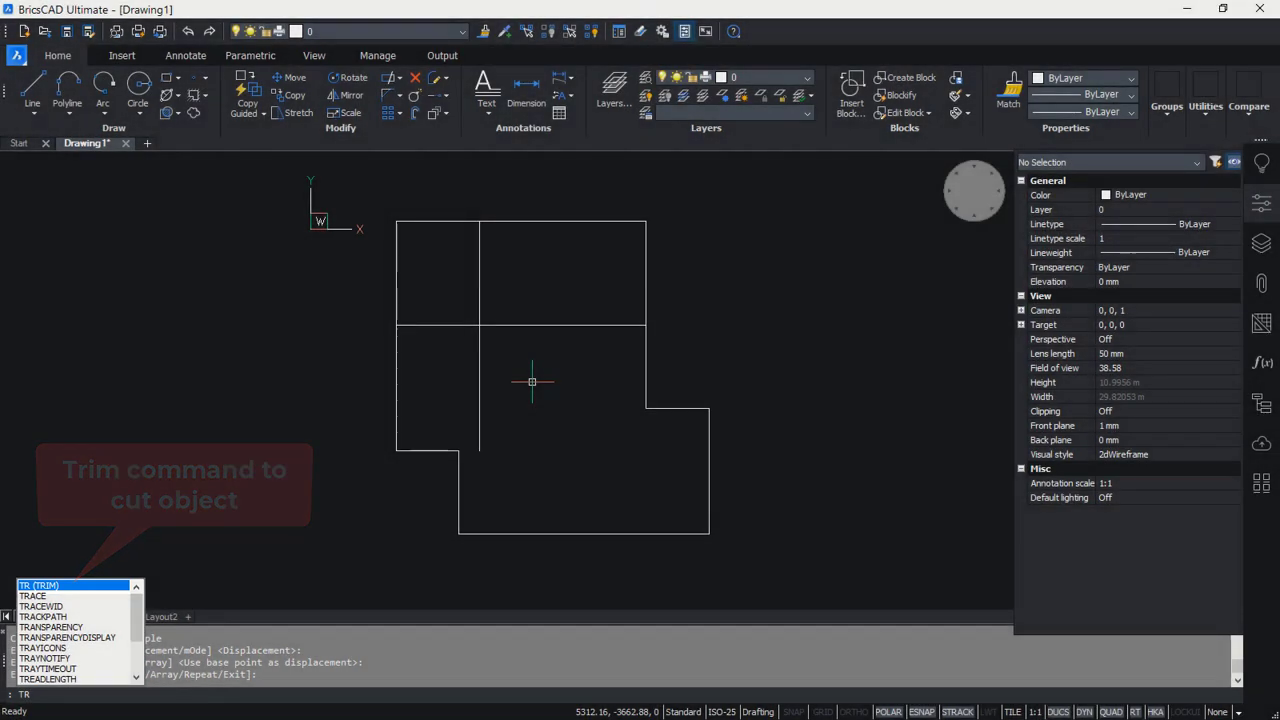
{"action": "key", "text": "Return"}
{"action": "key", "text": "Return"}
{"action": "left_click_drag", "start_coordinate": [571, 295], "coordinate": [469, 397]}
{"action": "key", "text": "Return"}
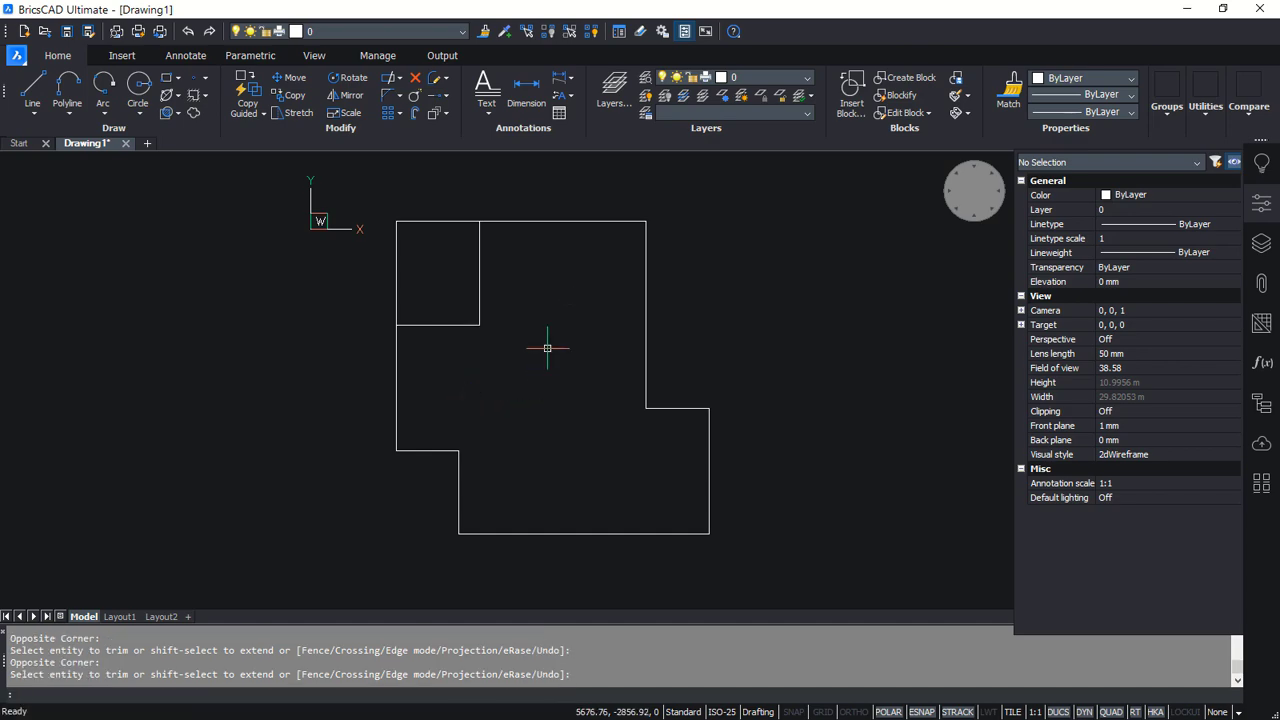
Join all segments of the stepped outer outline into one polyline
{"action": "type", "text": "JOIN"}
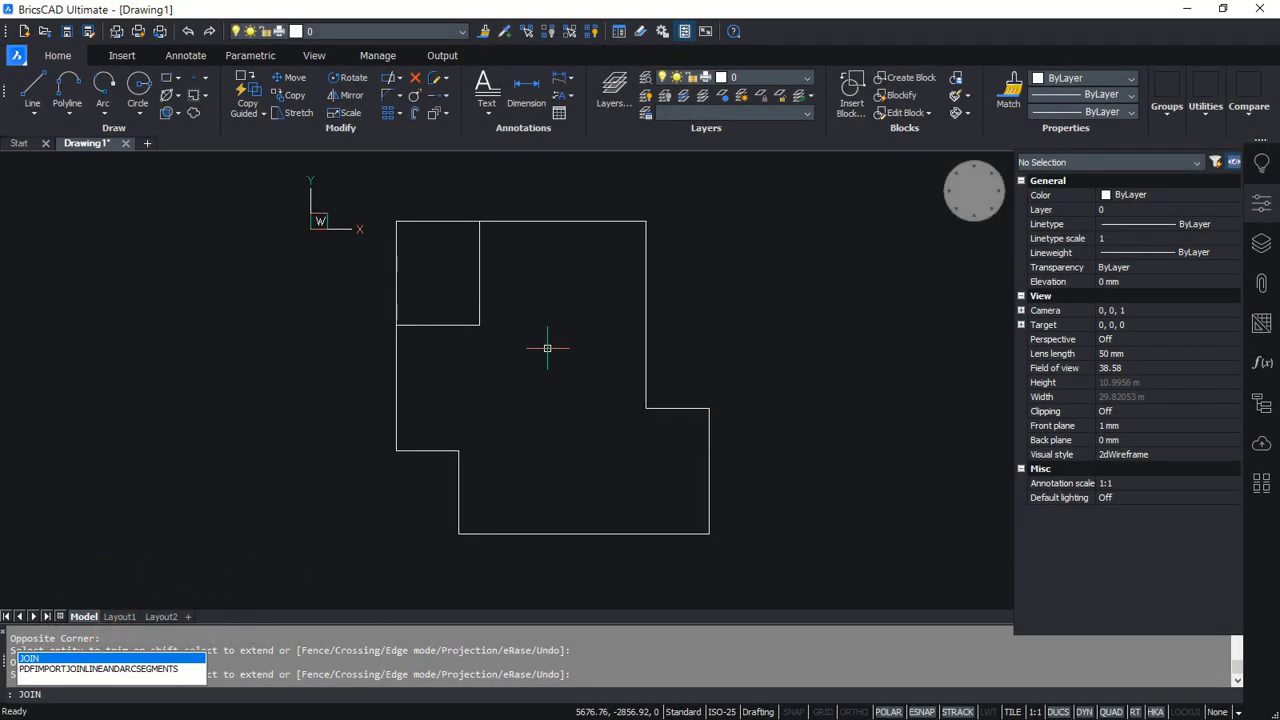
{"action": "key", "text": "Return"}
{"action": "left_click", "coordinate": [694, 197]}
{"action": "left_click", "coordinate": [603, 262]}
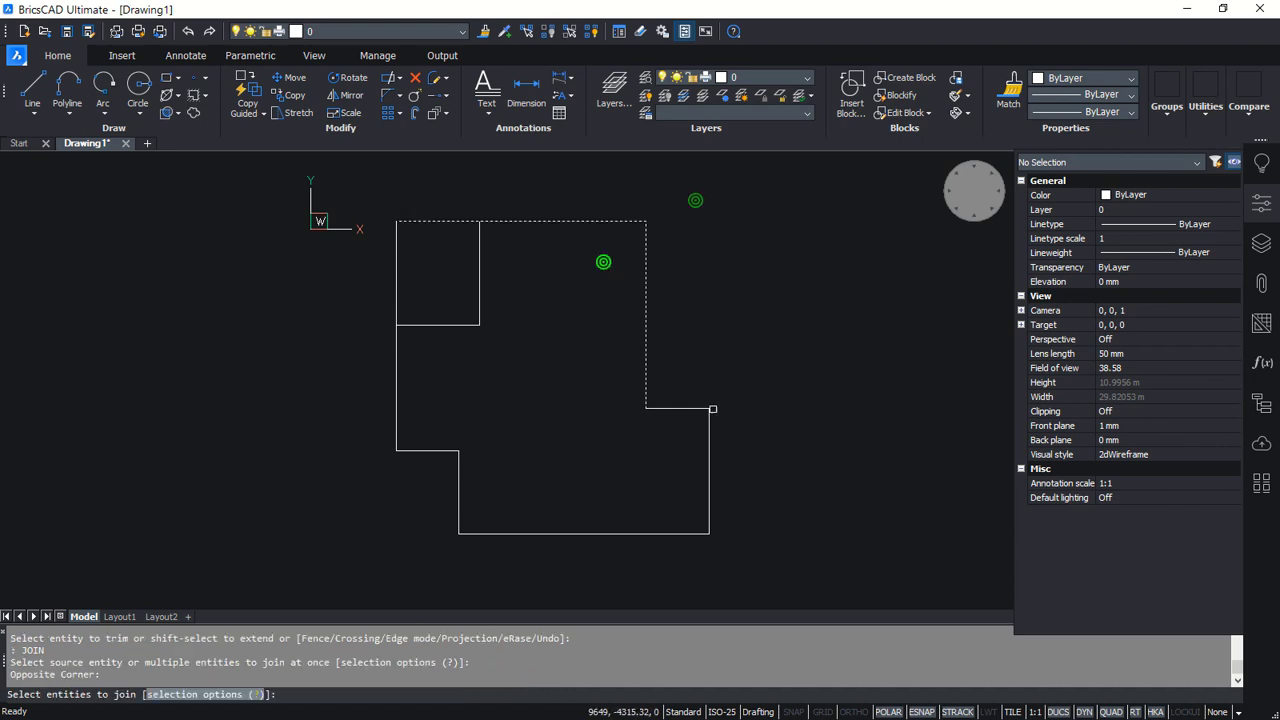
{"action": "left_click", "coordinate": [767, 389]}
{"action": "left_click", "coordinate": [606, 563]}
{"action": "left_click", "coordinate": [555, 561]}
{"action": "left_click", "coordinate": [367, 405]}
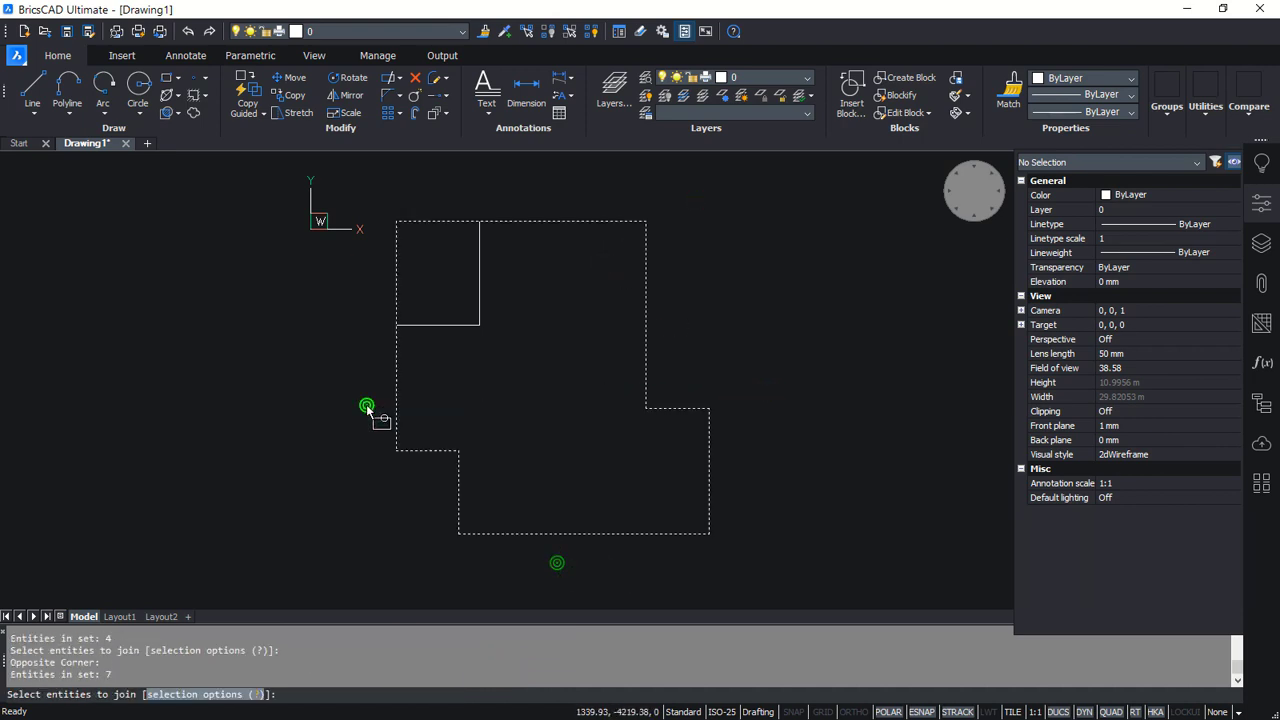
{"action": "key", "text": "Return"}
Join the corner room's two interior dividing lines into one polyline
{"action": "key", "text": "Return"}
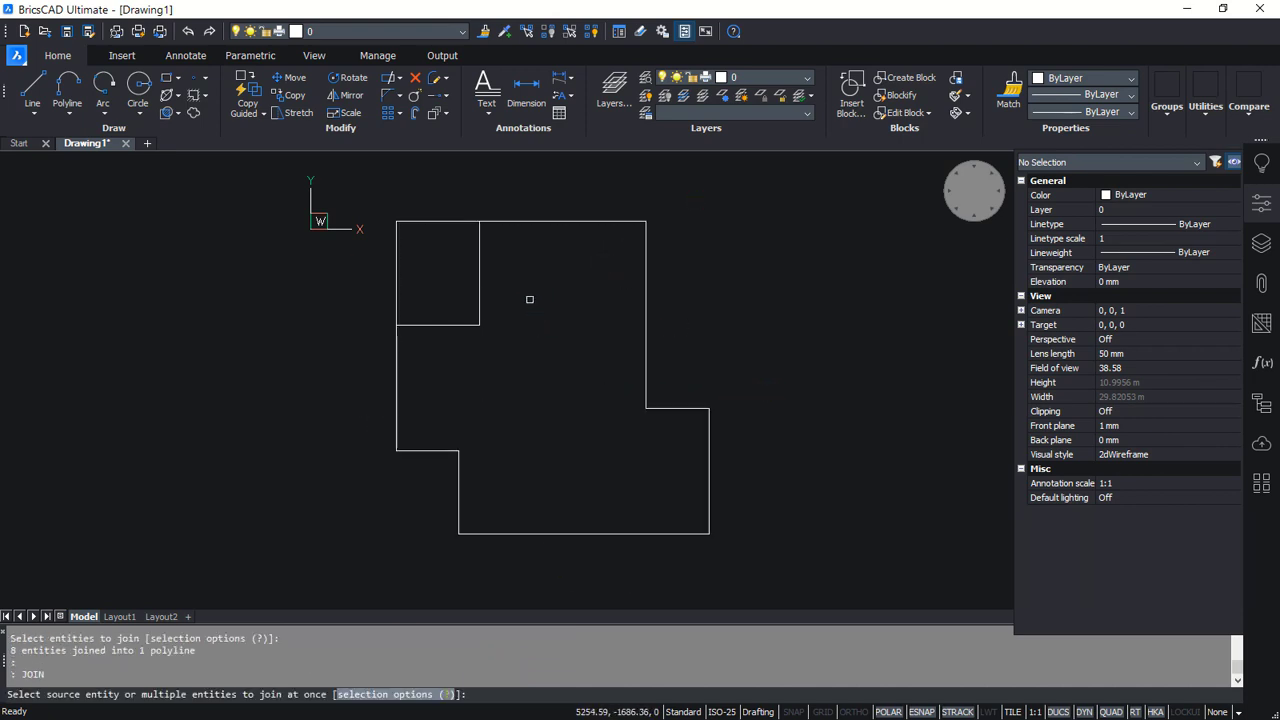
{"action": "left_click", "coordinate": [530, 299]}
{"action": "left_click", "coordinate": [461, 354]}
{"action": "key", "text": "Return"}
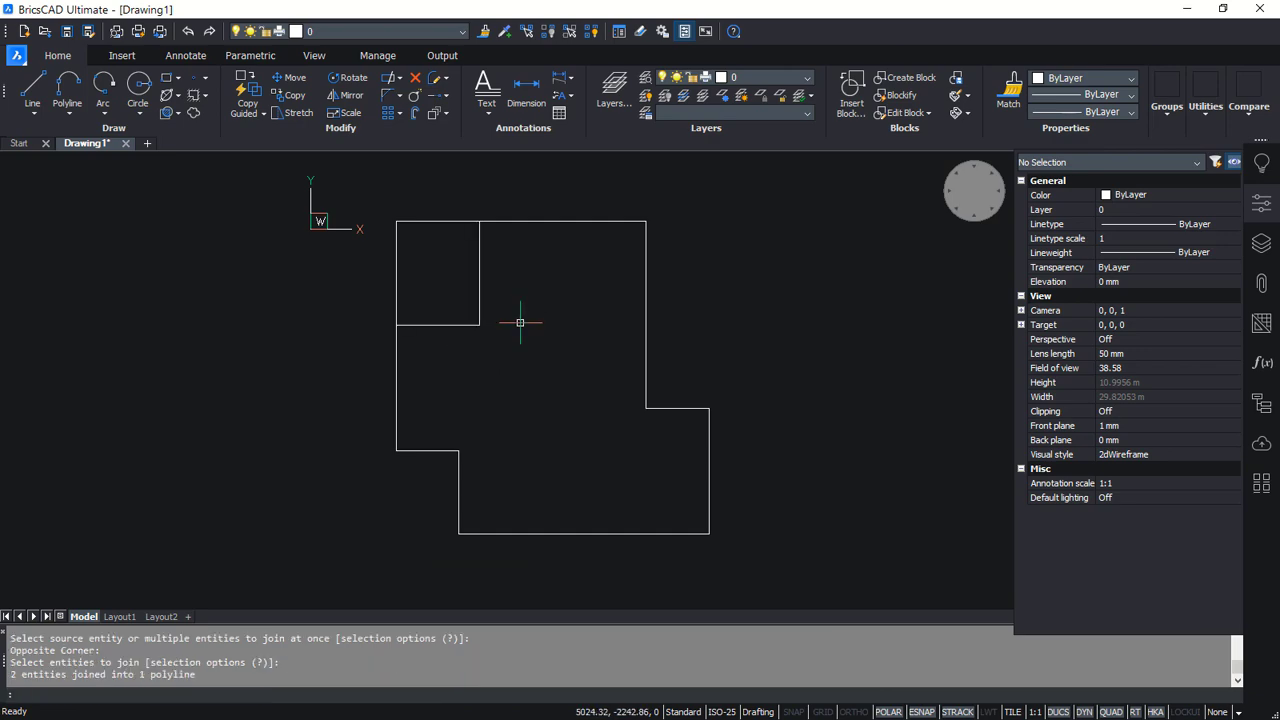
Offset the outer outline 100 mm inward to form the exterior wall
{"action": "type", "text": "OFFSET"}
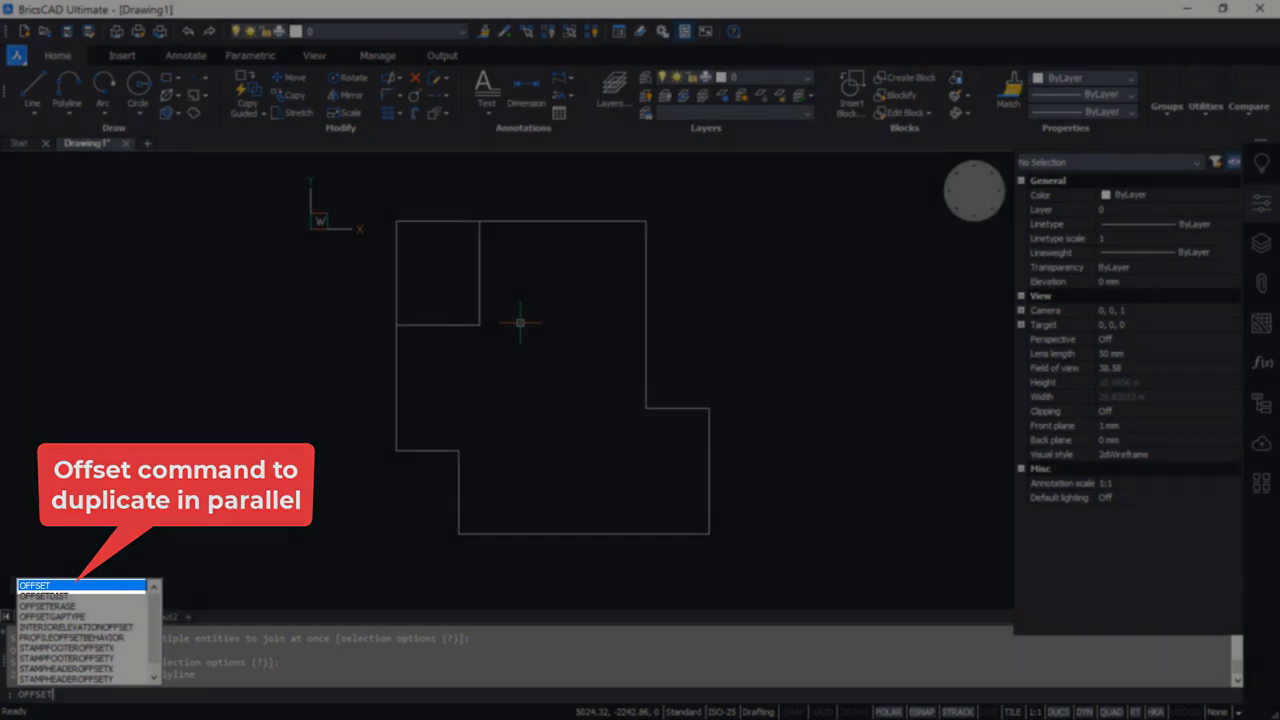
{"action": "key", "text": "Return"}
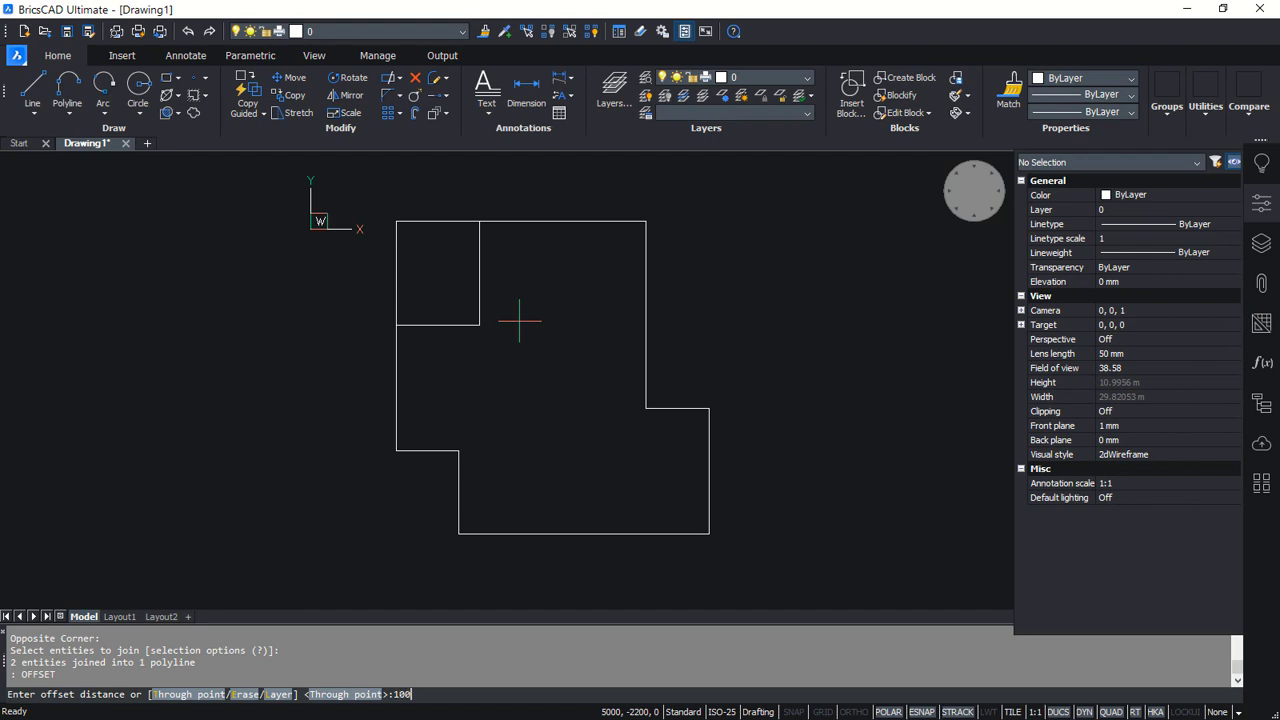
{"action": "type", "text": "100"}
{"action": "key", "text": "Return"}
{"action": "left_click", "coordinate": [574, 221]}
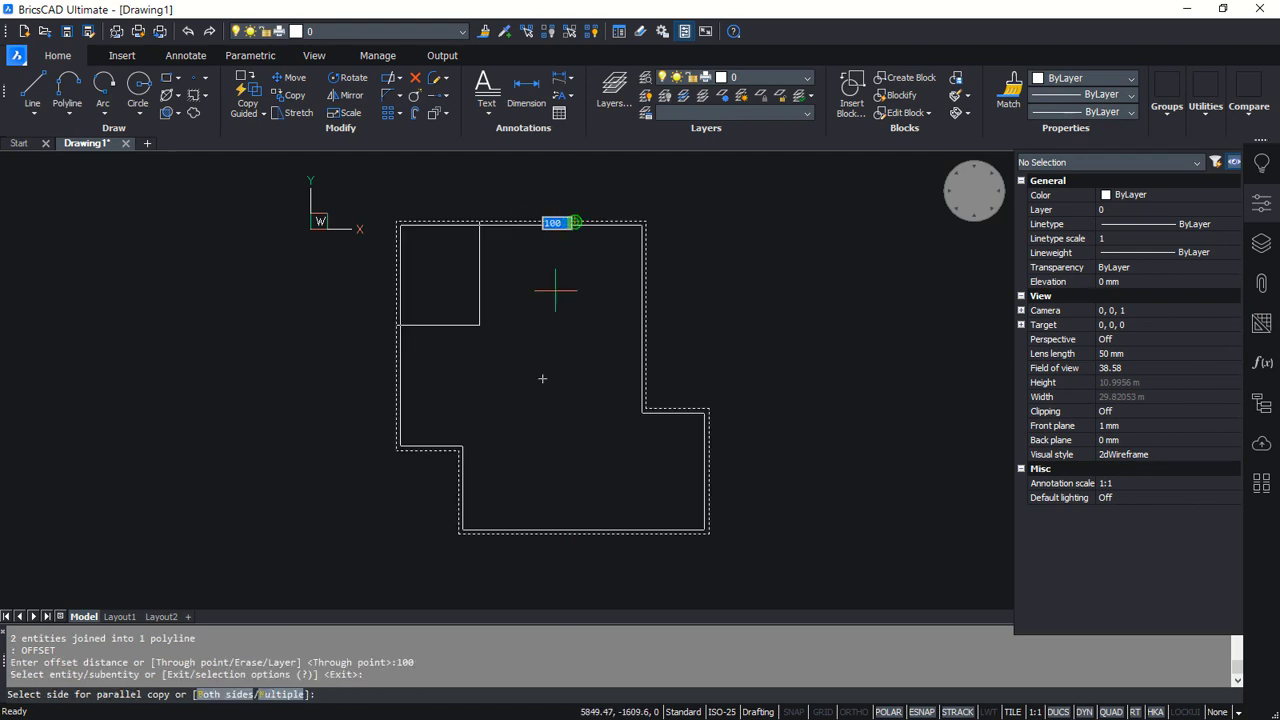
{"action": "left_click", "coordinate": [547, 331]}
{"action": "key", "text": "Return"}
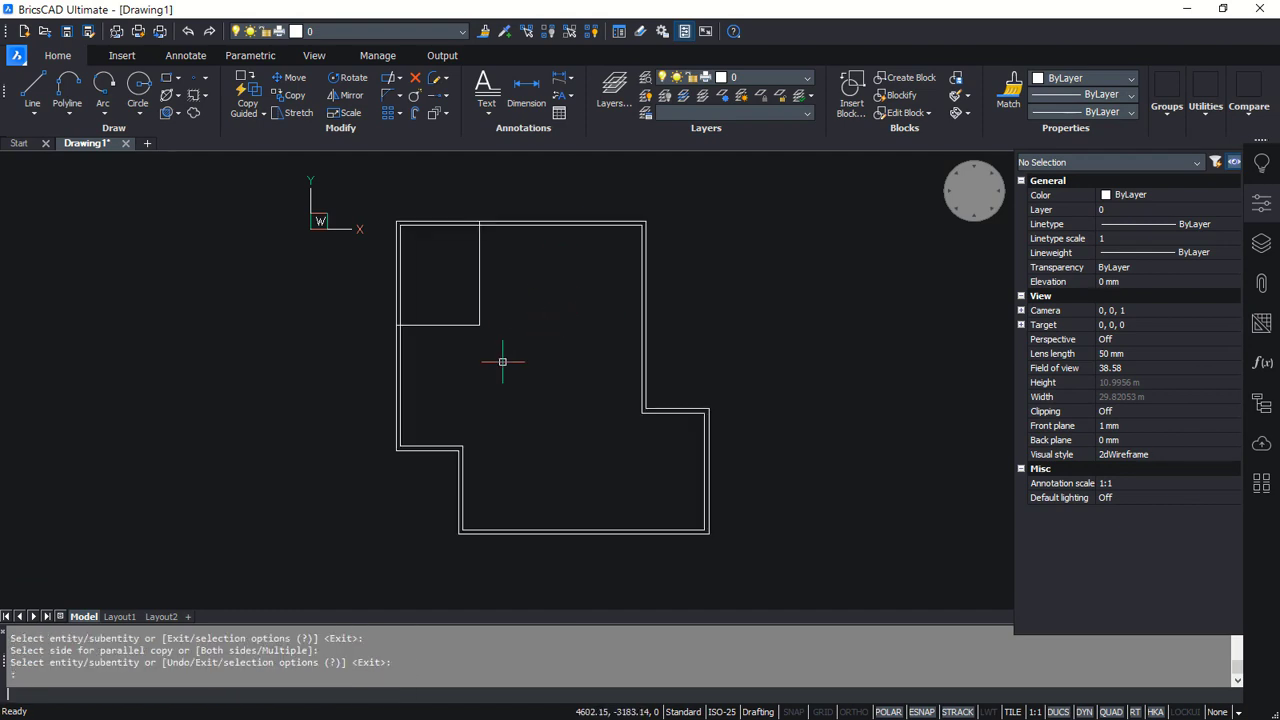
Offset the corner room's partition polyline 50 mm away from the room
{"action": "key", "text": "Return"}
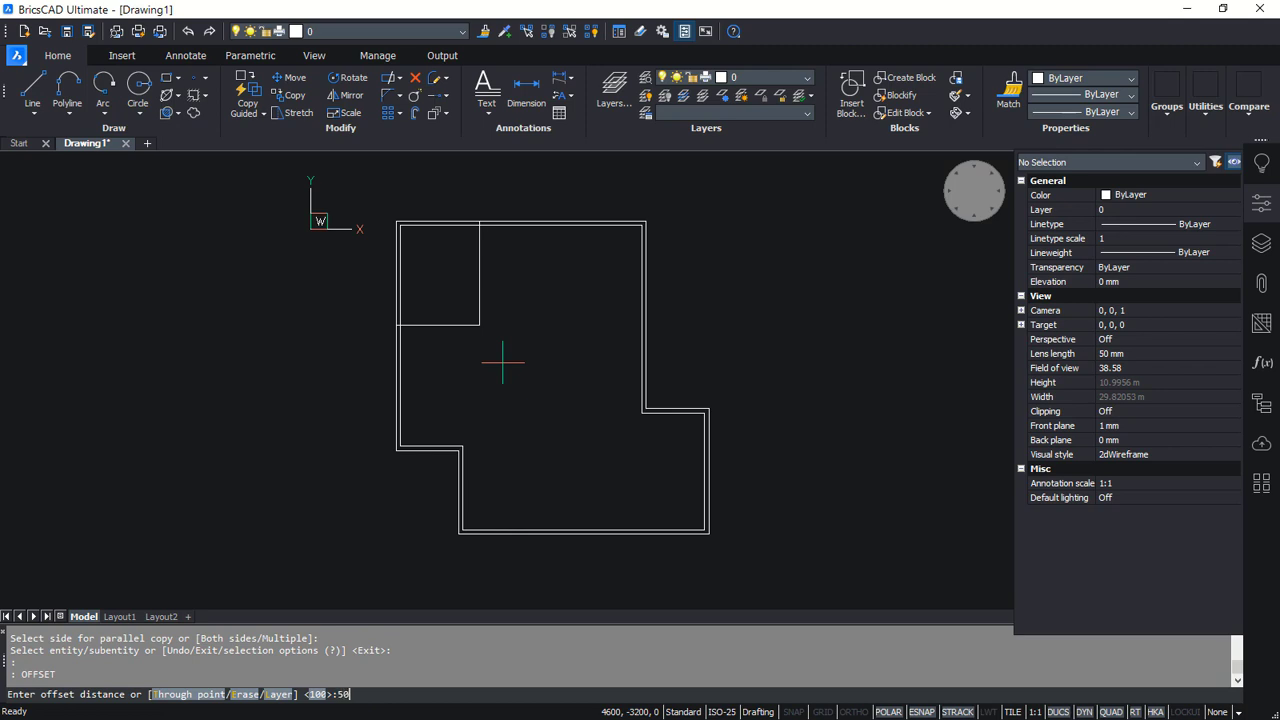
{"action": "type", "text": "50"}
{"action": "key", "text": "Return"}
{"action": "left_click", "coordinate": [477, 331]}
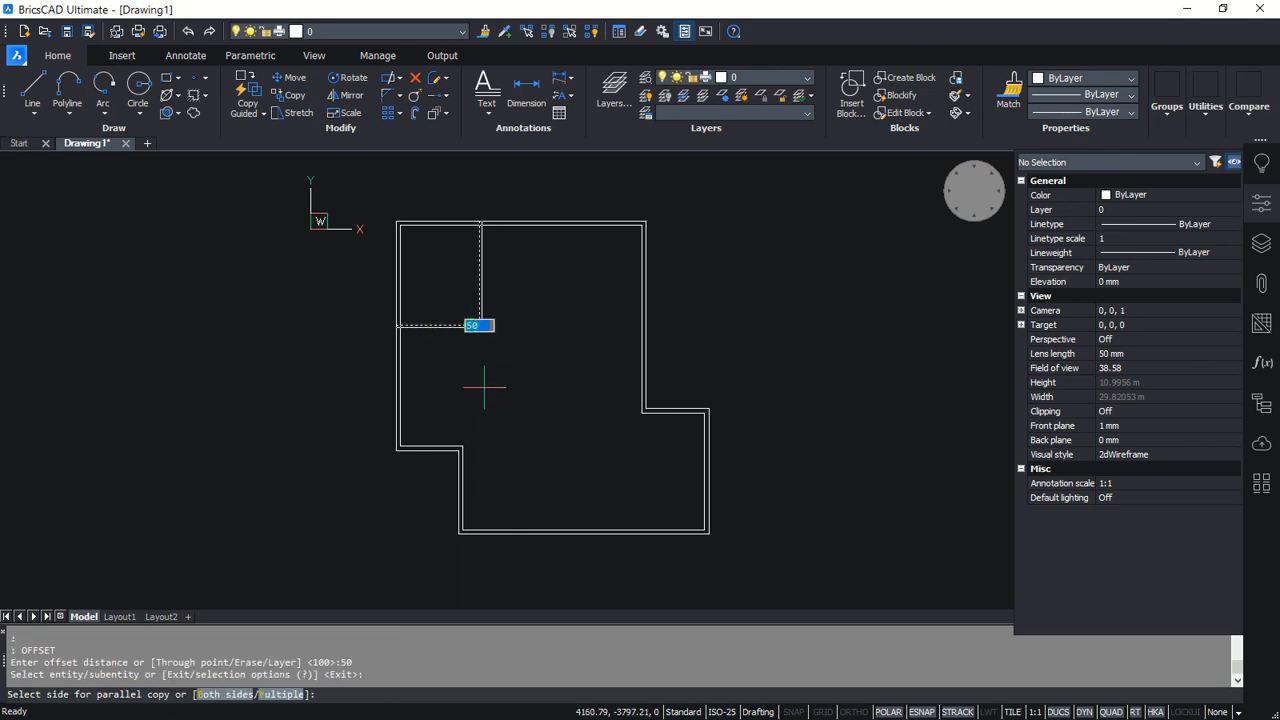
{"action": "left_click", "coordinate": [480, 372]}
Offset the original partition polyline 50 mm into the corner room and delete the original between the two offsets
{"action": "scroll", "coordinate": [444, 329], "scroll_direction": "up", "scroll_amount": 3}
{"action": "left_click", "coordinate": [458, 318]}
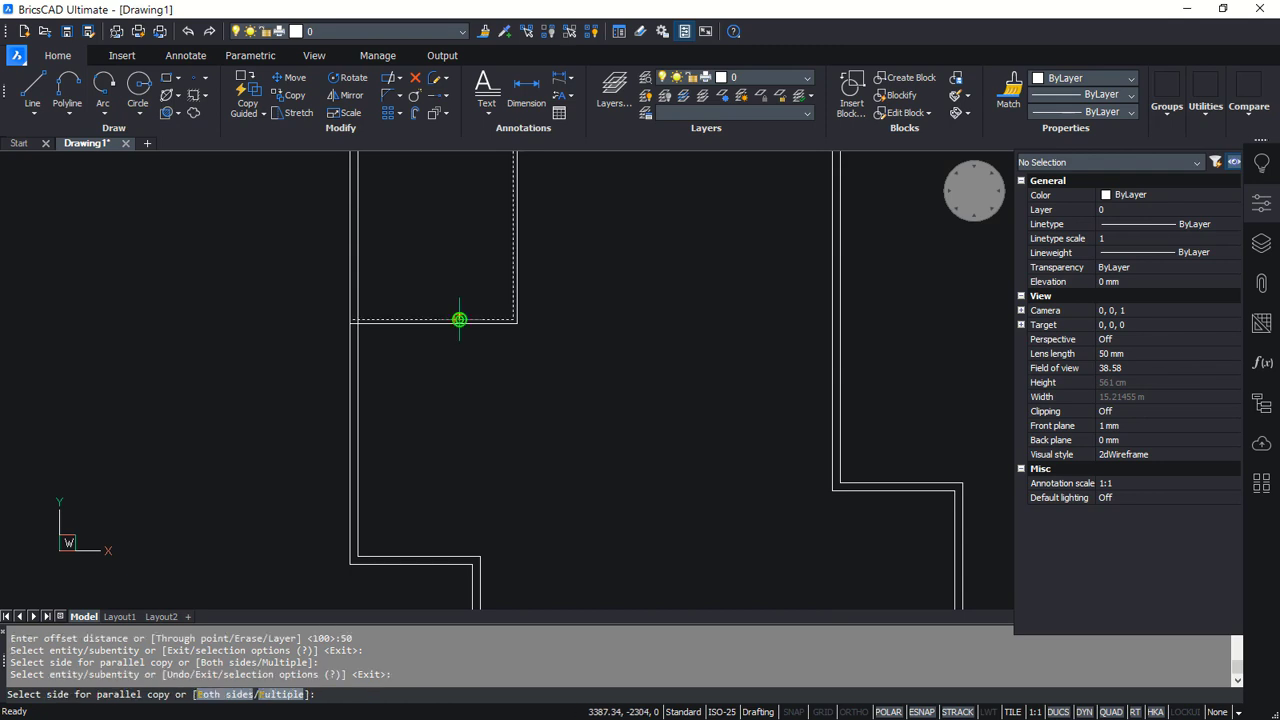
{"action": "left_click", "coordinate": [466, 279]}
{"action": "key", "text": "Return"}
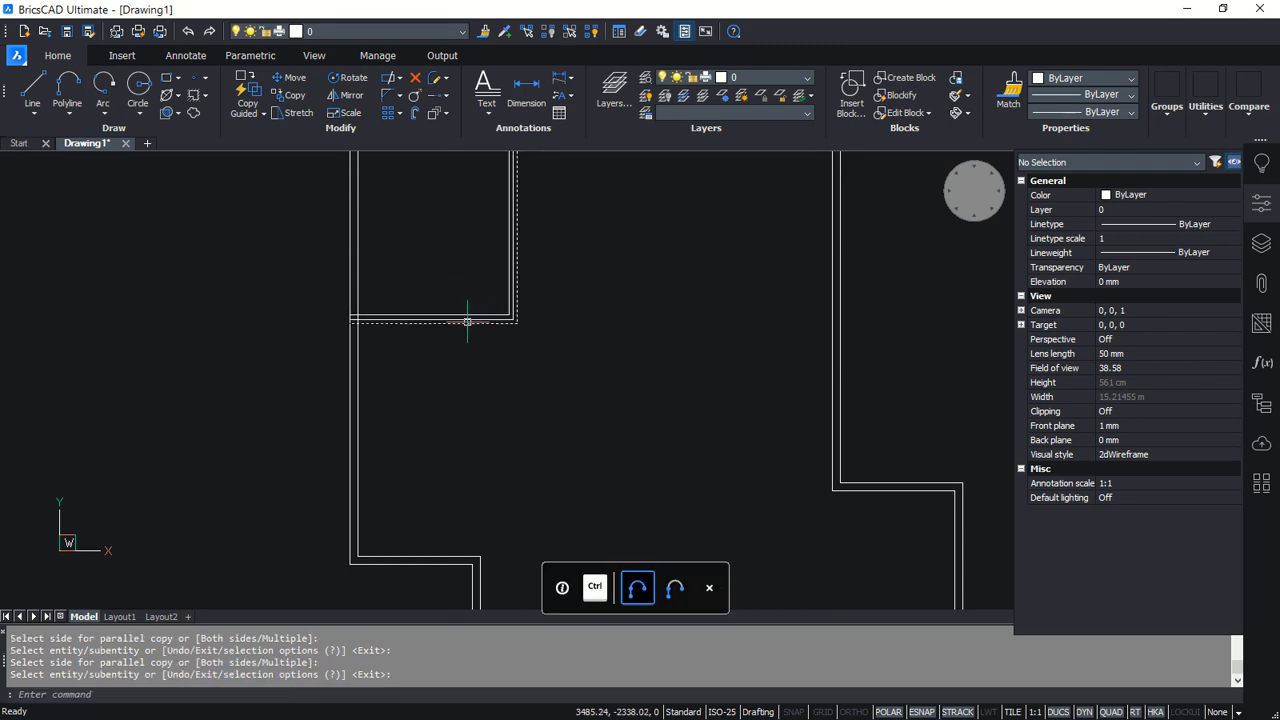
{"action": "left_click", "coordinate": [467, 318]}
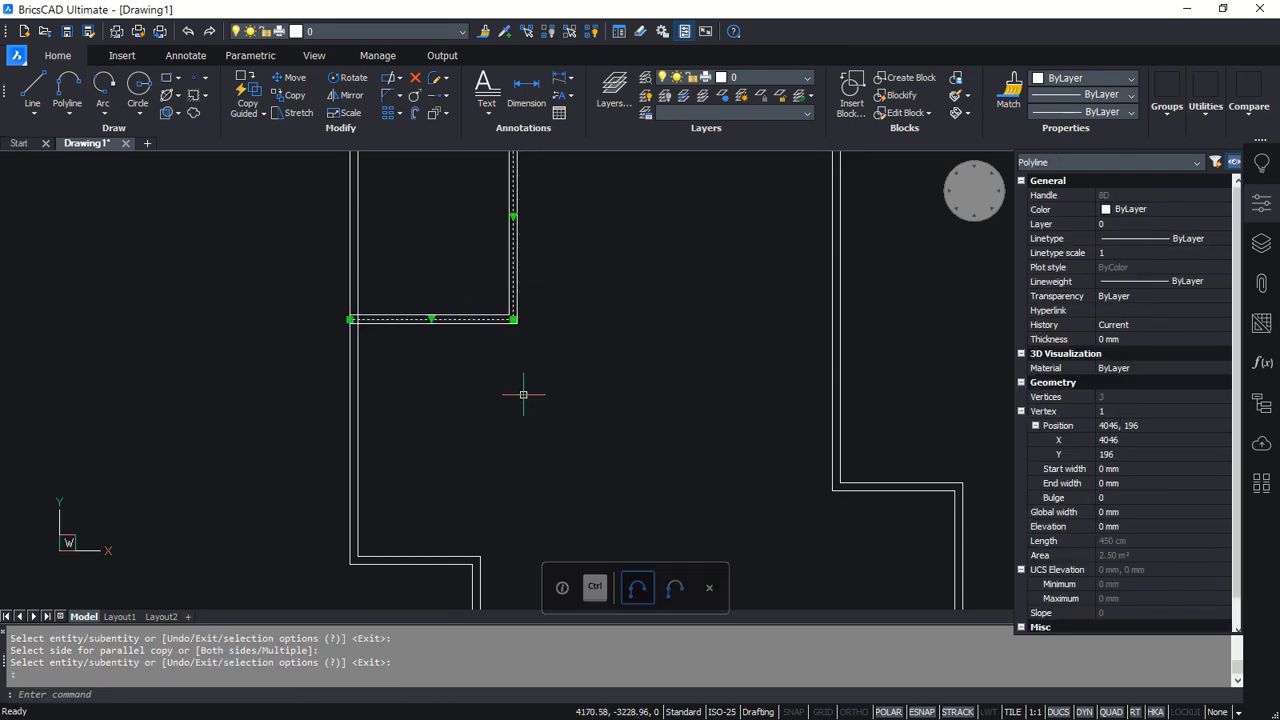
{"action": "key", "text": "Delete"}
Trim the overlapping lines where the horizontal partition meets the left exterior wall to open the wall junction
{"action": "middle_click_drag", "start_coordinate": [449, 357], "coordinate": [480, 431]}
{"action": "scroll", "coordinate": [393, 384], "scroll_direction": "up", "scroll_amount": 4}
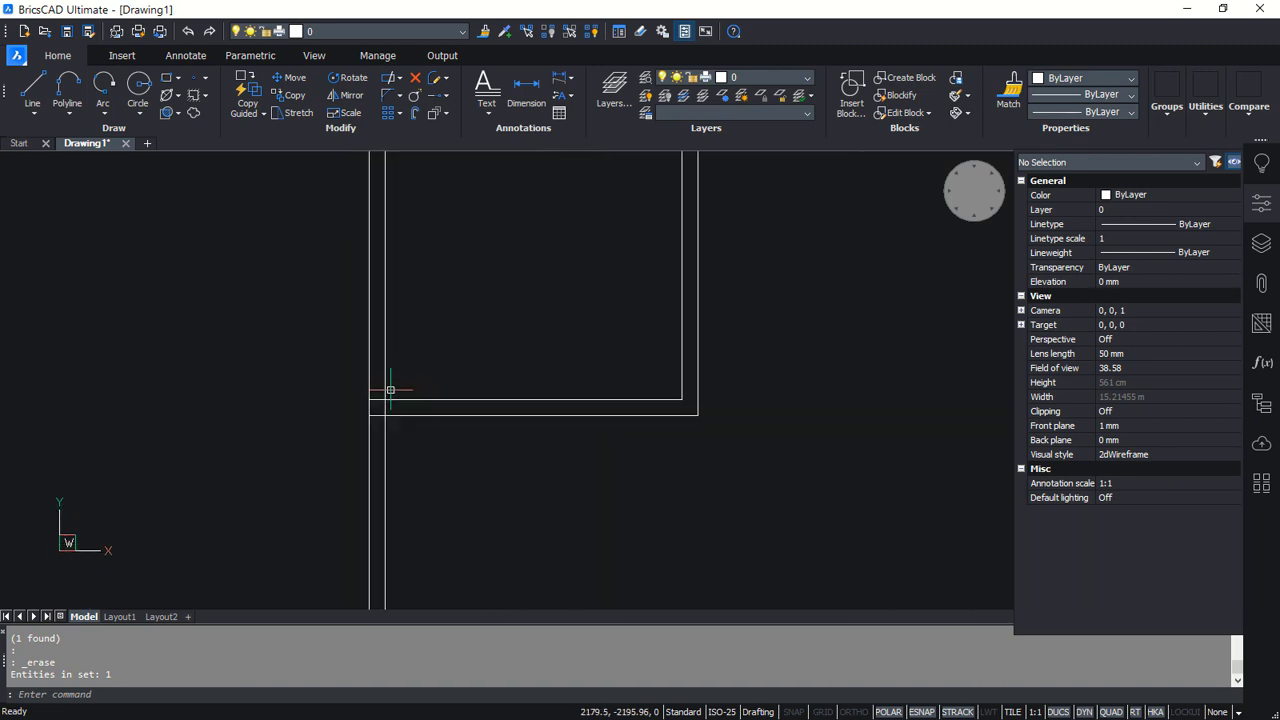
{"action": "type", "text": "TR"}
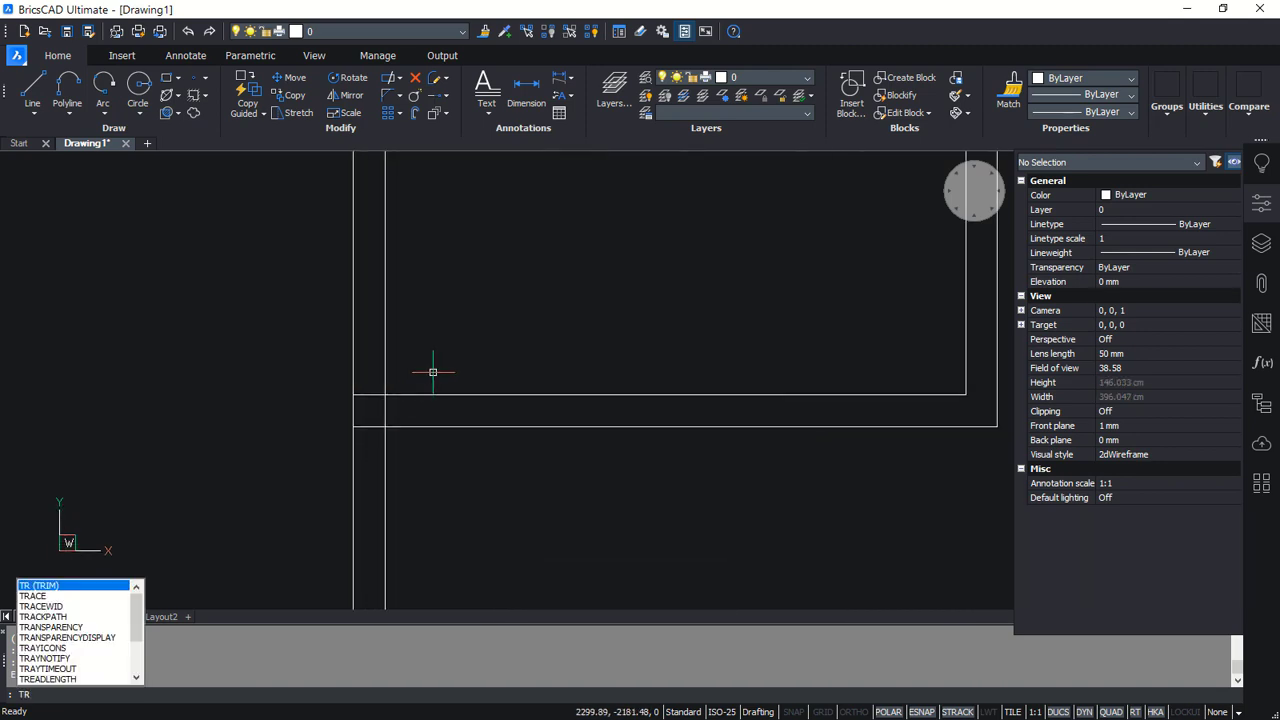
{"action": "key", "text": "Return"}
{"action": "key", "text": "Return"}
{"action": "left_click", "coordinate": [406, 411]}
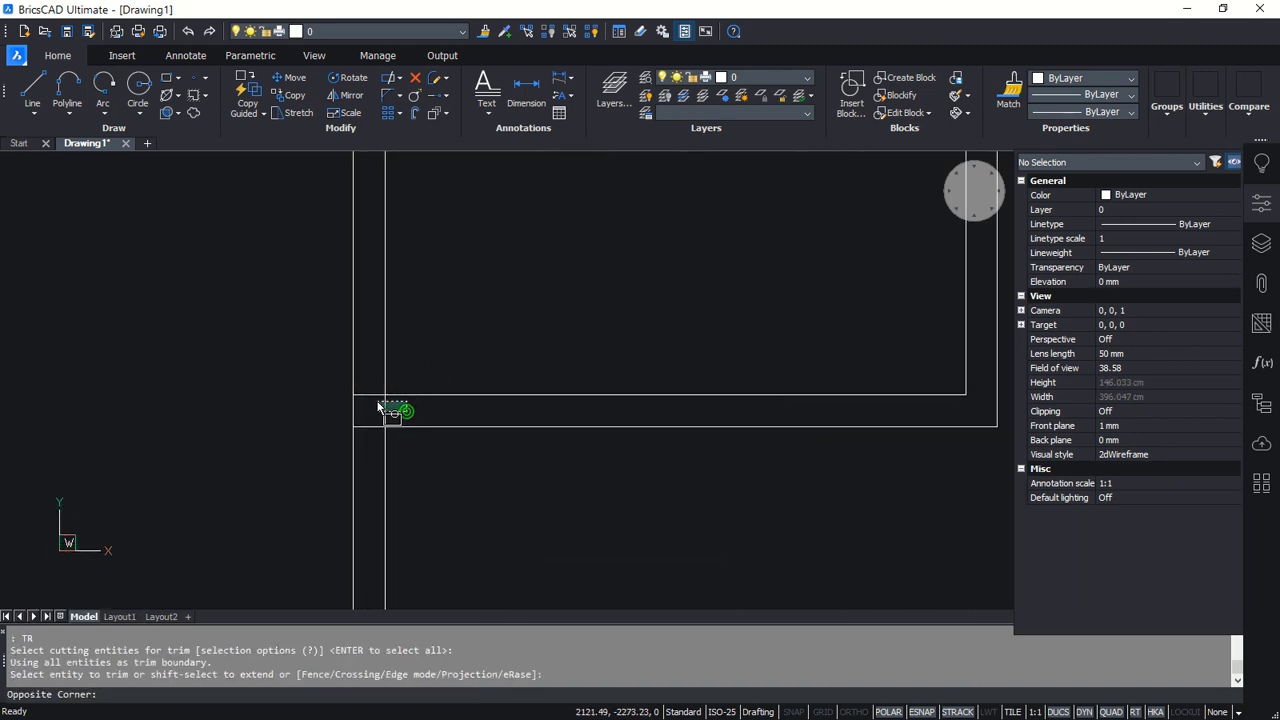
{"action": "left_click", "coordinate": [375, 401]}
{"action": "left_click", "coordinate": [377, 377]}
{"action": "left_click", "coordinate": [366, 435]}
Trim the overlapping lines where the vertical partition meets the top exterior wall to open the wall junction
{"action": "scroll", "coordinate": [487, 369], "scroll_direction": "down", "scroll_amount": 3}
{"action": "middle_click_drag", "start_coordinate": [576, 322], "coordinate": [480, 546]}
{"action": "scroll", "coordinate": [569, 341], "scroll_direction": "up", "scroll_amount": 4}
{"action": "left_click", "coordinate": [618, 340]}
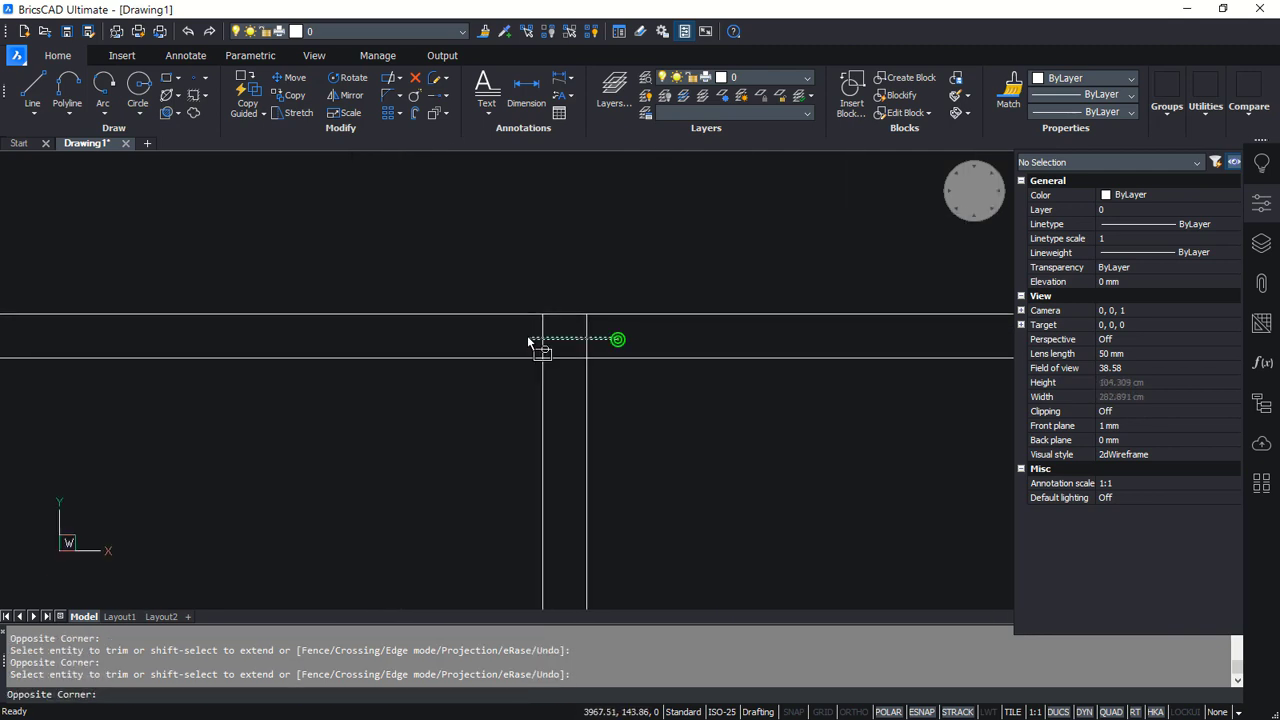
{"action": "left_click", "coordinate": [527, 338]}
{"action": "left_click", "coordinate": [582, 338]}
{"action": "left_click", "coordinate": [567, 377]}
{"action": "scroll", "coordinate": [590, 366], "scroll_direction": "down", "scroll_amount": 6}
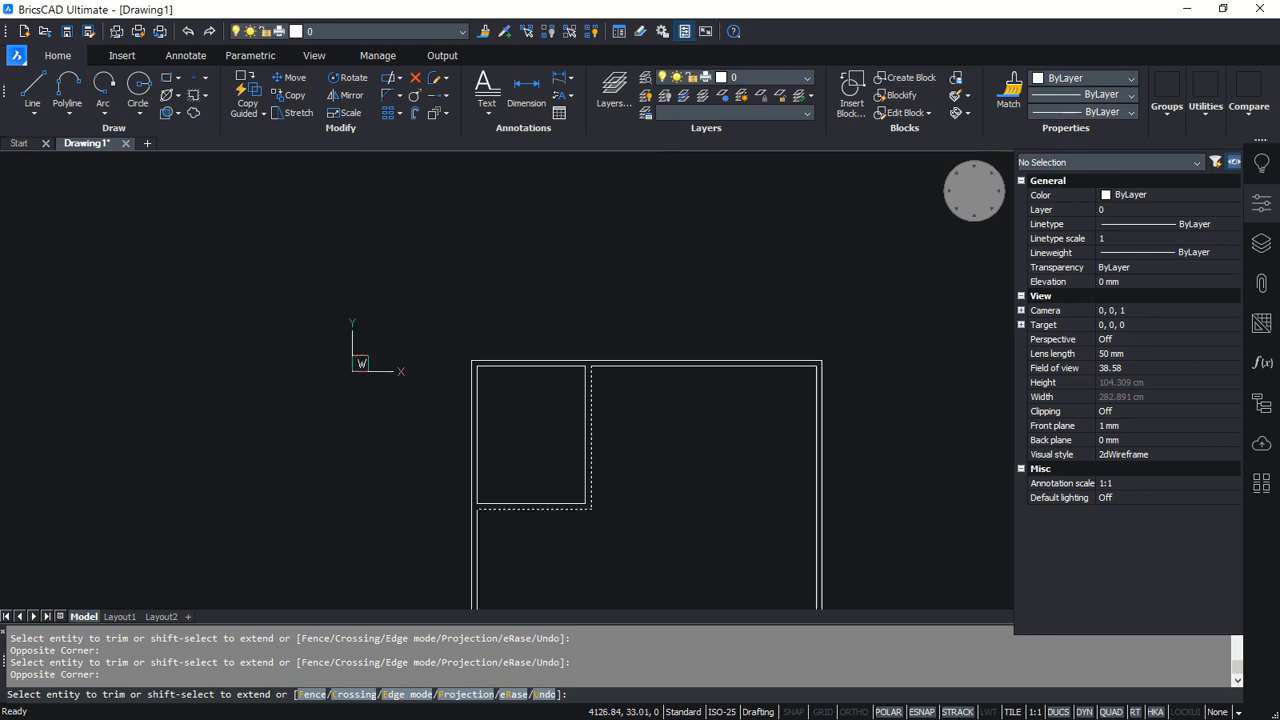
{"action": "scroll", "coordinate": [600, 367], "scroll_direction": "down", "scroll_amount": 2}
{"action": "middle_click_drag", "start_coordinate": [627, 466], "coordinate": [552, 388]}
{"action": "scroll", "coordinate": [552, 388], "scroll_direction": "up", "scroll_amount": 2}
{"action": "key", "text": "Return"}
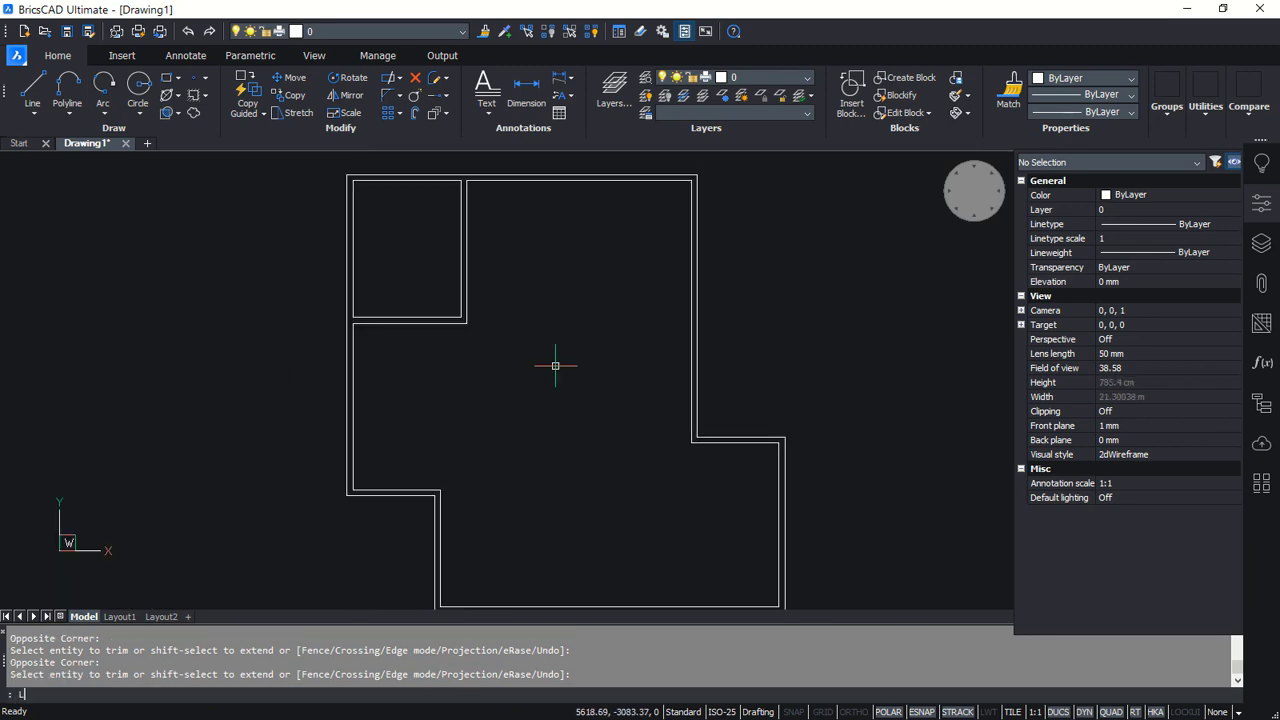
Draw a 900 mm vertical line upward in the open area in the middle of the plan
{"action": "type", "text": "L"}
{"action": "key", "text": "Return"}
{"action": "left_click", "coordinate": [530, 445]}
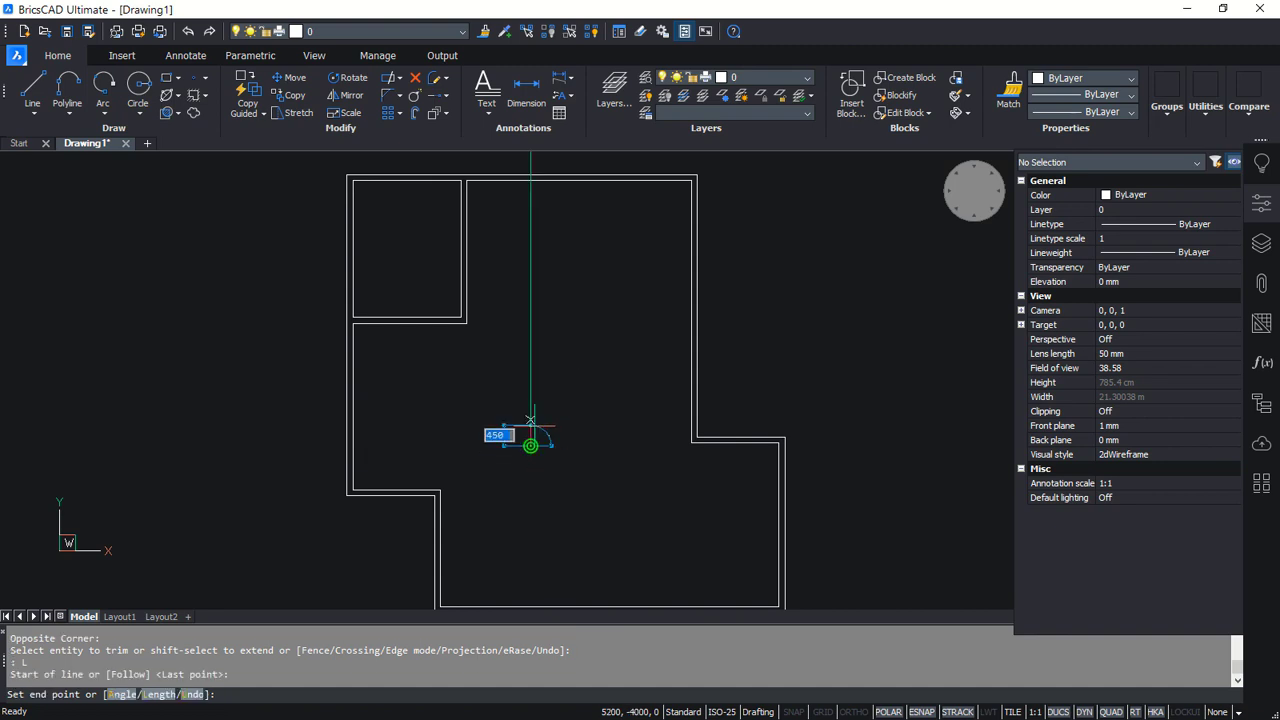
{"action": "type", "text": "900"}
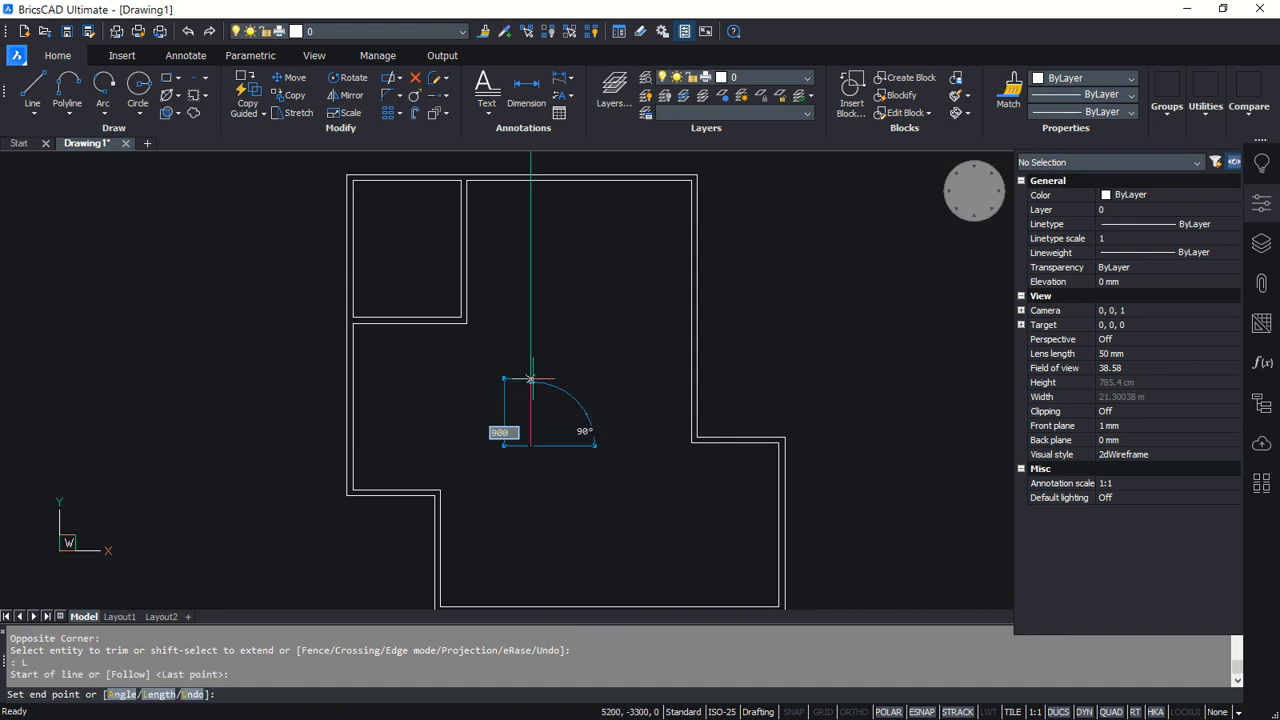
{"action": "key", "text": "Return"}
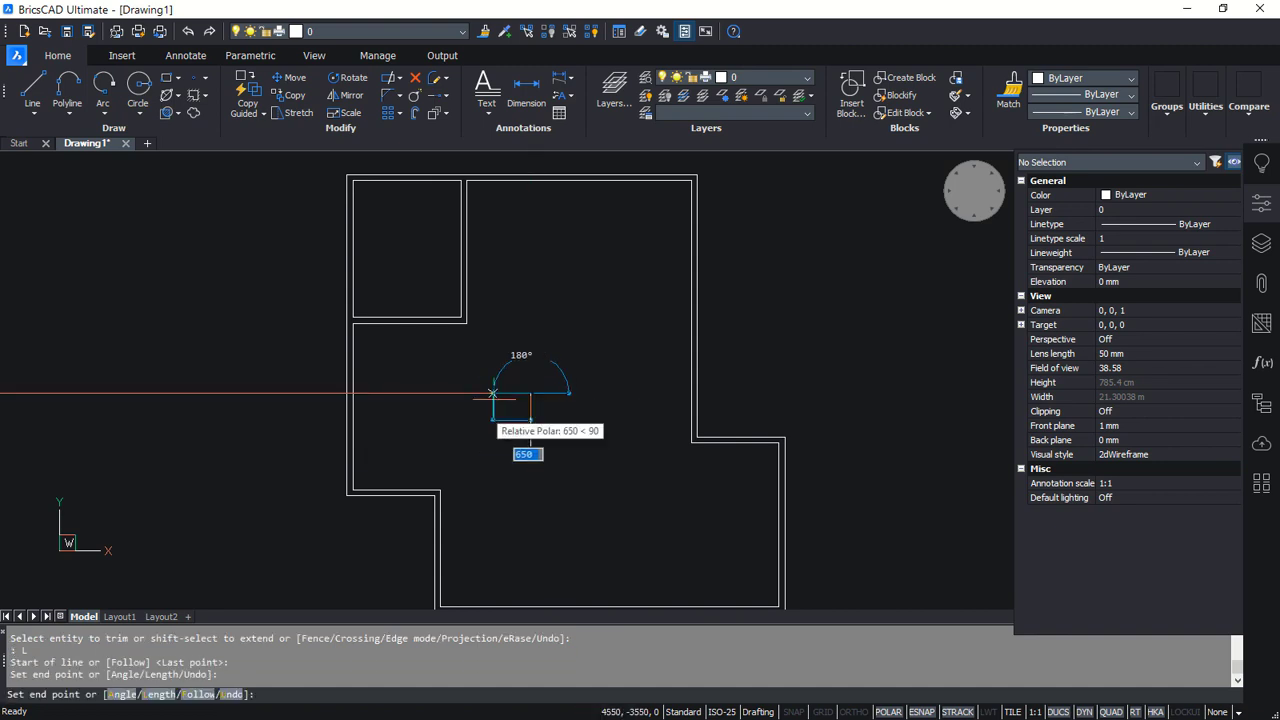
{"action": "key", "text": "Return"}
Draw a quarter arc centred on the vertical line's lower endpoint, from its upper endpoint round to the left
{"action": "scroll", "coordinate": [516, 409], "scroll_direction": "up", "scroll_amount": 5}
{"action": "type", "text": "AR"}
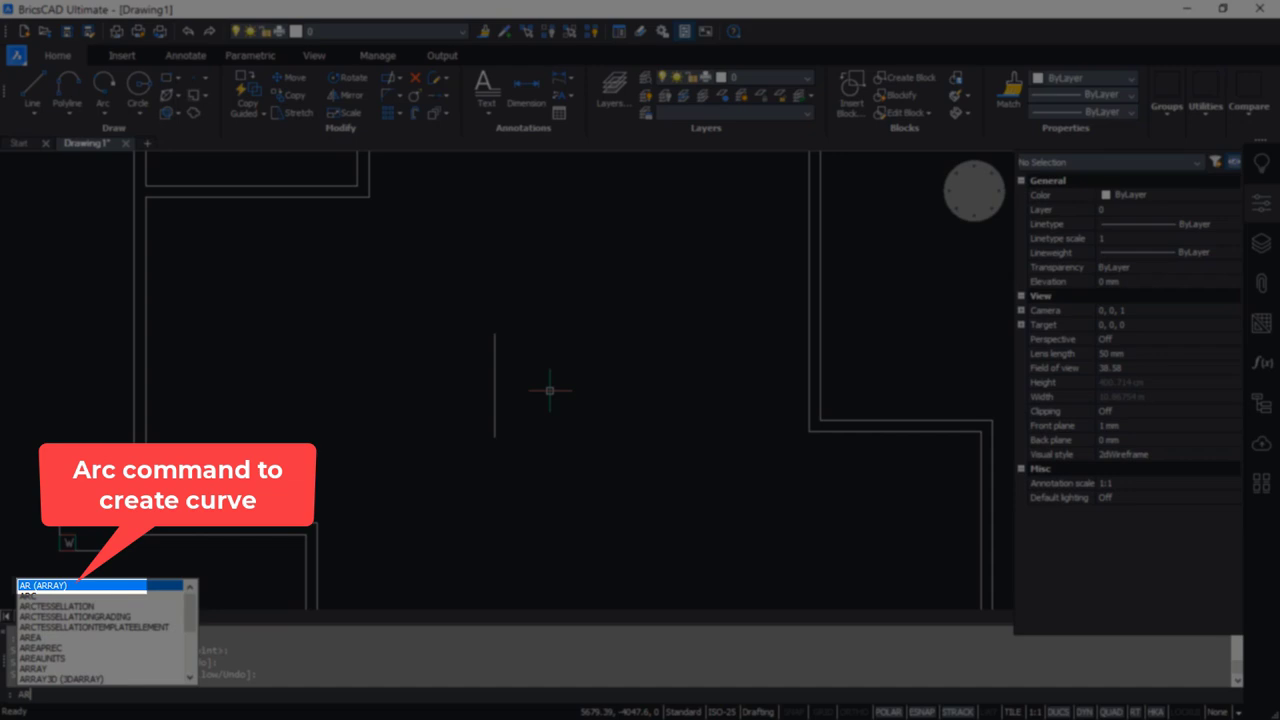
{"action": "type", "text": "C"}
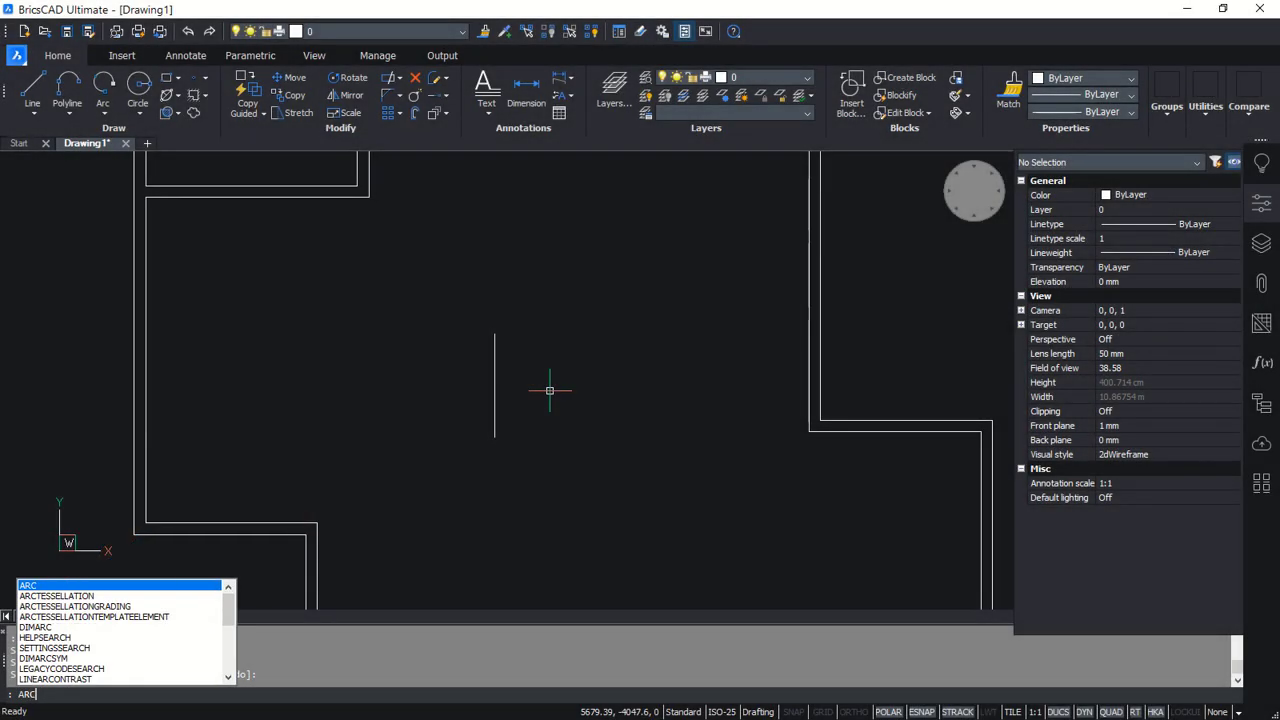
{"action": "key", "text": "Return"}
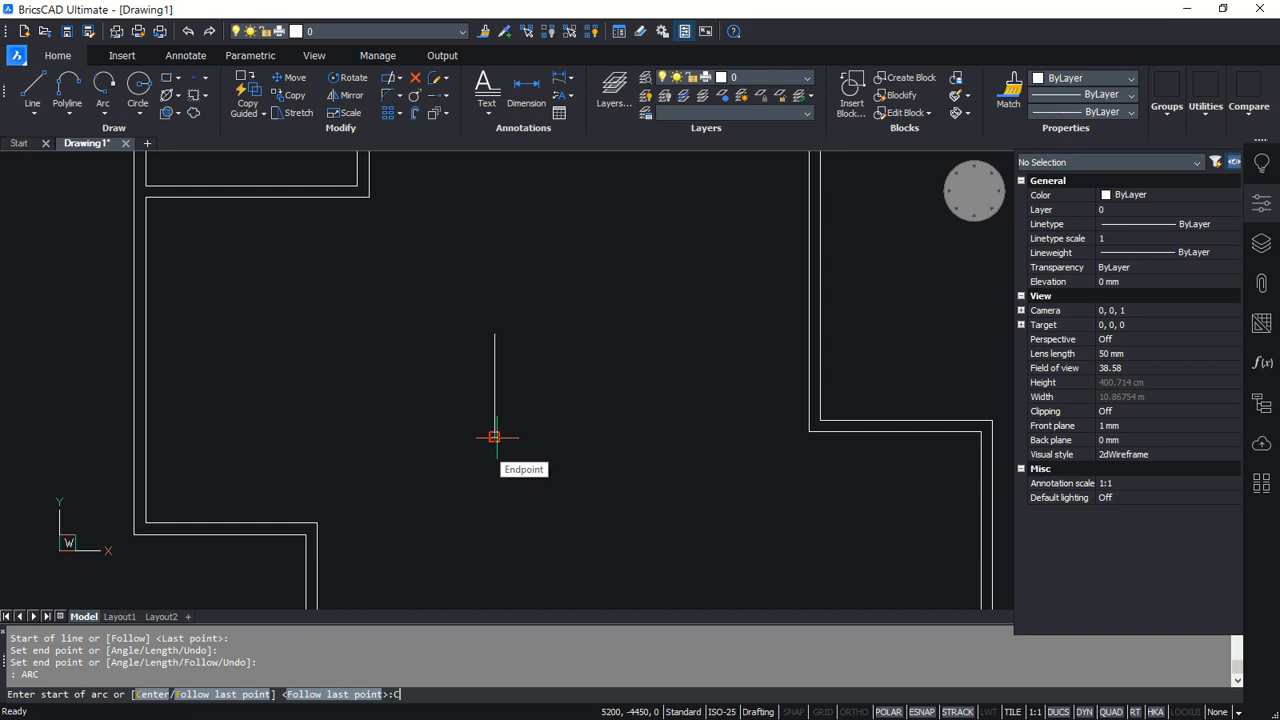
{"action": "type", "text": "C"}
{"action": "key", "text": "Return"}
{"action": "left_click", "coordinate": [495, 437]}
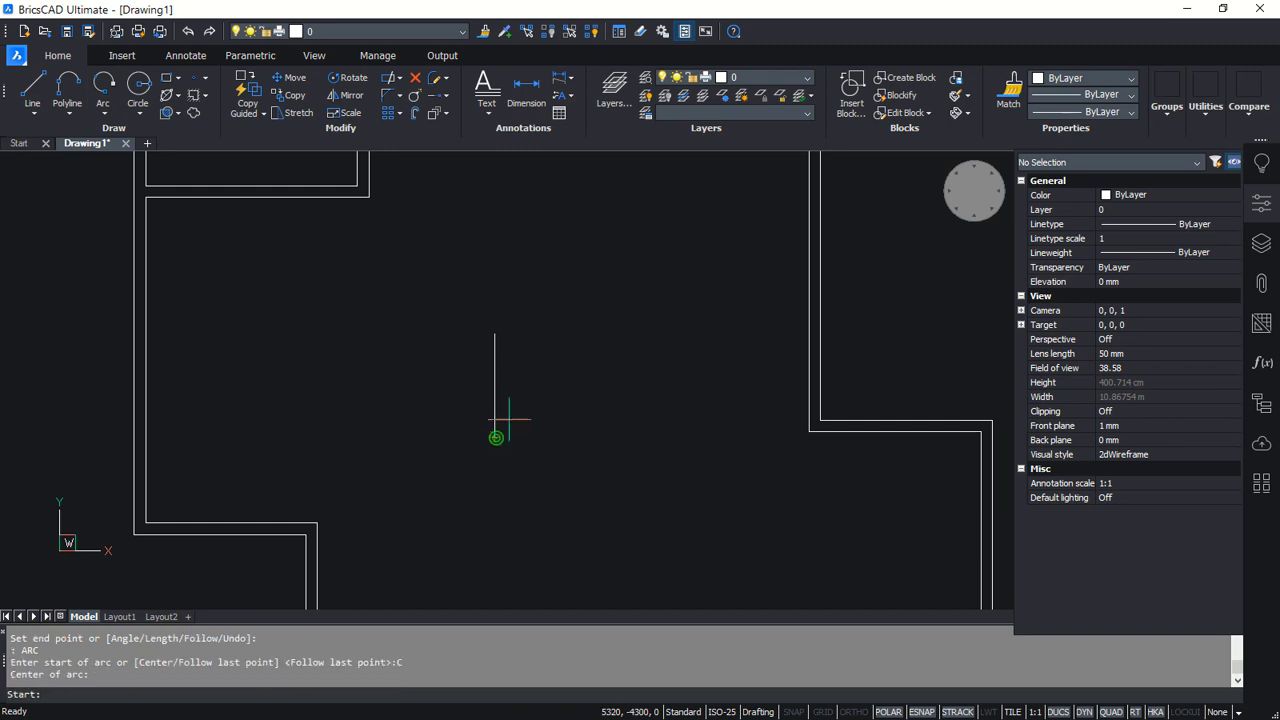
{"action": "left_click", "coordinate": [495, 334]}
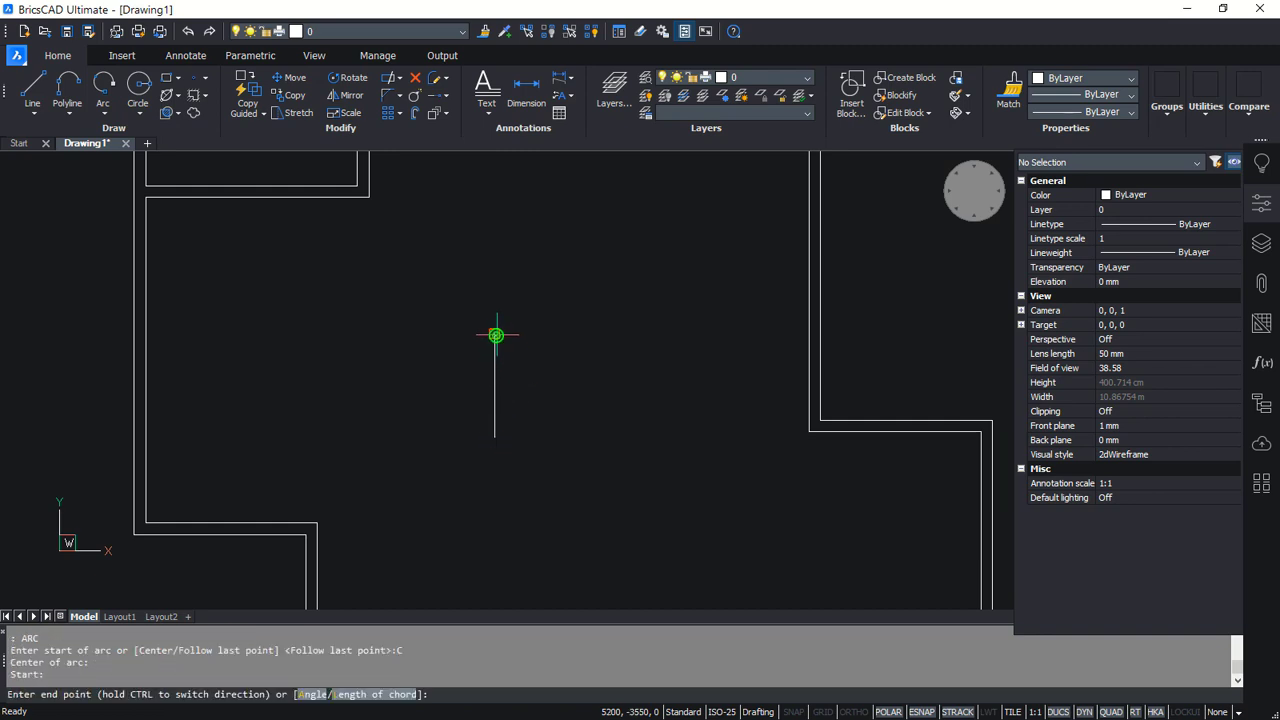
{"action": "left_click", "coordinate": [421, 431]}
Draw a closed 30 by 100 mm polyline rectangle as a door jamb, extending right and down from the vertical line's lower endpoint
{"action": "scroll", "coordinate": [517, 444], "scroll_direction": "up", "scroll_amount": 5}
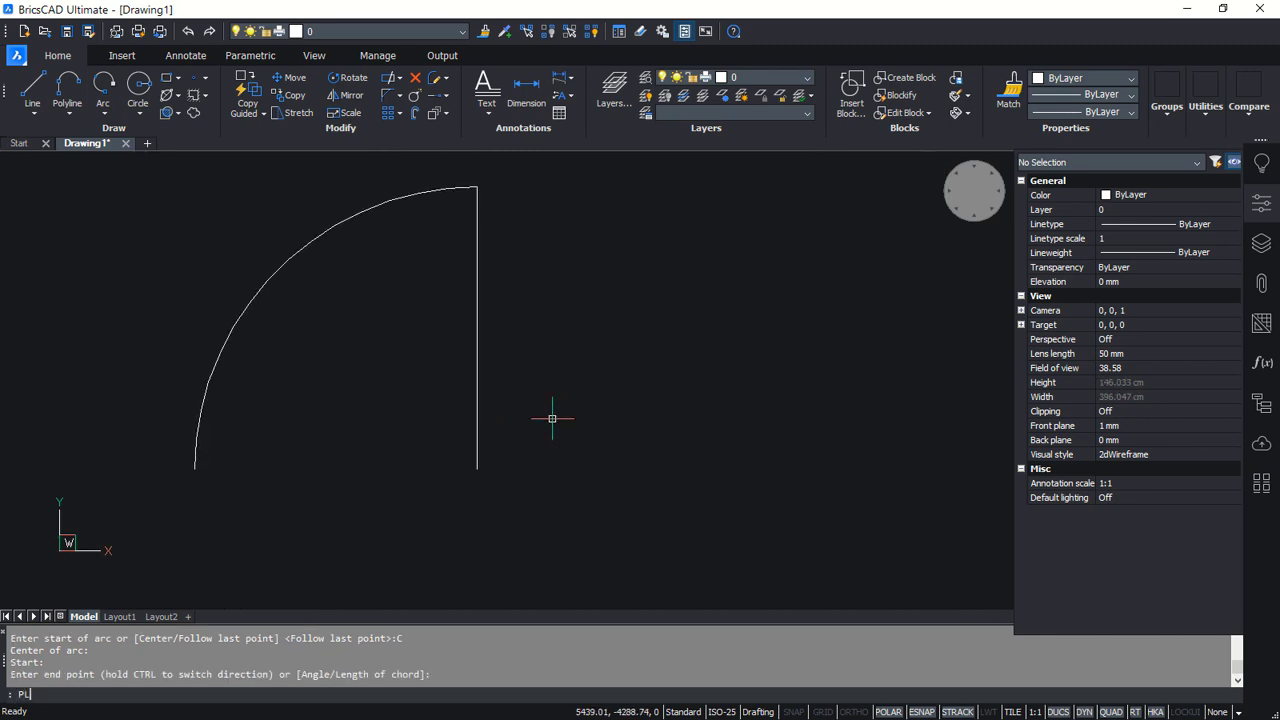
{"action": "key", "text": "Return"}
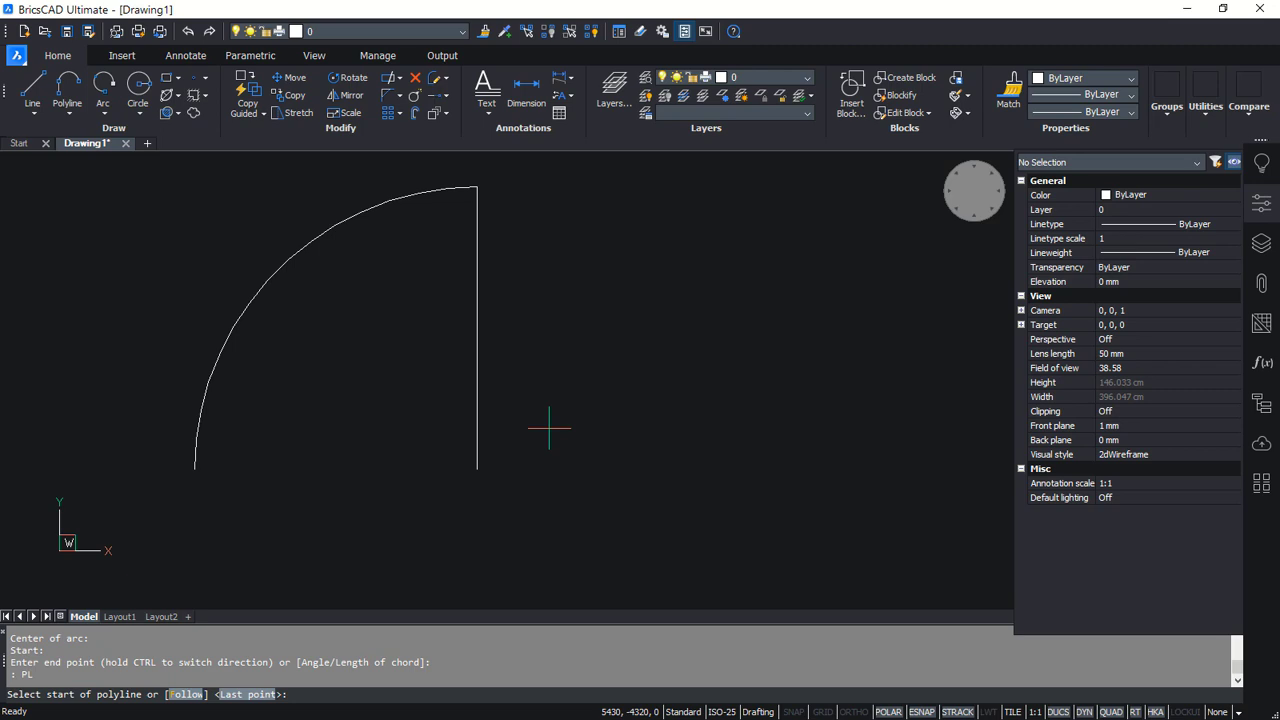
{"action": "left_click", "coordinate": [477, 468]}
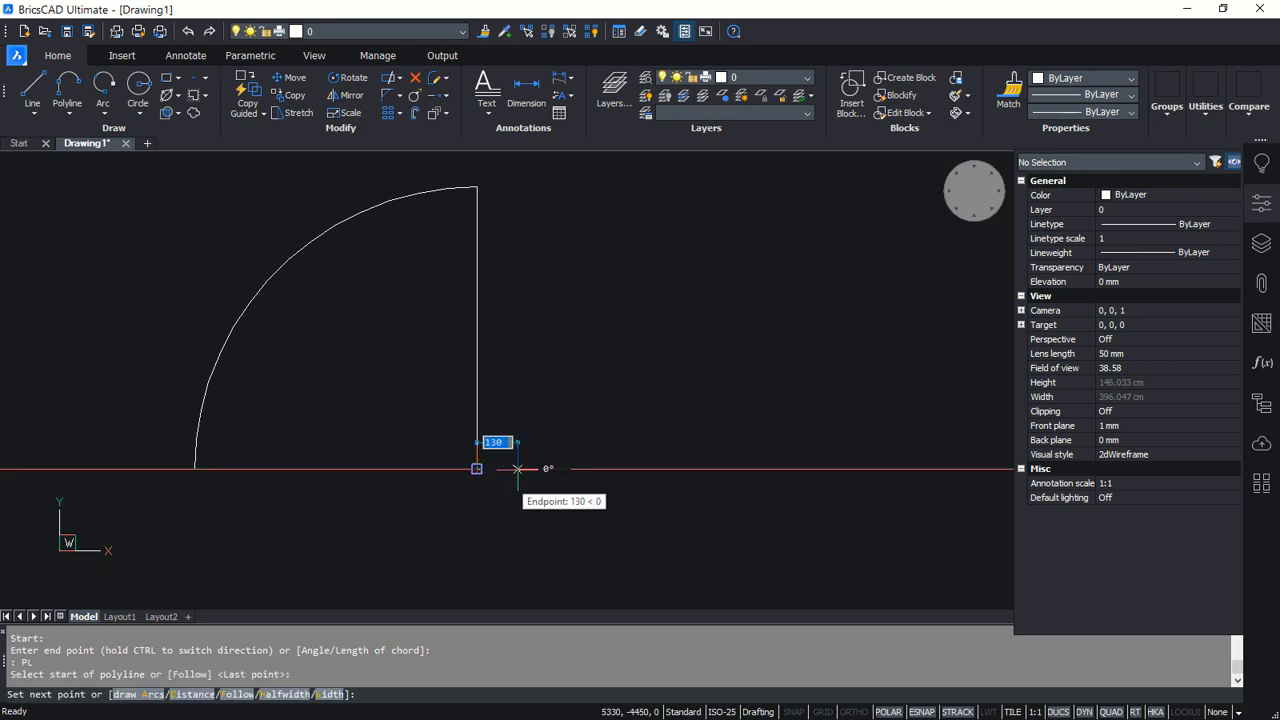
{"action": "type", "text": "30"}
{"action": "key", "text": "Return"}
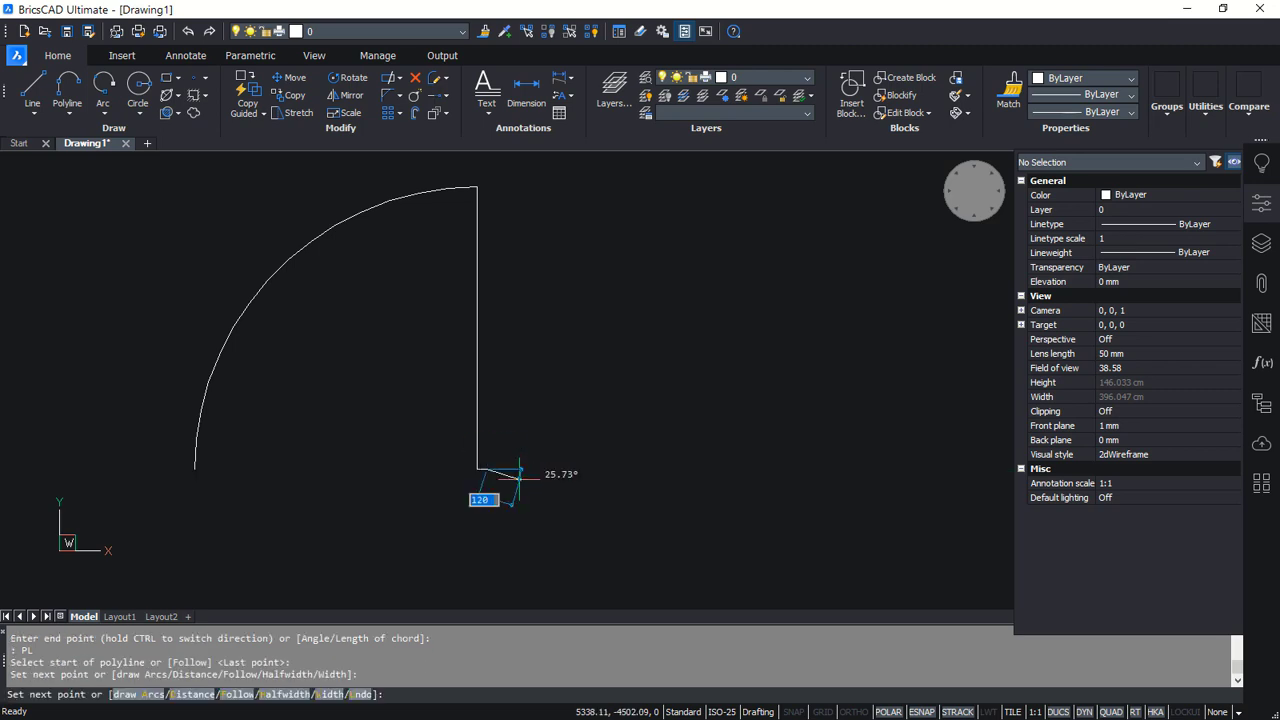
{"action": "type", "text": "1"}
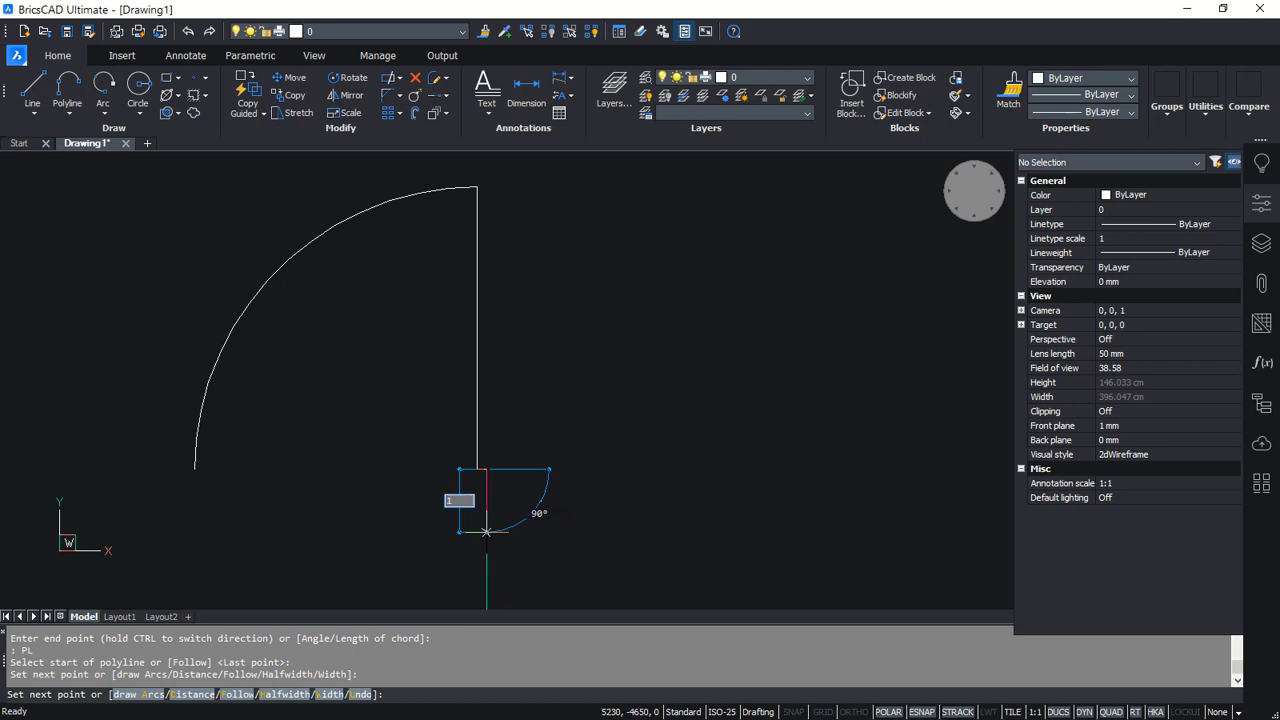
{"action": "key", "text": "Return"}
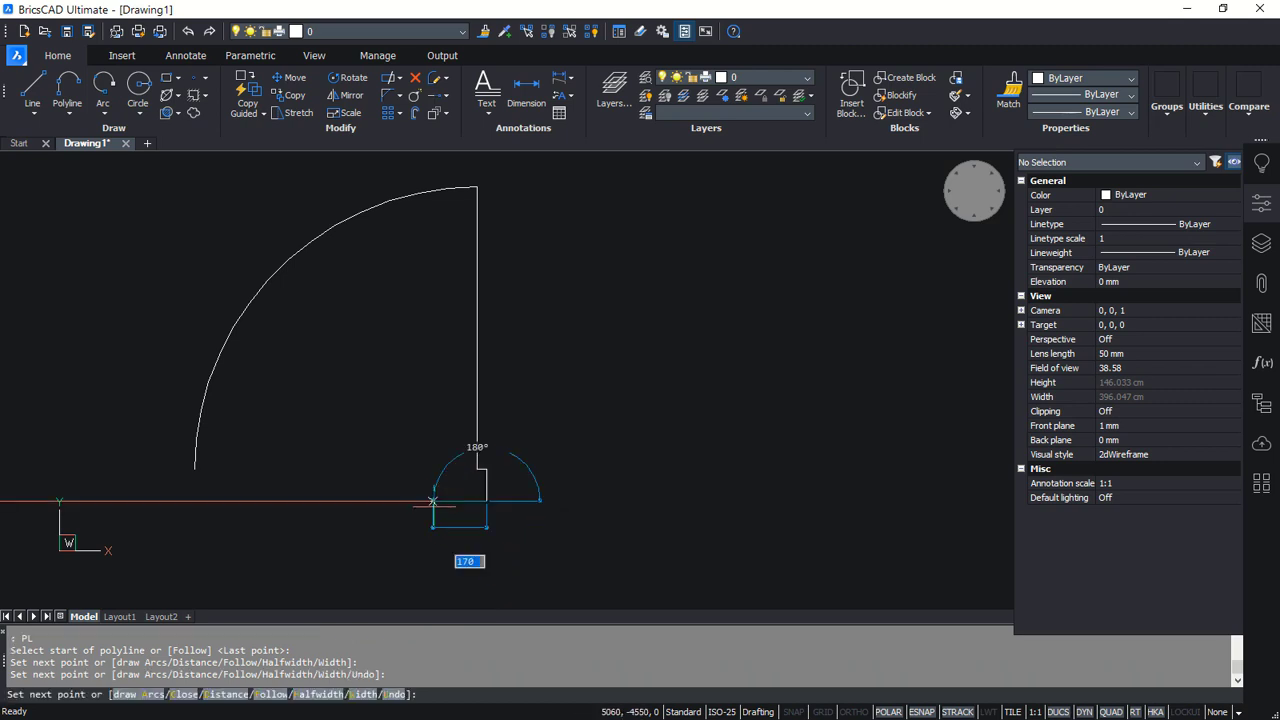
{"action": "type", "text": "30"}
{"action": "key", "text": "Return"}
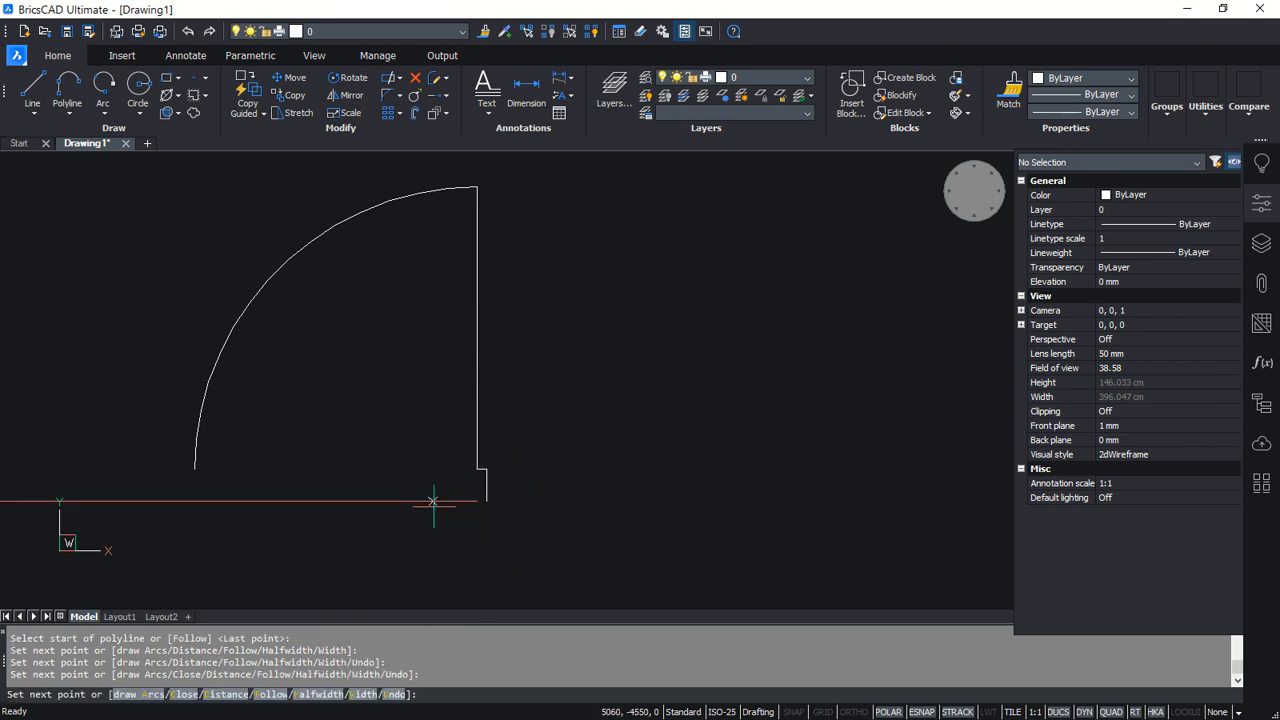
{"action": "key", "text": "Return"}
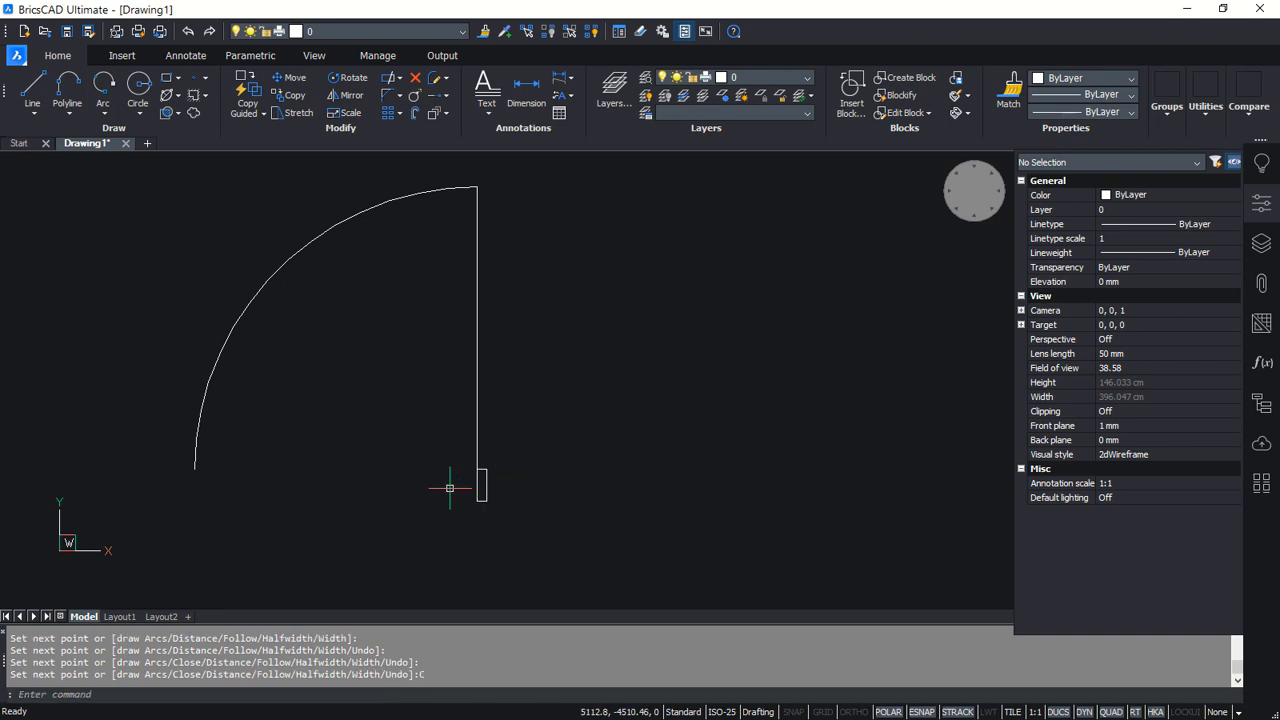
Copy the door jamb from its upper-right corner to the arc's left endpoint
{"action": "type", "text": "CO"}
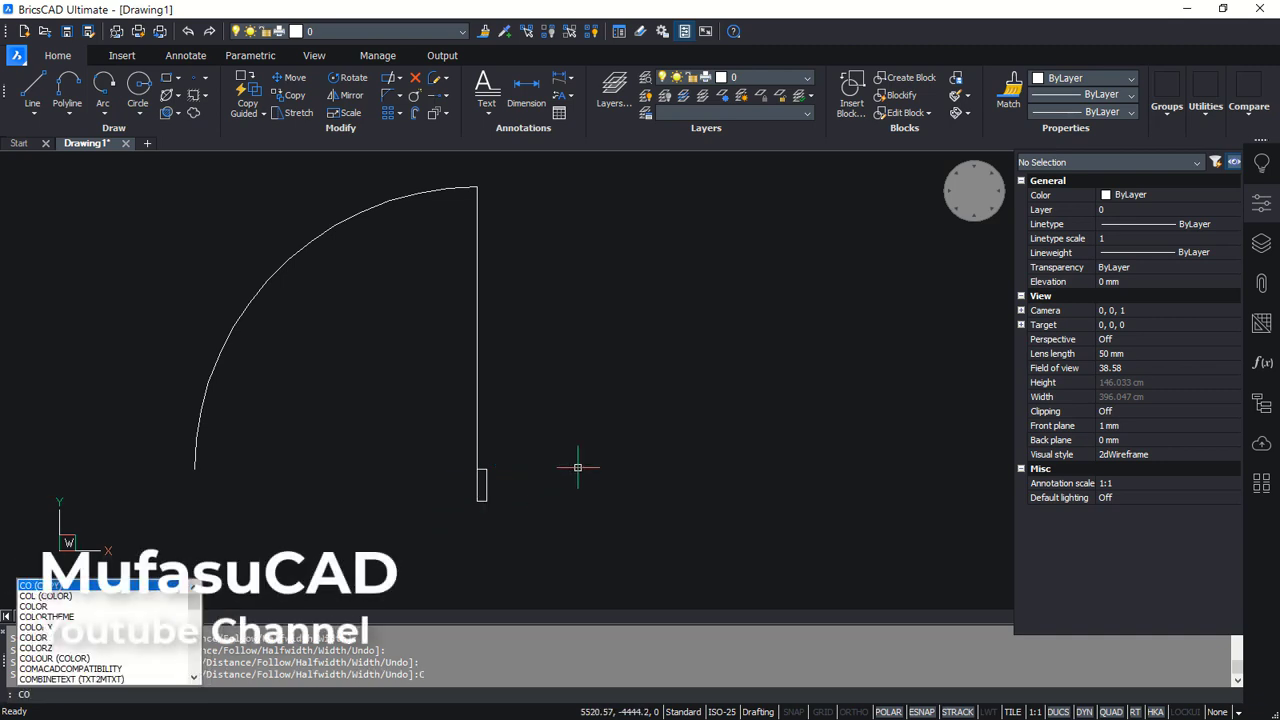
{"action": "key", "text": "Return"}
{"action": "left_click", "coordinate": [551, 533]}
{"action": "left_click", "coordinate": [460, 492]}
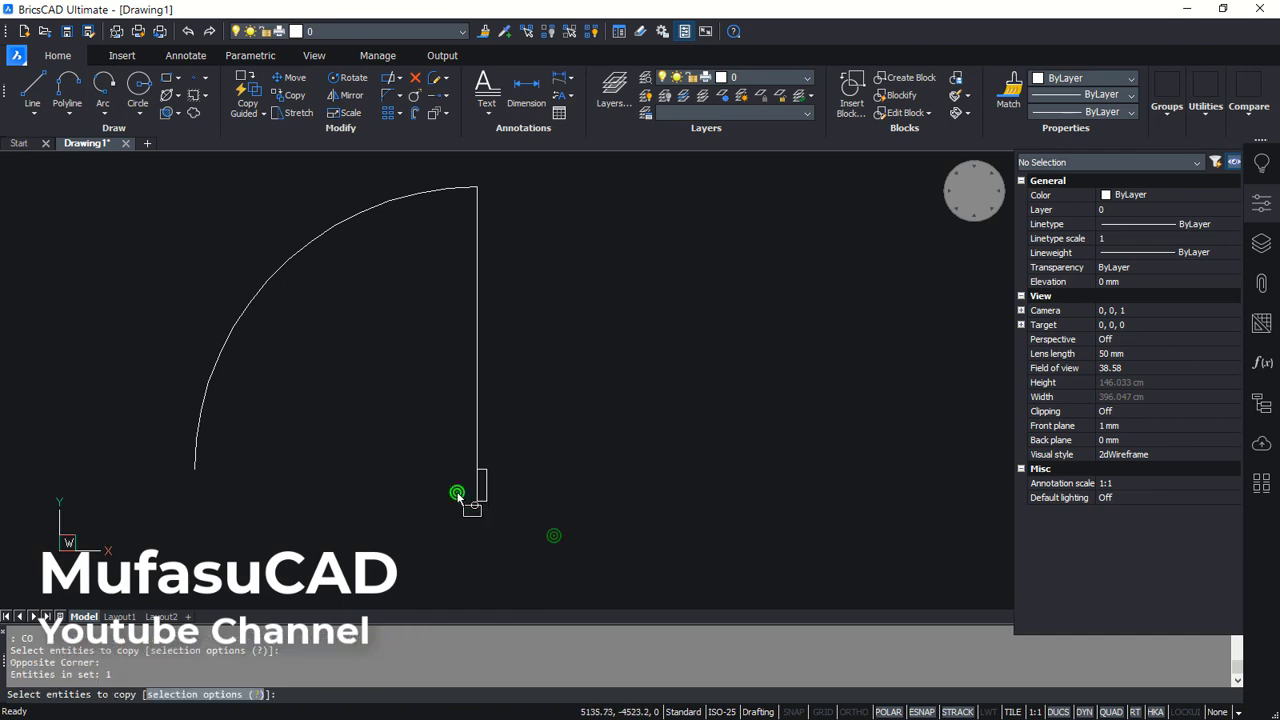
{"action": "key", "text": "Return"}
{"action": "left_click", "coordinate": [485, 469]}
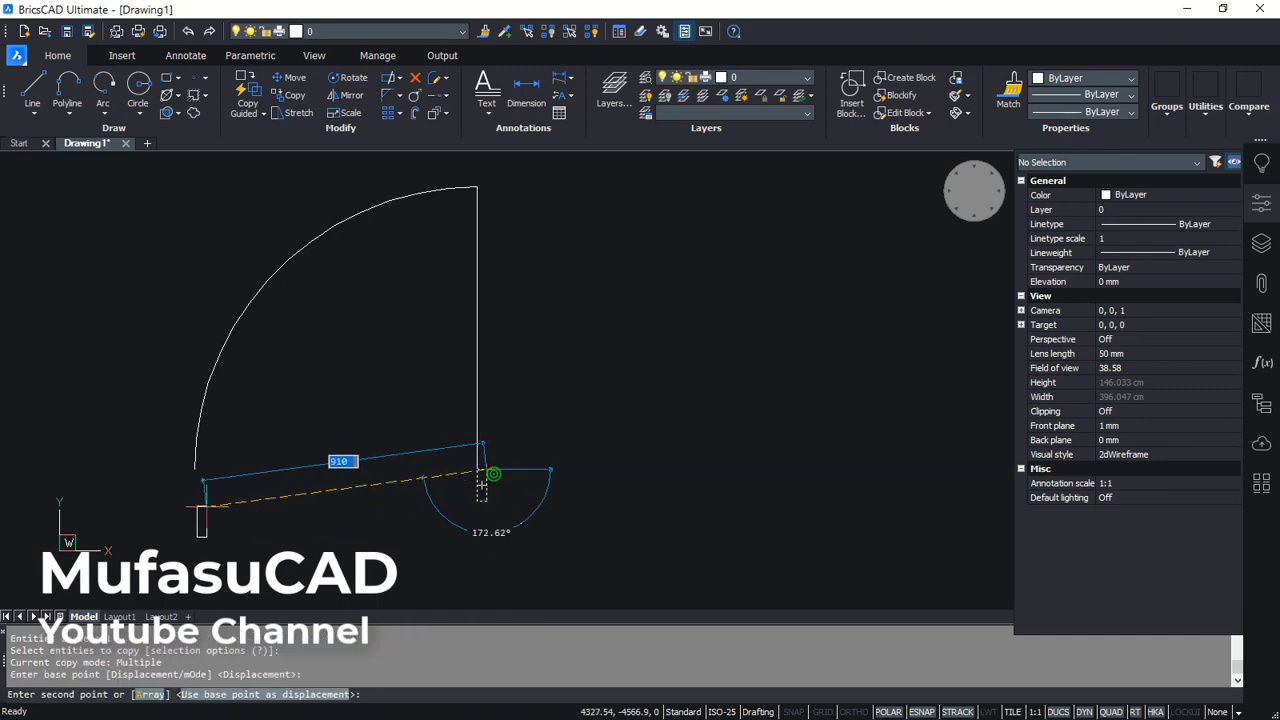
{"action": "left_click", "coordinate": [193, 469]}
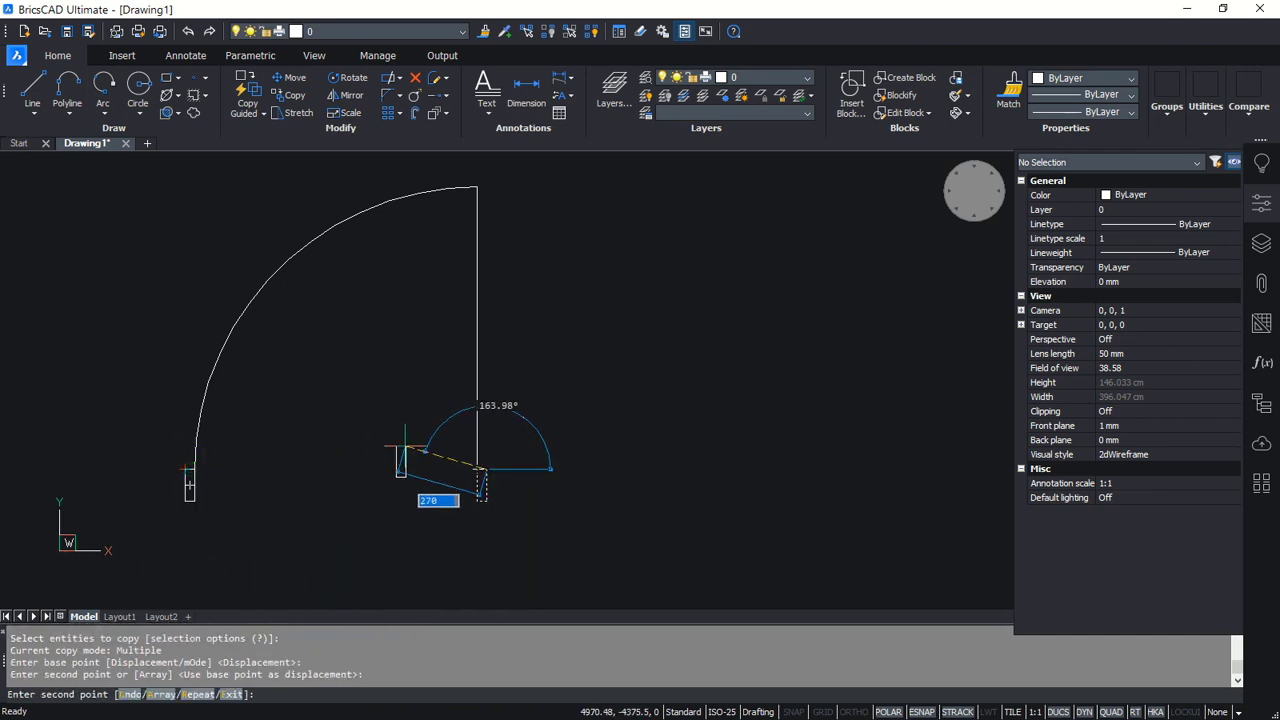
{"action": "key", "text": "Return"}
Copy the complete door symbol, including both jambs, horizontally to the open area on its right
{"action": "scroll", "coordinate": [410, 443], "scroll_direction": "down", "scroll_amount": 2}
{"action": "middle_click_drag", "start_coordinate": [533, 400], "coordinate": [509, 430]}
{"action": "type", "text": "C"}
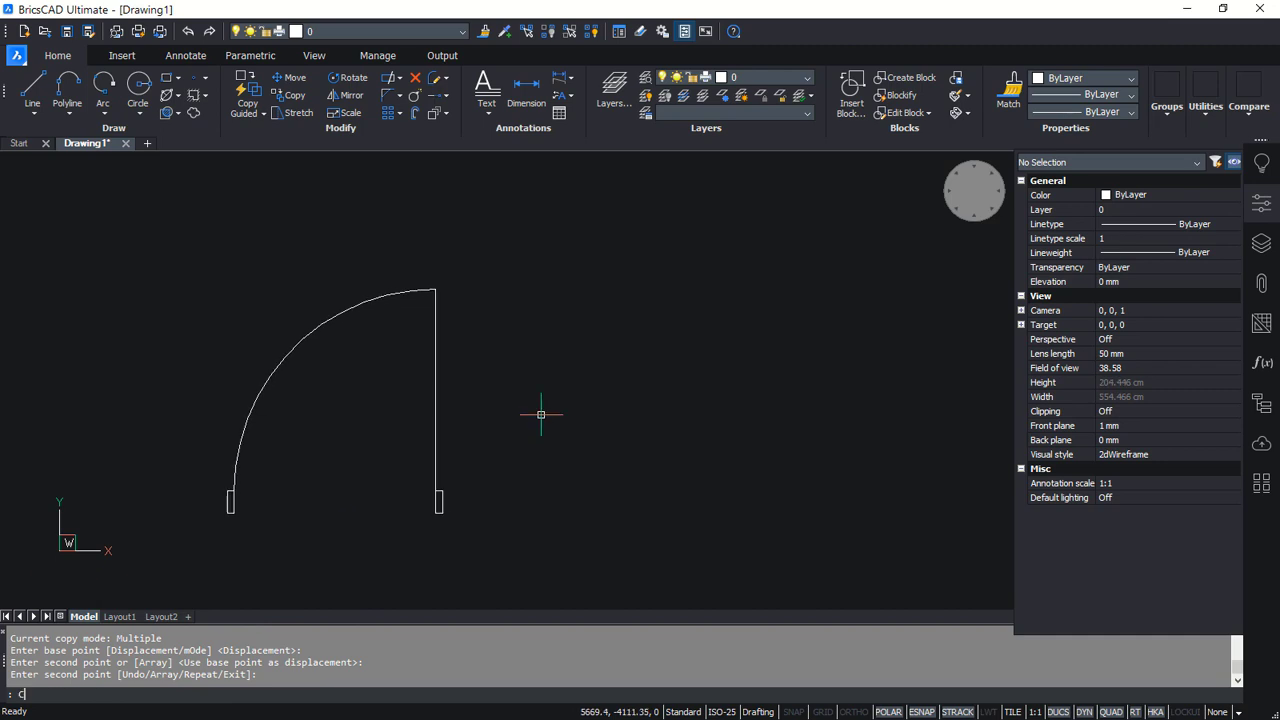
{"action": "type", "text": "O"}
{"action": "key", "text": "Return"}
{"action": "left_click", "coordinate": [551, 263]}
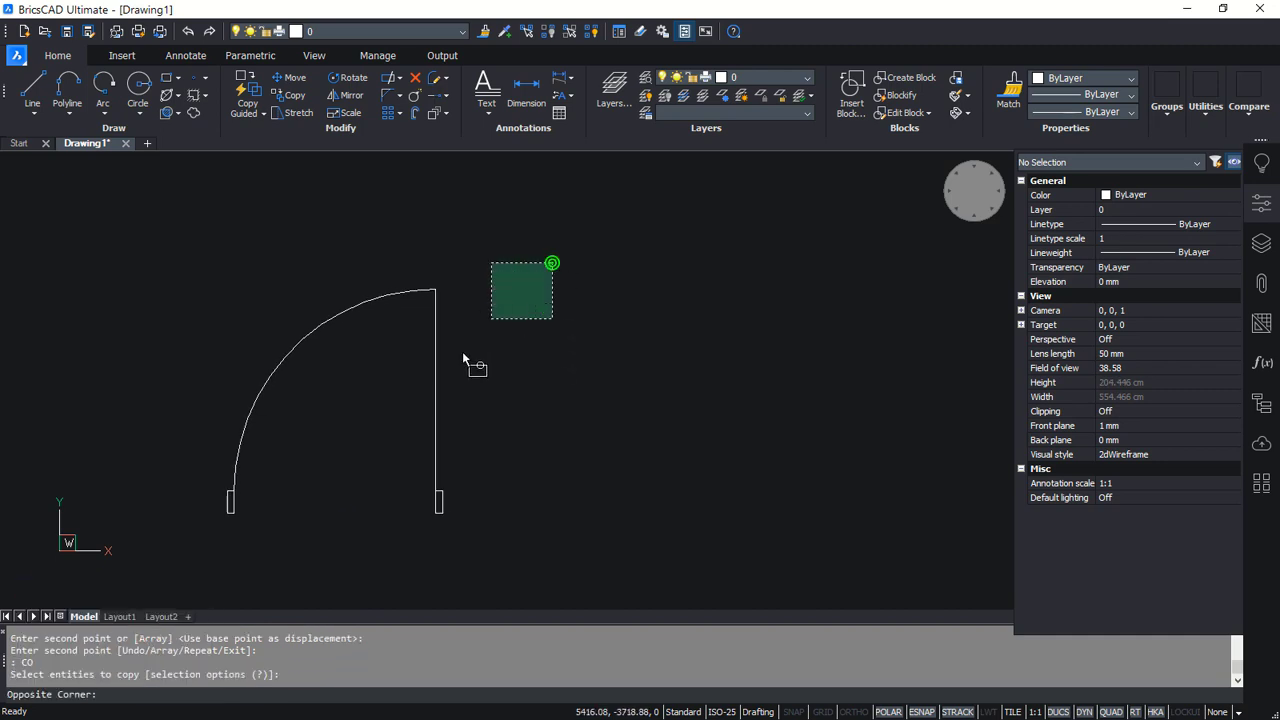
{"action": "left_click", "coordinate": [196, 552]}
{"action": "key", "text": "Return"}
{"action": "left_click", "coordinate": [349, 426]}
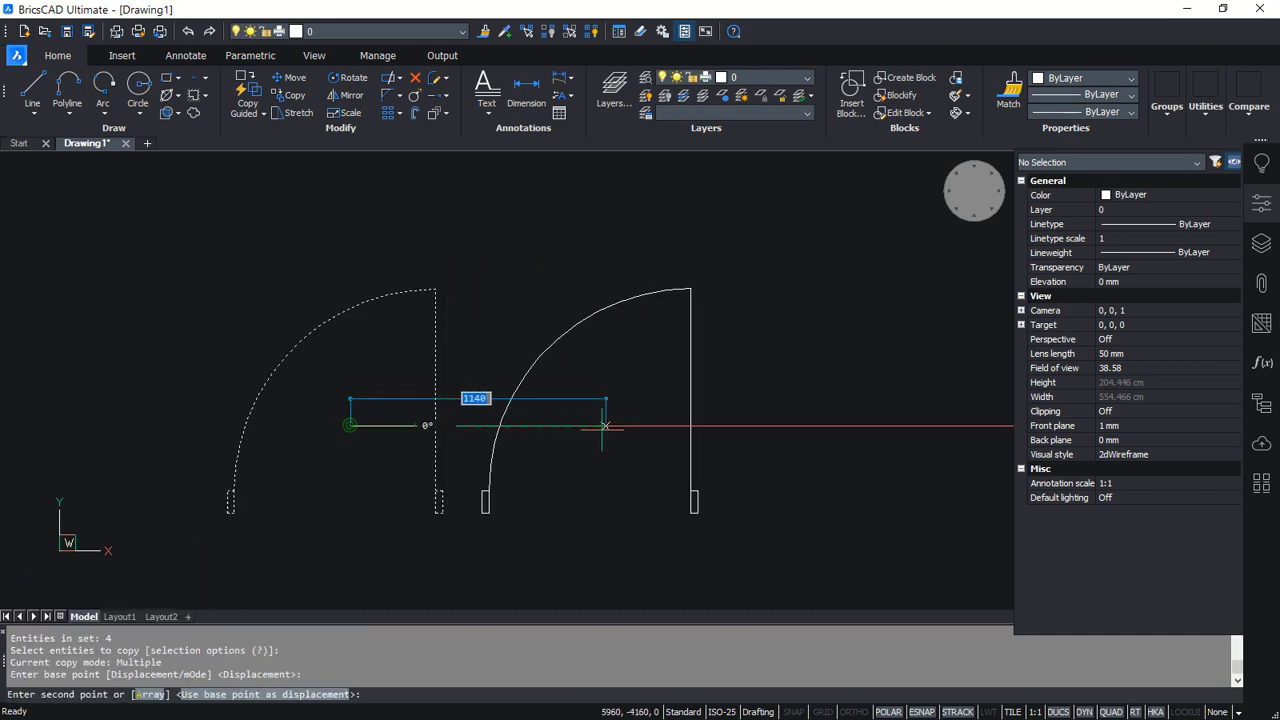
{"action": "middle_click_drag", "start_coordinate": [686, 474], "coordinate": [590, 465]}
{"action": "key", "text": "Return"}
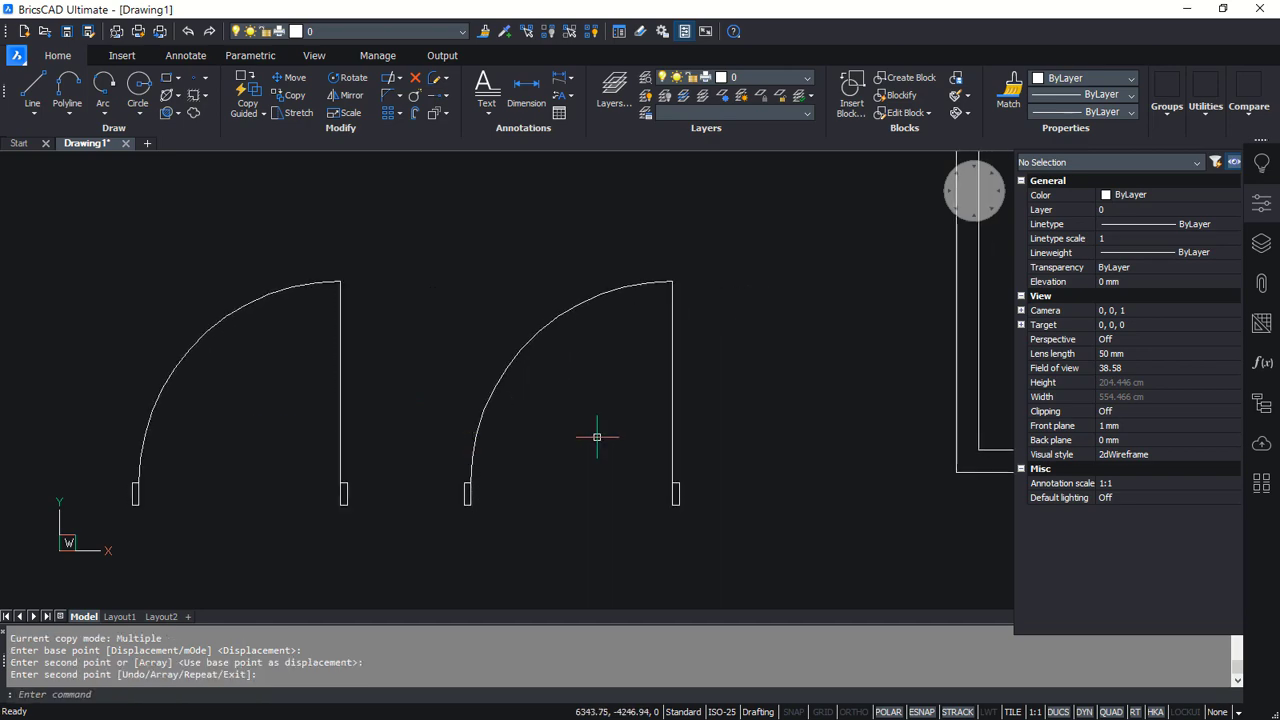
Scale the copied door's arc and leaf line by reference to 700 mm wide, using the leaf's lower endpoint as base point
{"action": "type", "text": "SC"}
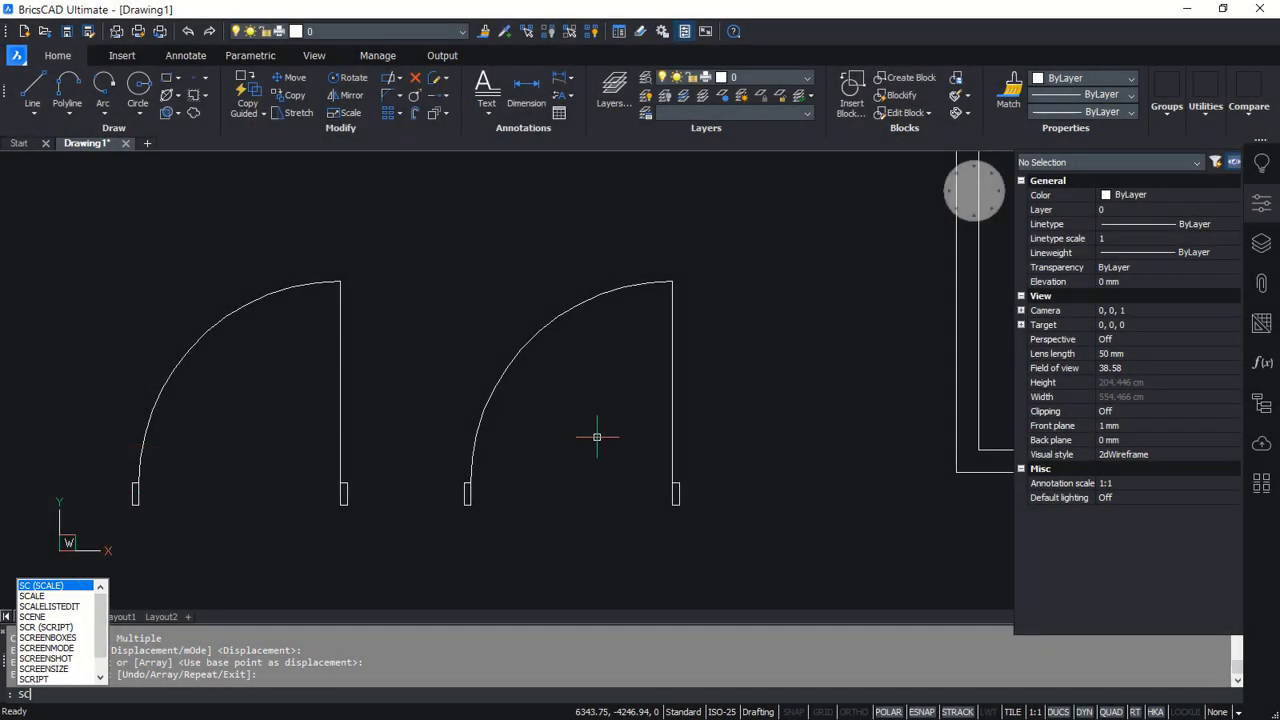
{"action": "key", "text": "Return"}
{"action": "left_click", "coordinate": [731, 252]}
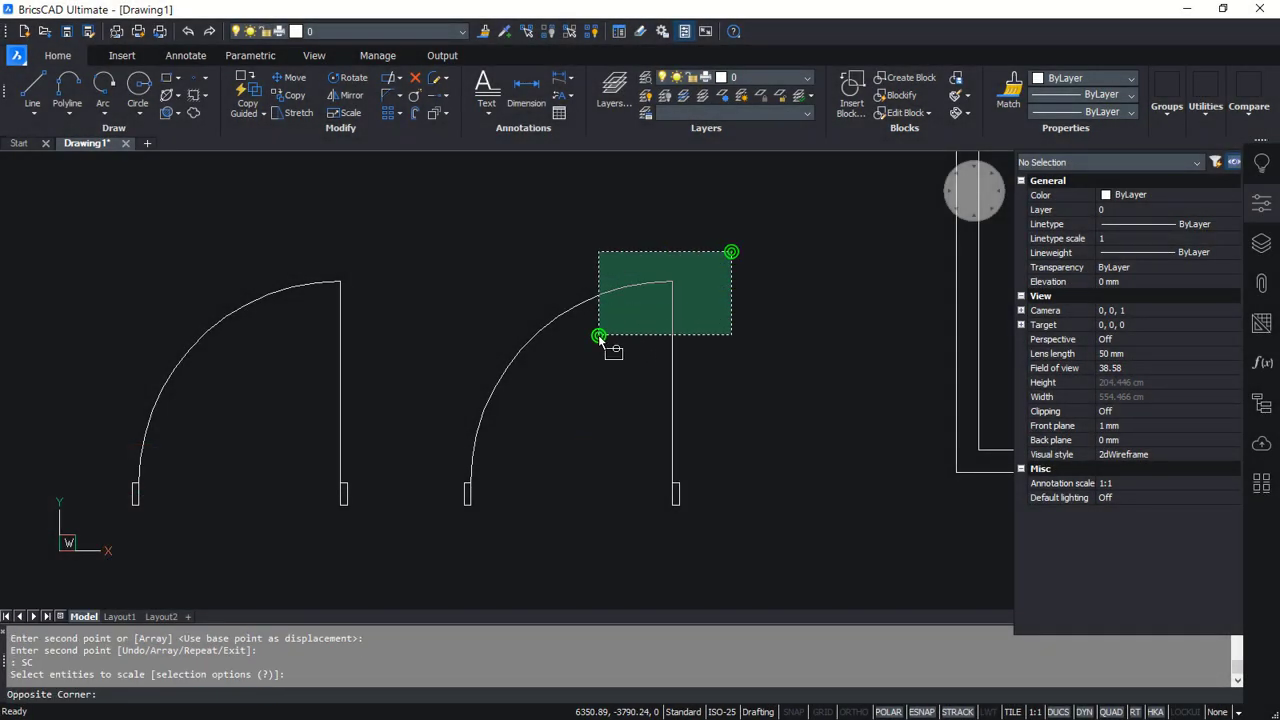
{"action": "left_click", "coordinate": [598, 336]}
{"action": "key", "text": "Return"}
{"action": "left_click", "coordinate": [669, 483]}
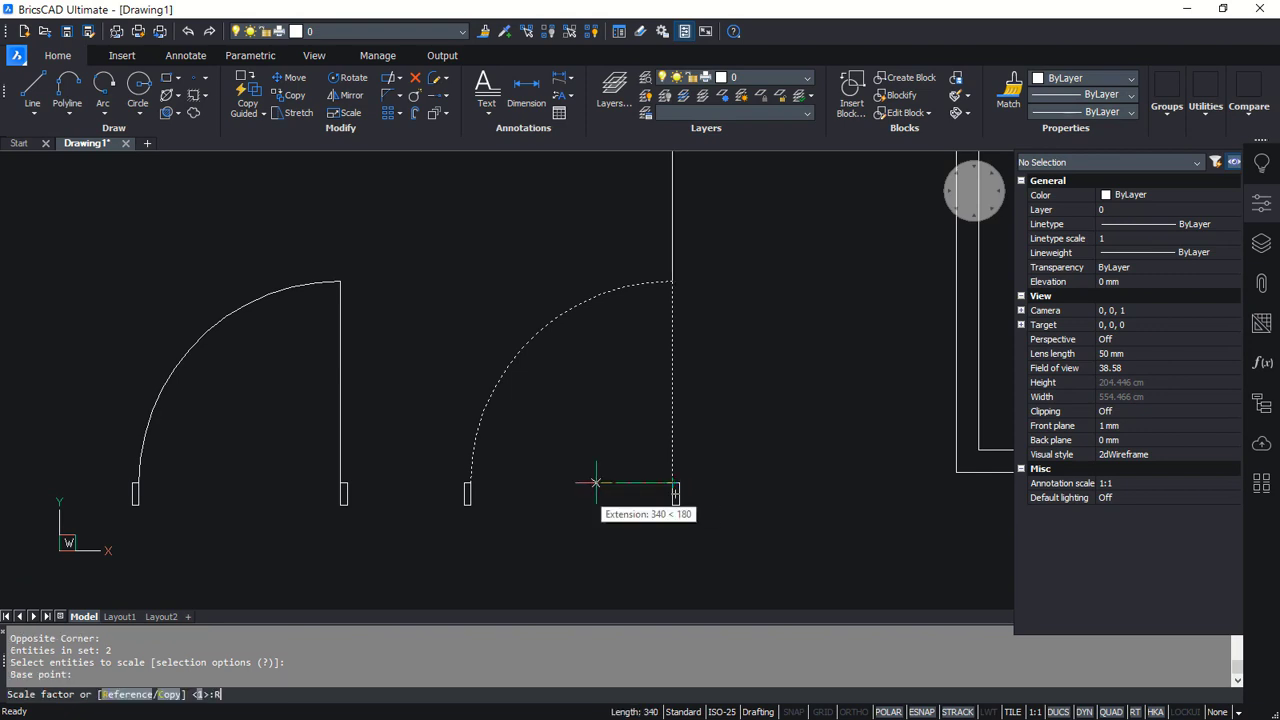
{"action": "type", "text": "R"}
{"action": "key", "text": "Return"}
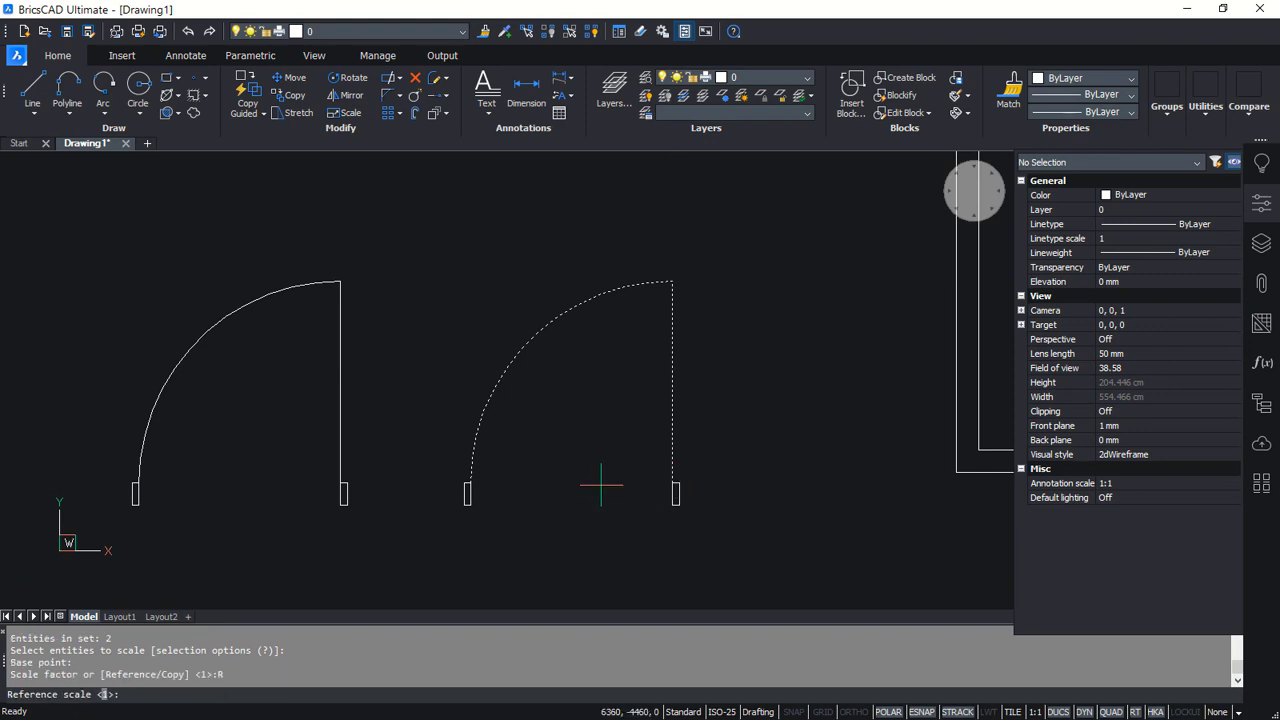
{"action": "left_click", "coordinate": [672, 483]}
{"action": "left_click", "coordinate": [478, 483]}
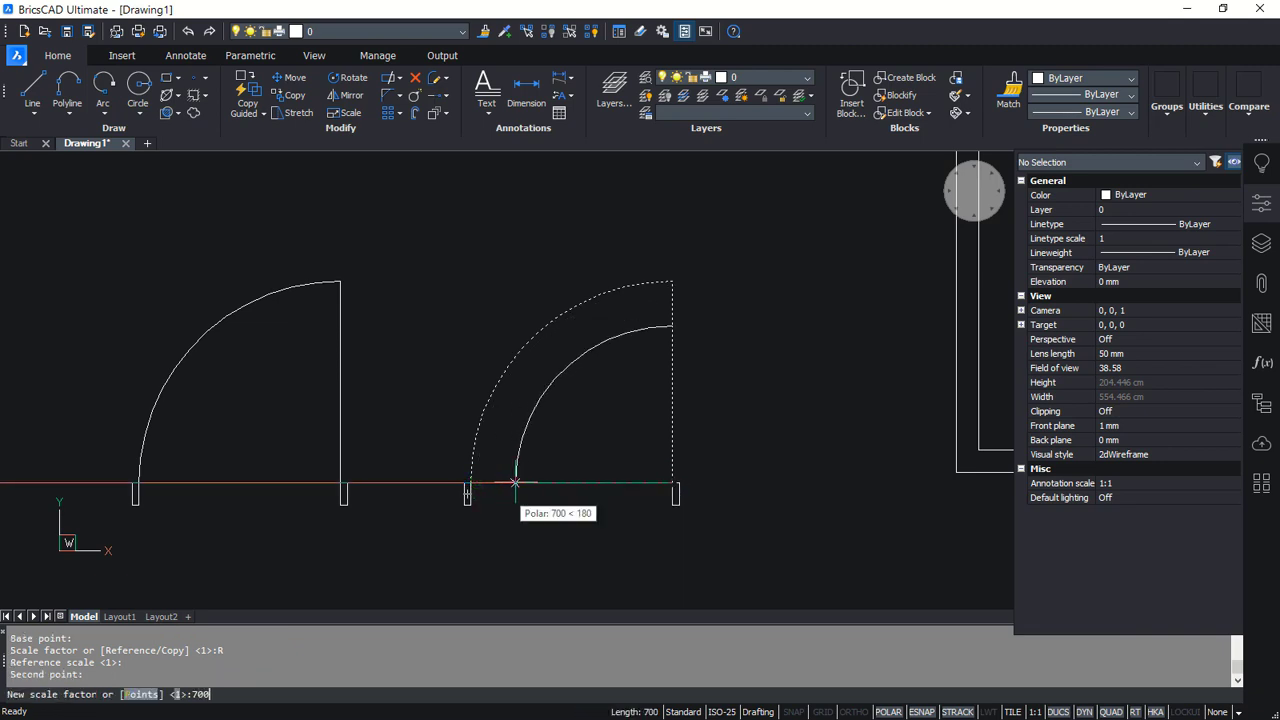
{"action": "key", "text": "Return"}
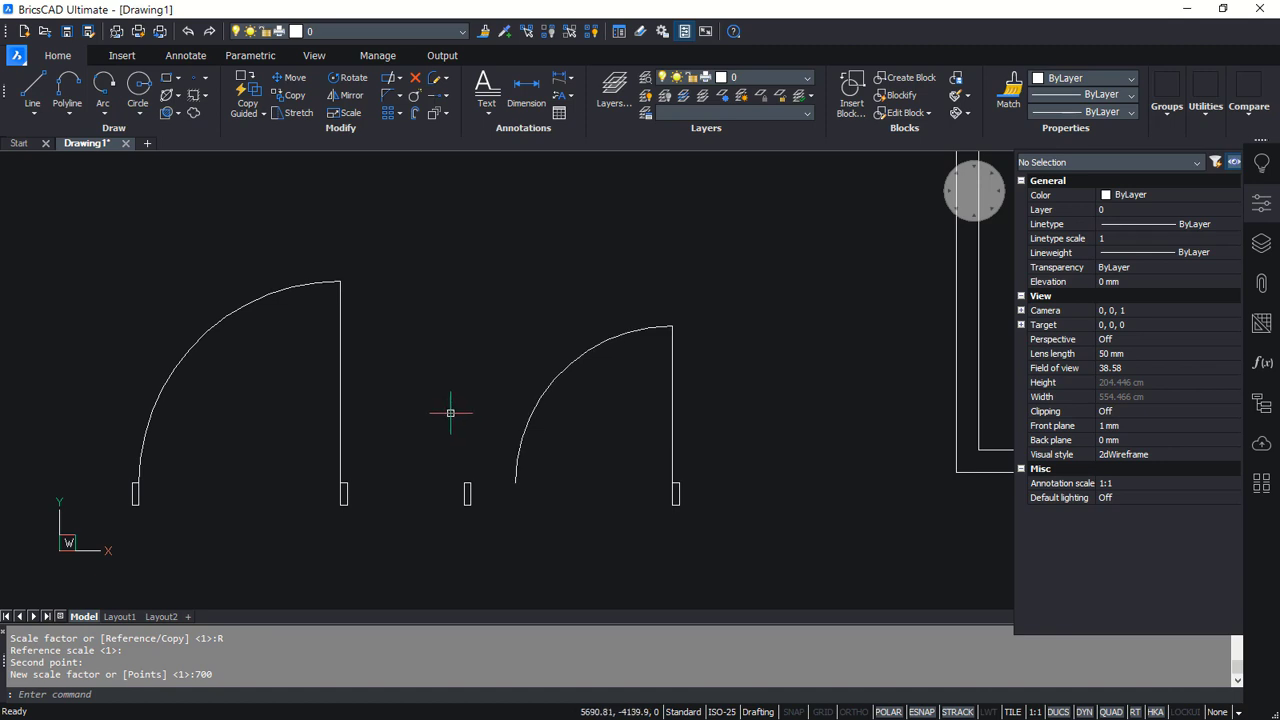
Move the copied door's left jamb from its upper-right corner to the left endpoint of the scaled arc
{"action": "type", "text": "M"}
{"action": "key", "text": "Return"}
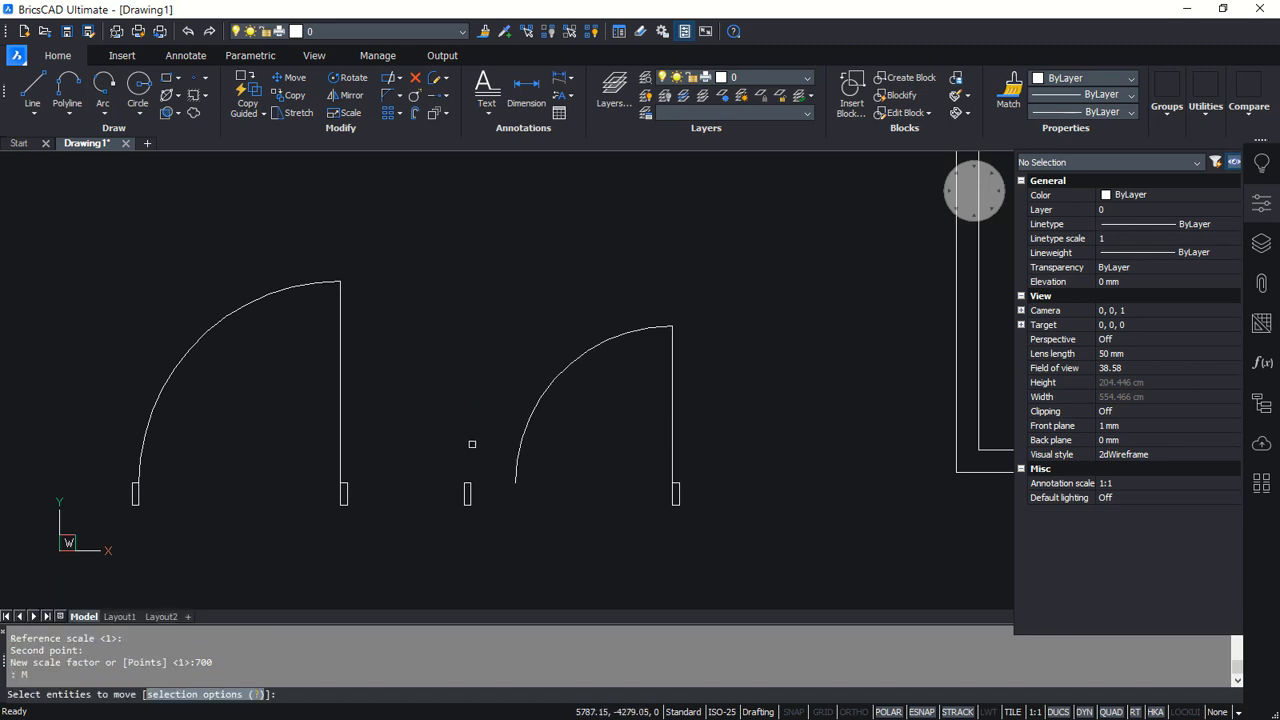
{"action": "left_click", "coordinate": [480, 451]}
{"action": "left_click", "coordinate": [438, 539]}
{"action": "key", "text": "Return"}
{"action": "left_click", "coordinate": [470, 484]}
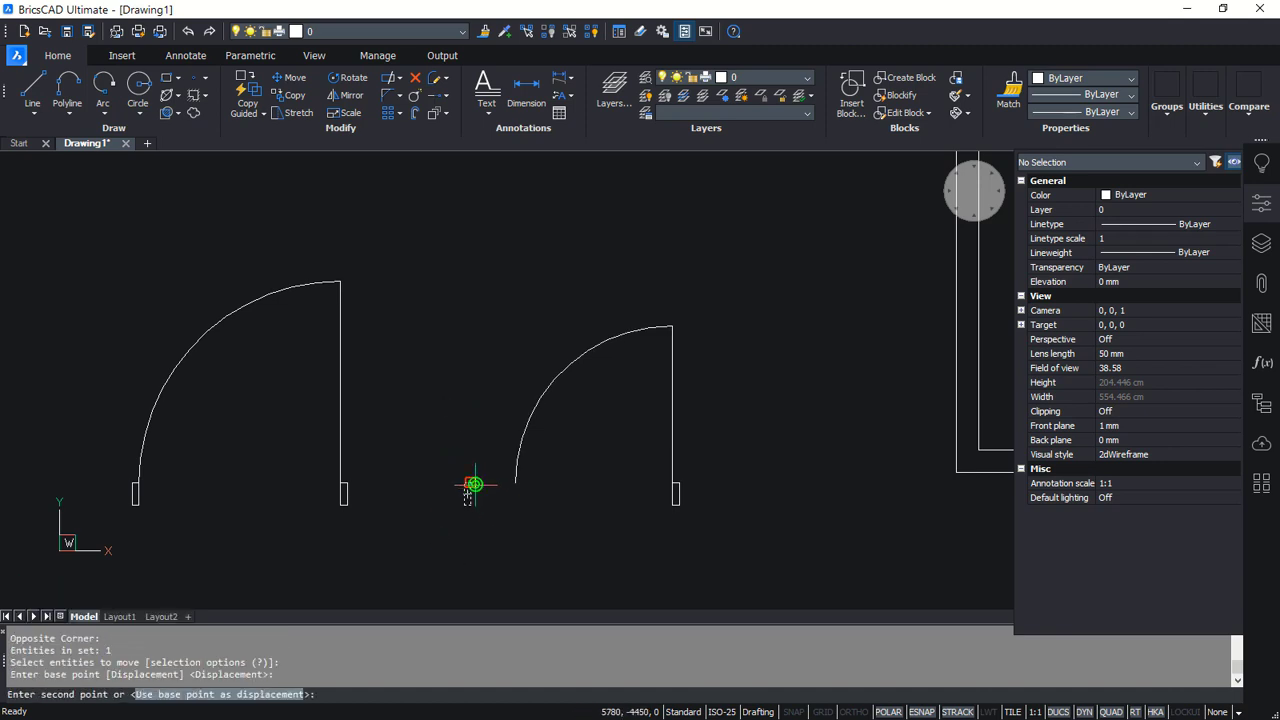
{"action": "left_click", "coordinate": [514, 483]}
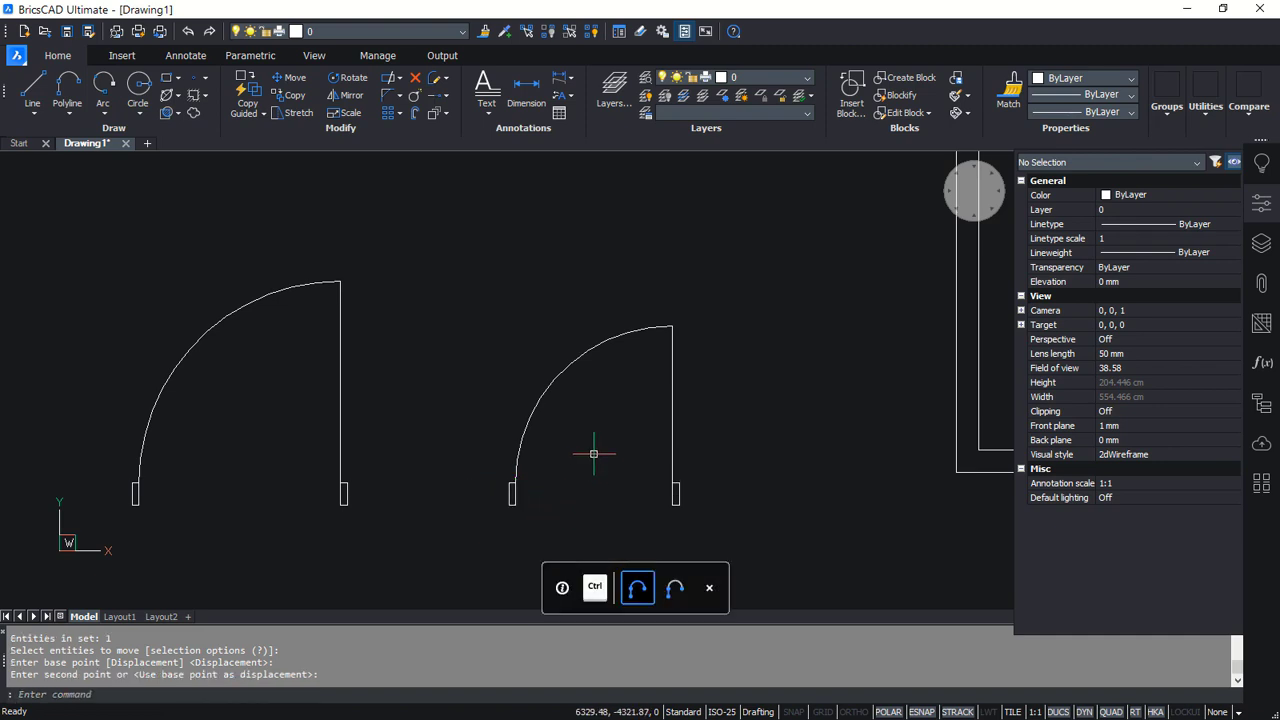
Move the 700 mm door from the midpoint between its jambs' lower inner corners to the midpoint of the horizontal partition's lower line
{"action": "scroll", "coordinate": [593, 454], "scroll_direction": "down", "scroll_amount": 2}
{"action": "scroll", "coordinate": [540, 423], "scroll_direction": "down", "scroll_amount": 2}
{"action": "middle_click_drag", "start_coordinate": [540, 423], "coordinate": [565, 432]}
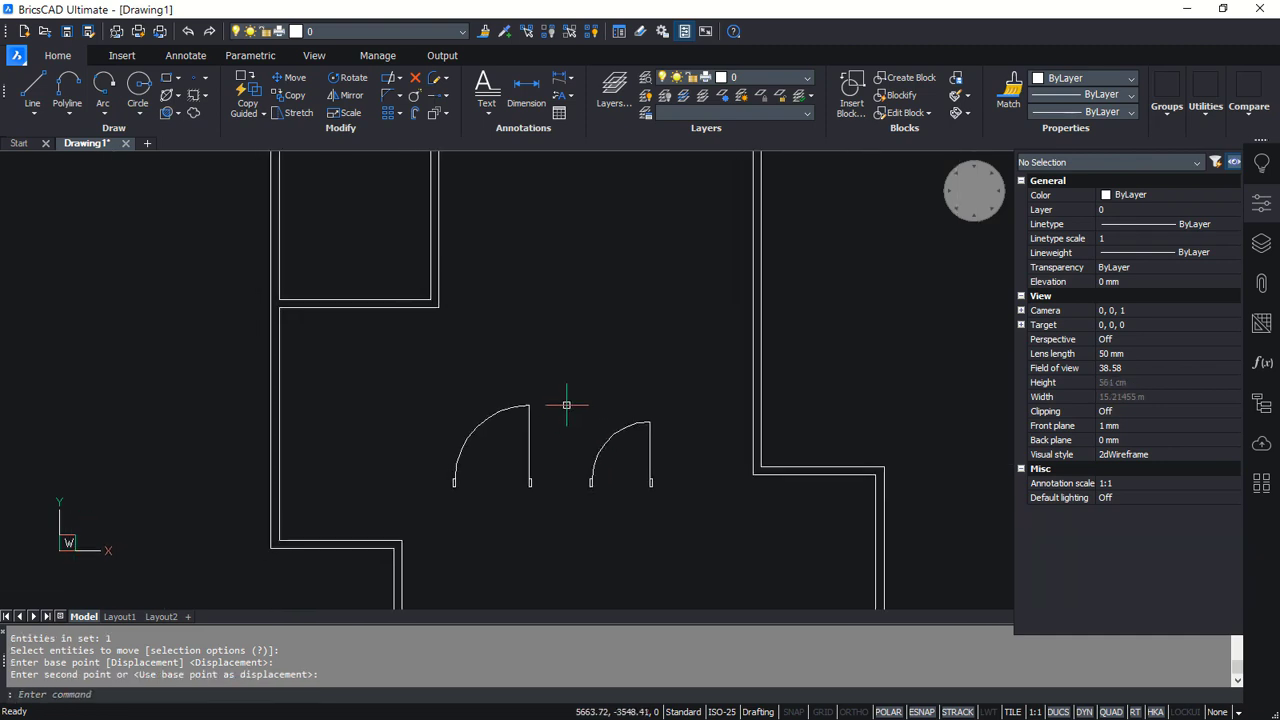
{"action": "scroll", "coordinate": [571, 434], "scroll_direction": "up", "scroll_amount": 2}
{"action": "scroll", "coordinate": [614, 491], "scroll_direction": "up", "scroll_amount": 2}
{"action": "type", "text": "M"}
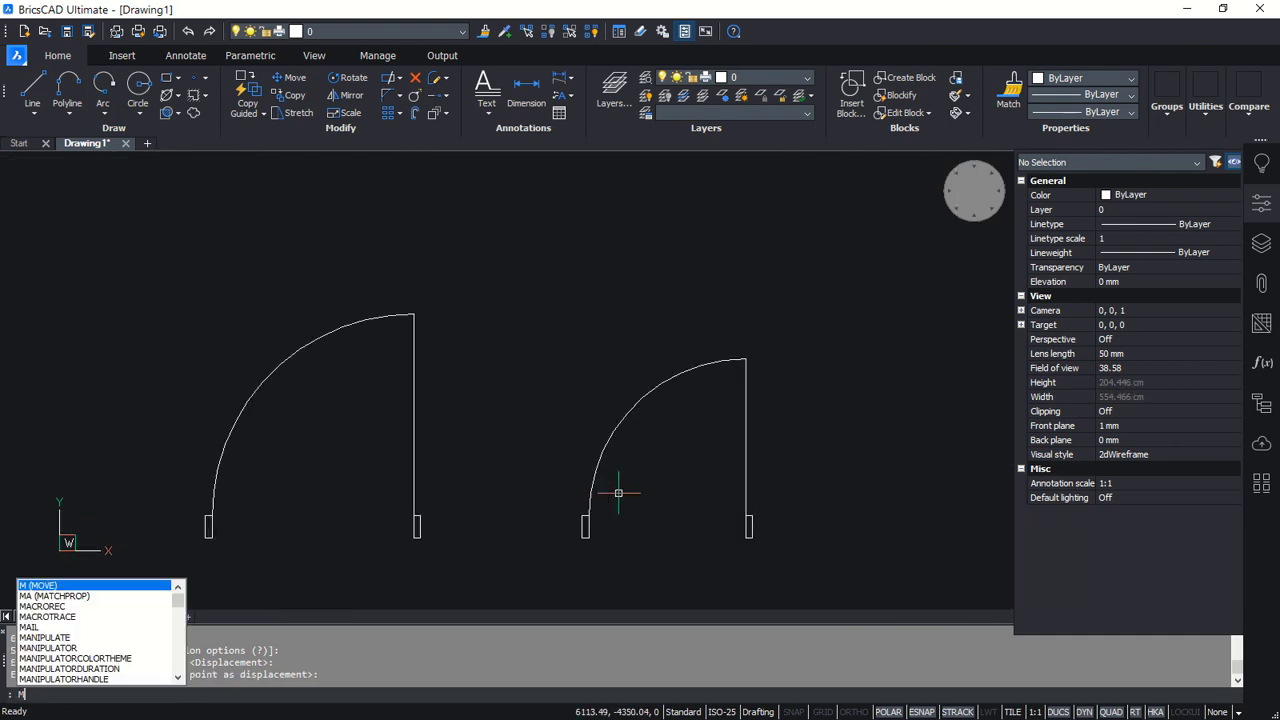
{"action": "key", "text": "Return"}
{"action": "left_click", "coordinate": [826, 331]}
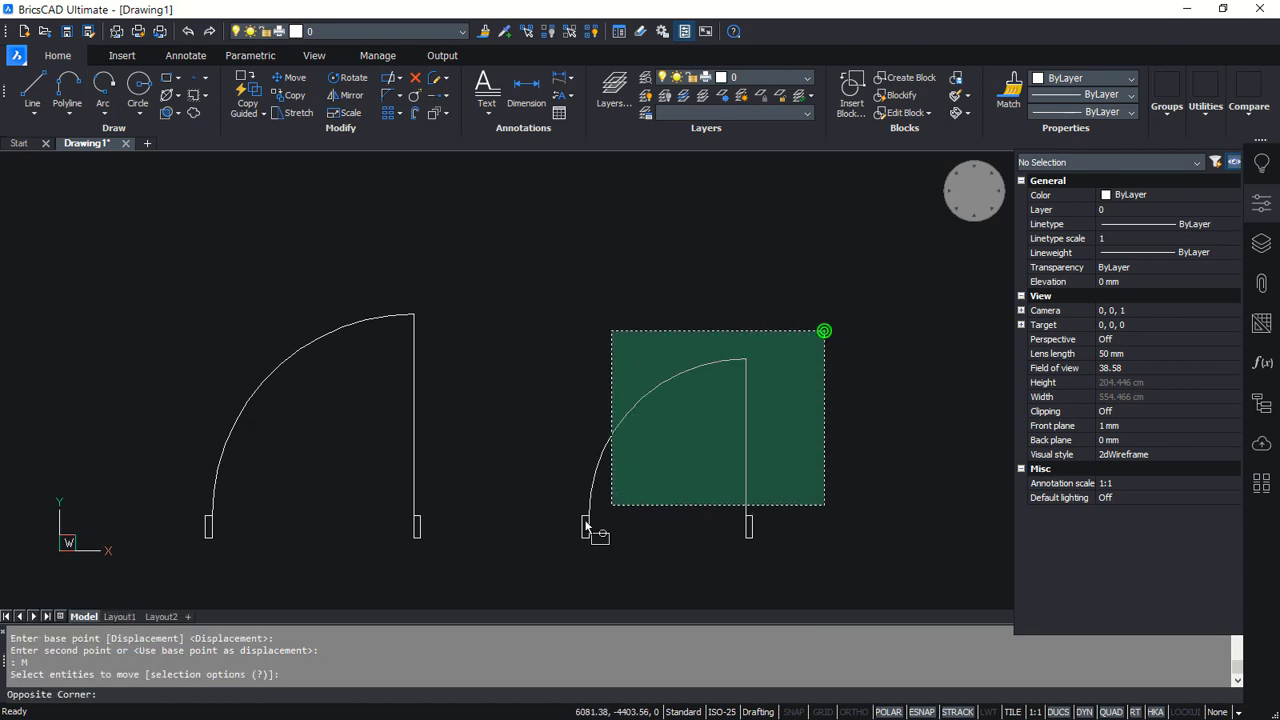
{"action": "left_click", "coordinate": [543, 562]}
{"action": "key", "text": "Return"}
{"action": "right_click", "coordinate": [680, 443], "text": "shift"}
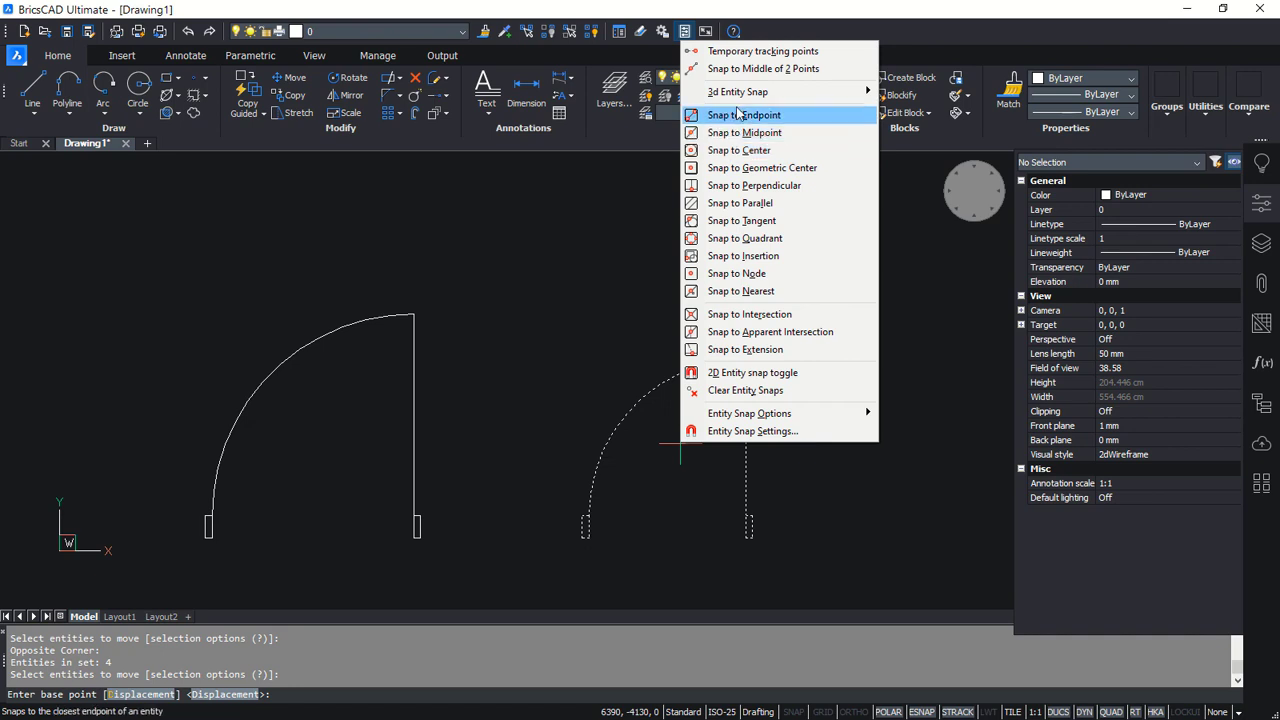
{"action": "left_click", "coordinate": [749, 69]}
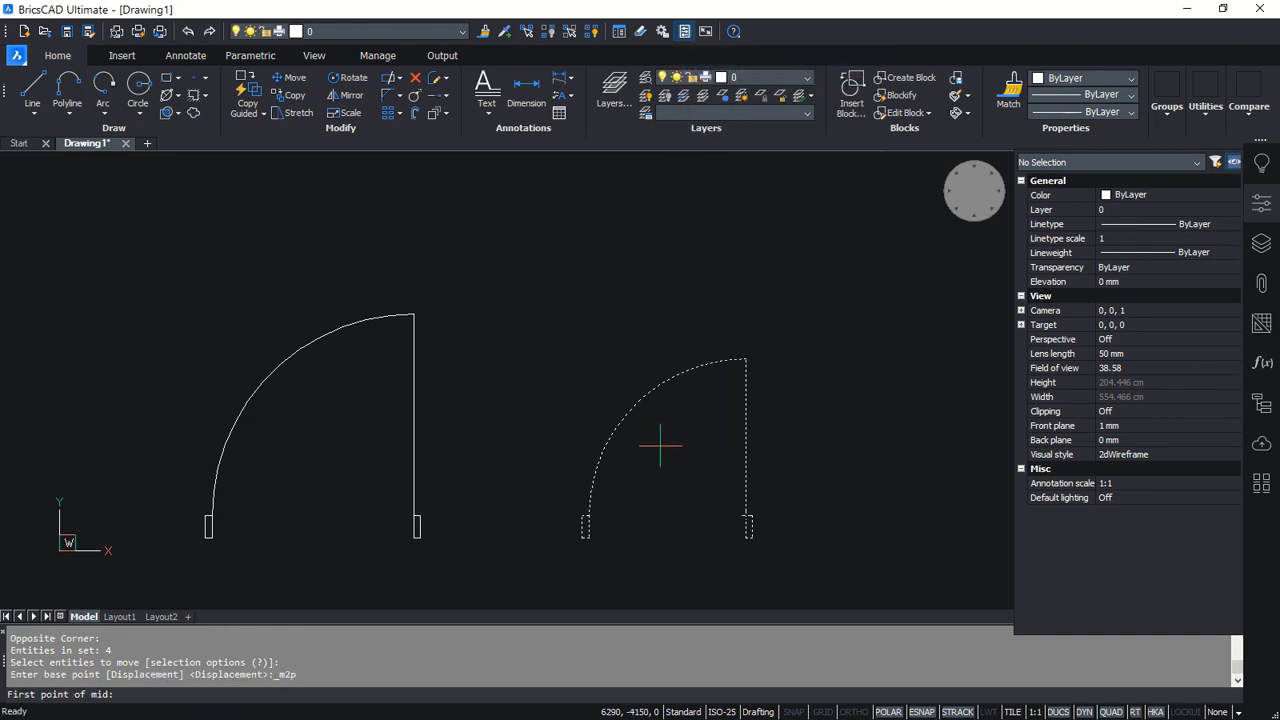
{"action": "scroll", "coordinate": [594, 546], "scroll_direction": "up", "scroll_amount": 2}
{"action": "left_click", "coordinate": [584, 533]}
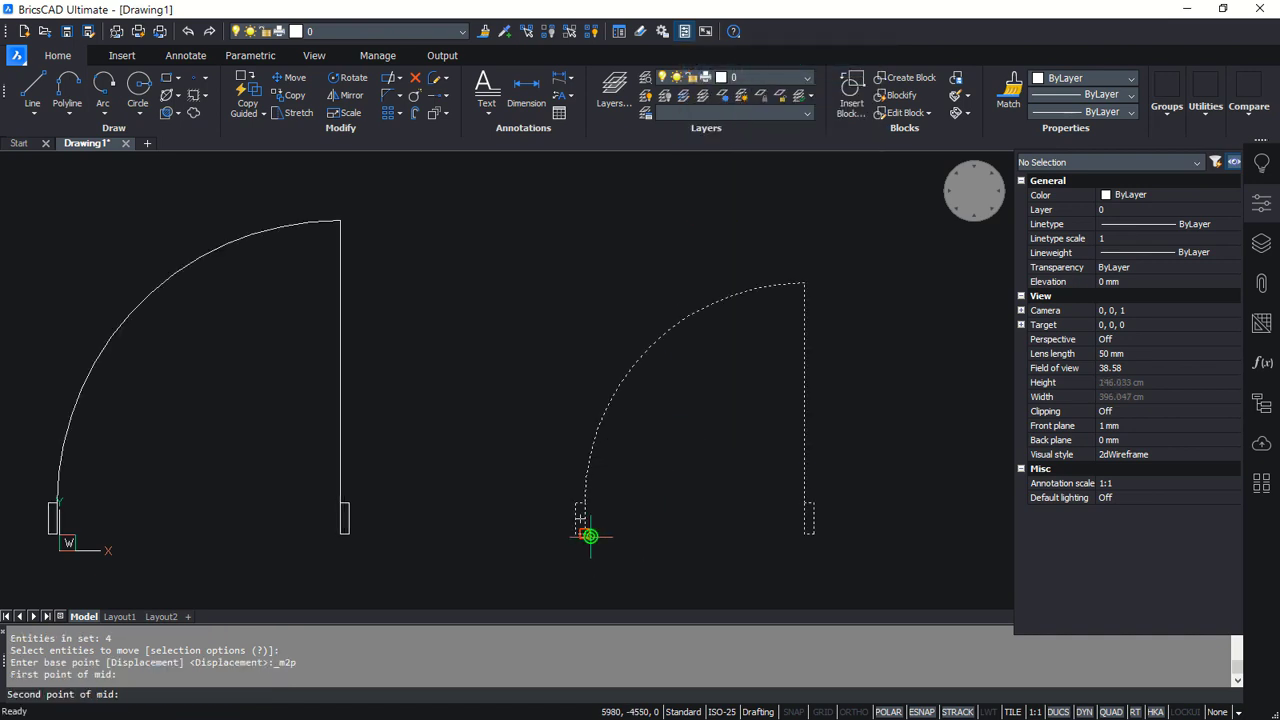
{"action": "left_click", "coordinate": [804, 533]}
{"action": "scroll", "coordinate": [620, 512], "scroll_direction": "down", "scroll_amount": 3}
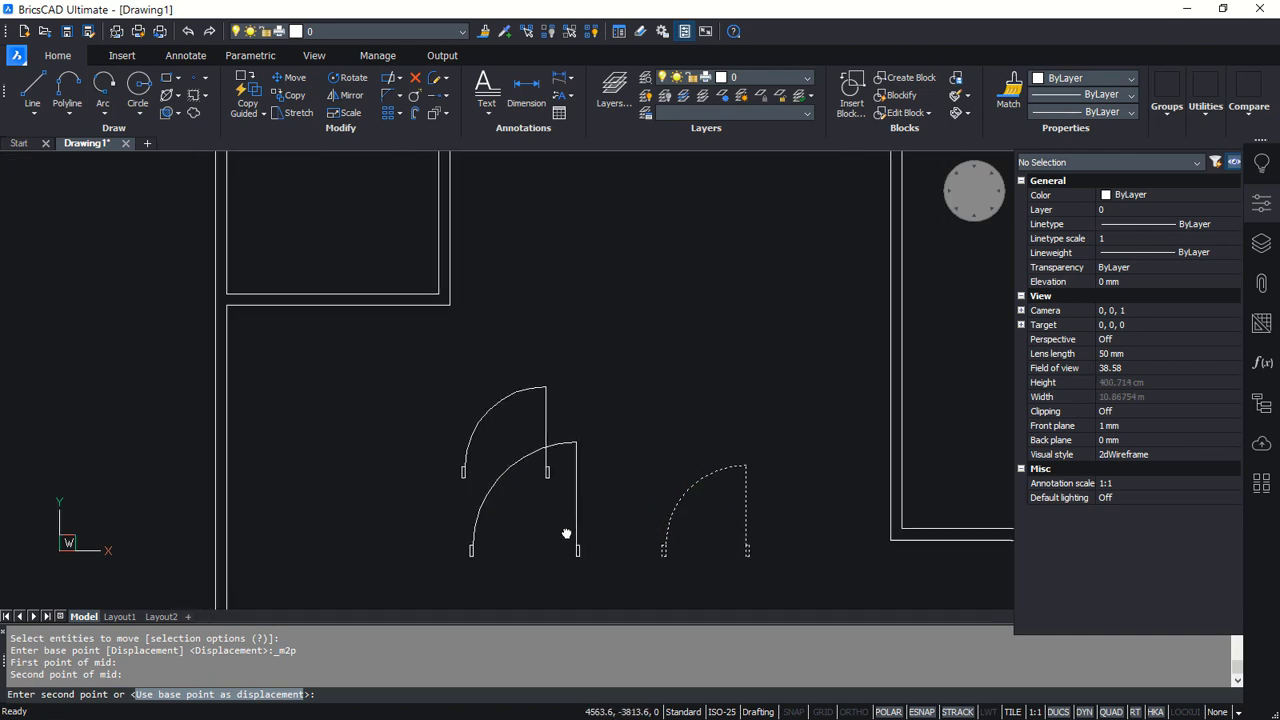
{"action": "scroll", "coordinate": [455, 405], "scroll_direction": "up", "scroll_amount": 2}
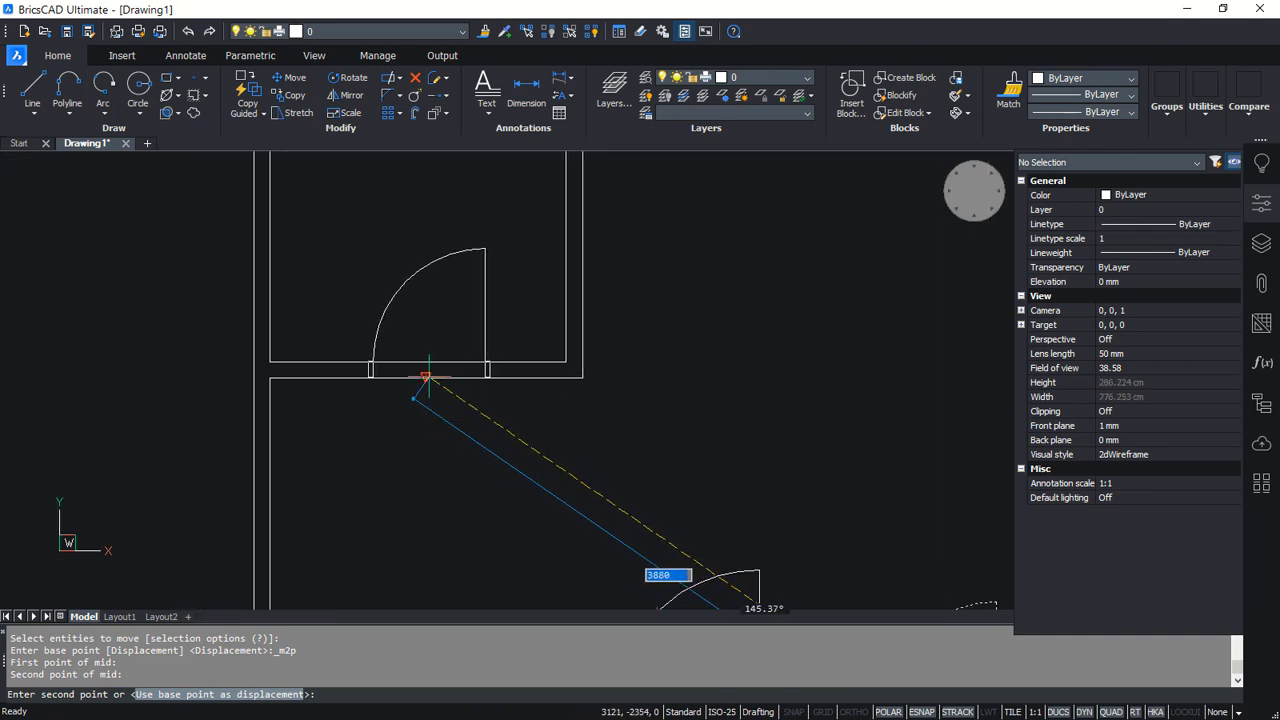
{"action": "left_click", "coordinate": [428, 376]}
{"action": "scroll", "coordinate": [705, 480], "scroll_direction": "down", "scroll_amount": 2}
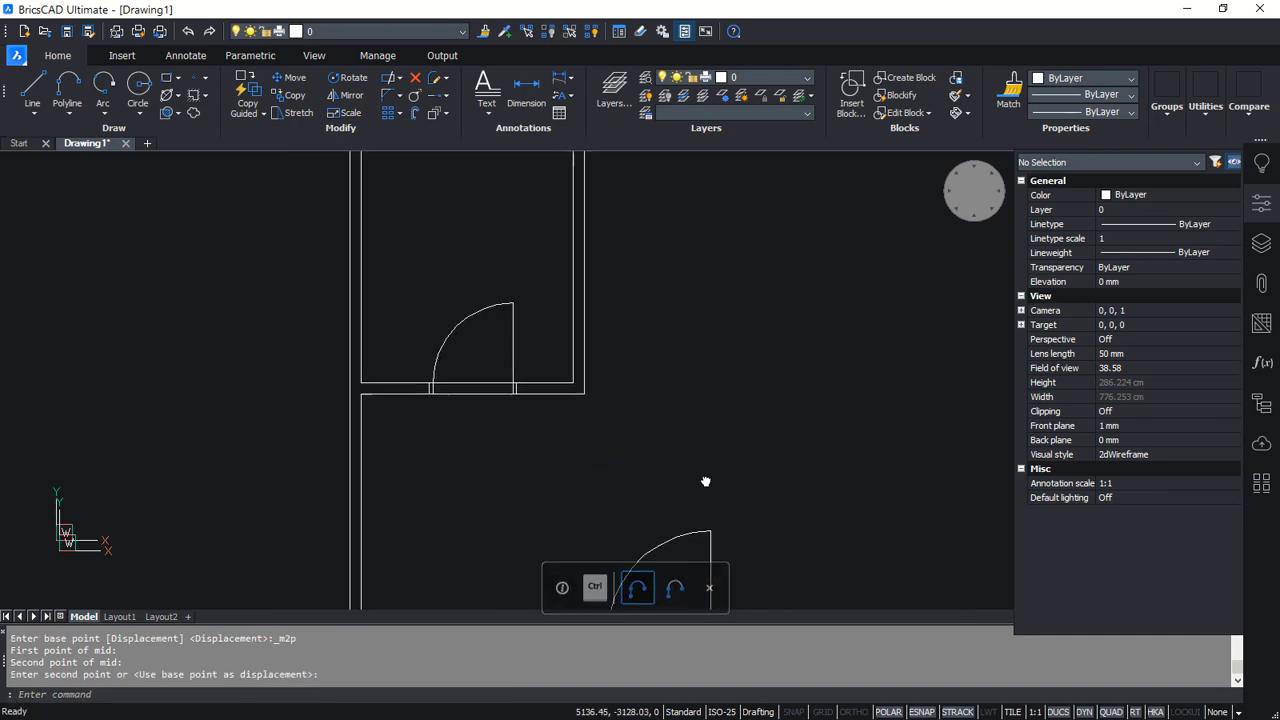
Rotate the remaining 900 mm door, including both jambs, 90° counterclockwise so its leaf lies horizontally
{"action": "middle_click_drag", "start_coordinate": [705, 480], "coordinate": [663, 346]}
{"action": "type", "text": "RO"}
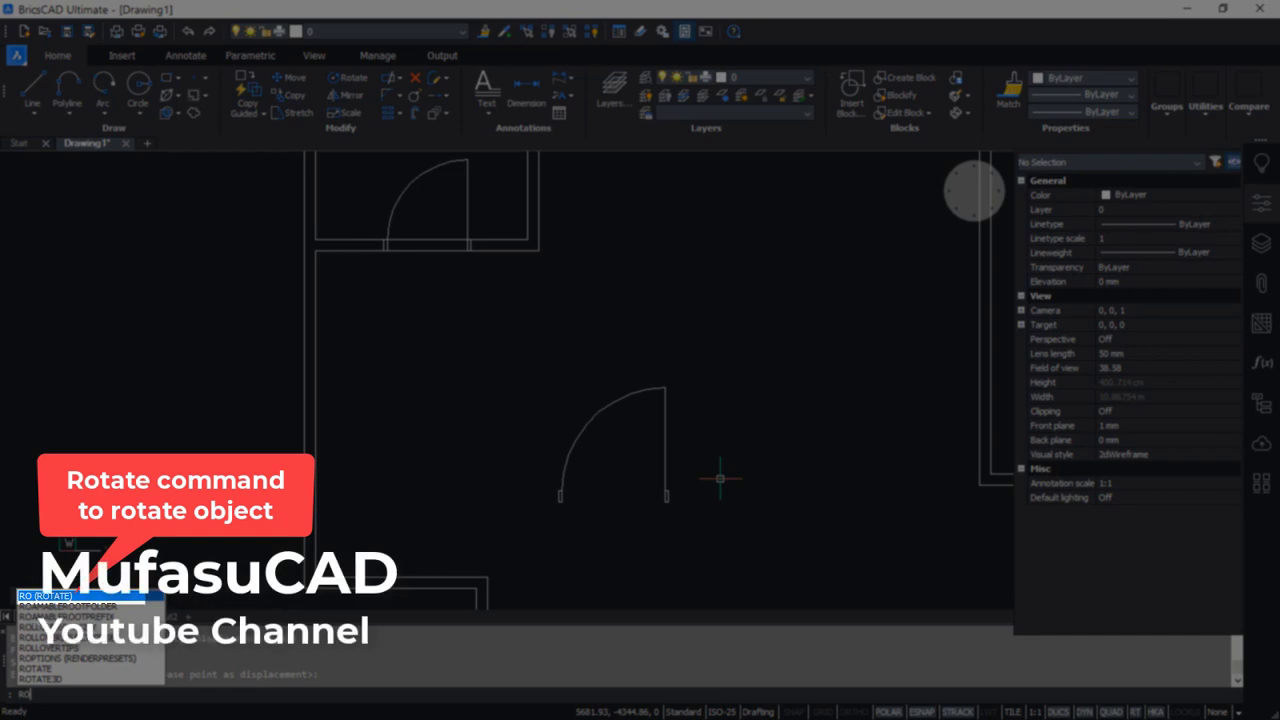
{"action": "key", "text": "Return"}
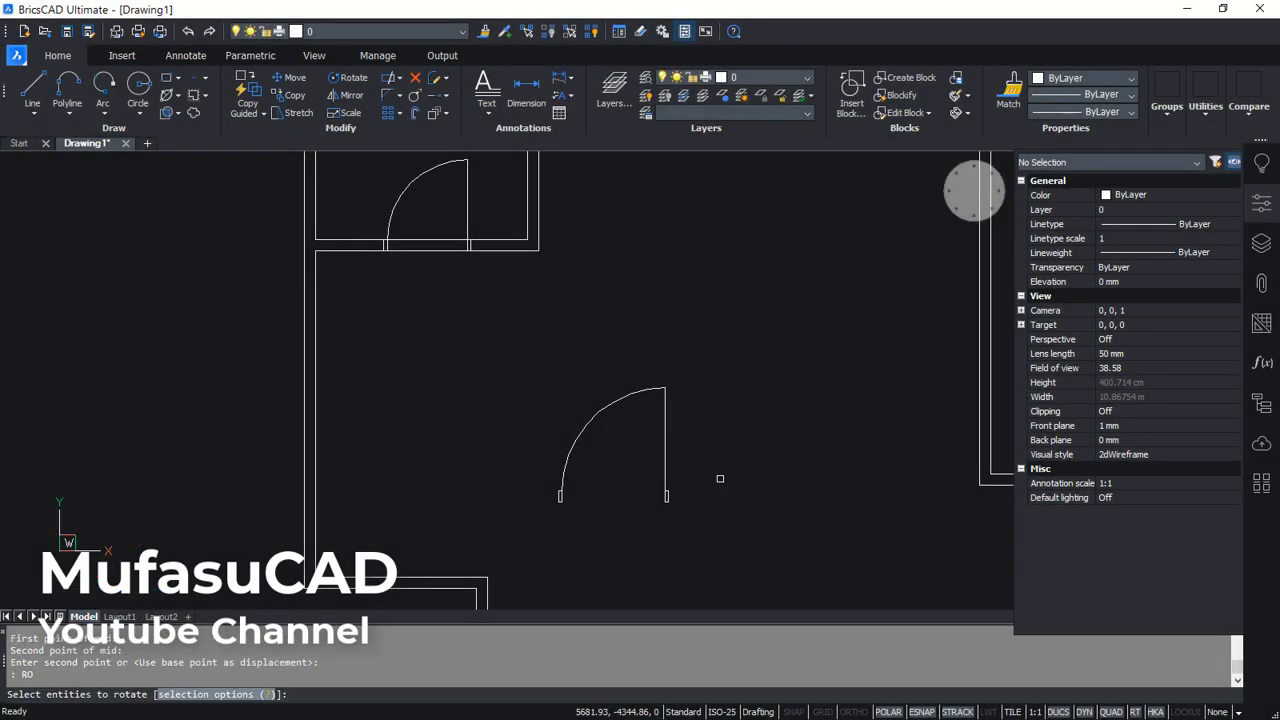
{"action": "left_click", "coordinate": [720, 360]}
{"action": "left_click", "coordinate": [551, 543]}
{"action": "key", "text": "Return"}
{"action": "left_click", "coordinate": [622, 470]}
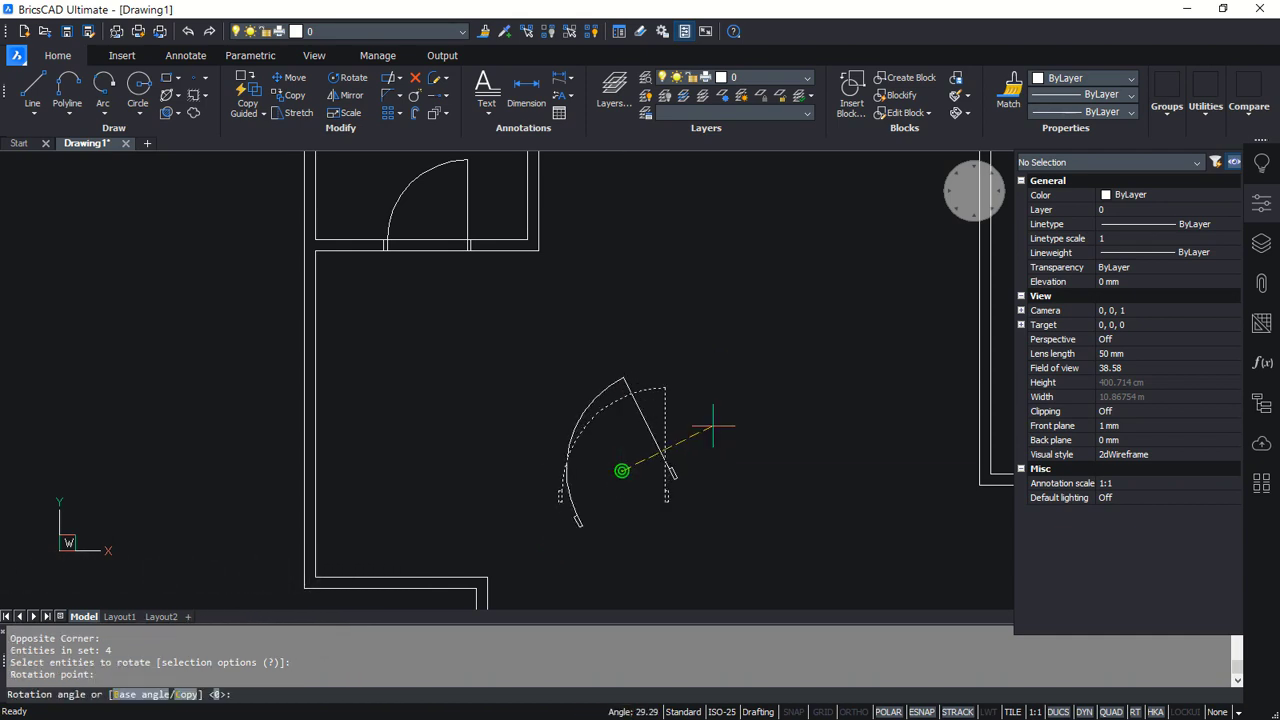
{"action": "left_click", "coordinate": [620, 323]}
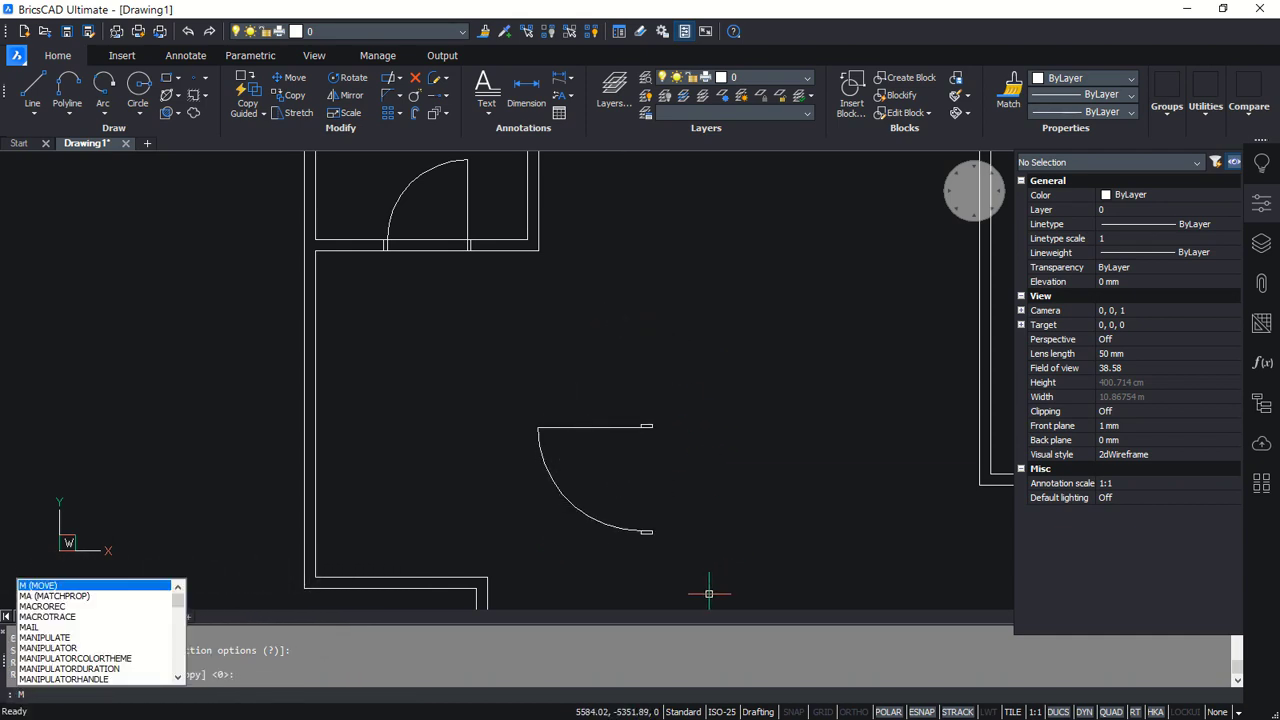
Move the rotated door from the midpoint between its jambs' right-hand corners to the midpoint of the left exterior wall's inner line
{"action": "key", "text": "Return"}
{"action": "left_click", "coordinate": [749, 397]}
{"action": "left_click", "coordinate": [549, 572]}
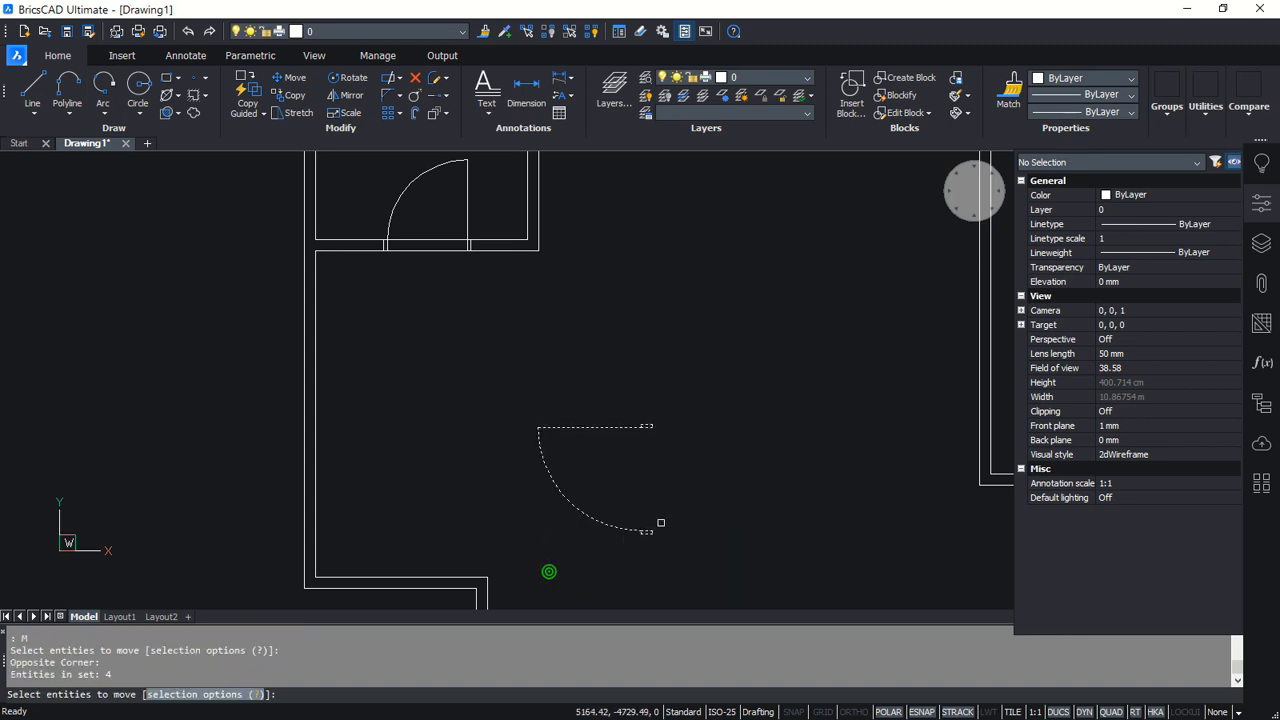
{"action": "scroll", "coordinate": [660, 522], "scroll_direction": "up", "scroll_amount": 3}
{"action": "key", "text": "Return"}
{"action": "right_click", "coordinate": [666, 471], "text": "shift"}
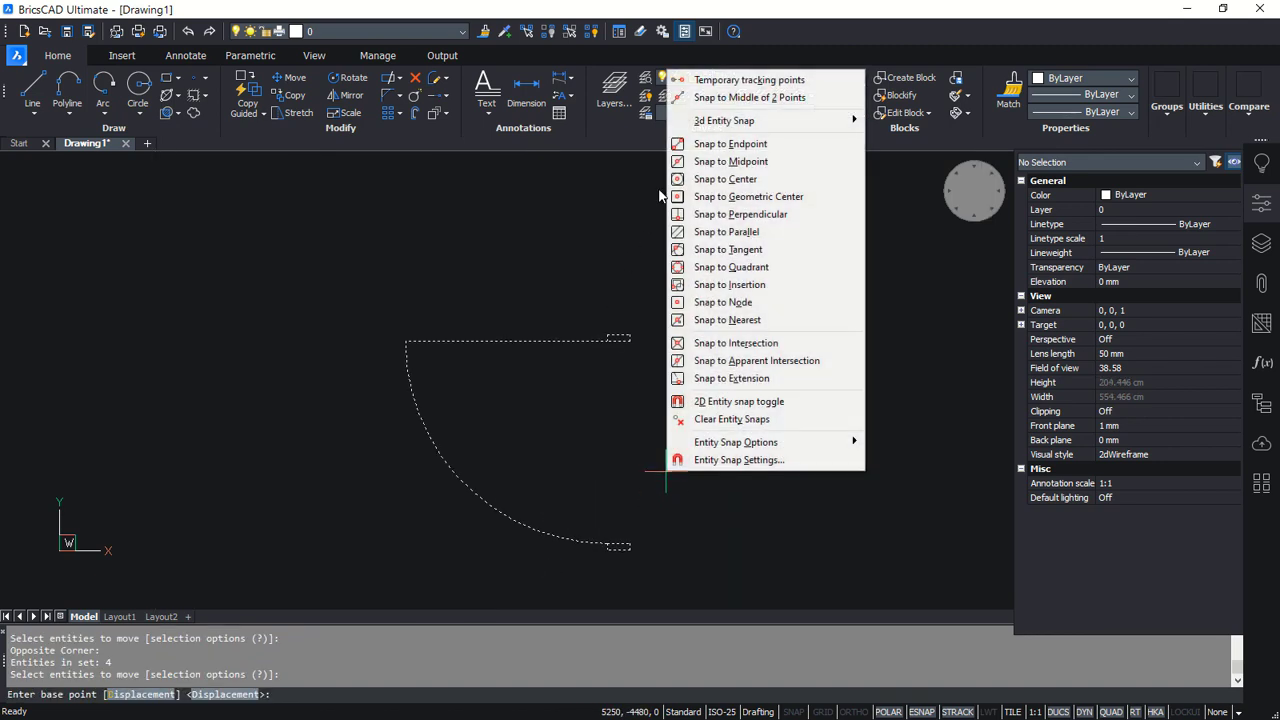
{"action": "left_click", "coordinate": [745, 97]}
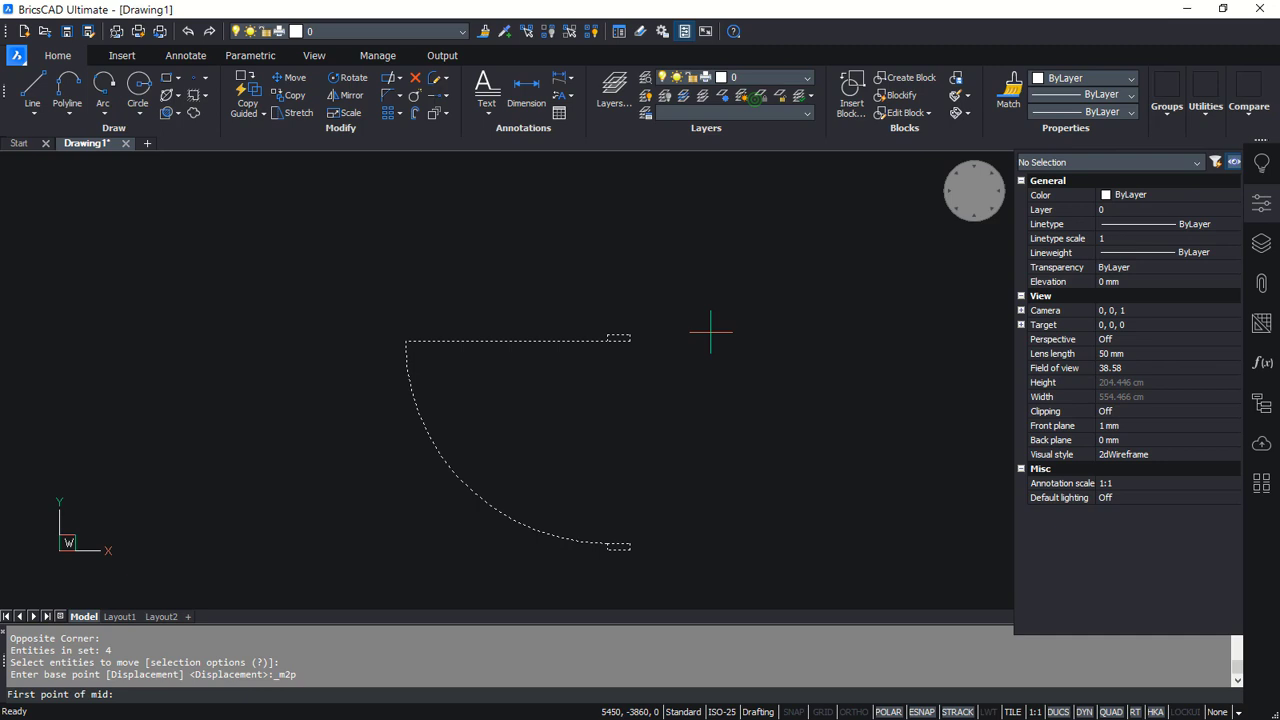
{"action": "left_click", "coordinate": [631, 347]}
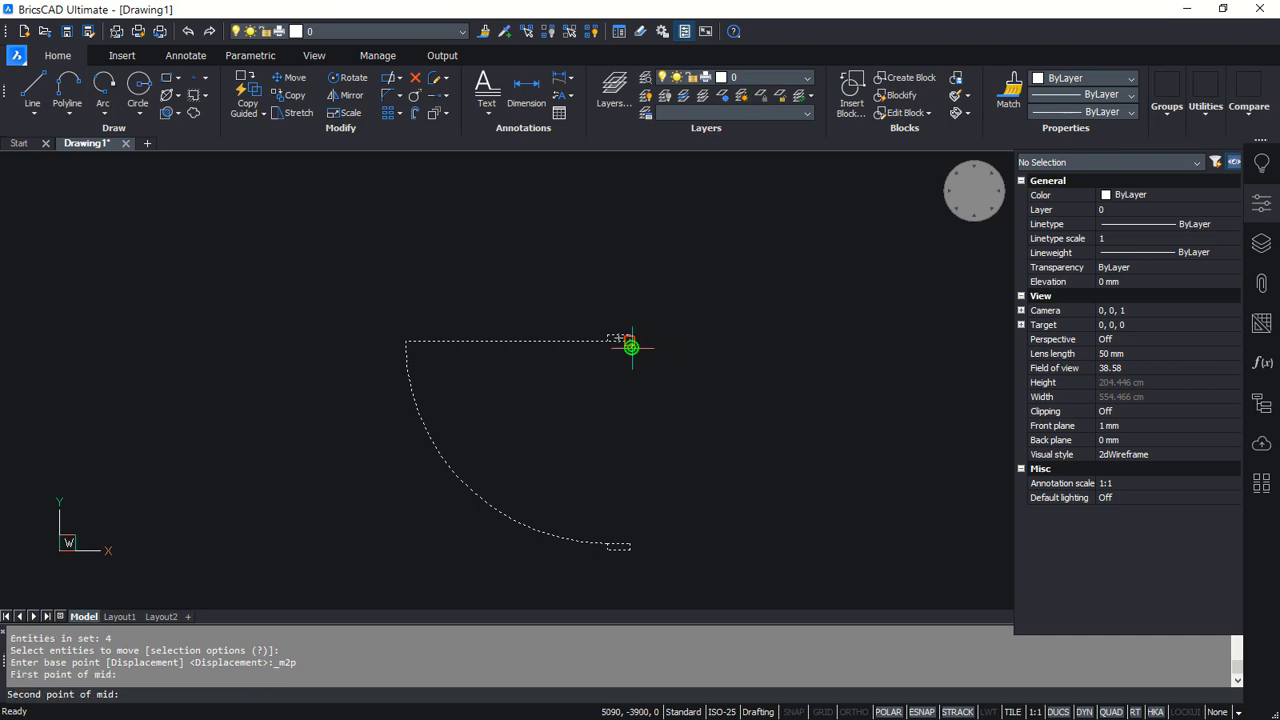
{"action": "left_click", "coordinate": [630, 543]}
{"action": "scroll", "coordinate": [600, 490], "scroll_direction": "down", "scroll_amount": 5}
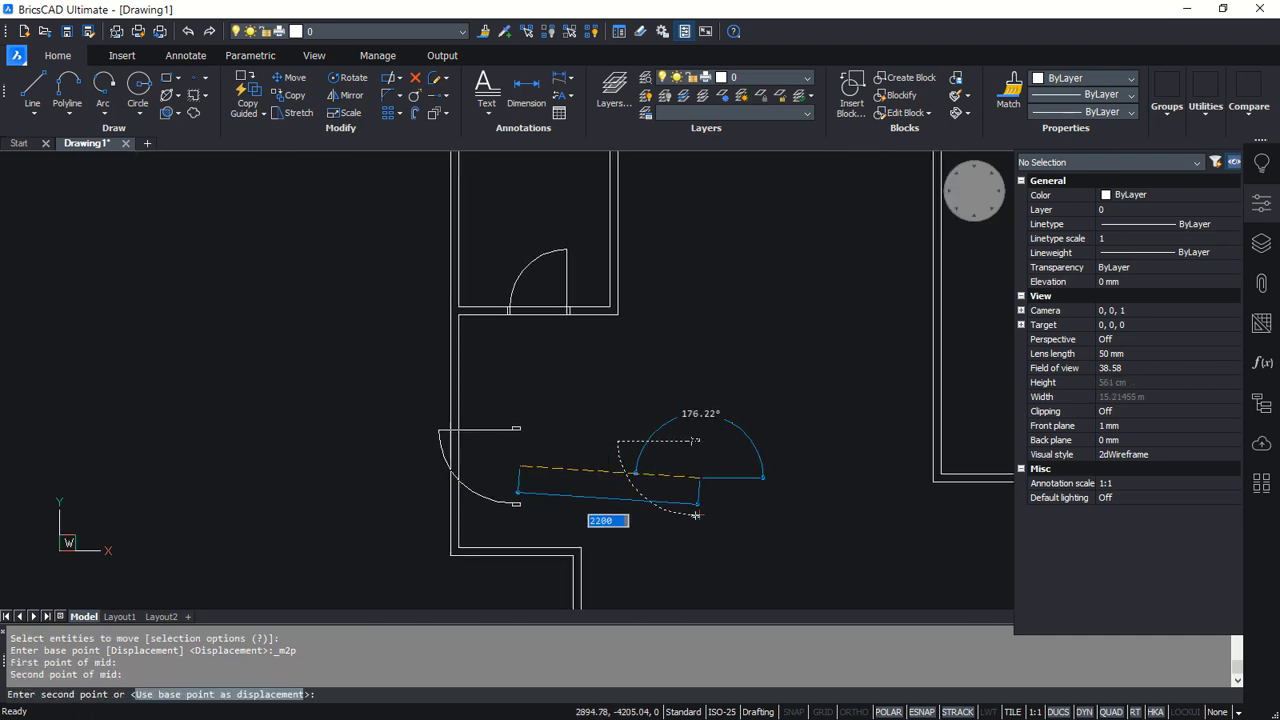
{"action": "scroll", "coordinate": [525, 445], "scroll_direction": "up", "scroll_amount": 2}
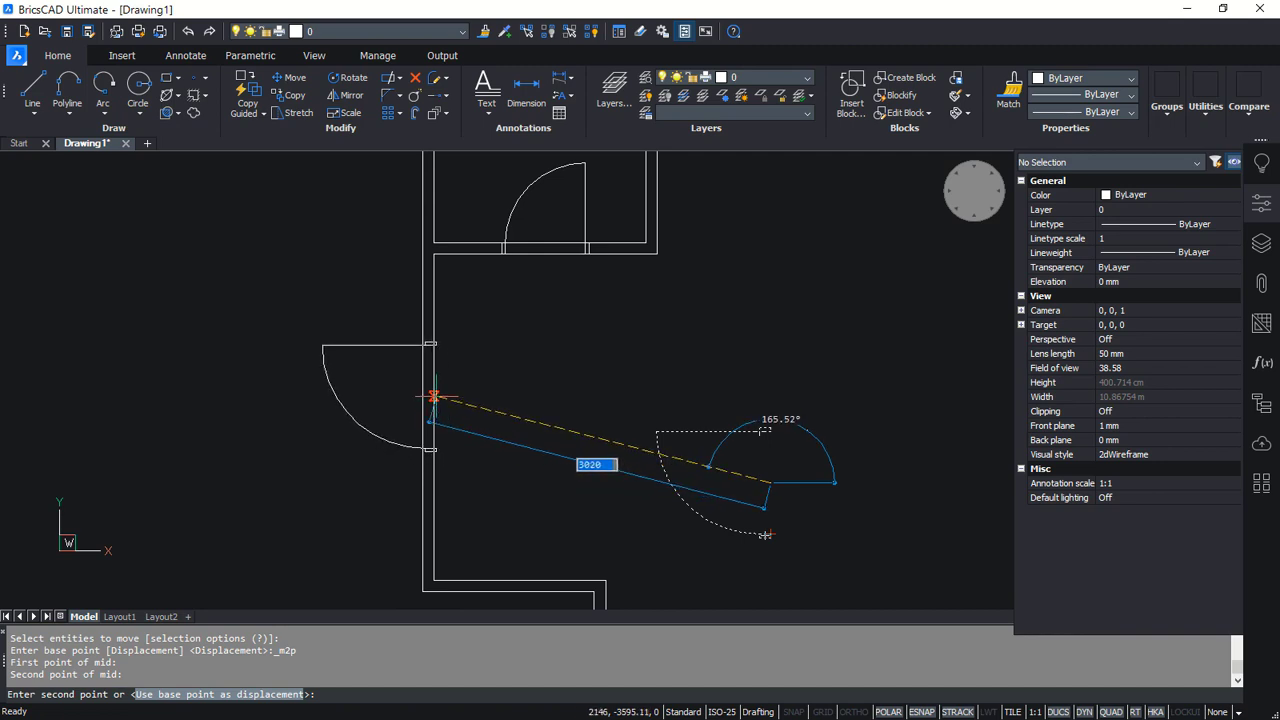
{"action": "left_click", "coordinate": [436, 418]}
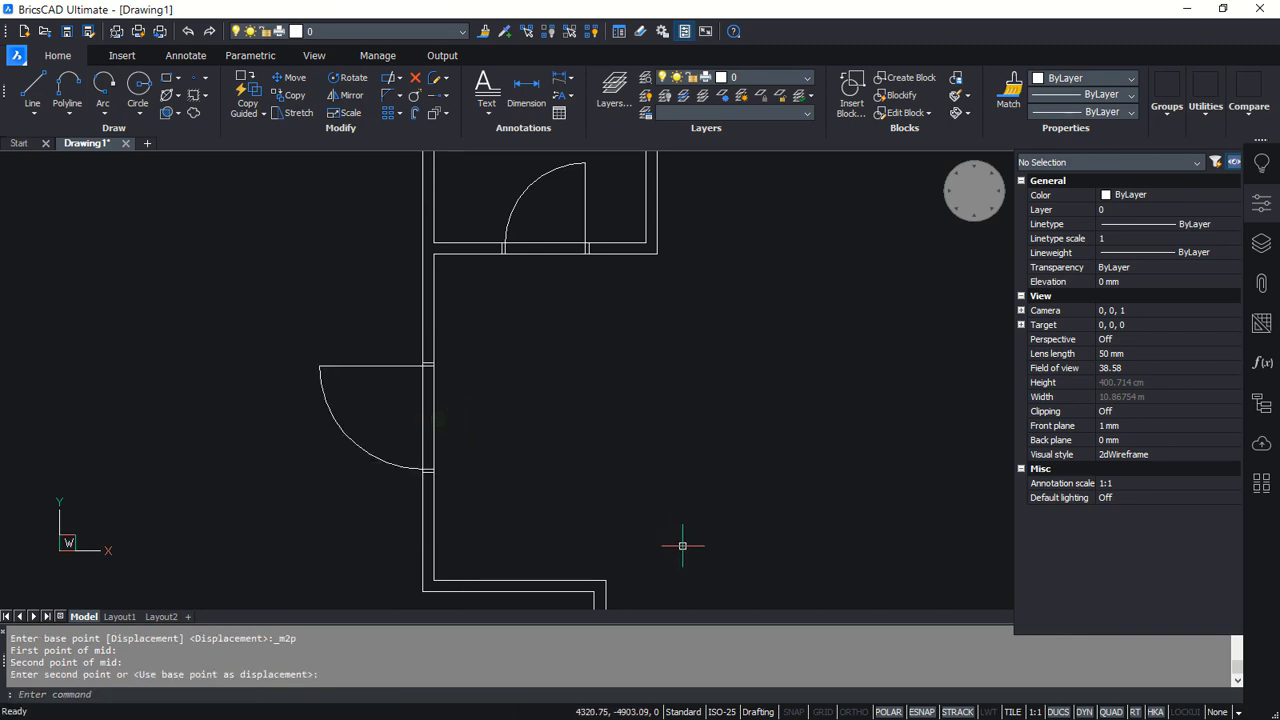
Draw a freestanding wall rectangle 2000 mm long and 100 mm thick, starting 1000 mm left of the right wall's inner step corner
{"action": "middle_click_drag", "start_coordinate": [682, 545], "coordinate": [689, 457]}
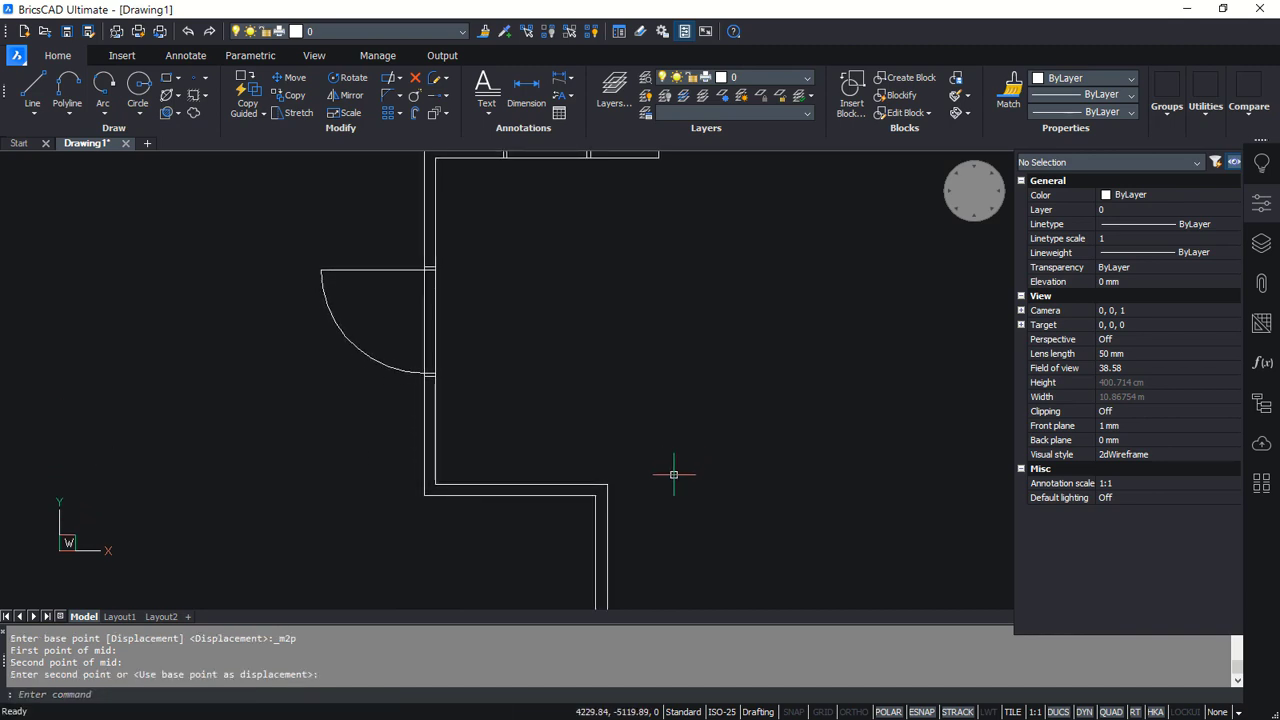
{"action": "scroll", "coordinate": [674, 474], "scroll_direction": "down", "scroll_amount": 4}
{"action": "middle_click_drag", "start_coordinate": [789, 517], "coordinate": [702, 516]}
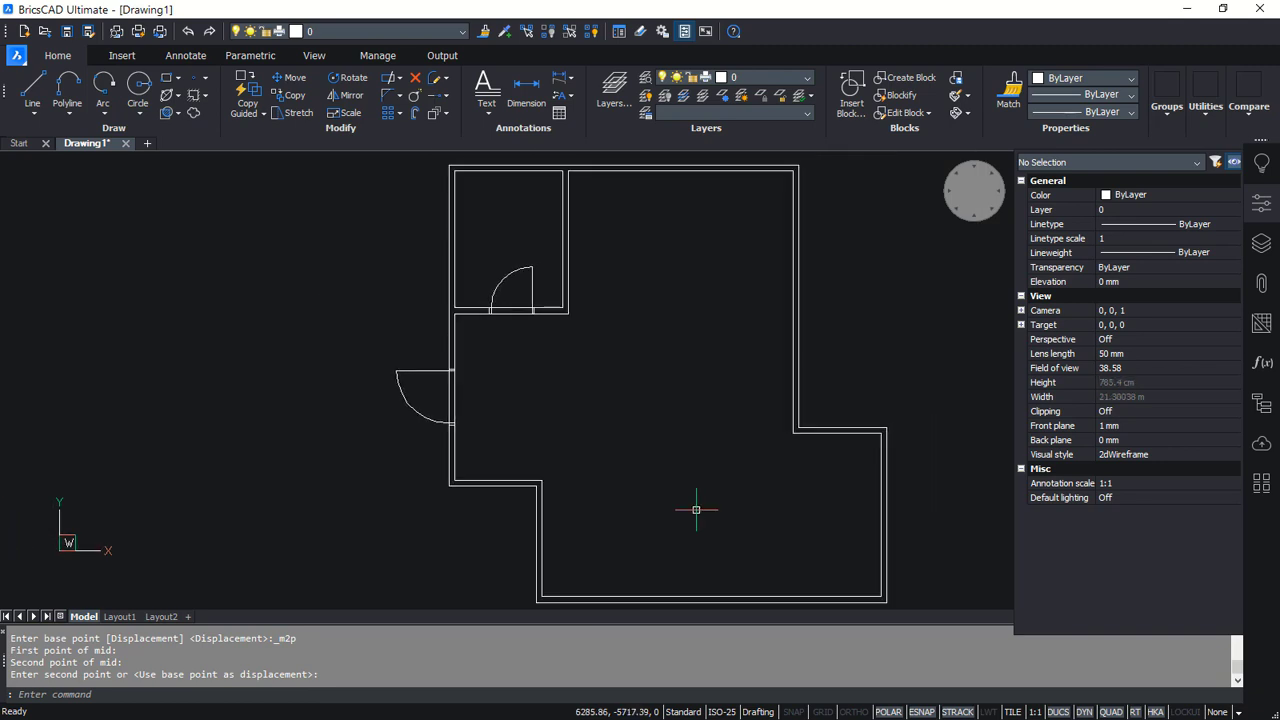
{"action": "key", "text": "Return"}
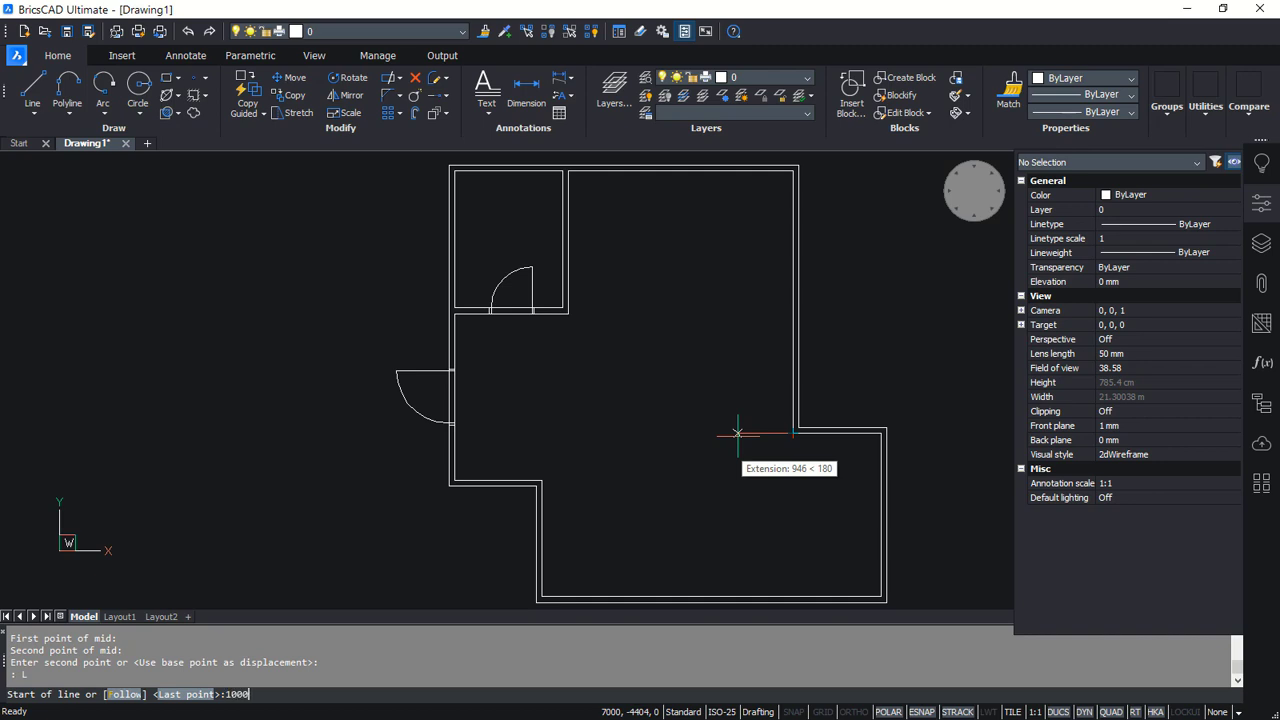
{"action": "key", "text": "Return"}
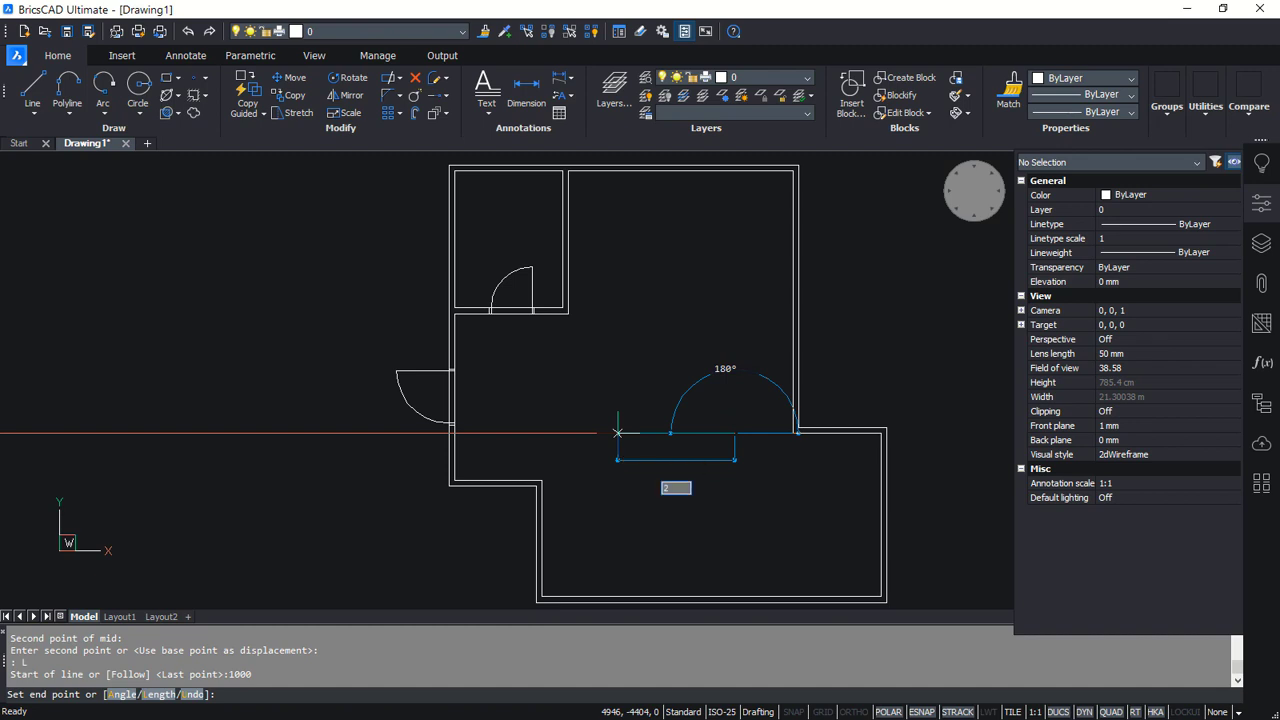
{"action": "left_click", "coordinate": [618, 434]}
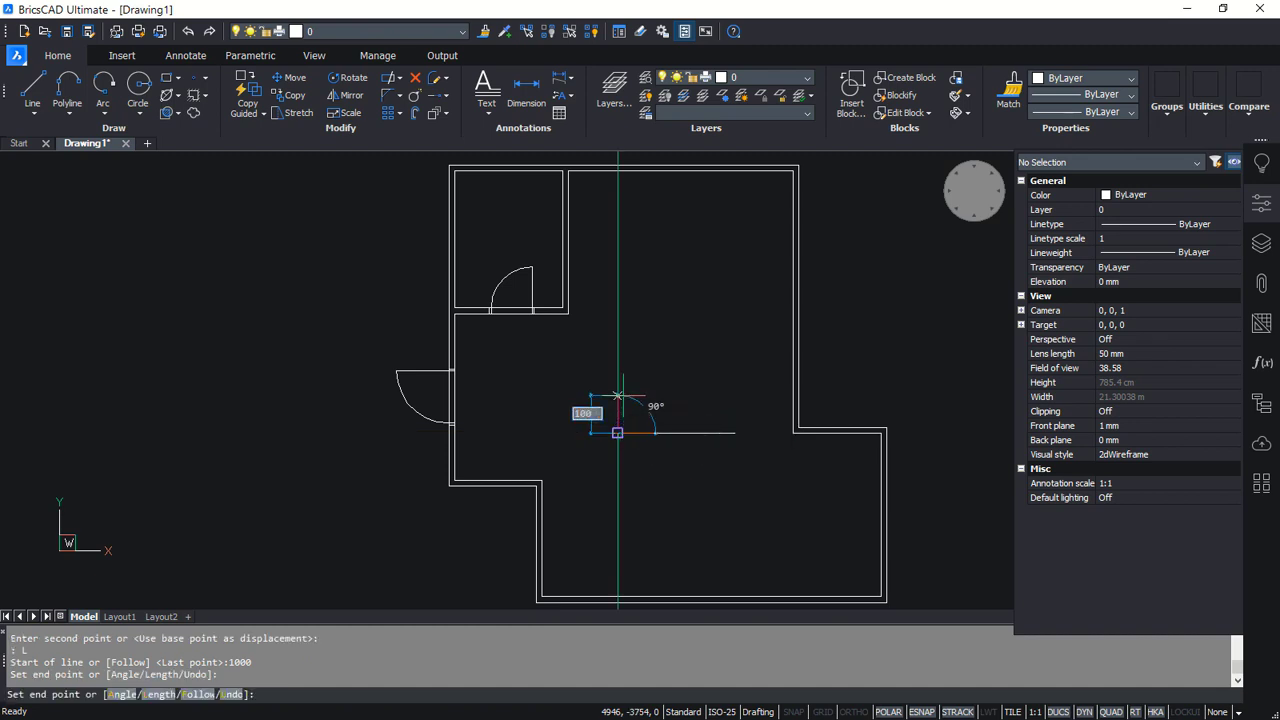
{"action": "key", "text": "Return"}
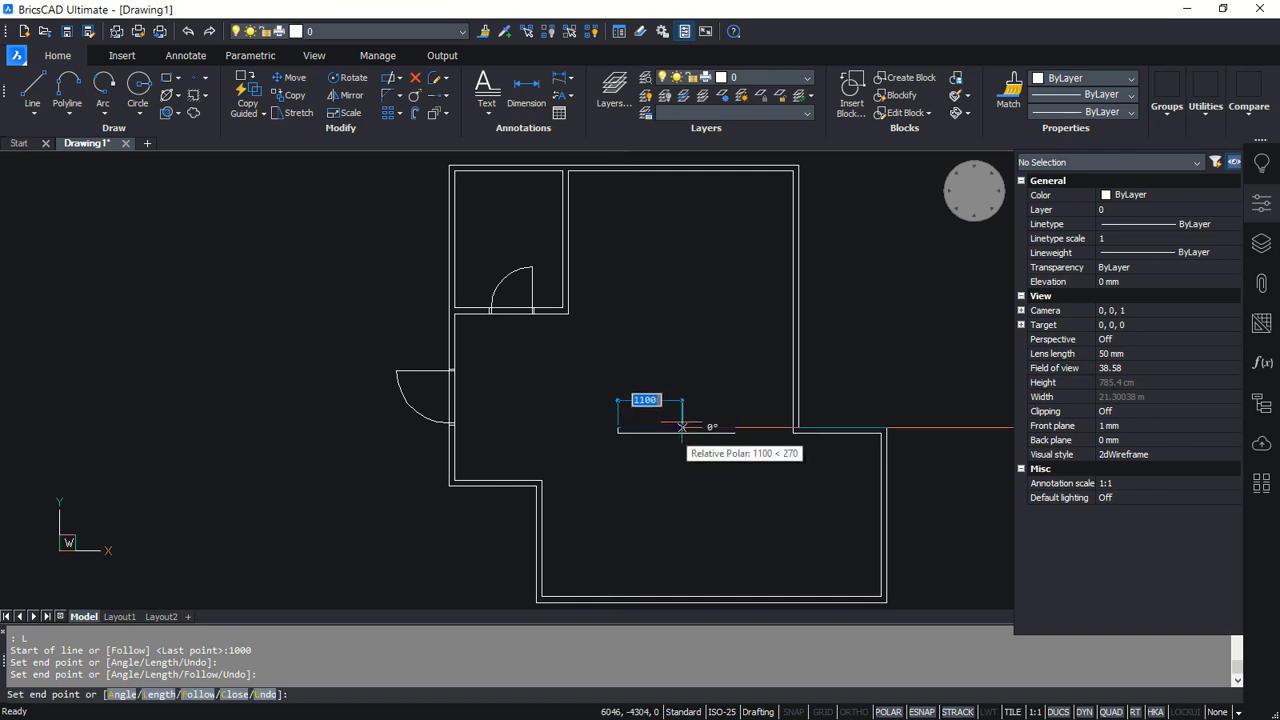
{"action": "type", "text": "2000"}
{"action": "key", "text": "Return"}
{"action": "type", "text": "200"}
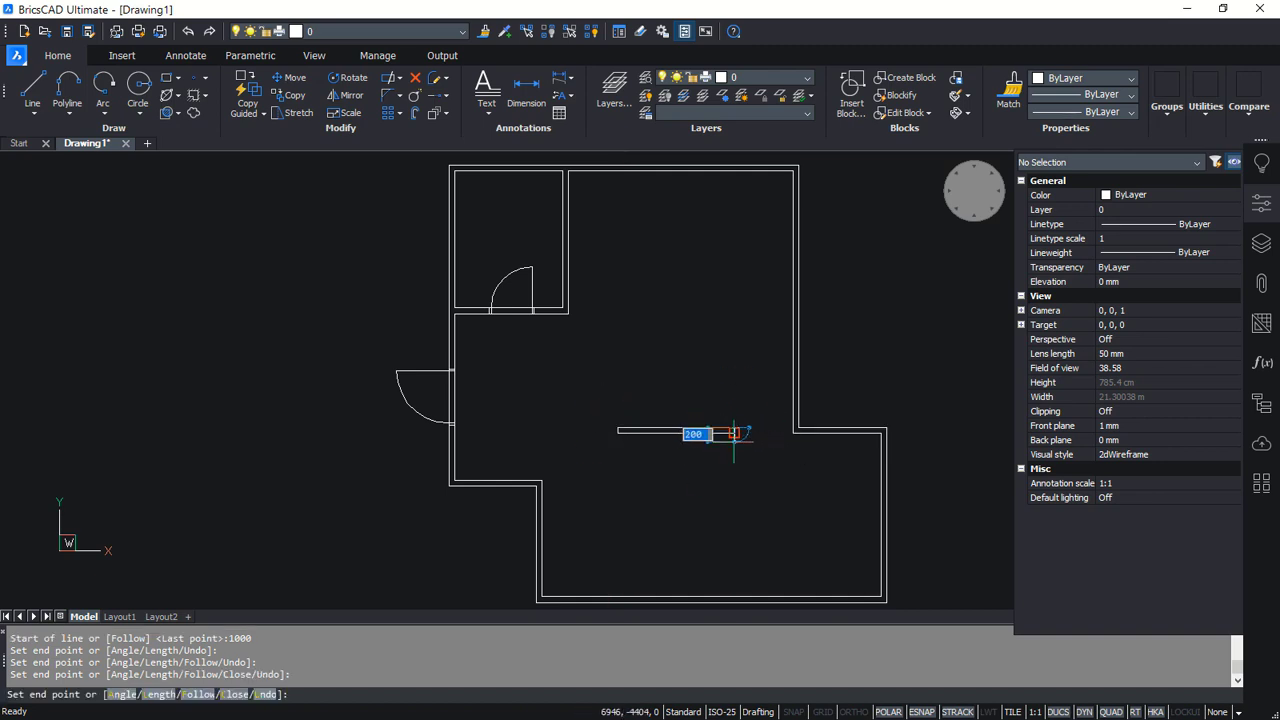
{"action": "key", "text": "Return"}
{"action": "key", "text": "Return"}
Trim the wall lines crossing both door openings, using all entities as cutting edges
{"action": "scroll", "coordinate": [737, 491], "scroll_direction": "down", "scroll_amount": 2}
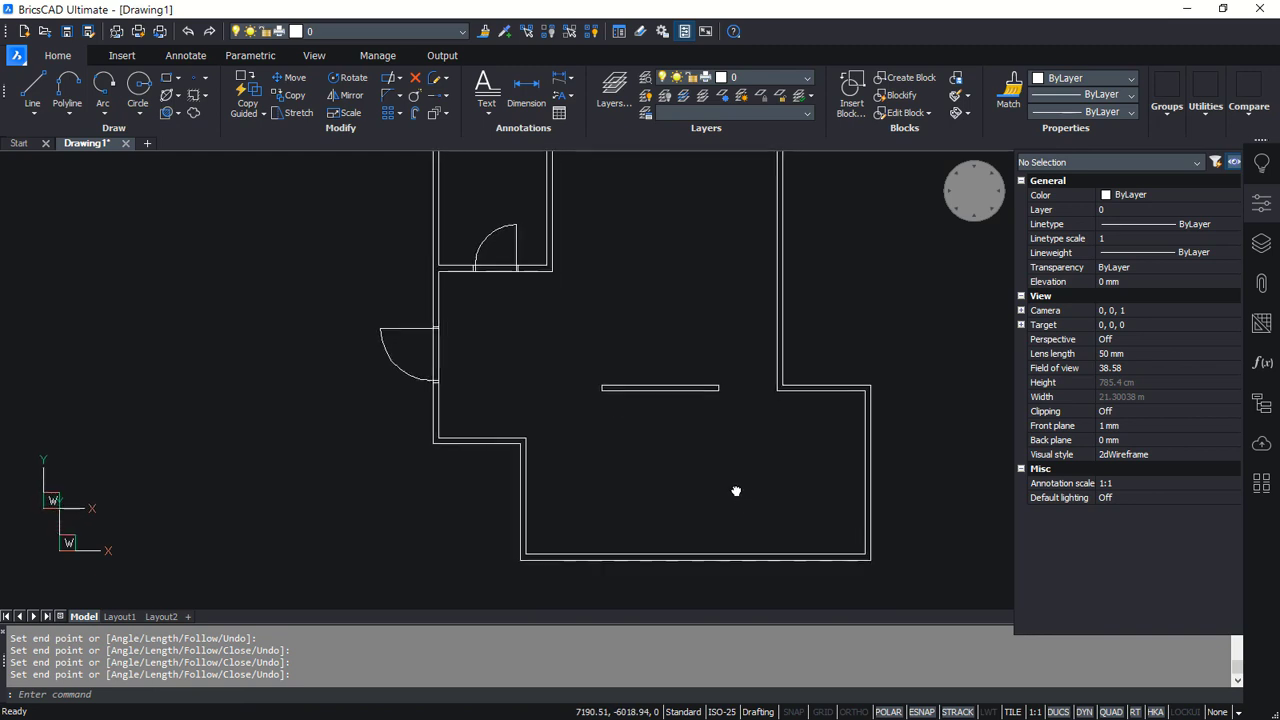
{"action": "middle_click_drag", "start_coordinate": [719, 524], "coordinate": [673, 512]}
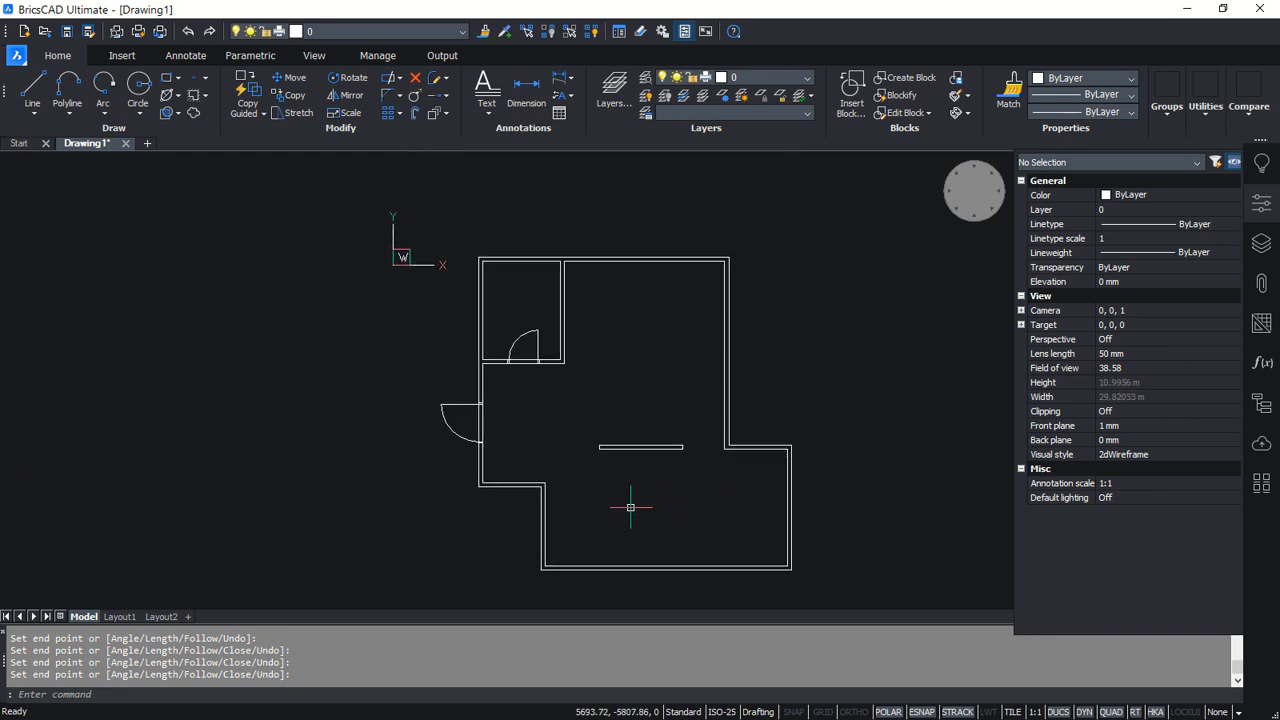
{"action": "scroll", "coordinate": [481, 406], "scroll_direction": "up", "scroll_amount": 4}
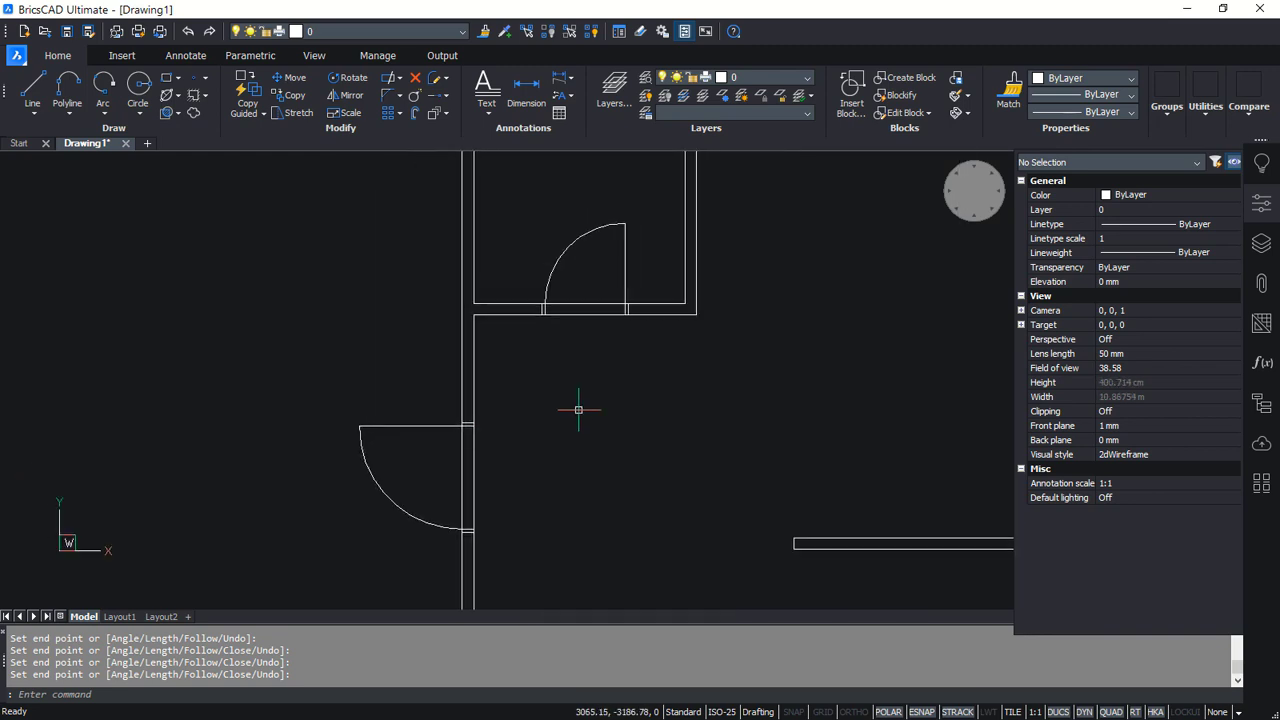
{"action": "type", "text": "TR"}
{"action": "key", "text": "Return"}
{"action": "key", "text": "Return"}
{"action": "left_click", "coordinate": [542, 458]}
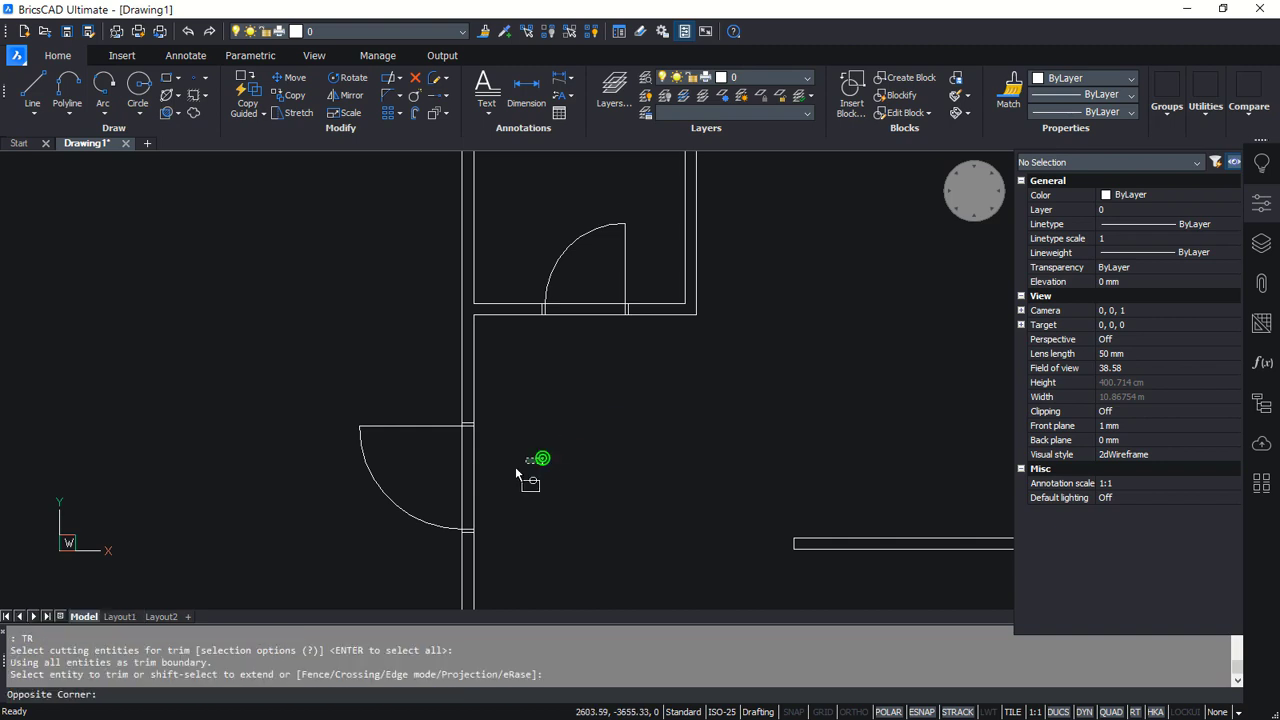
{"action": "left_click", "coordinate": [585, 338]}
{"action": "left_click", "coordinate": [586, 287]}
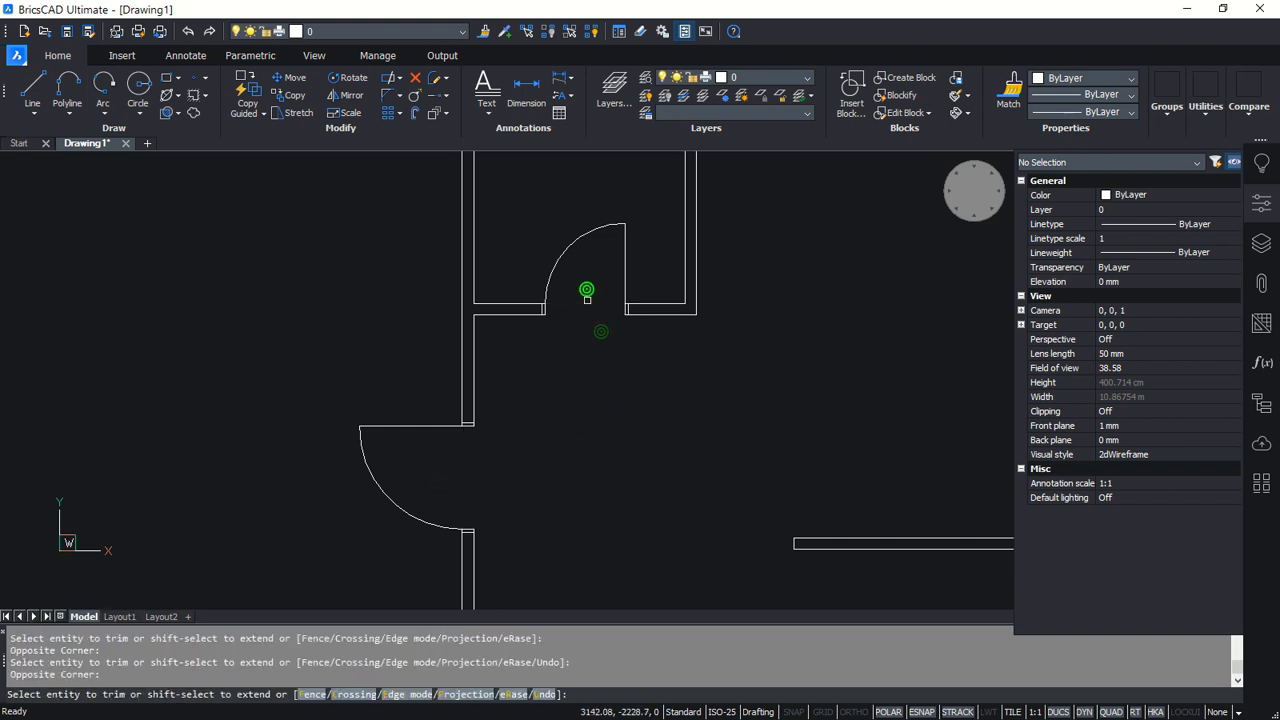
{"action": "key", "text": "Return"}
Draw a short horizontal line across the thickness of the lower right exterior wall, near its bottom corner
{"action": "scroll", "coordinate": [700, 447], "scroll_direction": "down", "scroll_amount": 3}
{"action": "middle_click_drag", "start_coordinate": [751, 483], "coordinate": [651, 415]}
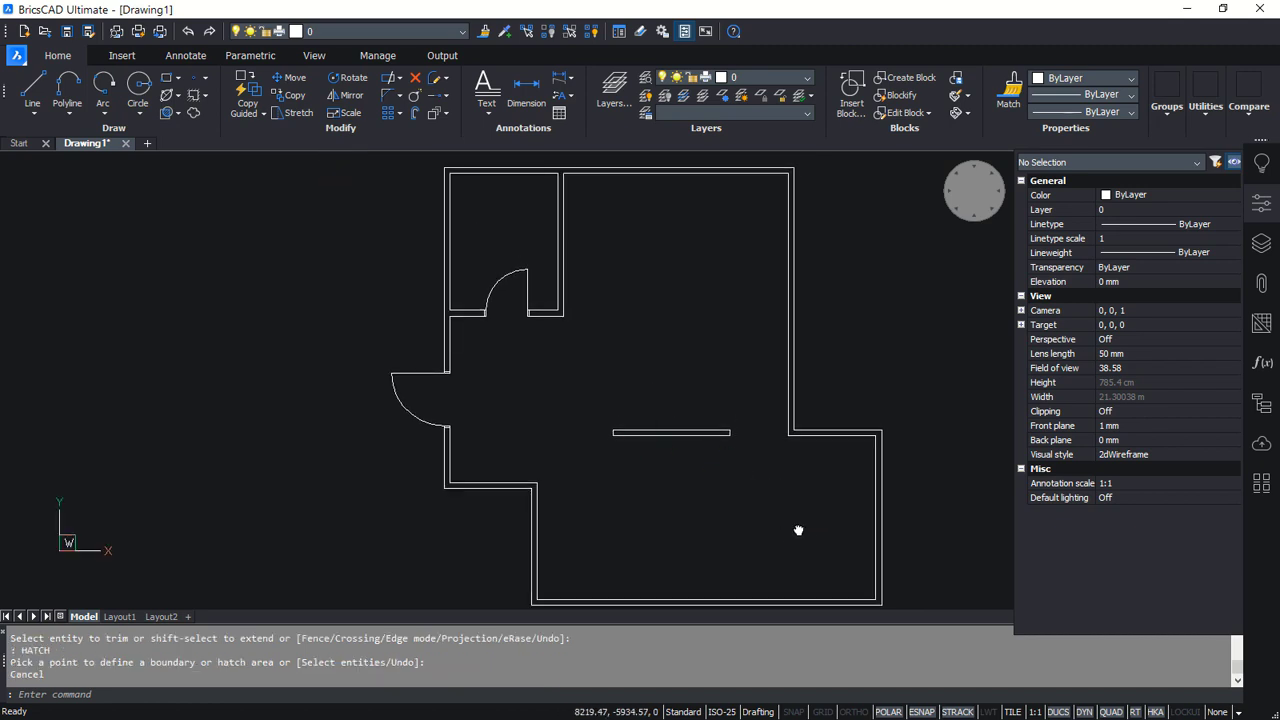
{"action": "middle_click_drag", "start_coordinate": [798, 529], "coordinate": [596, 507]}
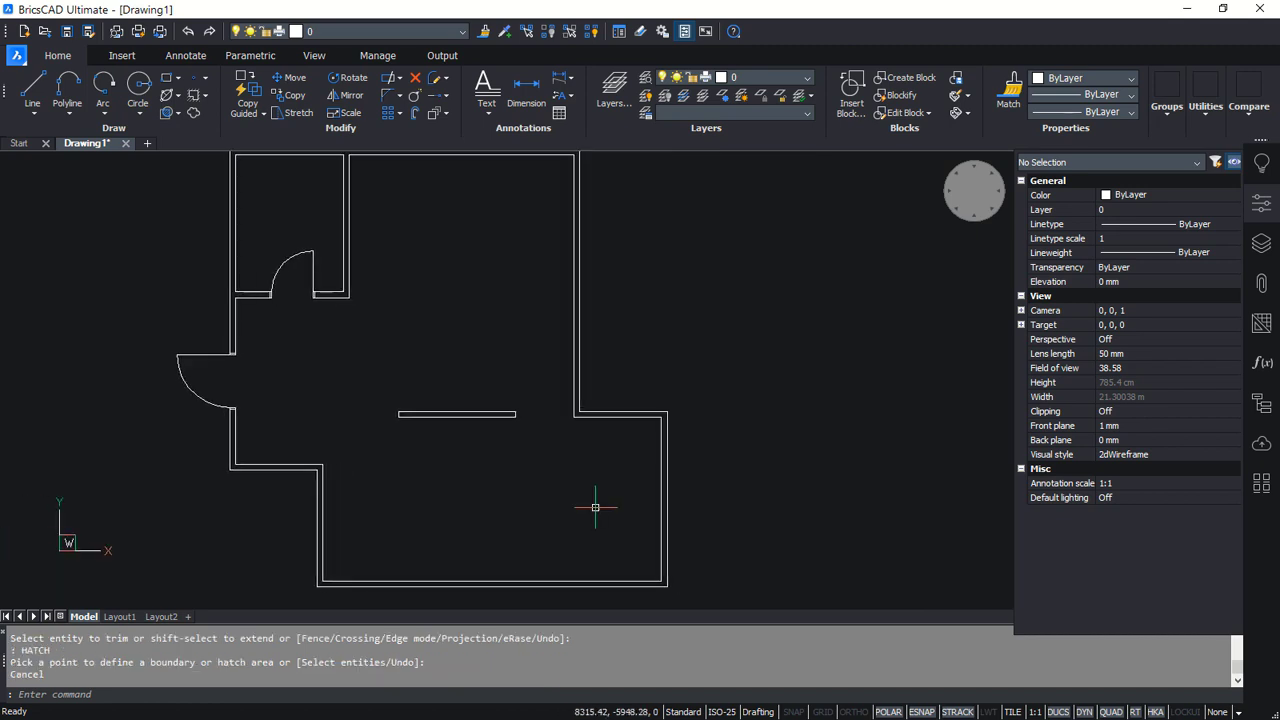
{"action": "scroll", "coordinate": [685, 550], "scroll_direction": "up", "scroll_amount": 2}
{"action": "middle_click_drag", "start_coordinate": [705, 564], "coordinate": [675, 504]}
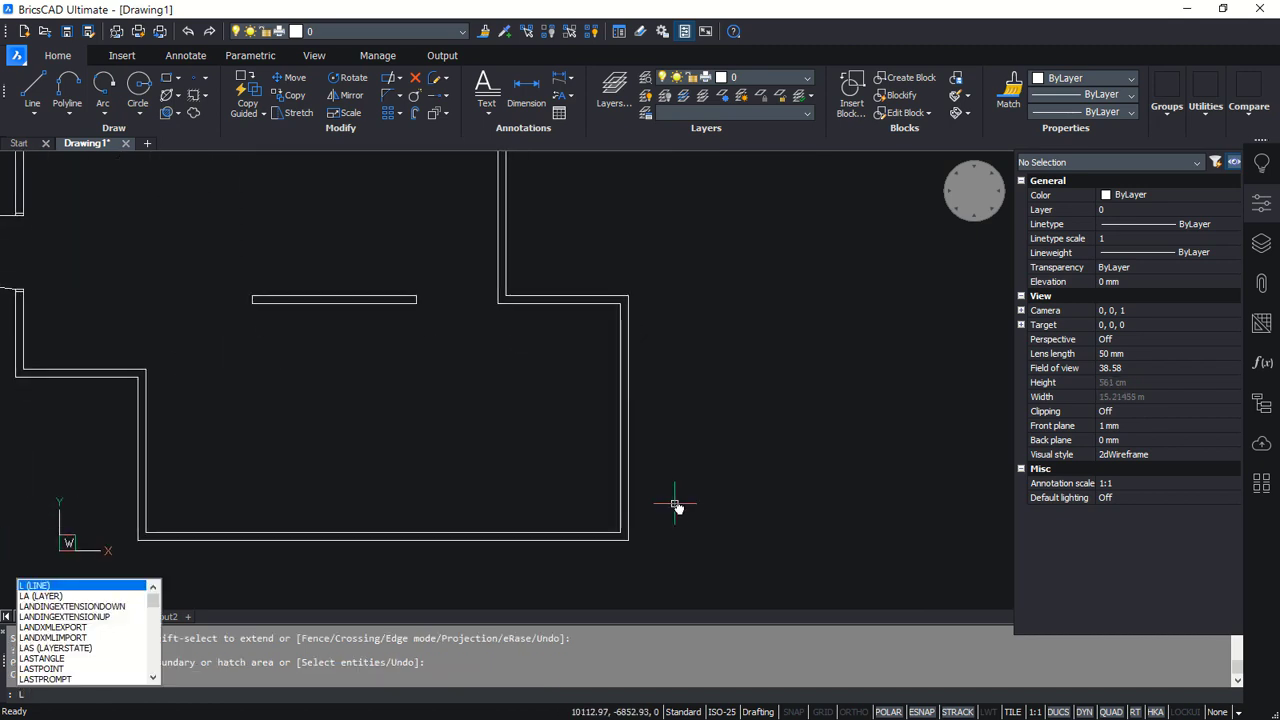
{"action": "key", "text": "Return"}
{"action": "scroll", "coordinate": [672, 502], "scroll_direction": "up", "scroll_amount": 2}
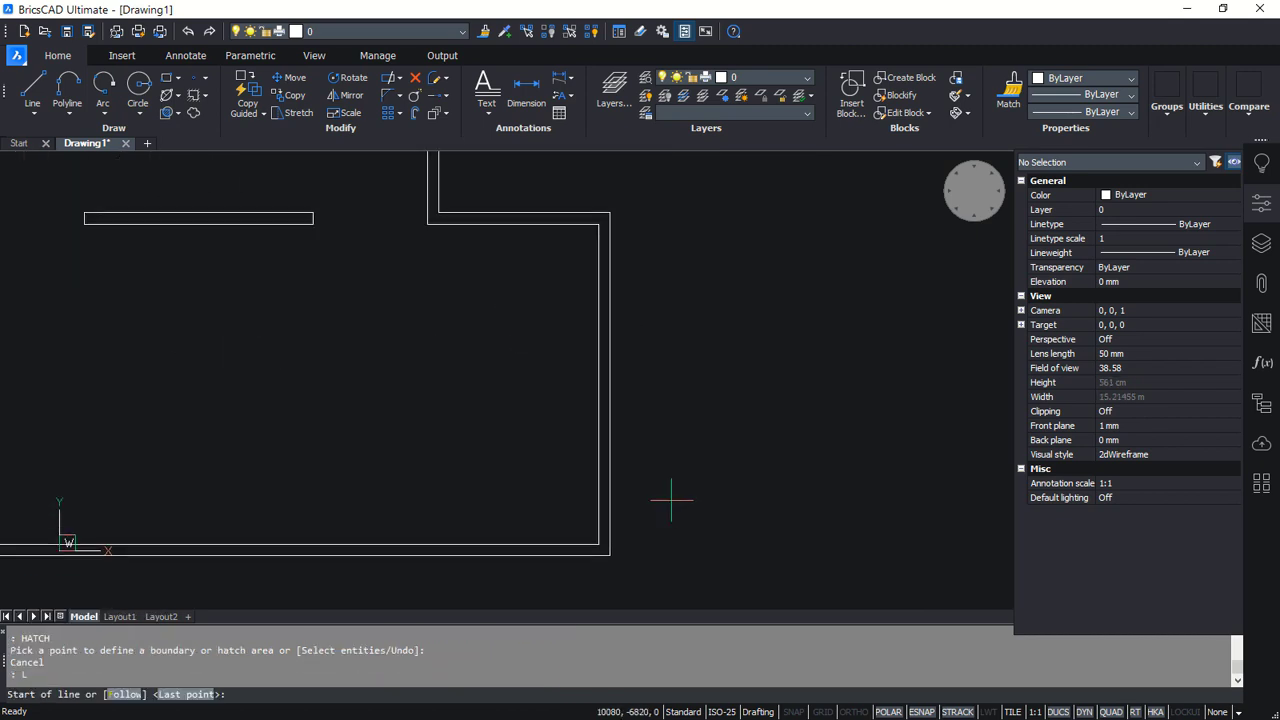
{"action": "left_click", "coordinate": [598, 479]}
{"action": "left_click", "coordinate": [604, 479]}
{"action": "key", "text": "Return"}
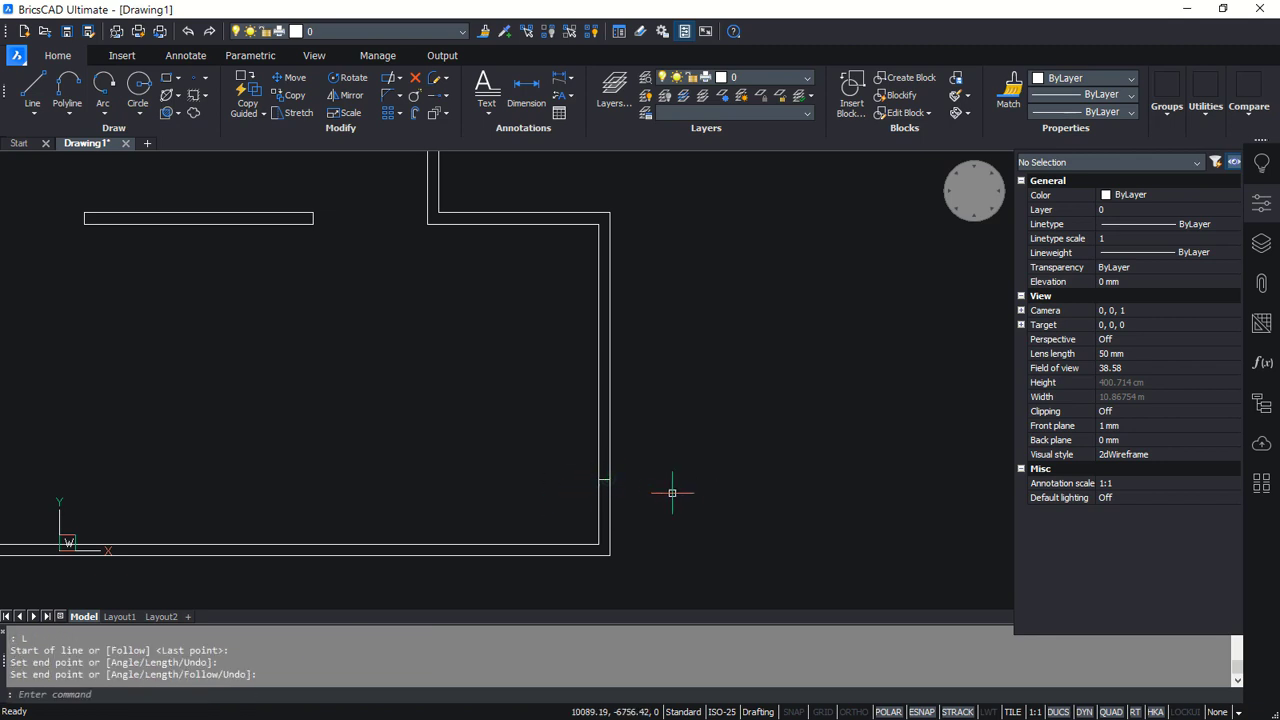
Copy the short cross line vertically upward to the upper part of the same wall
{"action": "type", "text": "co"}
{"action": "key", "text": "Return"}
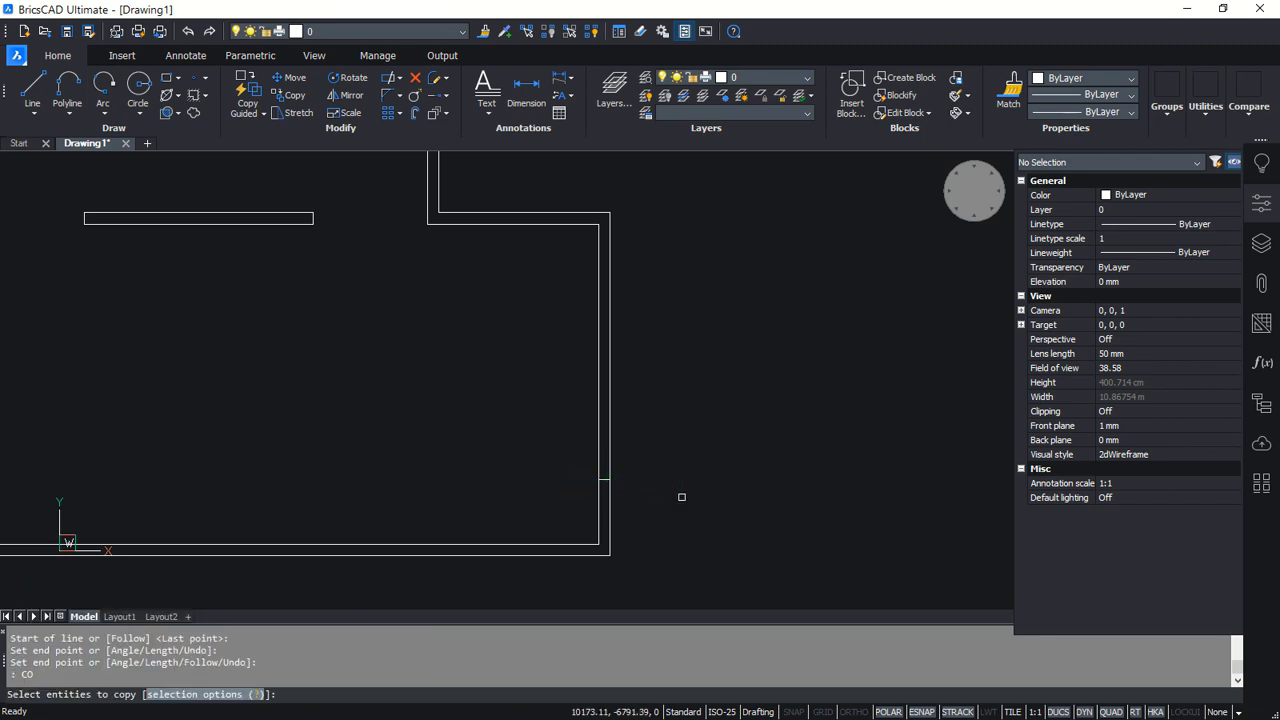
{"action": "type", "text": "L"}
{"action": "key", "text": "Return"}
{"action": "key", "text": "Return"}
{"action": "left_click", "coordinate": [695, 508]}
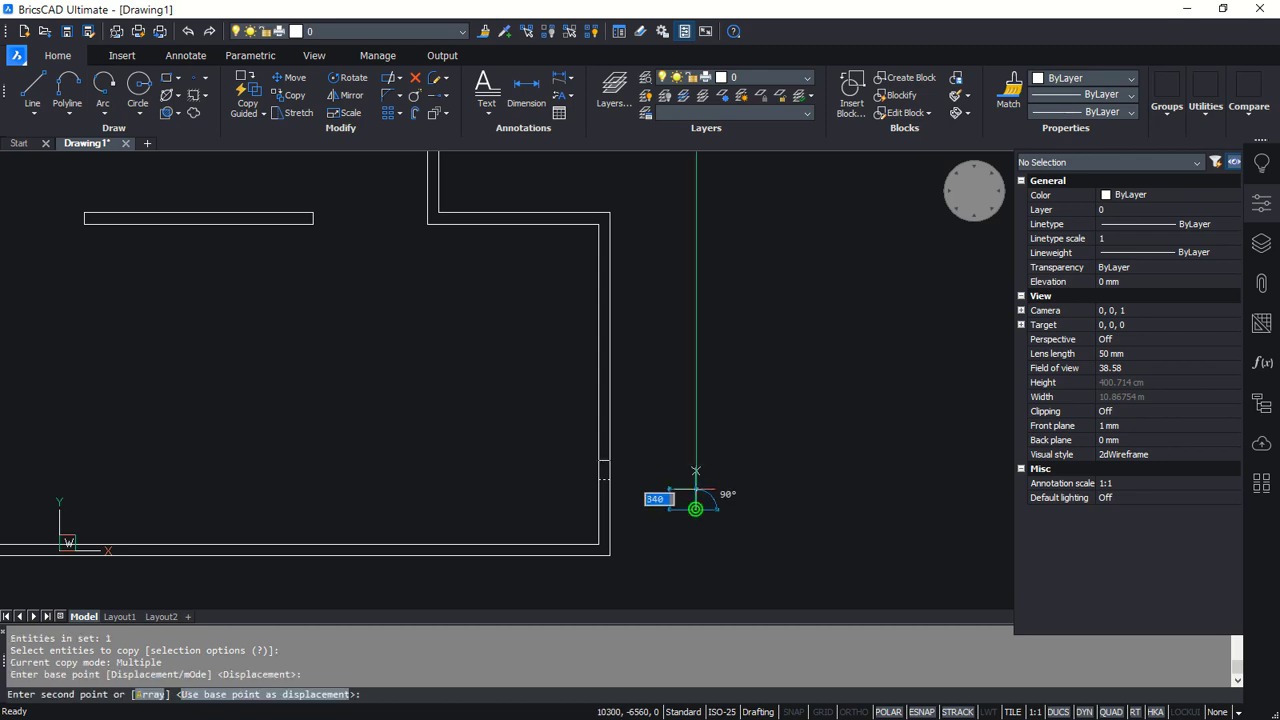
{"action": "left_click", "coordinate": [696, 313]}
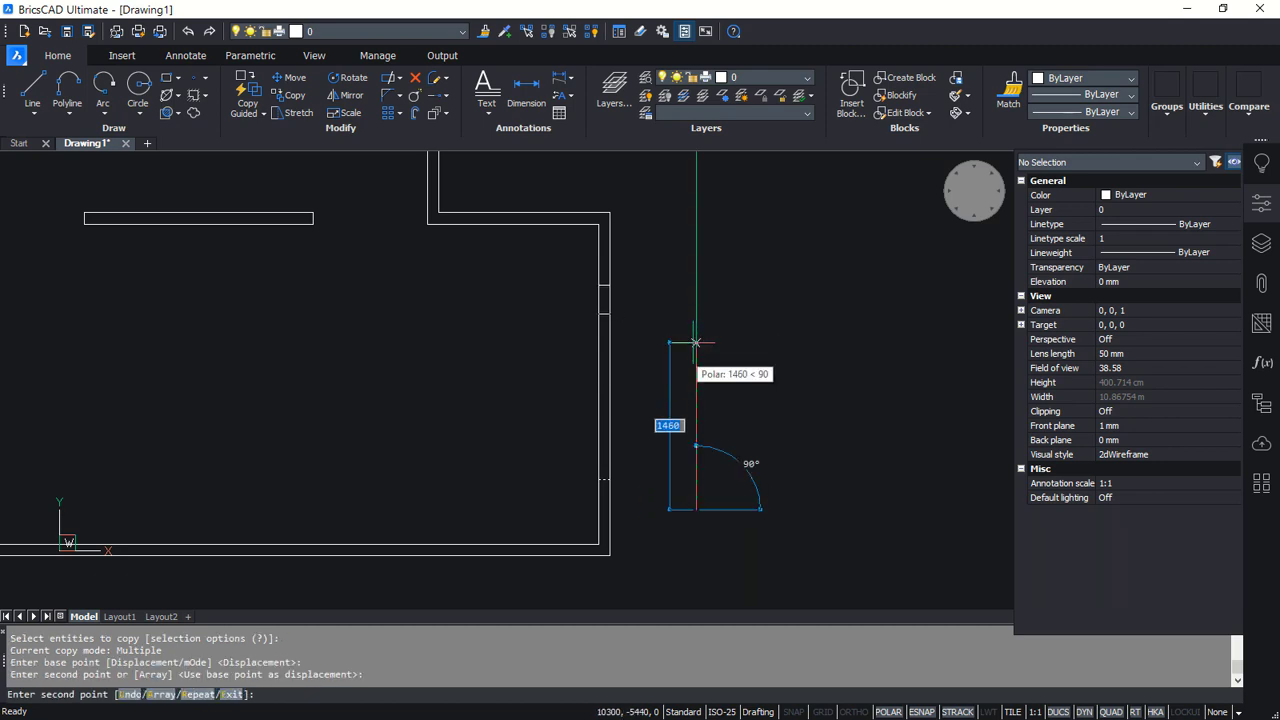
{"action": "key", "text": "Return"}
Copy the lower cross line 30 mm downward within the wall
{"action": "scroll", "coordinate": [629, 460], "scroll_direction": "up", "scroll_amount": 5}
{"action": "type", "text": "C"}
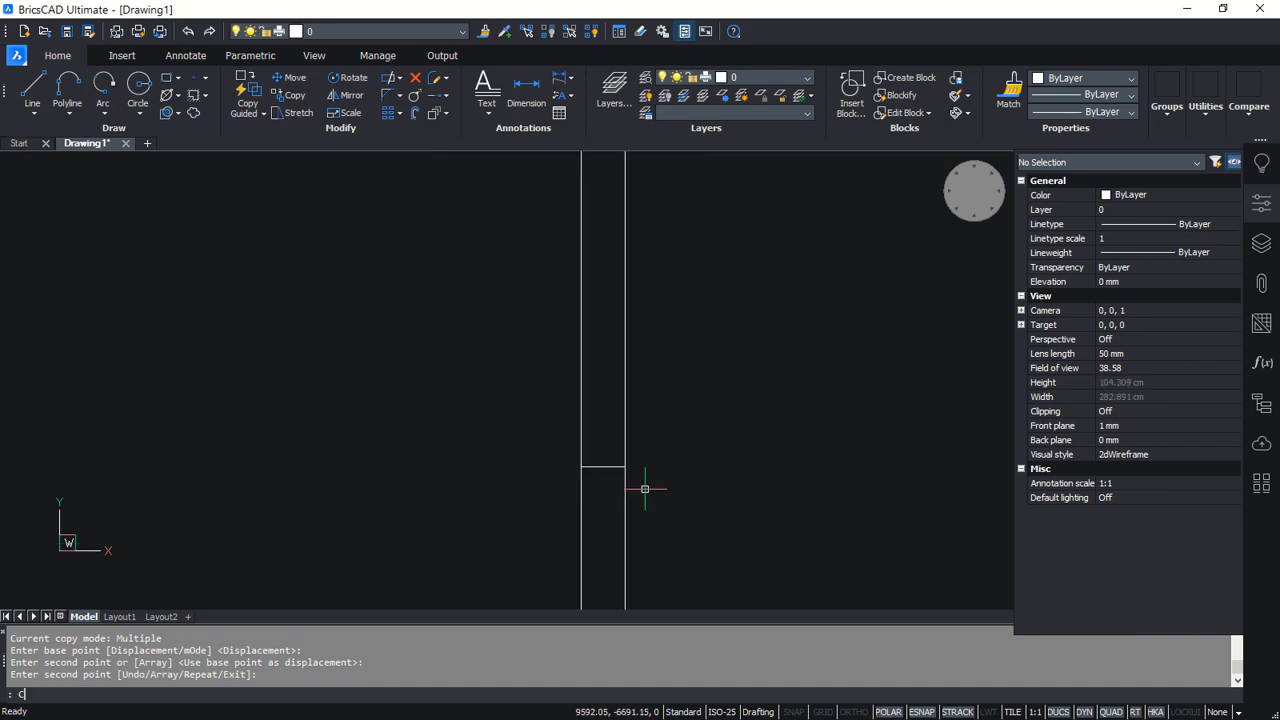
{"action": "type", "text": "O"}
{"action": "key", "text": "Return"}
{"action": "left_click", "coordinate": [609, 477]}
{"action": "left_click", "coordinate": [600, 443]}
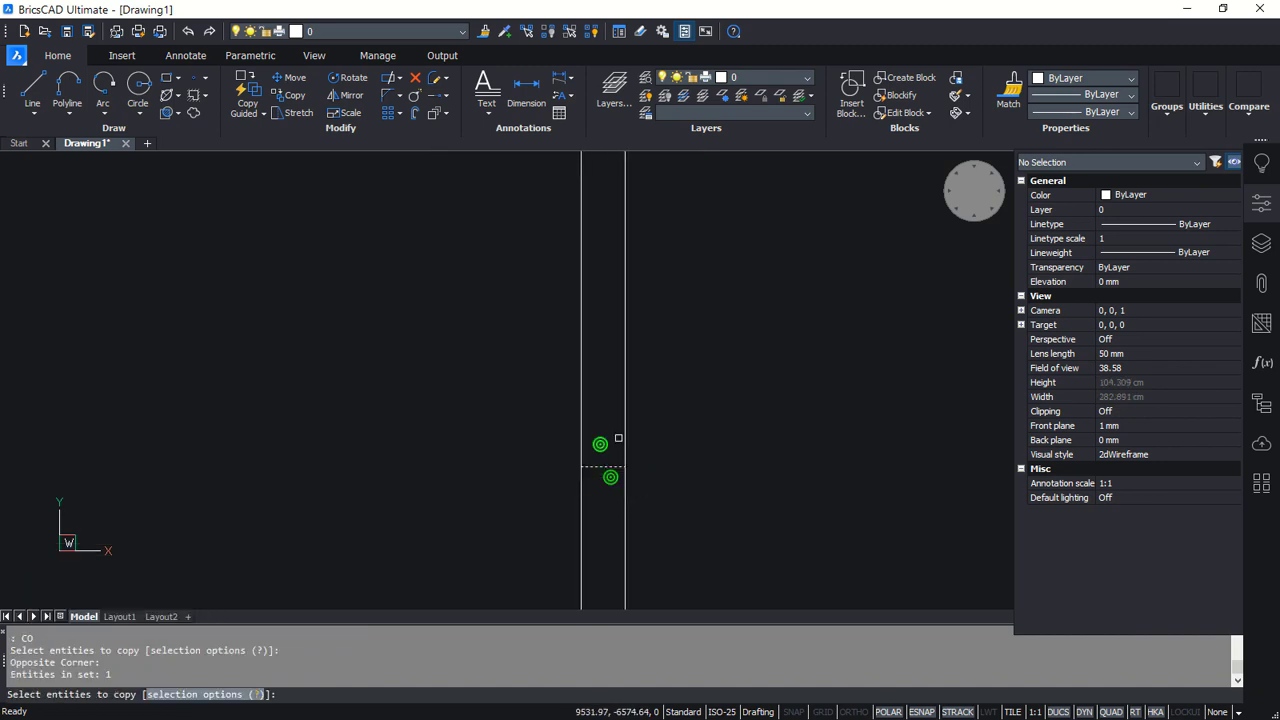
{"action": "key", "text": "Return"}
{"action": "left_click", "coordinate": [702, 378]}
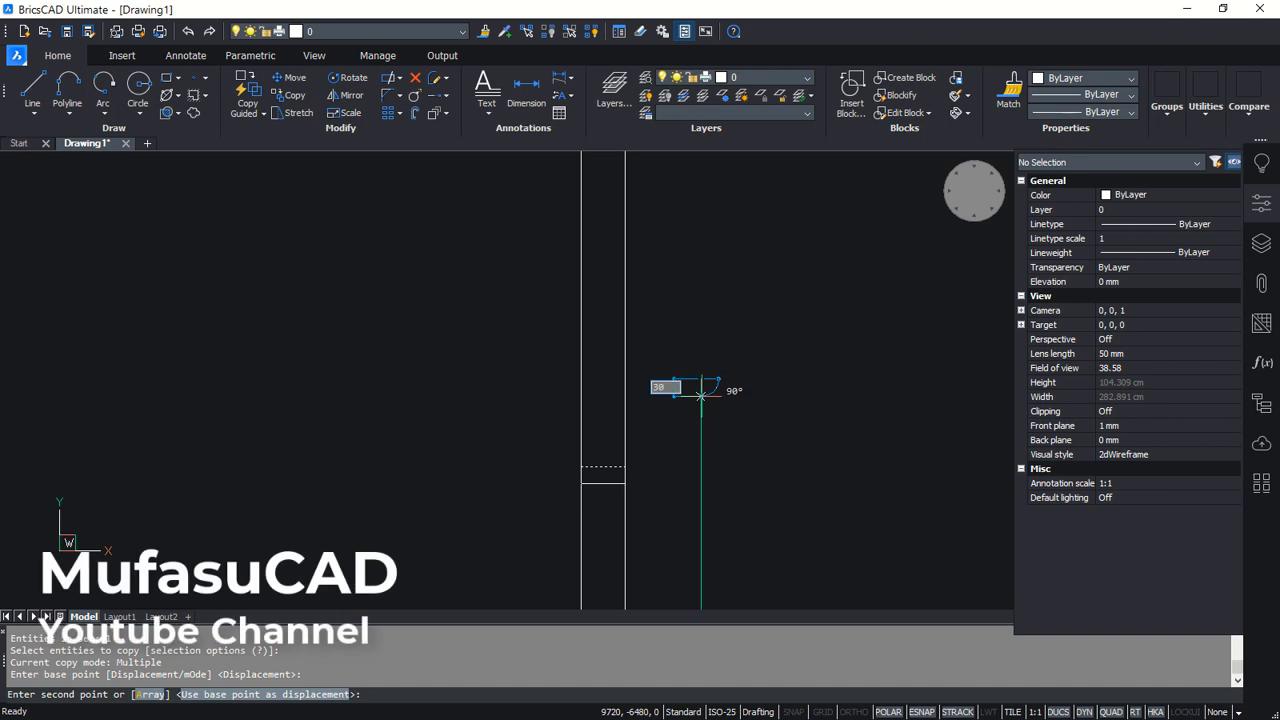
{"action": "type", "text": "30"}
{"action": "key", "text": "Return"}
{"action": "key", "text": "Return"}
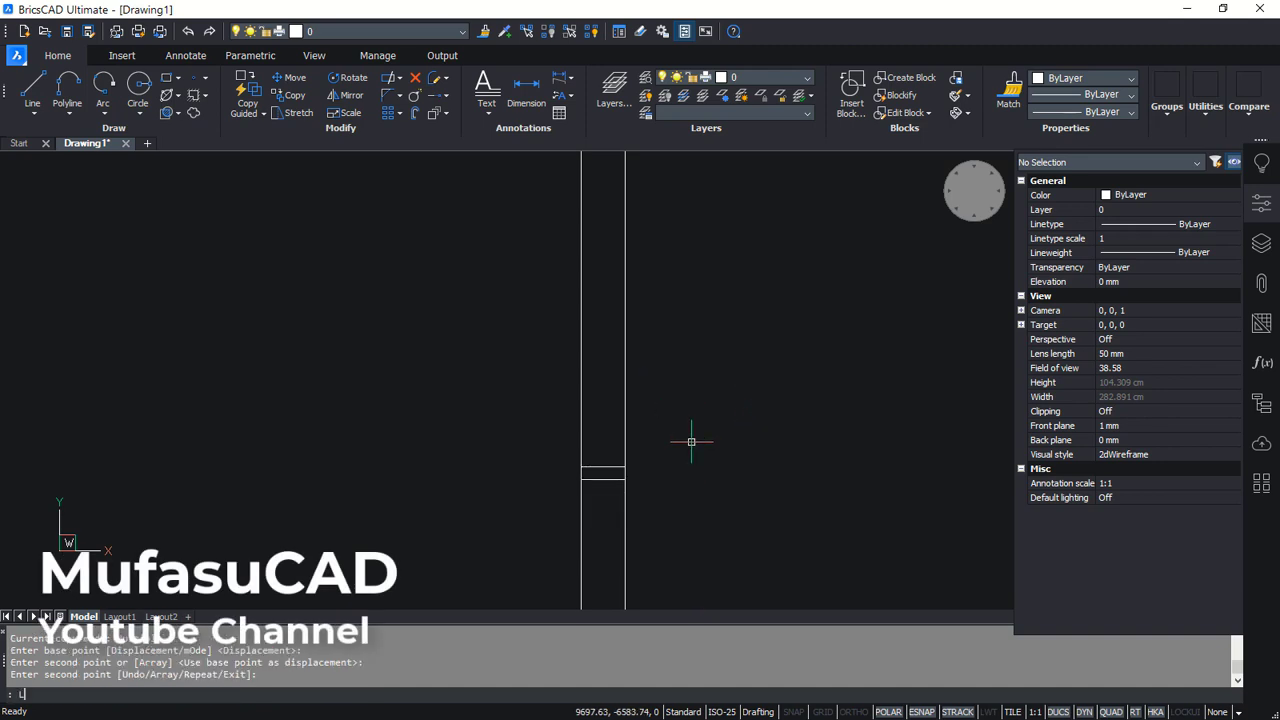
Draw a vertical line along the middle of the lower right wall, from the lower cross line's midpoint to the upper cross line's midpoint
{"action": "type", "text": "L"}
{"action": "key", "text": "Return"}
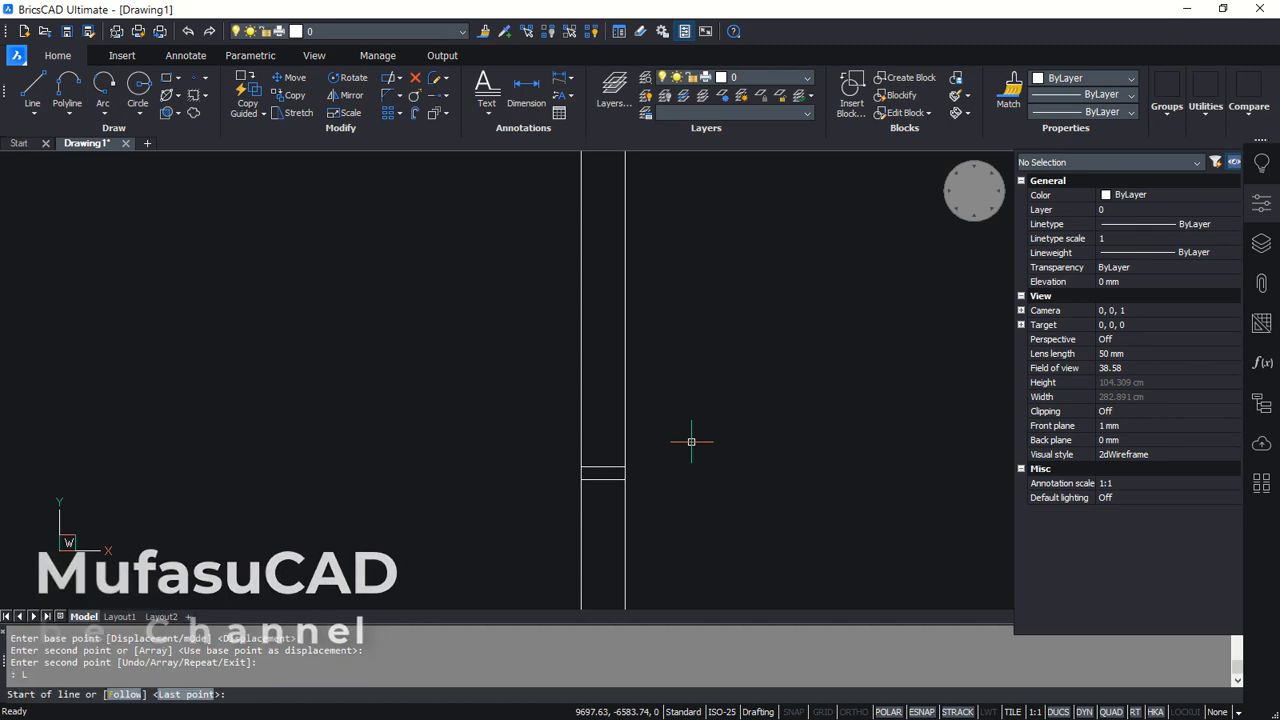
{"action": "left_click", "coordinate": [608, 463]}
{"action": "scroll", "coordinate": [624, 385], "scroll_direction": "down", "scroll_amount": 3}
{"action": "middle_click_drag", "start_coordinate": [629, 355], "coordinate": [637, 573]}
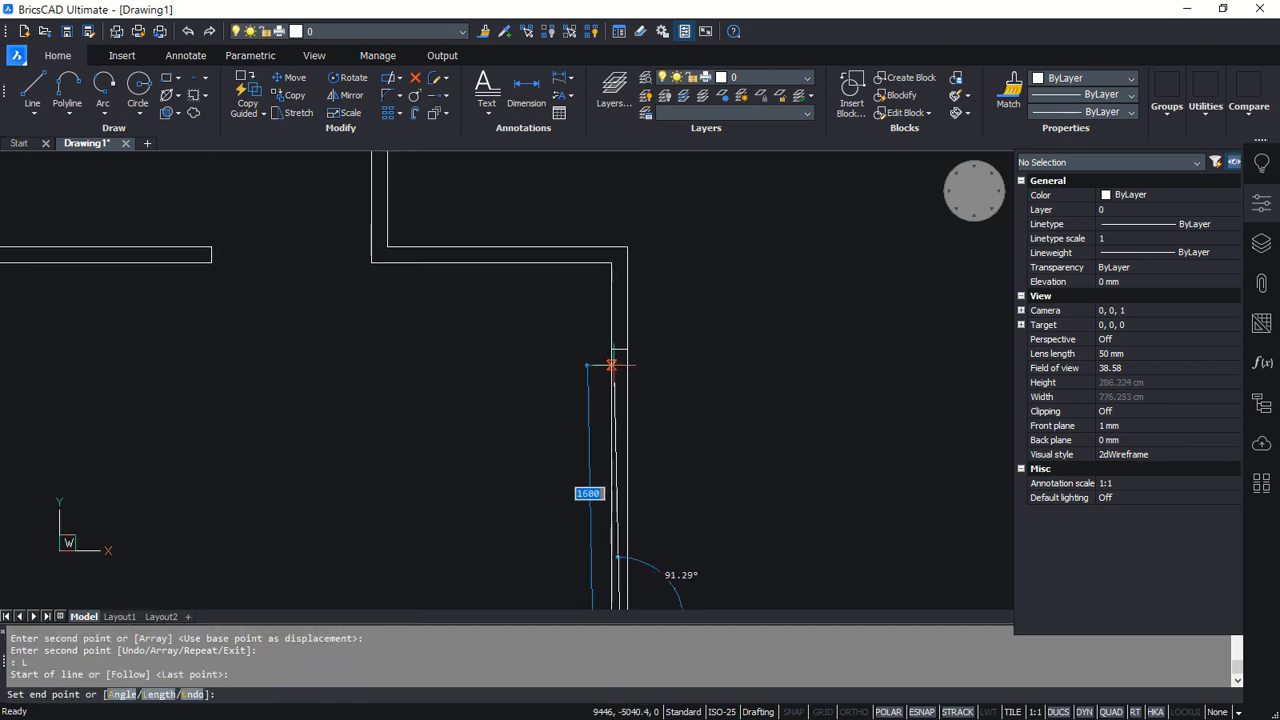
{"action": "scroll", "coordinate": [611, 365], "scroll_direction": "up", "scroll_amount": 5}
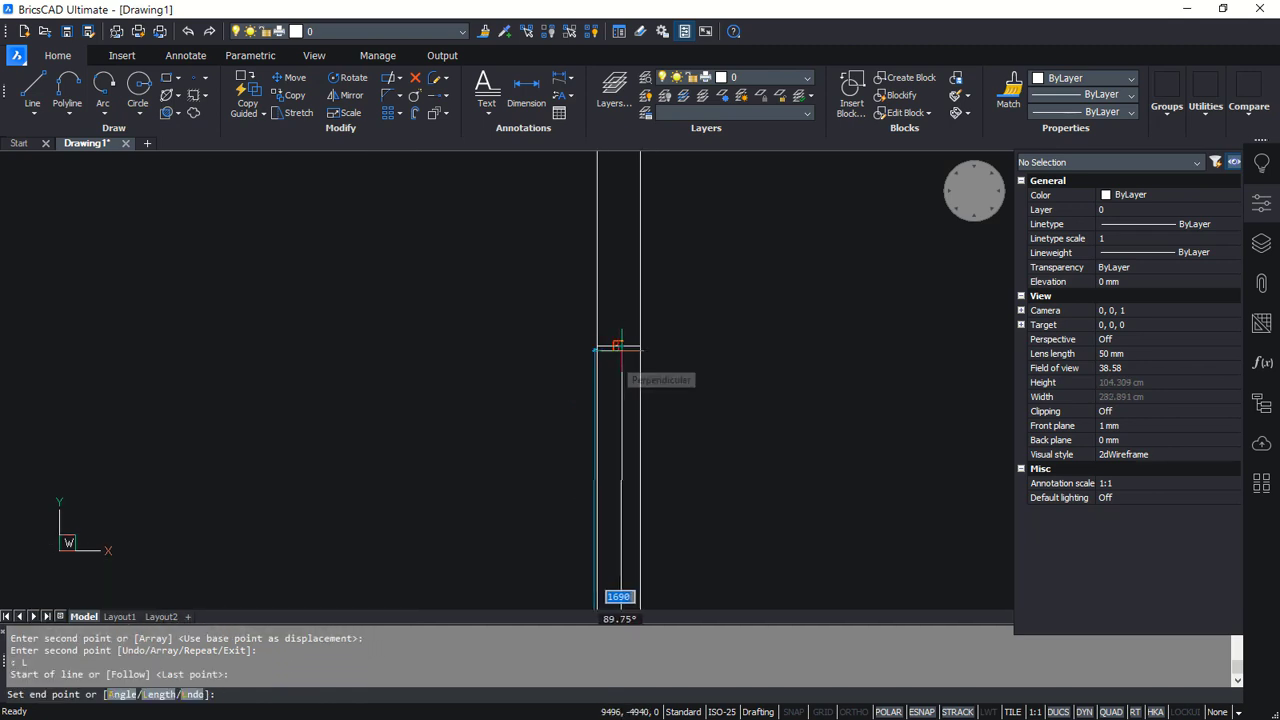
{"action": "left_click", "coordinate": [617, 346]}
{"action": "key", "text": "Return"}
Copy the upper cross line 30 mm upward within the lower right wall
{"action": "type", "text": "c"}
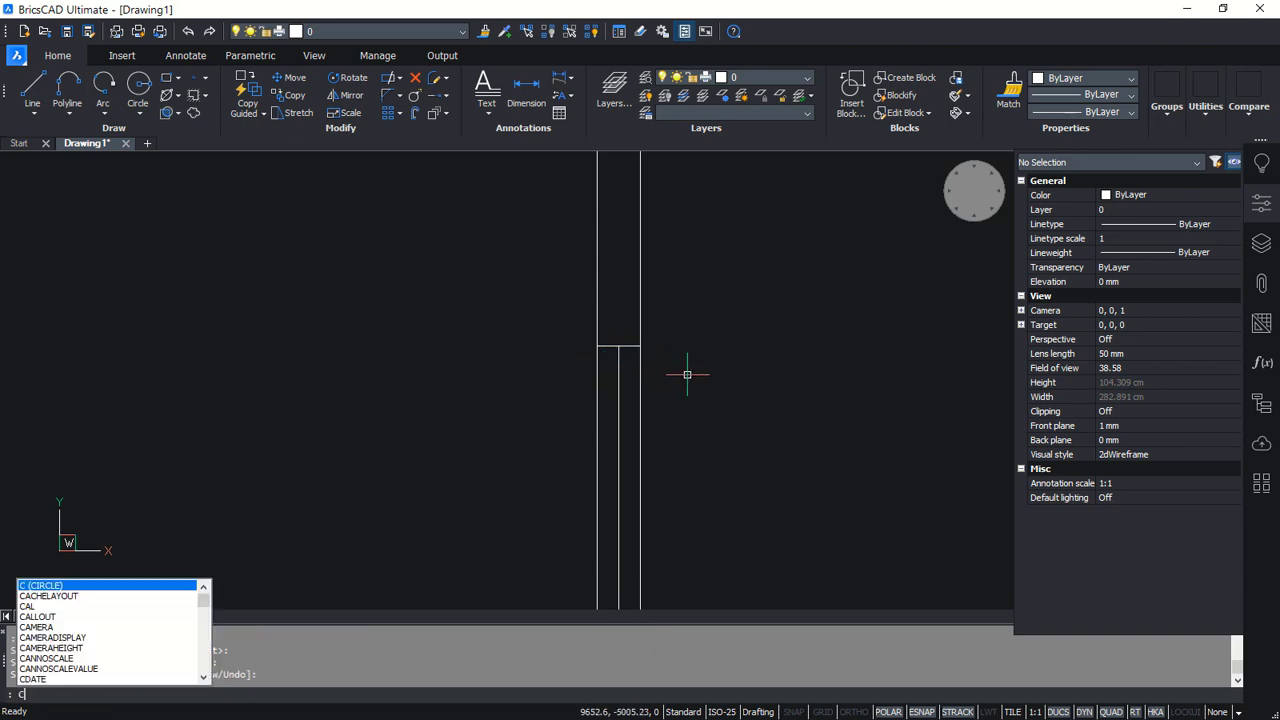
{"action": "type", "text": "o"}
{"action": "key", "text": "Return"}
{"action": "left_click", "coordinate": [636, 347]}
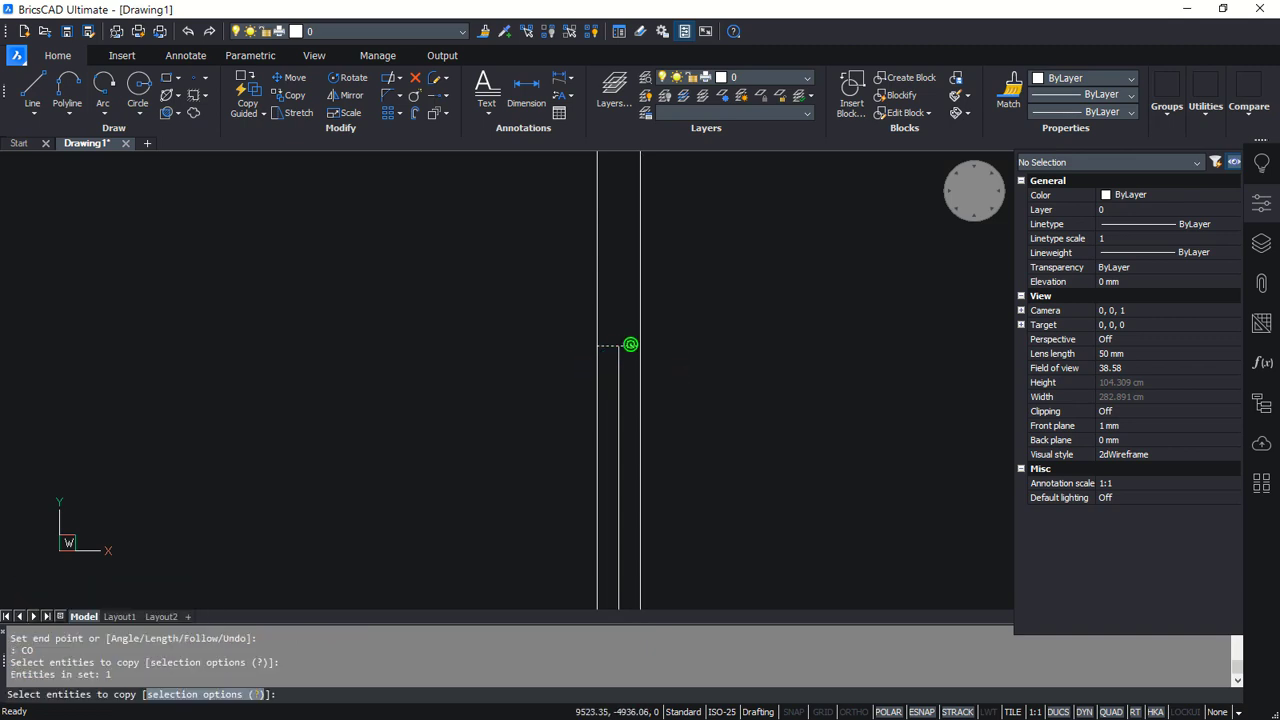
{"action": "key", "text": "Return"}
{"action": "left_click", "coordinate": [686, 367]}
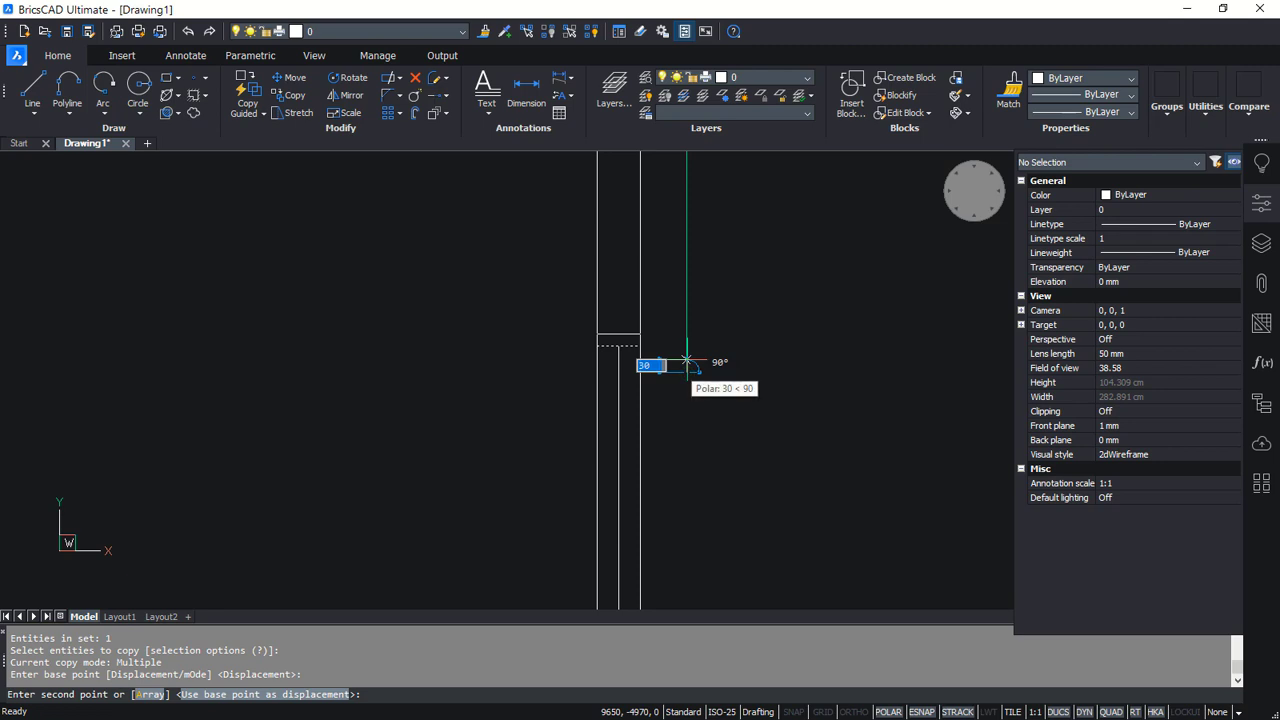
{"action": "type", "text": "3"}
{"action": "key", "text": "Return"}
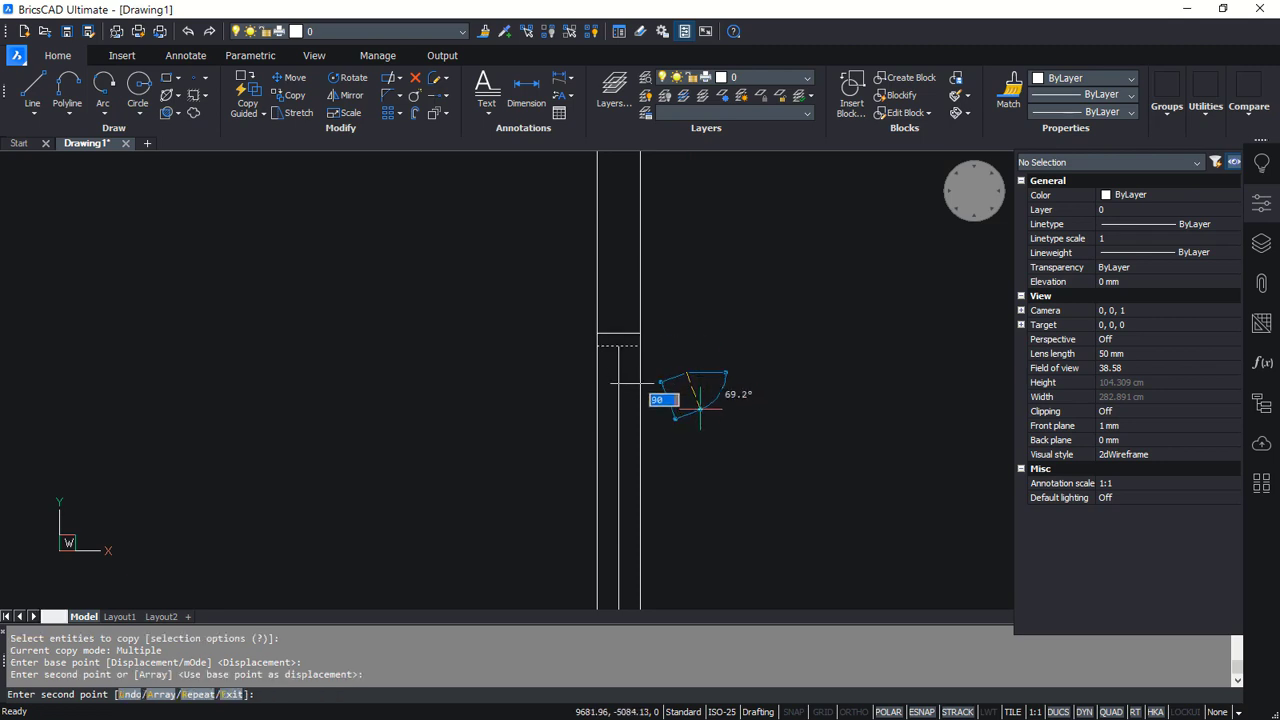
{"action": "key", "text": "Return"}
Copy the five window lines from the lower right wall to the midpoint of the upper right wall
{"action": "scroll", "coordinate": [700, 414], "scroll_direction": "down", "scroll_amount": 4}
{"action": "middle_click_drag", "start_coordinate": [724, 502], "coordinate": [680, 418]}
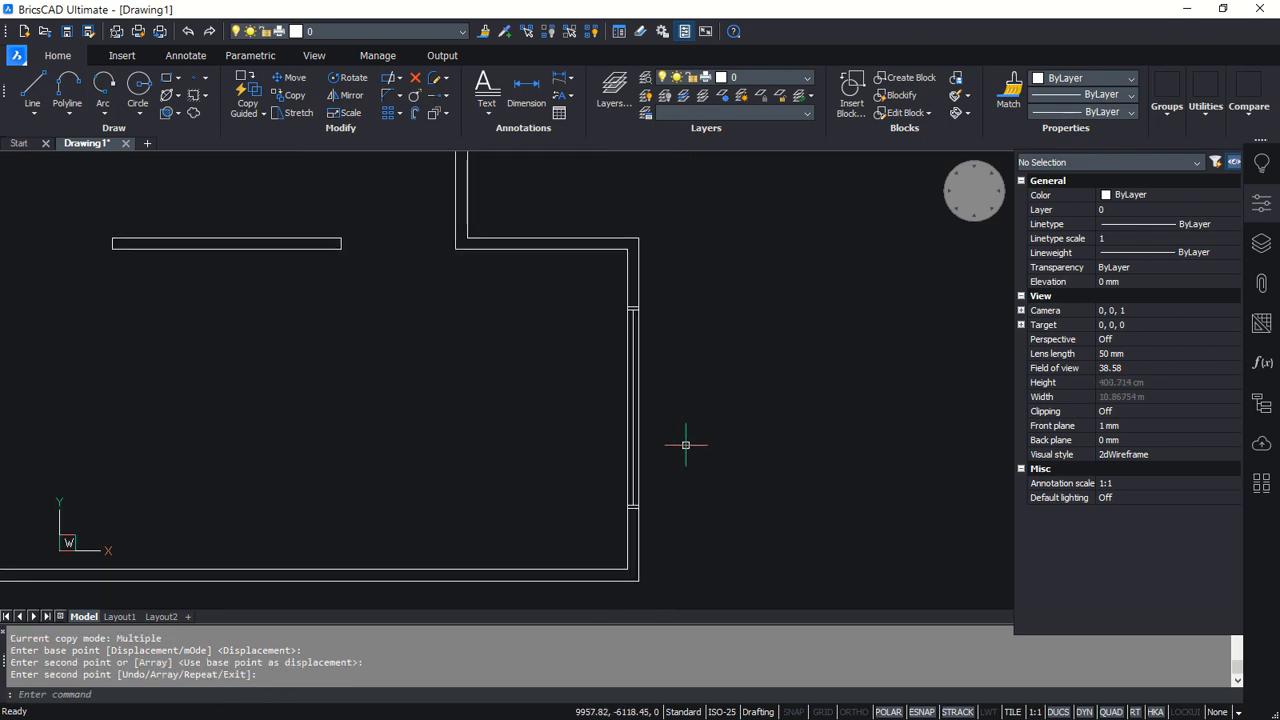
{"action": "type", "text": "co"}
{"action": "key", "text": "Return"}
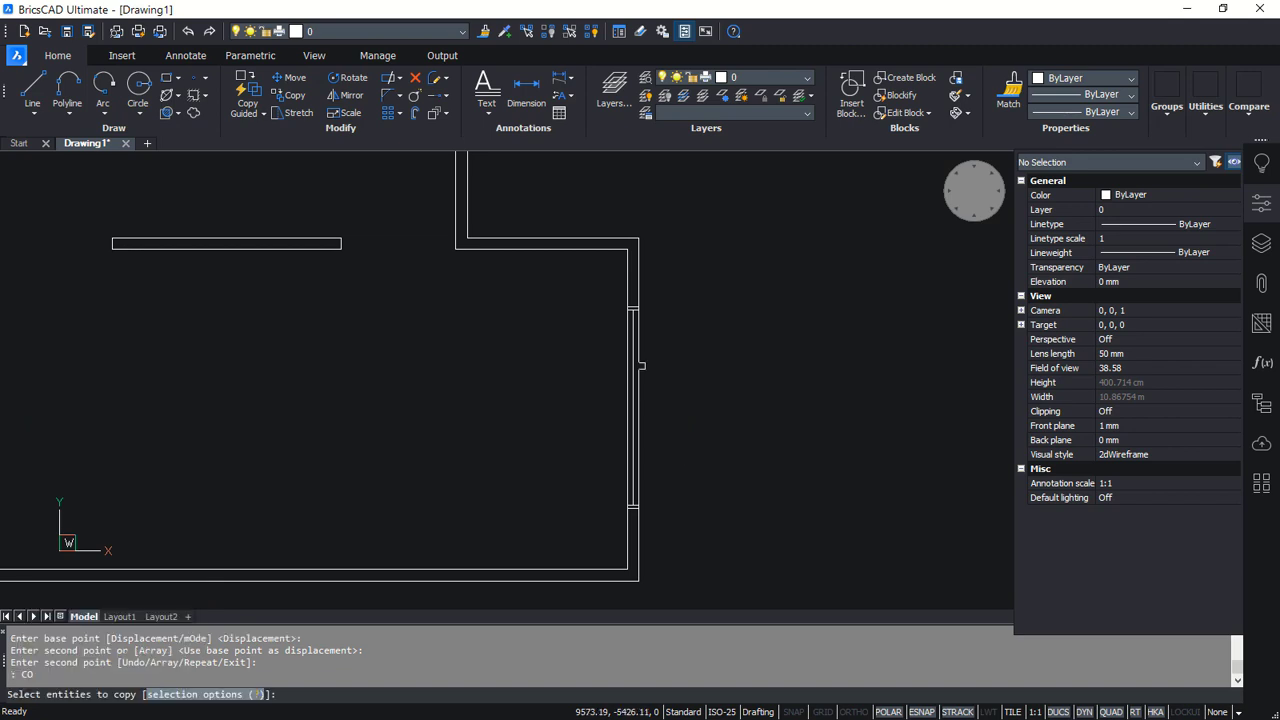
{"action": "left_click", "coordinate": [600, 294]}
{"action": "left_click", "coordinate": [684, 524]}
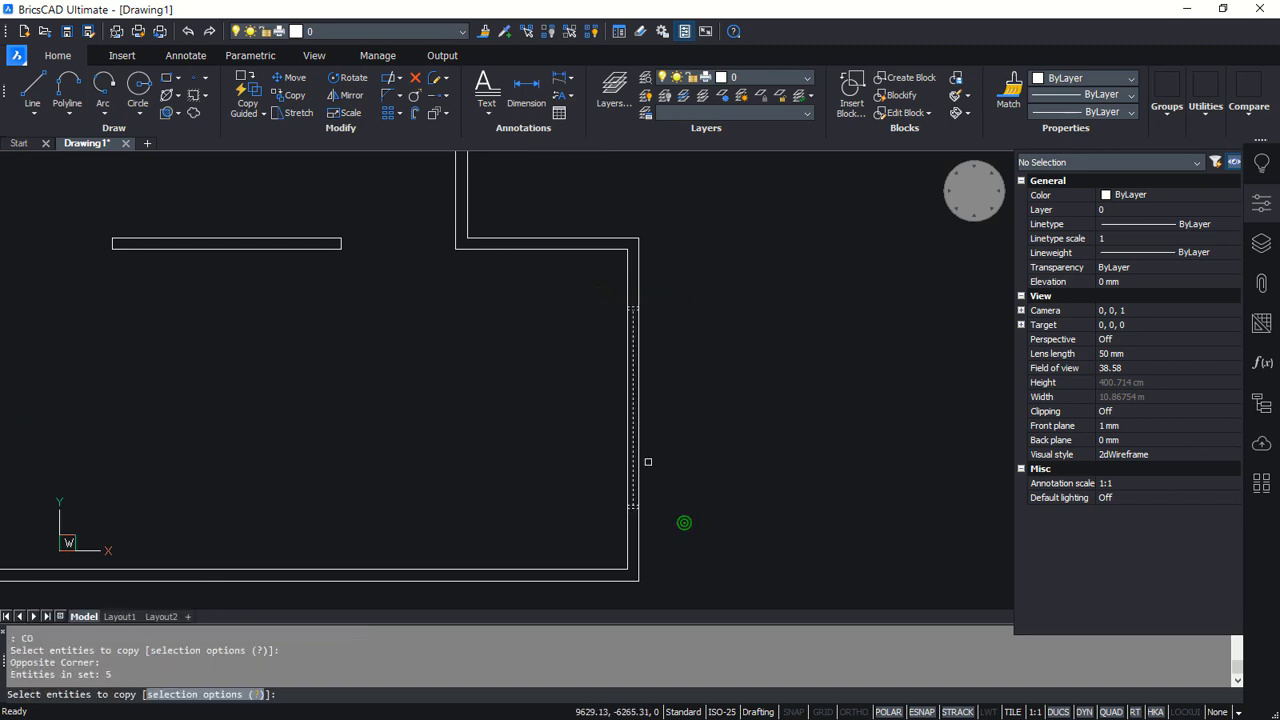
{"action": "key", "text": "Return"}
{"action": "left_click", "coordinate": [622, 410]}
{"action": "scroll", "coordinate": [605, 420], "scroll_direction": "down", "scroll_amount": 4}
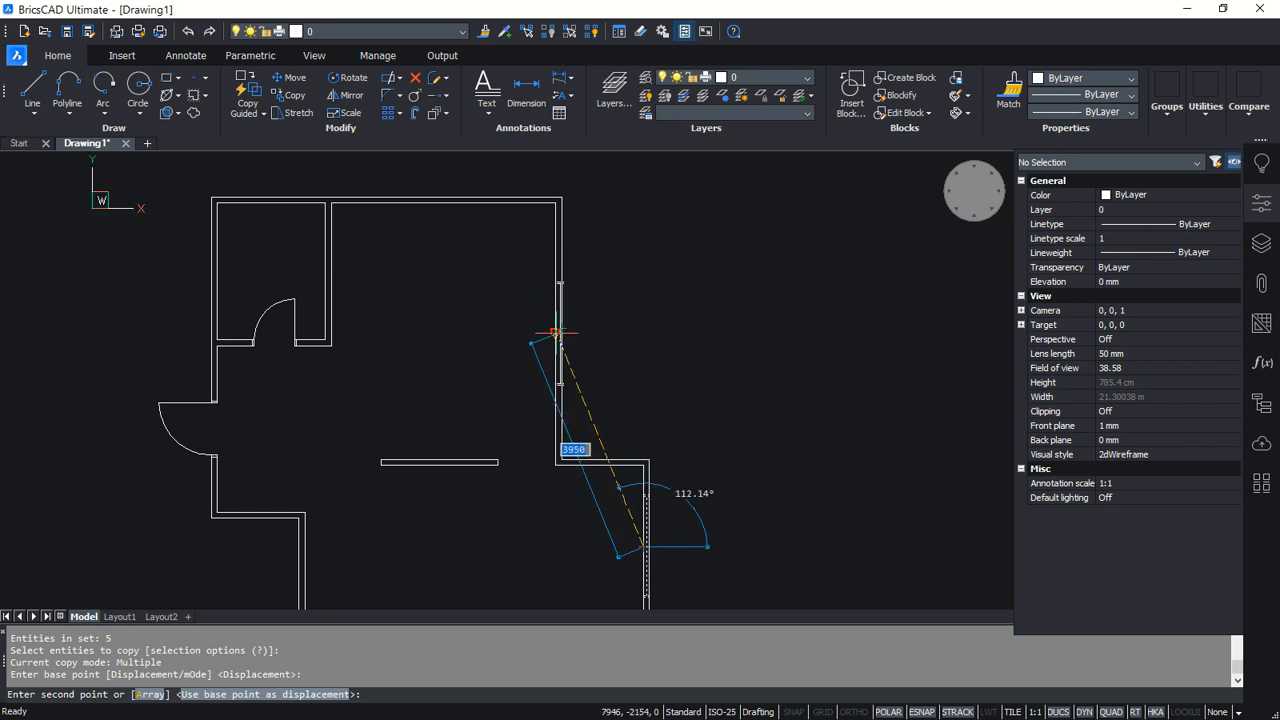
{"action": "left_click", "coordinate": [557, 335]}
{"action": "key", "text": "Return"}
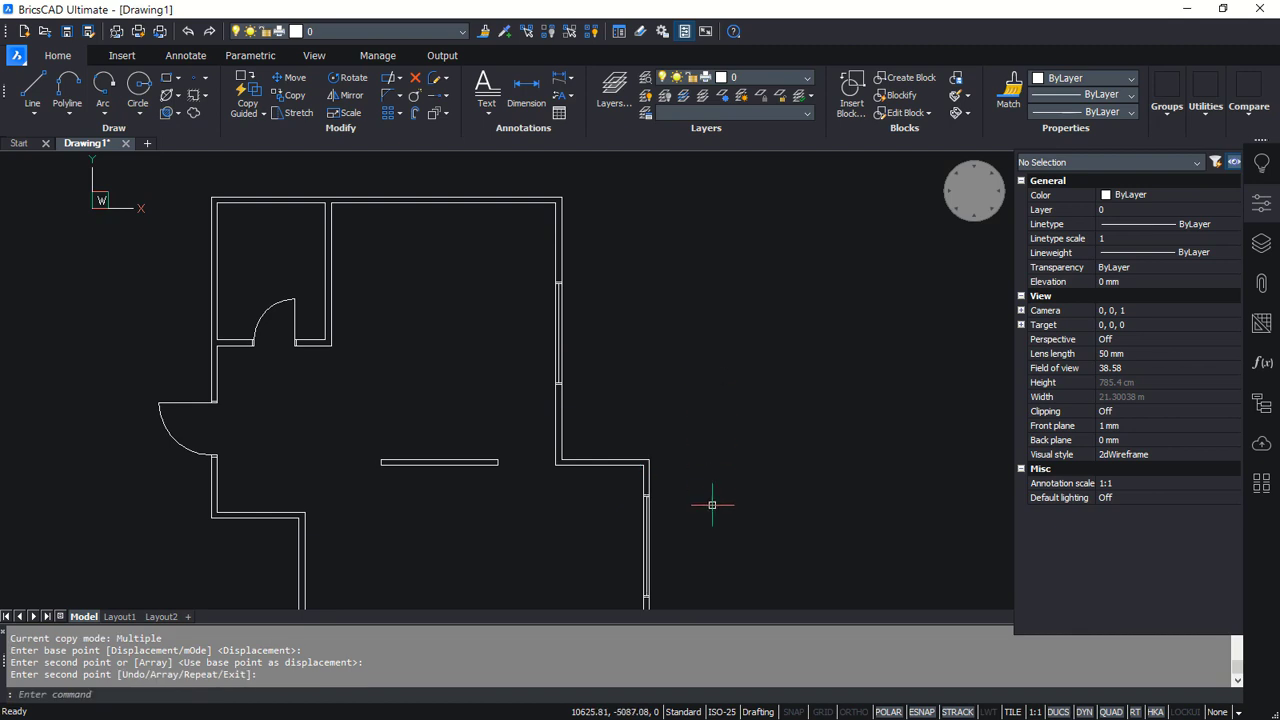
Hatch all wall segments and the freestanding wall with the ANSI31 pattern at scale 12, leaving the windows unfilled
{"action": "middle_click_drag", "start_coordinate": [708, 508], "coordinate": [730, 443]}
{"action": "middle_click_drag", "start_coordinate": [620, 440], "coordinate": [649, 486]}
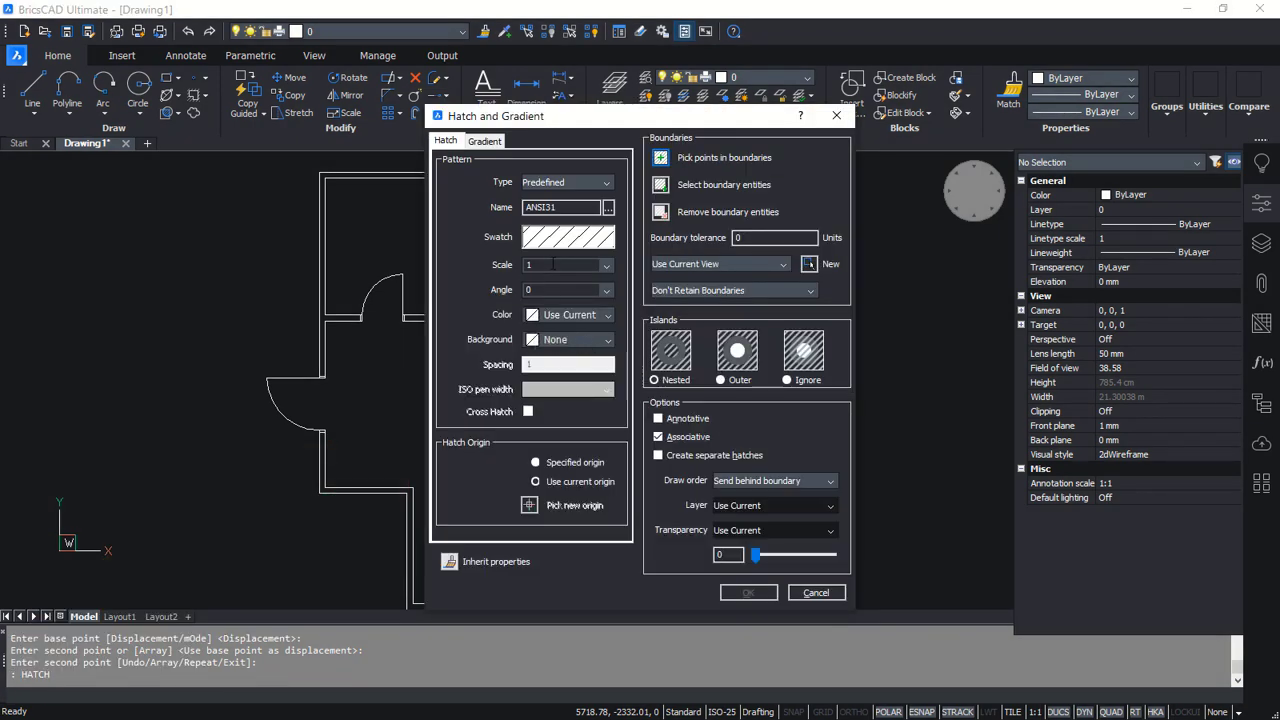
{"action": "left_click", "coordinate": [661, 158]}
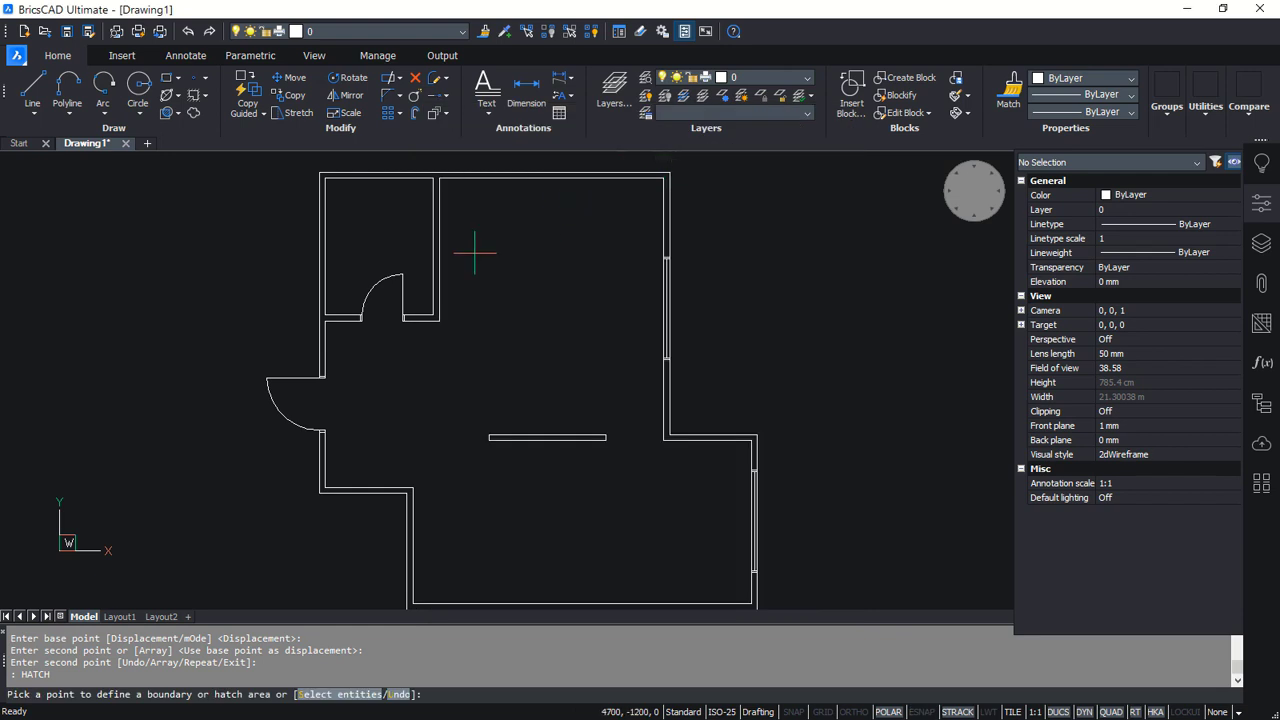
{"action": "left_click", "coordinate": [323, 302]}
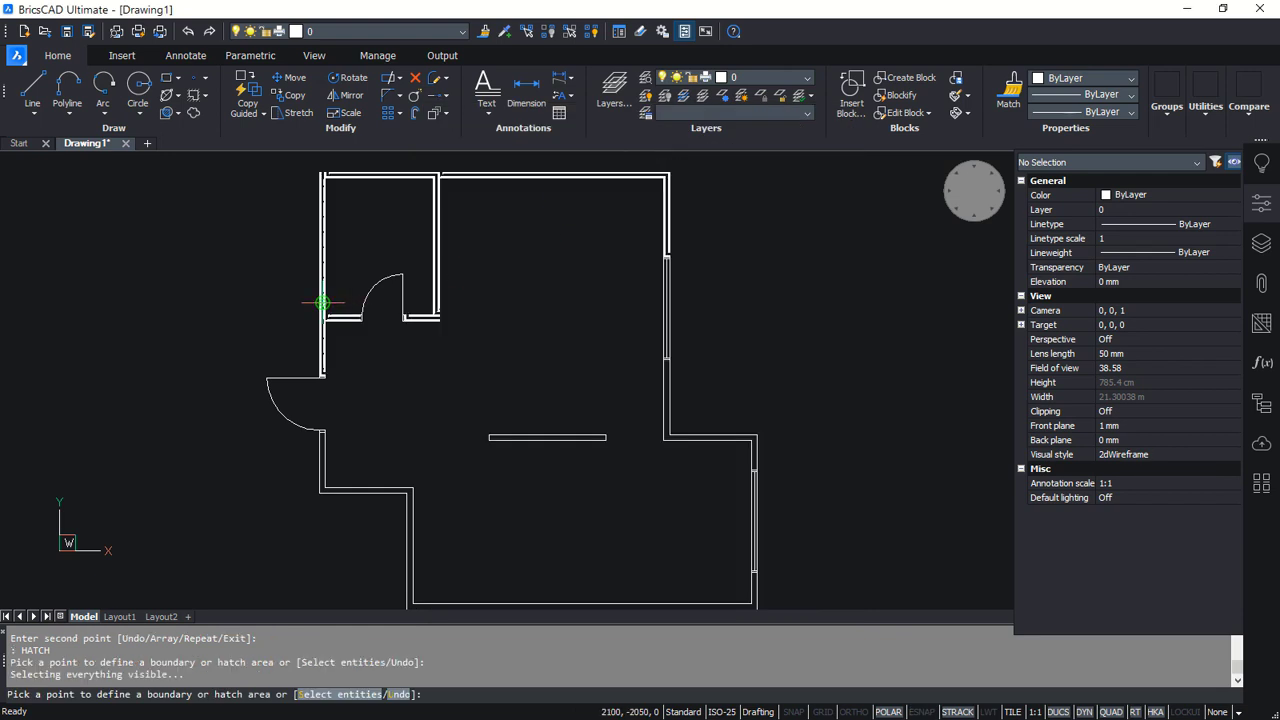
{"action": "left_click", "coordinate": [495, 437]}
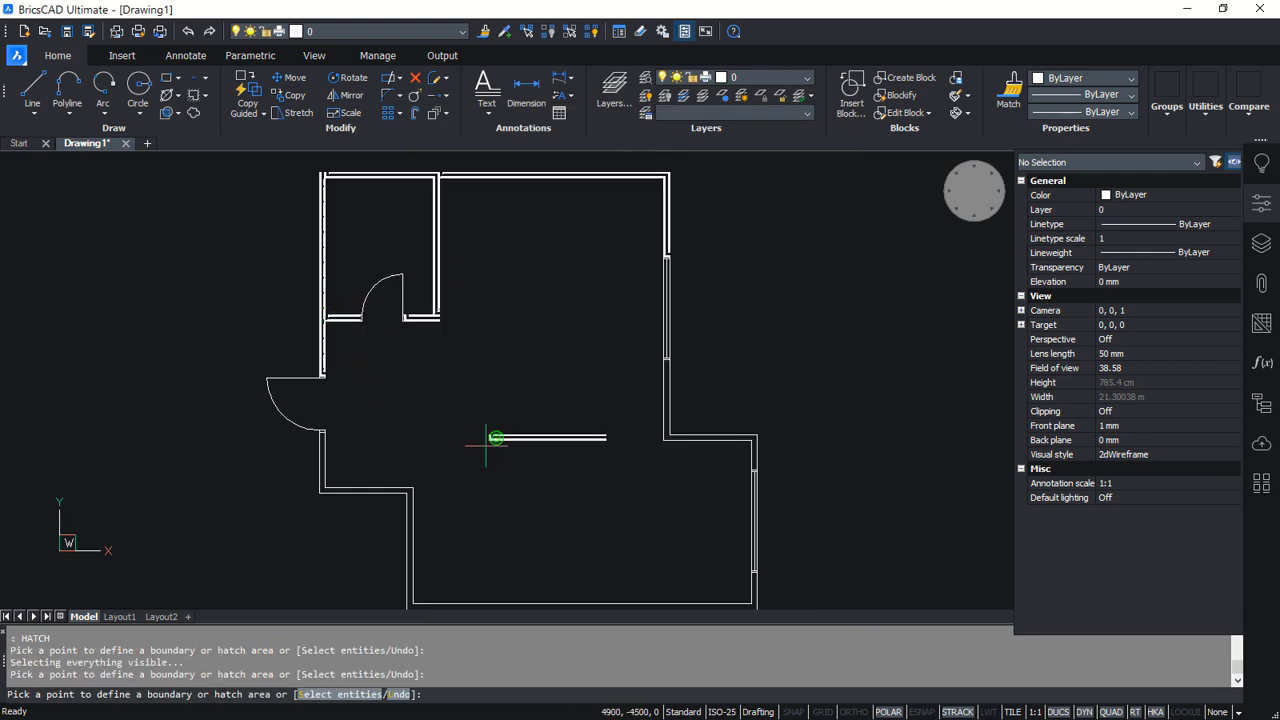
{"action": "middle_click_drag", "start_coordinate": [412, 513], "coordinate": [410, 485]}
{"action": "left_click", "coordinate": [407, 480]}
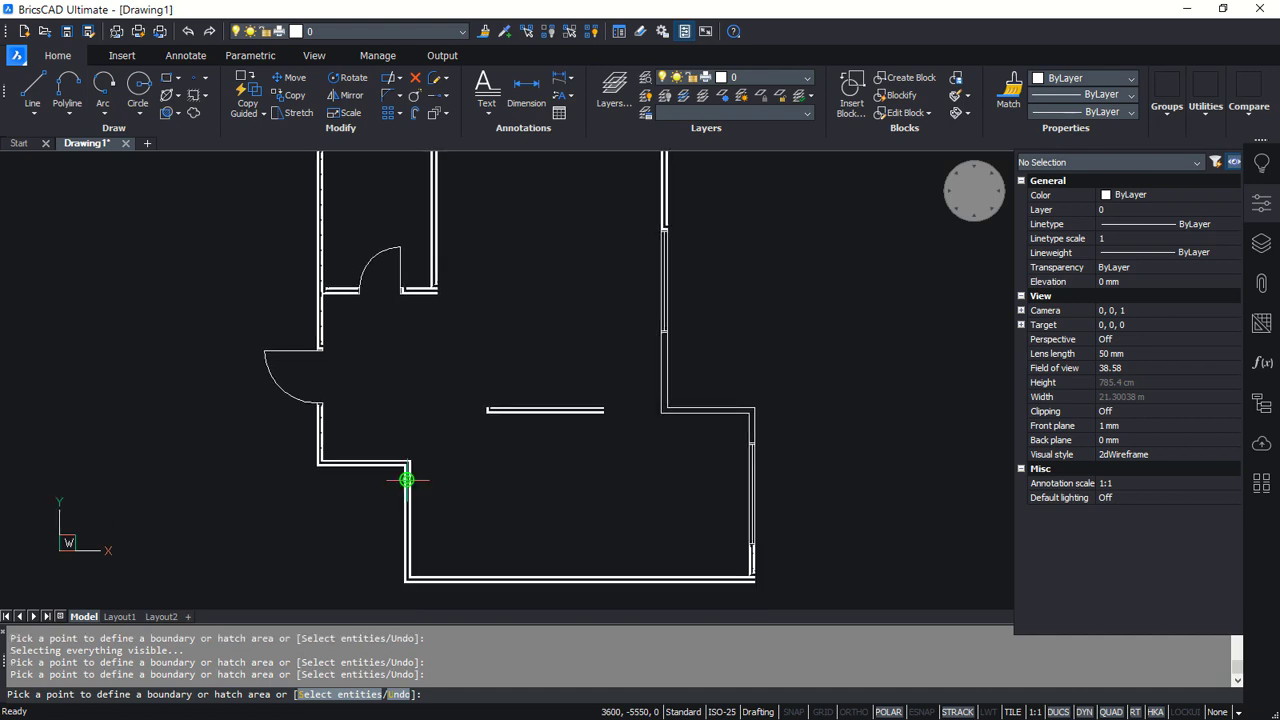
{"action": "left_click", "coordinate": [688, 410]}
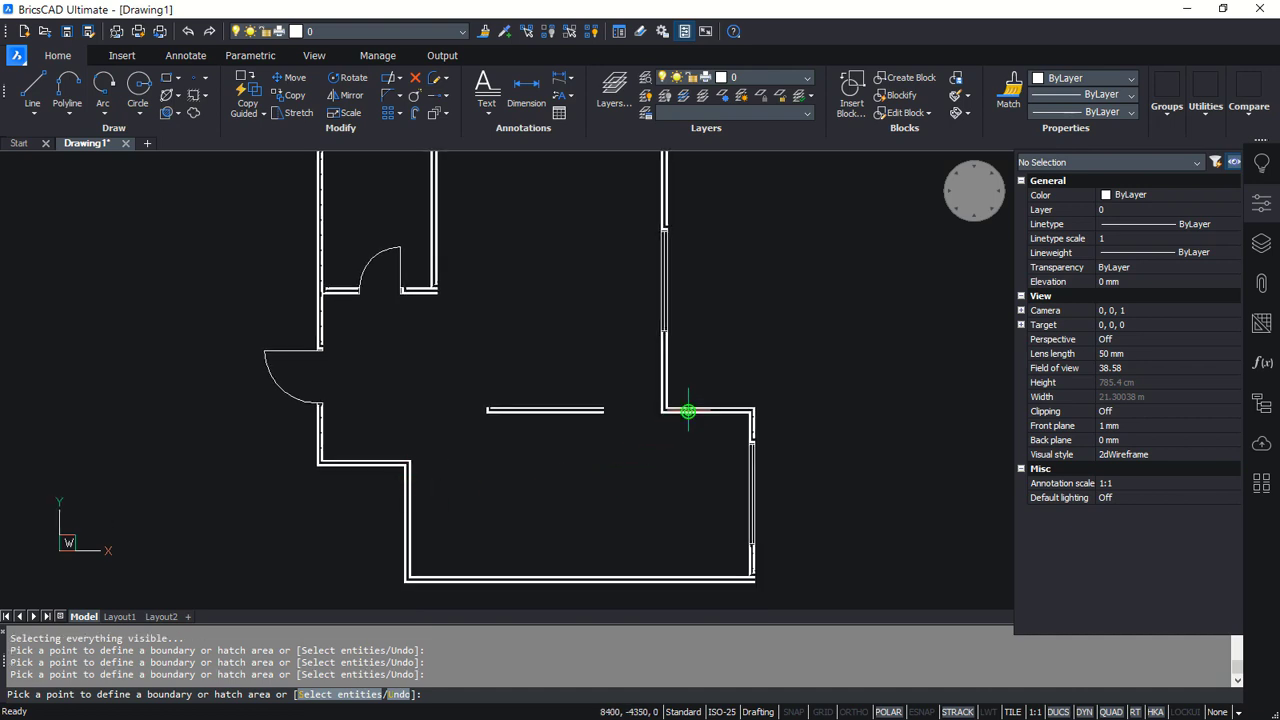
{"action": "middle_click_drag", "start_coordinate": [555, 345], "coordinate": [556, 353]}
{"action": "key", "text": "Return"}
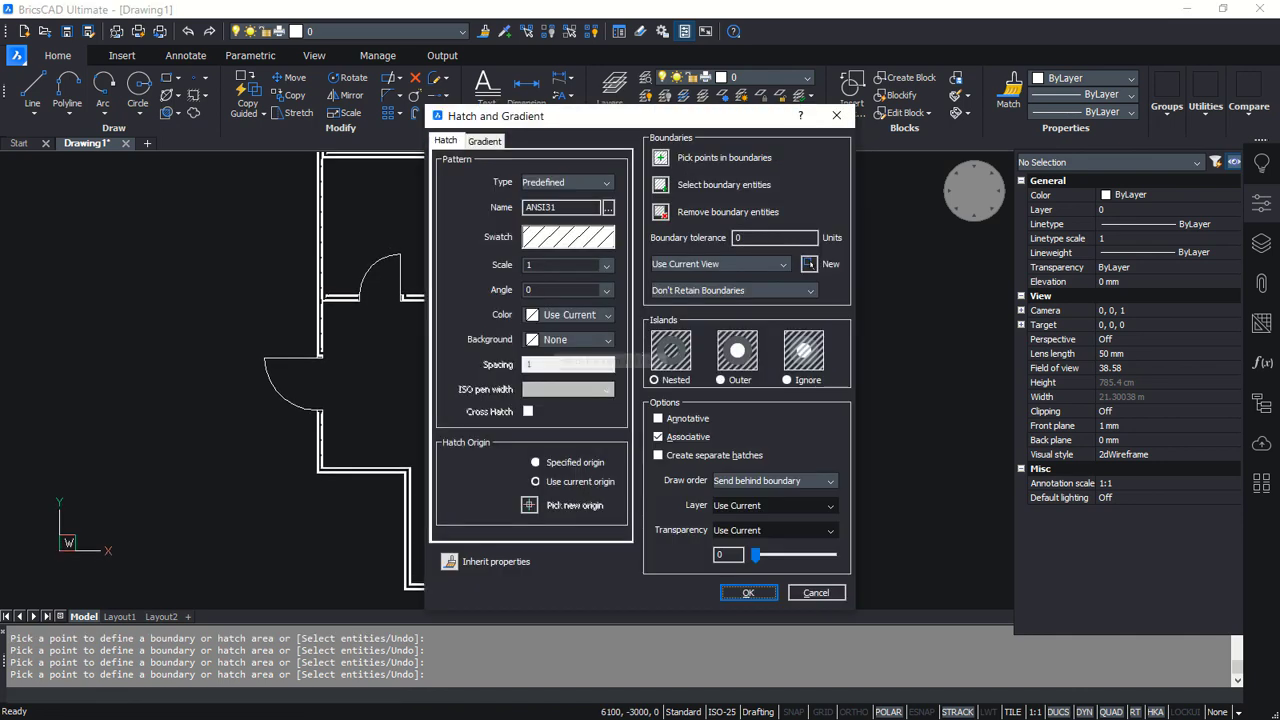
{"action": "double_click", "coordinate": [543, 266]}
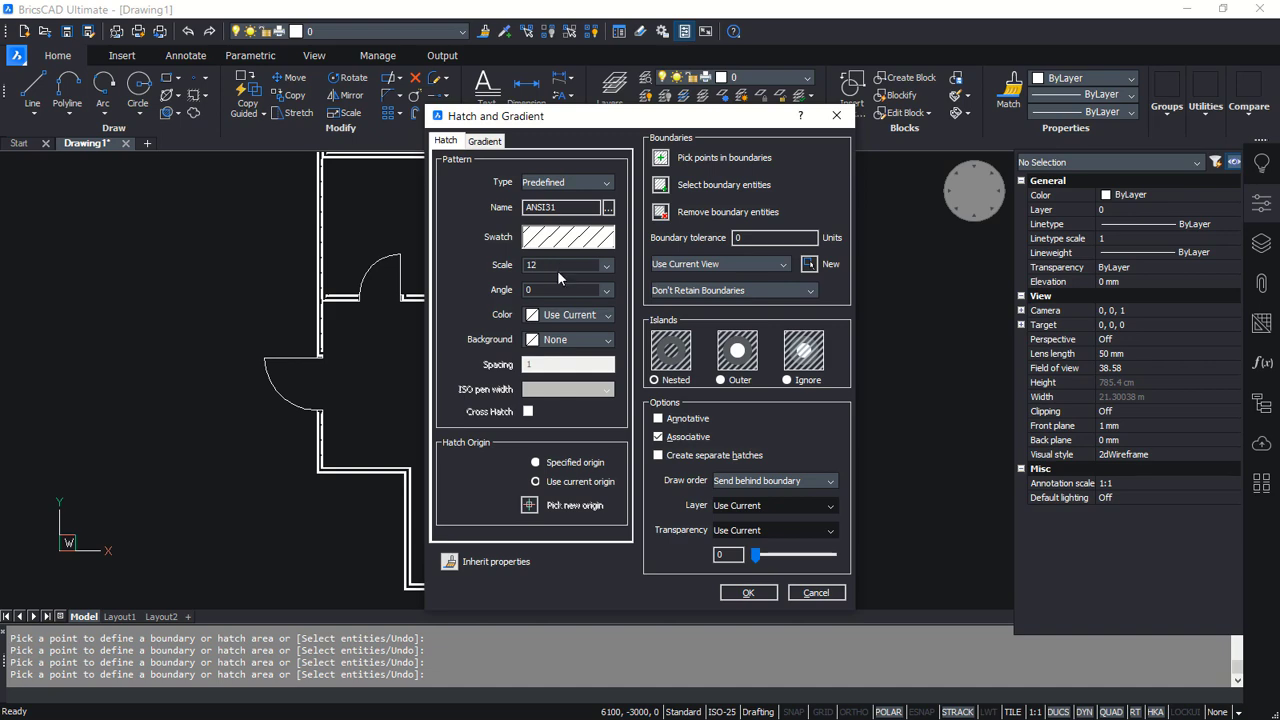
{"action": "left_click", "coordinate": [746, 593]}
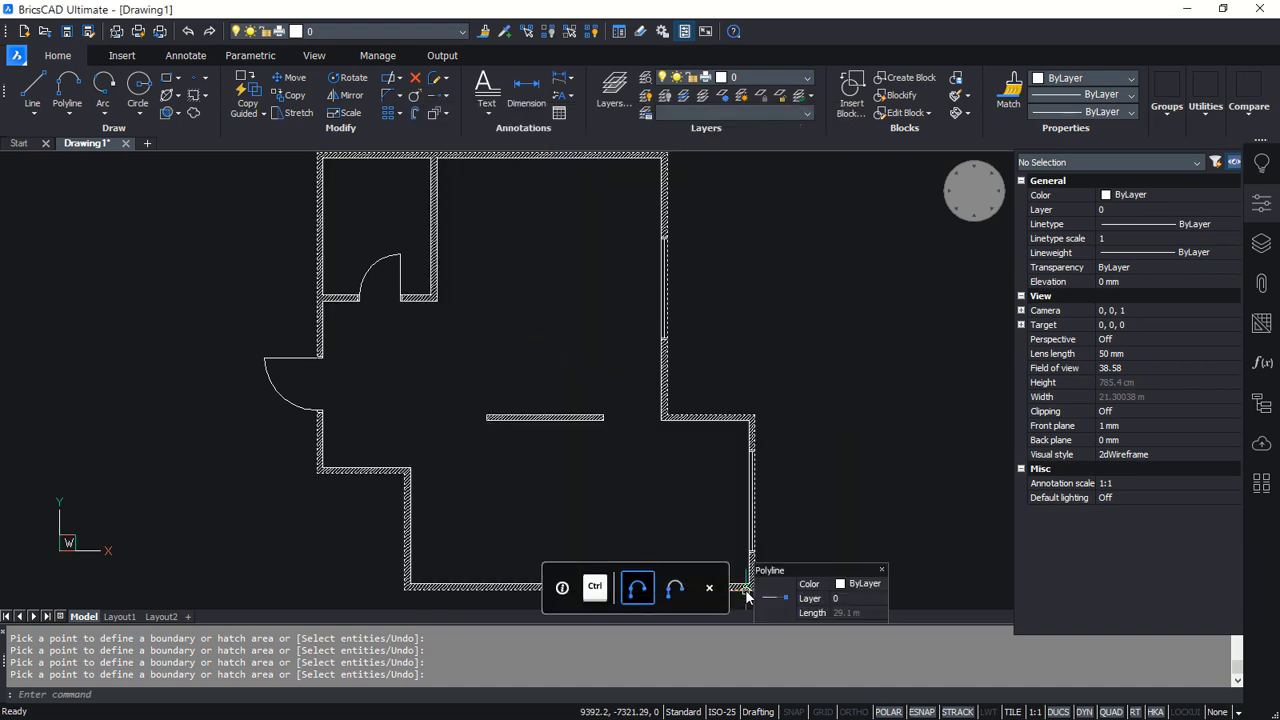
Change the wall hatch colour to yellow
{"action": "scroll", "coordinate": [414, 478], "scroll_direction": "up", "scroll_amount": 6}
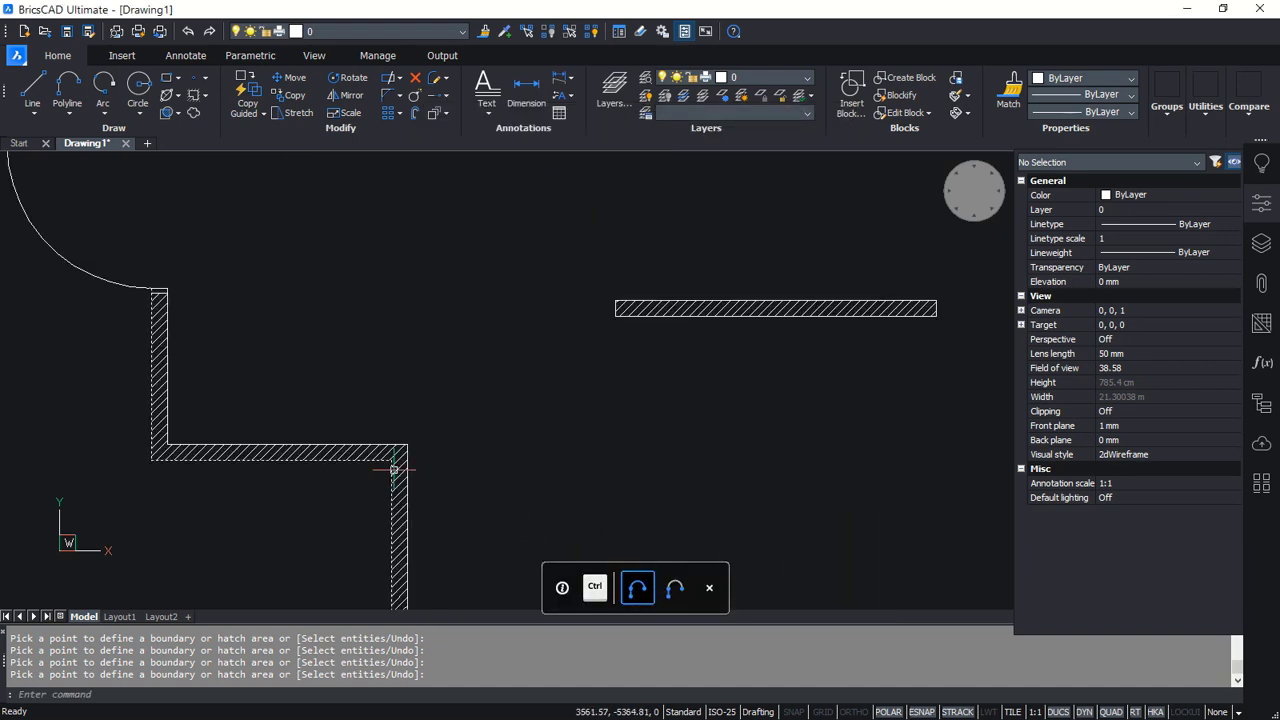
{"action": "double_click", "coordinate": [402, 436]}
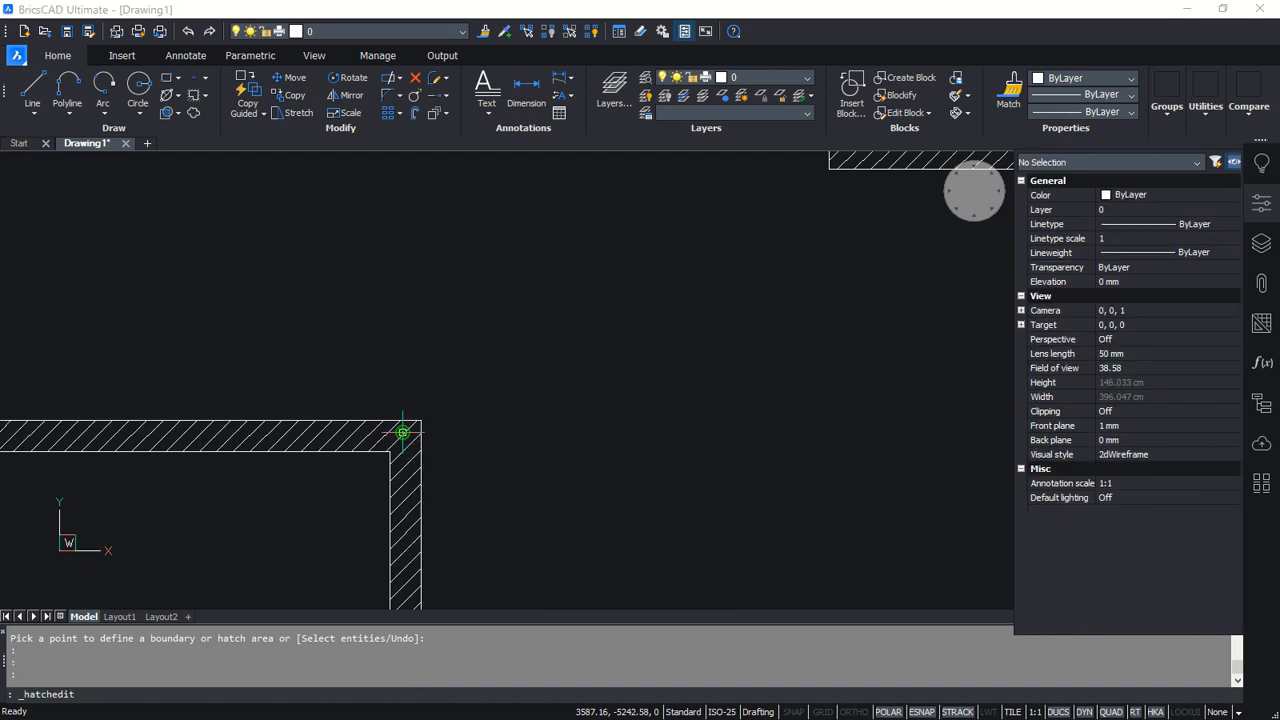
{"action": "left_click", "coordinate": [575, 316]}
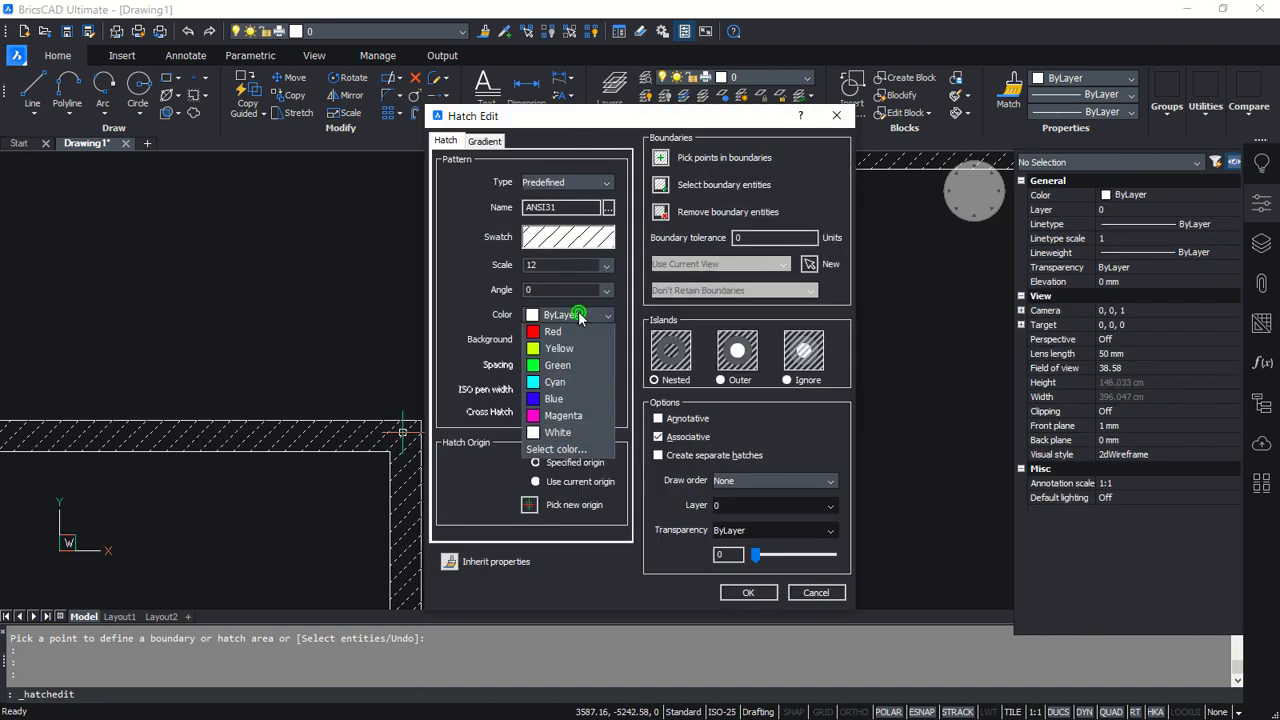
{"action": "left_click", "coordinate": [558, 399]}
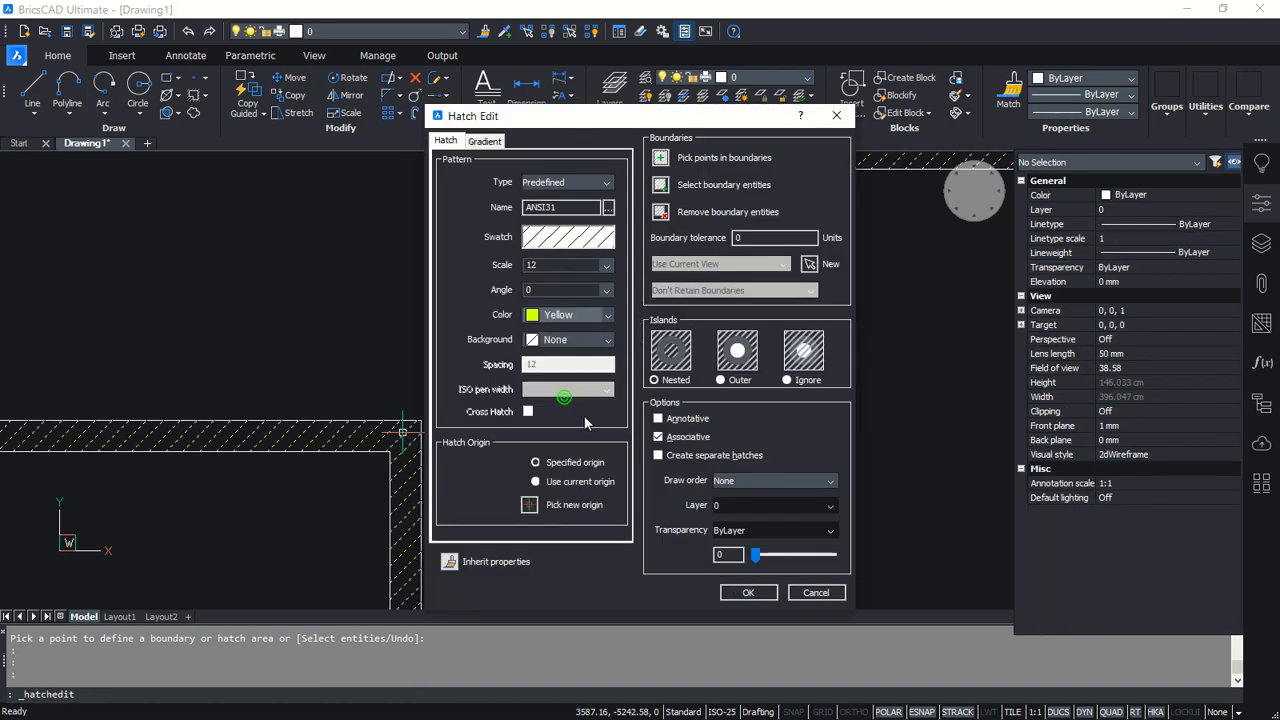
{"action": "left_click", "coordinate": [746, 592]}
Add the multiline text "KITCHEN" near the top of the large upper right room
{"action": "scroll", "coordinate": [623, 433], "scroll_direction": "down", "scroll_amount": 8}
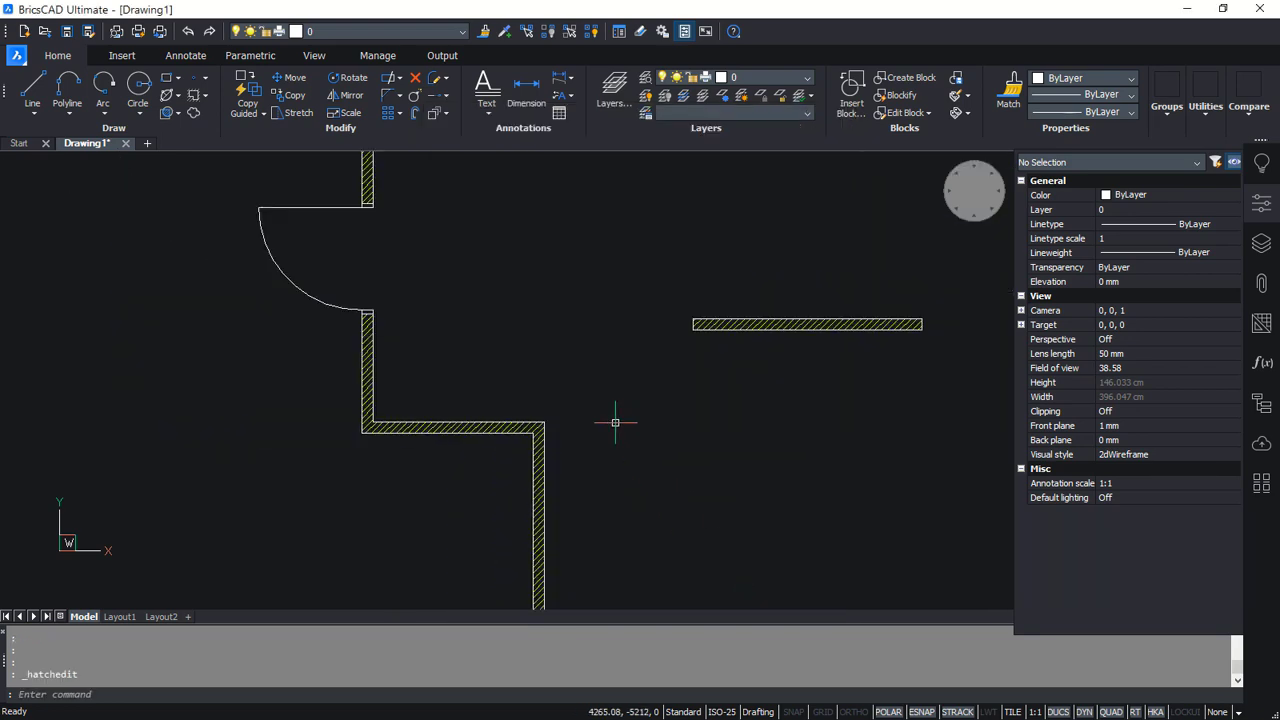
{"action": "middle_click_drag", "start_coordinate": [685, 496], "coordinate": [665, 497]}
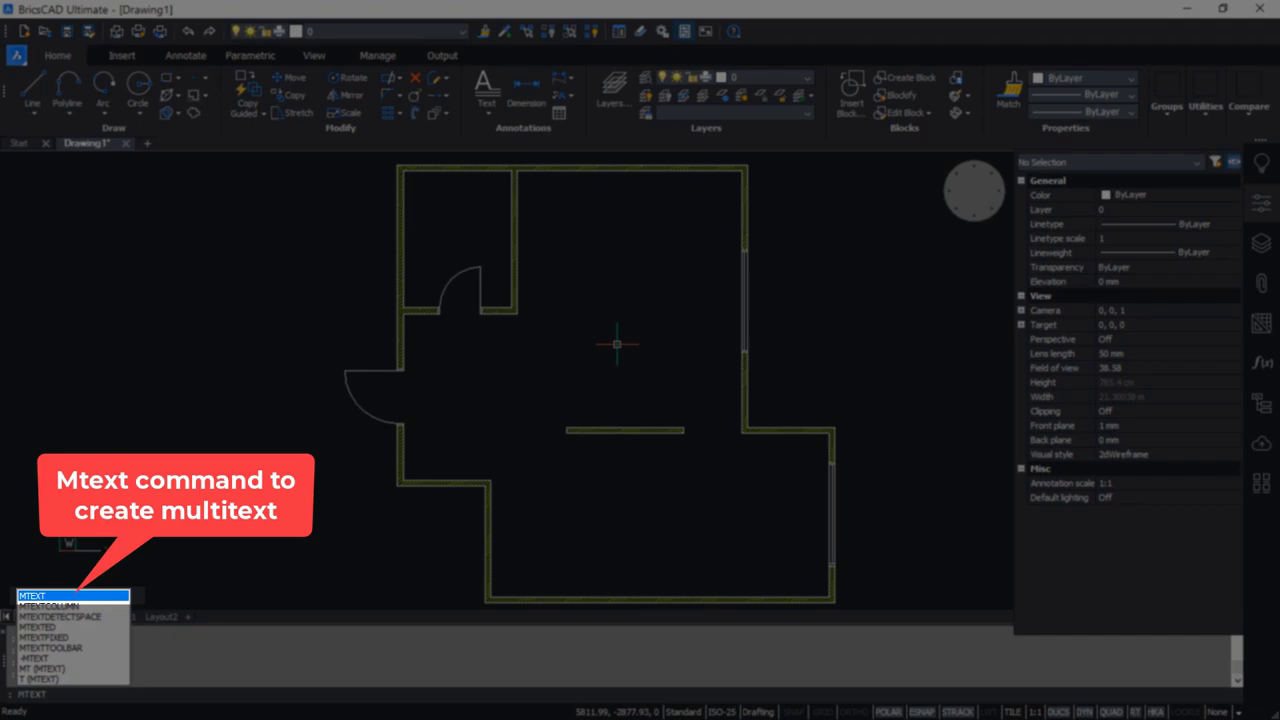
{"action": "key", "text": "Return"}
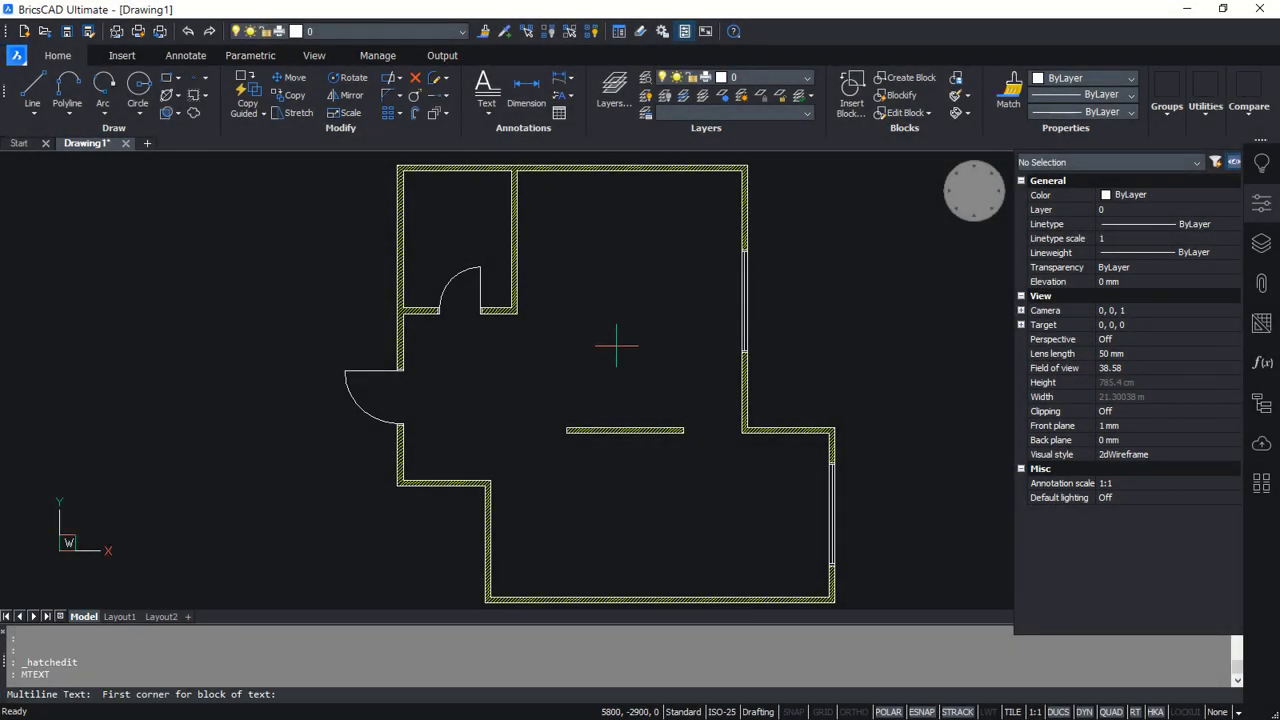
{"action": "left_click", "coordinate": [584, 192]}
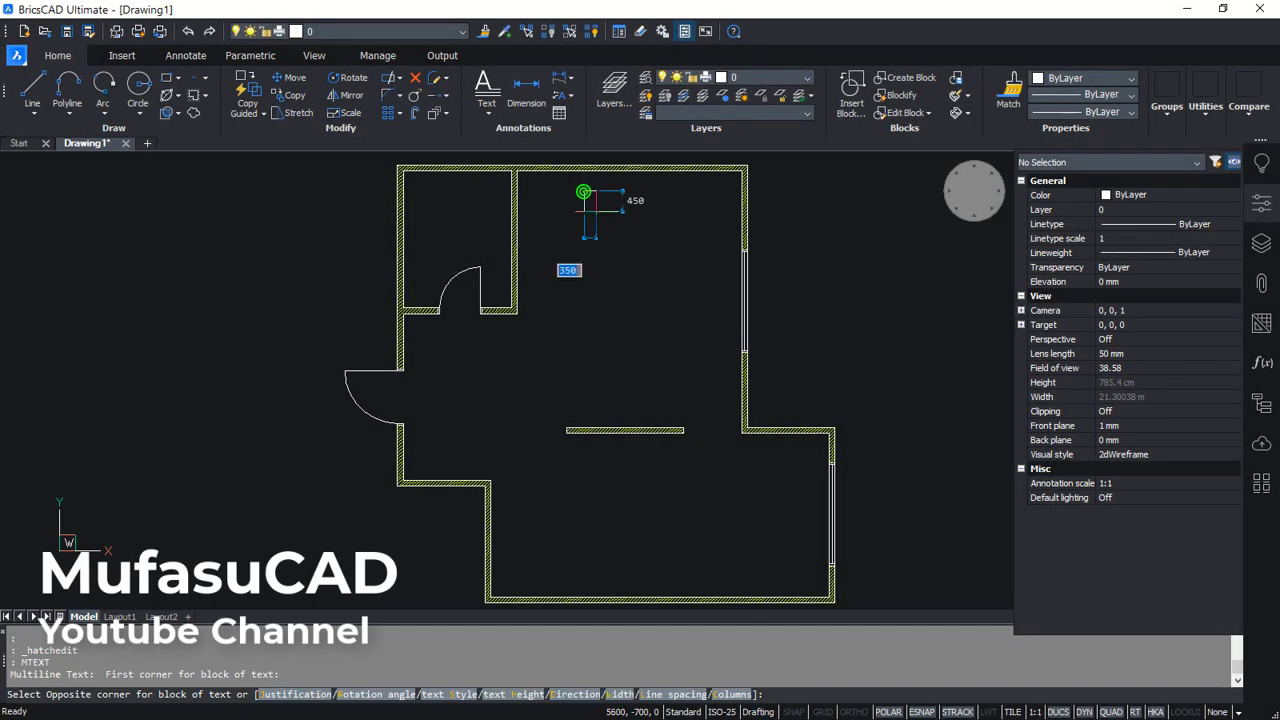
{"action": "left_click", "coordinate": [700, 262]}
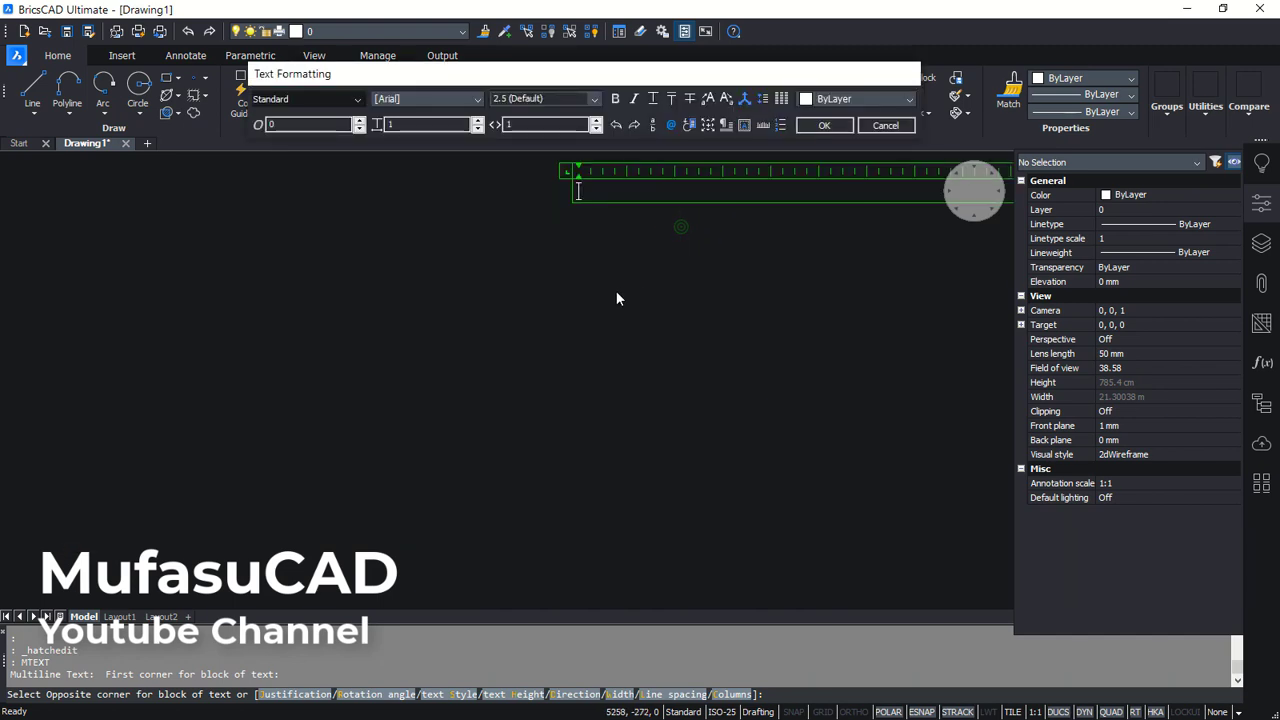
{"action": "type", "text": "kitr"}
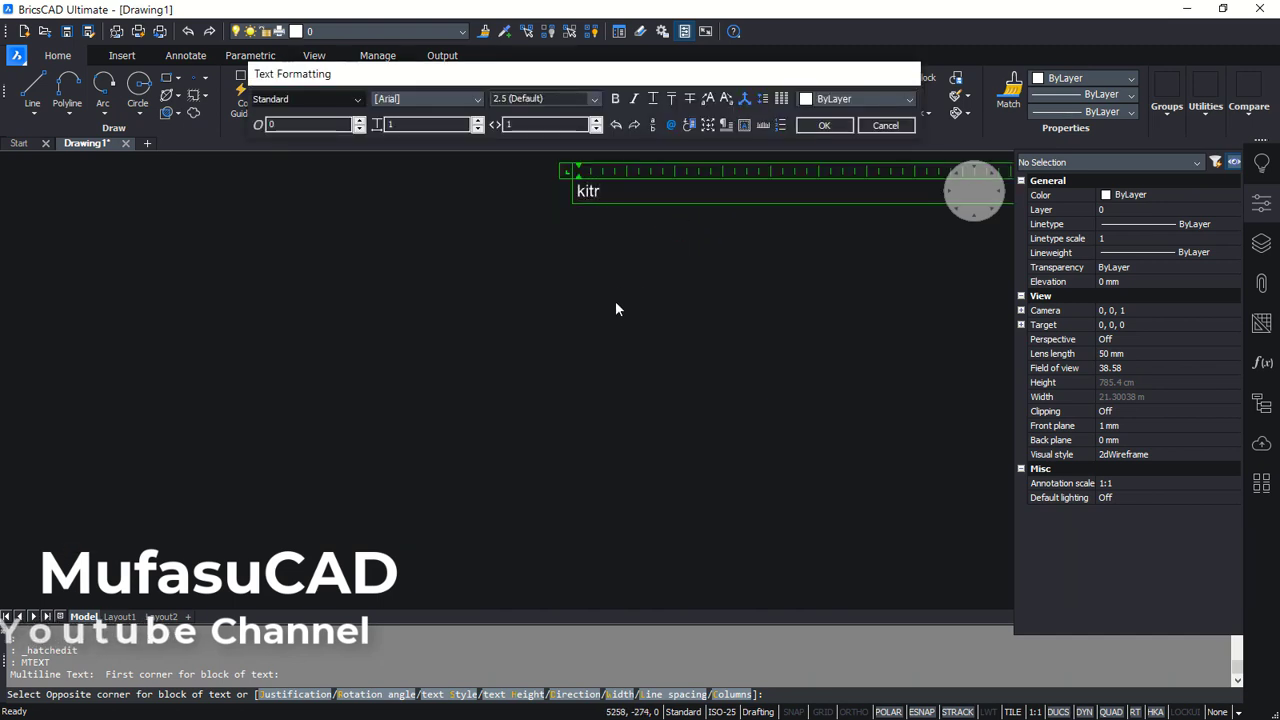
{"action": "key", "text": "BackSpace"}
{"action": "key", "text": "BackSpace"}
{"action": "key", "text": "BackSpace"}
{"action": "type", "text": "KIT"}
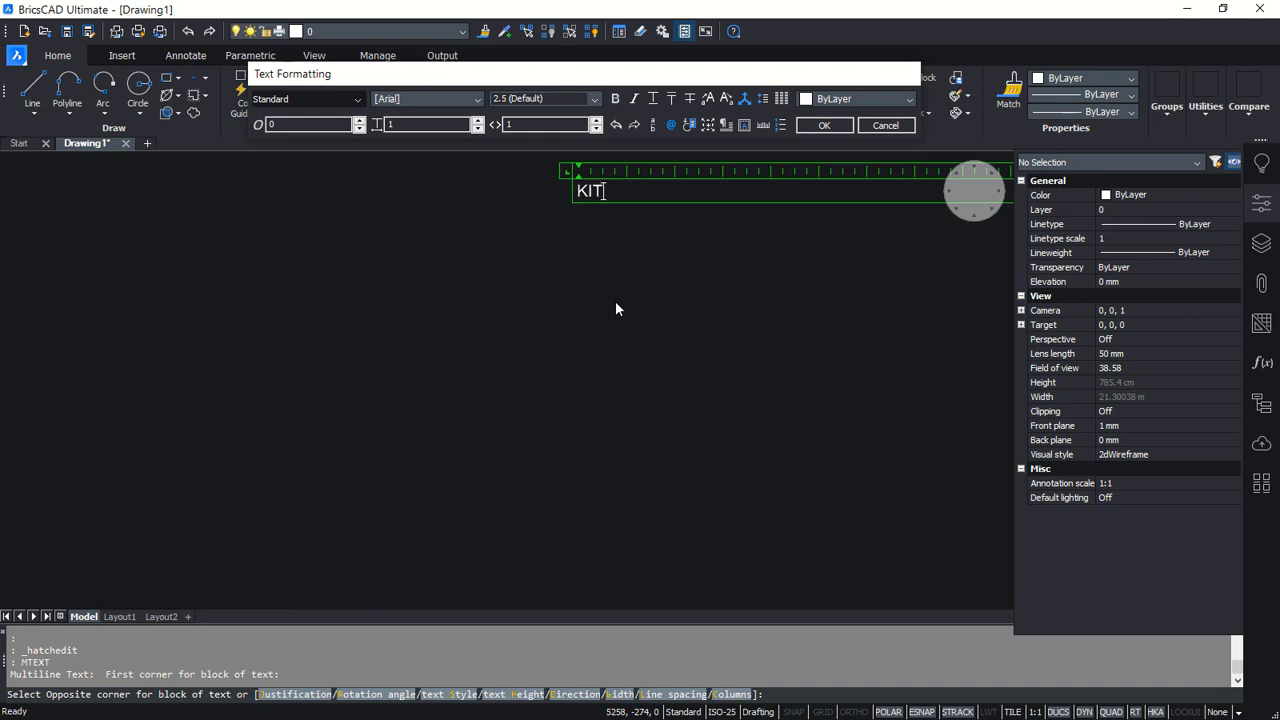
{"action": "type", "text": "CHEN"}
{"action": "left_click", "coordinate": [615, 303]}
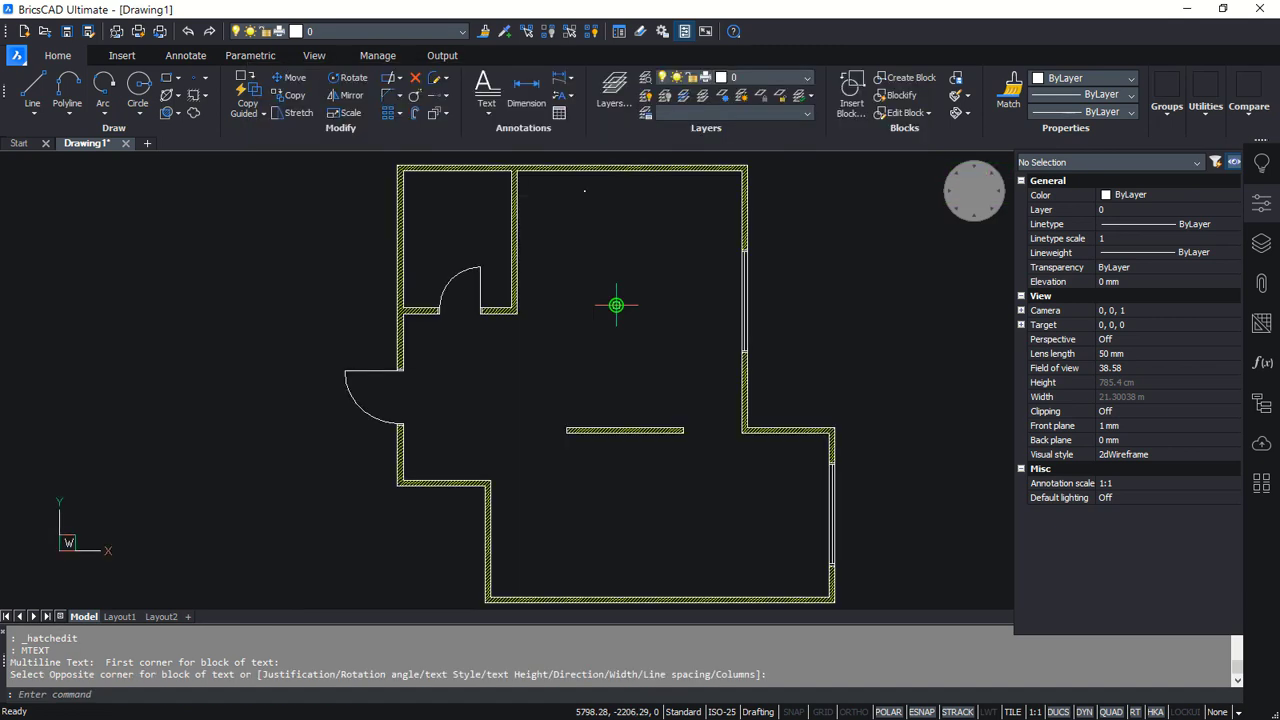
Set the text height of the KITCHEN label to 120 mm
{"action": "left_click", "coordinate": [643, 221]}
{"action": "left_click", "coordinate": [571, 186]}
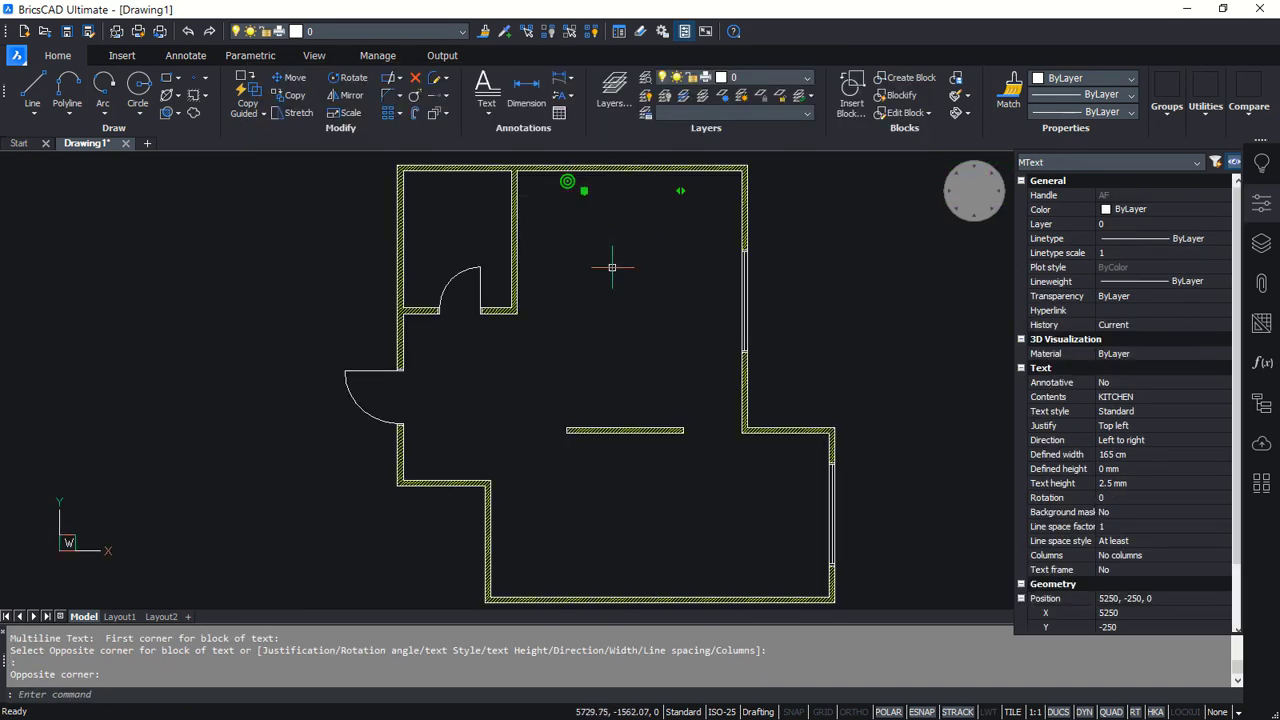
{"action": "left_click", "coordinate": [1115, 483]}
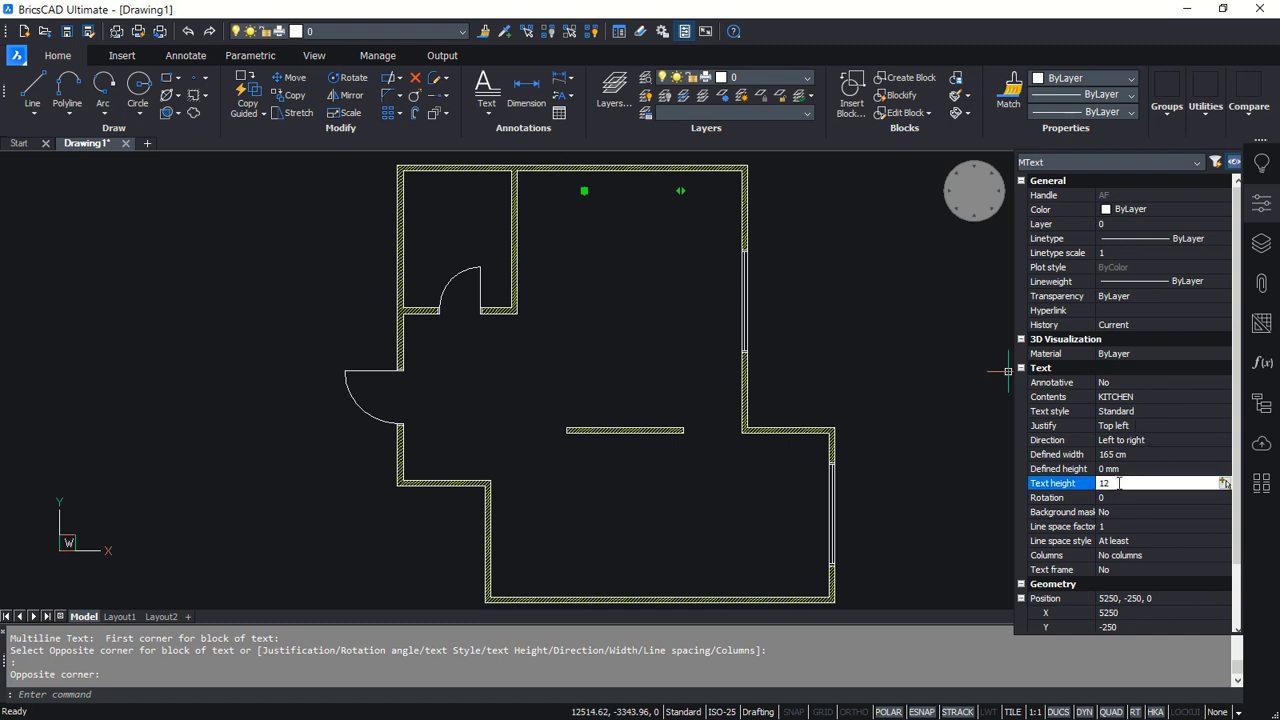
{"action": "left_click", "coordinate": [1138, 468]}
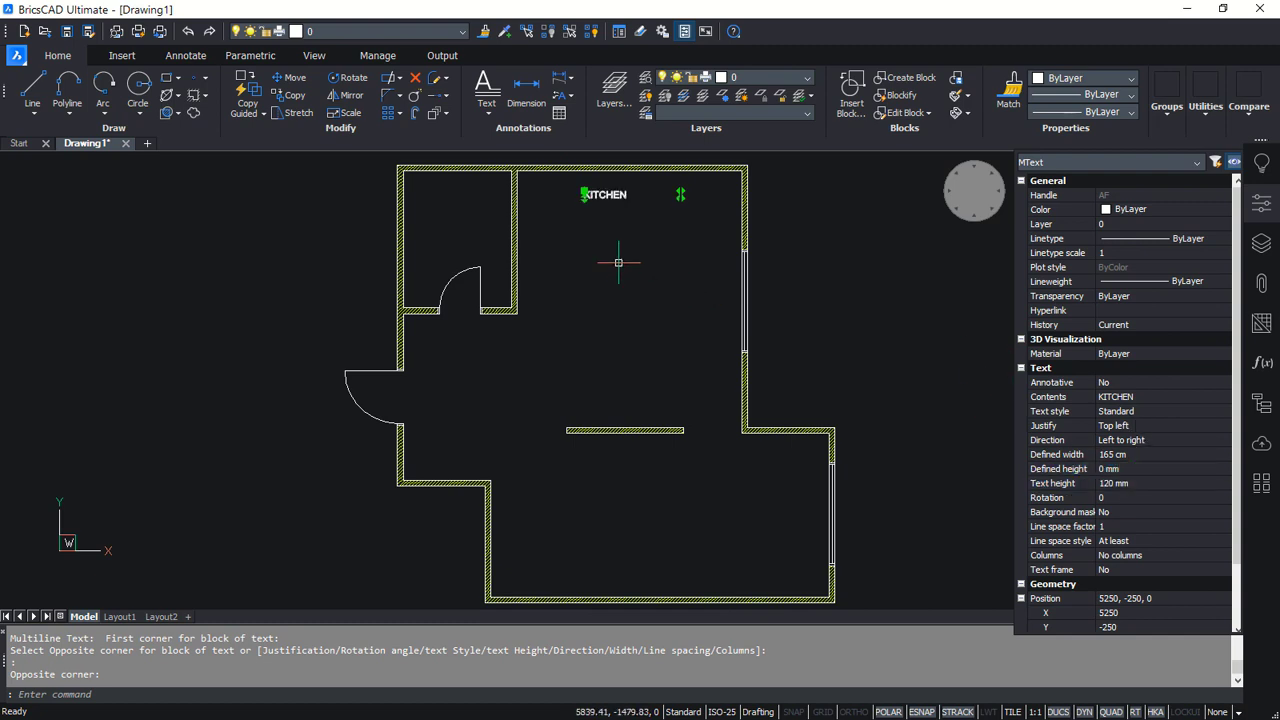
{"action": "key", "text": "Escape"}
Move the KITCHEN label slightly to the right within the large upper right room
{"action": "middle_click_drag", "start_coordinate": [625, 282], "coordinate": [614, 291]}
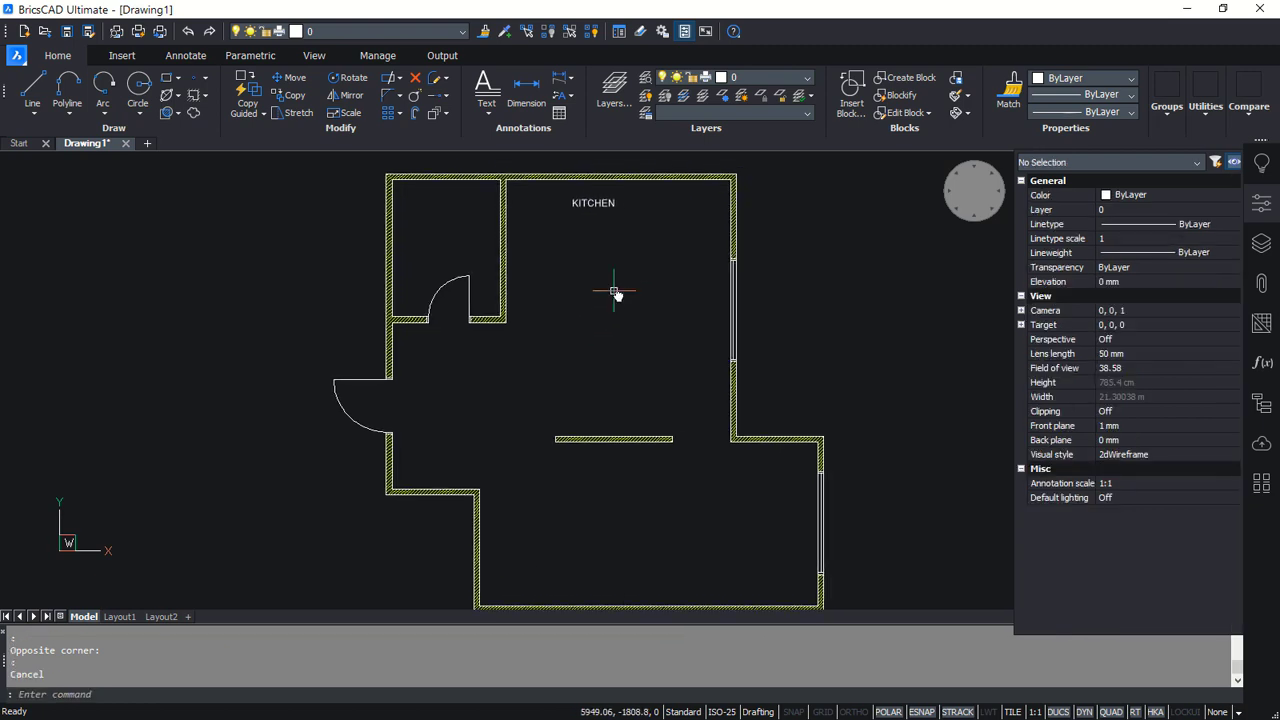
{"action": "type", "text": "m"}
{"action": "key", "text": "Return"}
{"action": "left_click", "coordinate": [620, 260]}
{"action": "left_click", "coordinate": [592, 192]}
{"action": "key", "text": "Return"}
{"action": "left_click", "coordinate": [596, 287]}
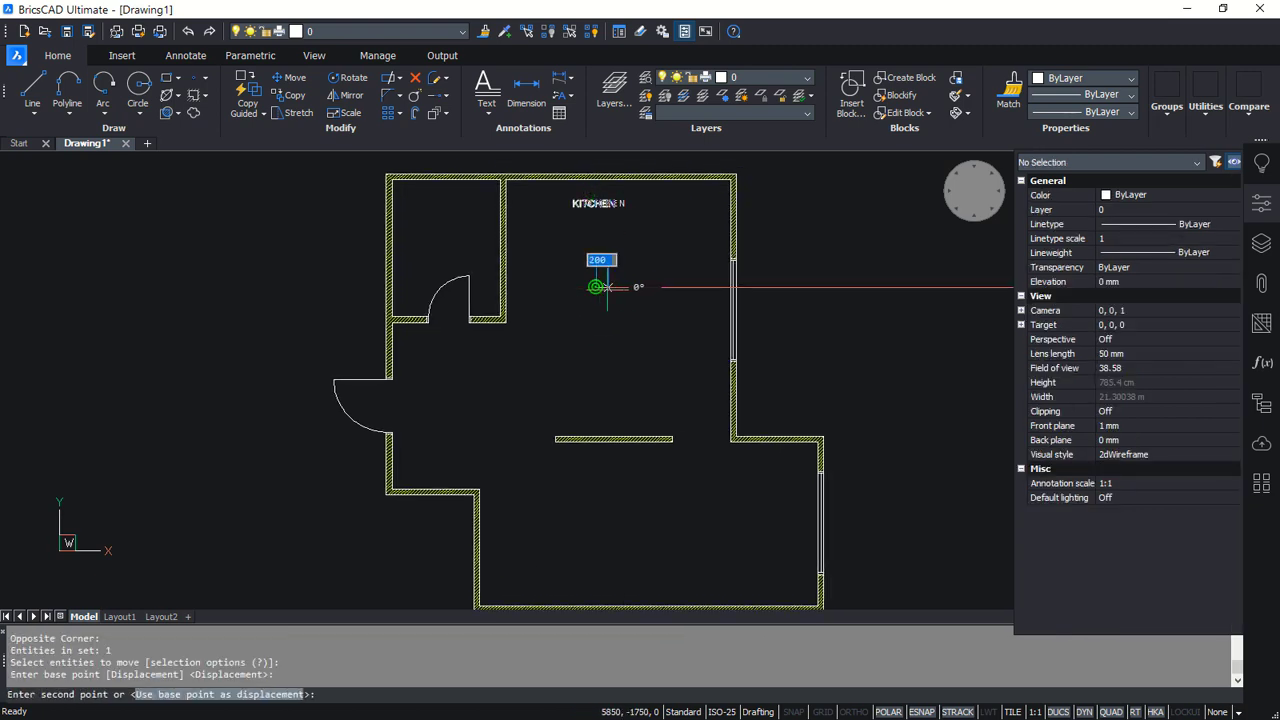
{"action": "left_click", "coordinate": [614, 287]}
Move the KITCHEN label slightly down, away from the top wall
{"action": "key", "text": "Return"}
{"action": "left_click", "coordinate": [630, 237]}
{"action": "left_click", "coordinate": [612, 200]}
{"action": "key", "text": "Return"}
{"action": "left_click", "coordinate": [686, 249]}
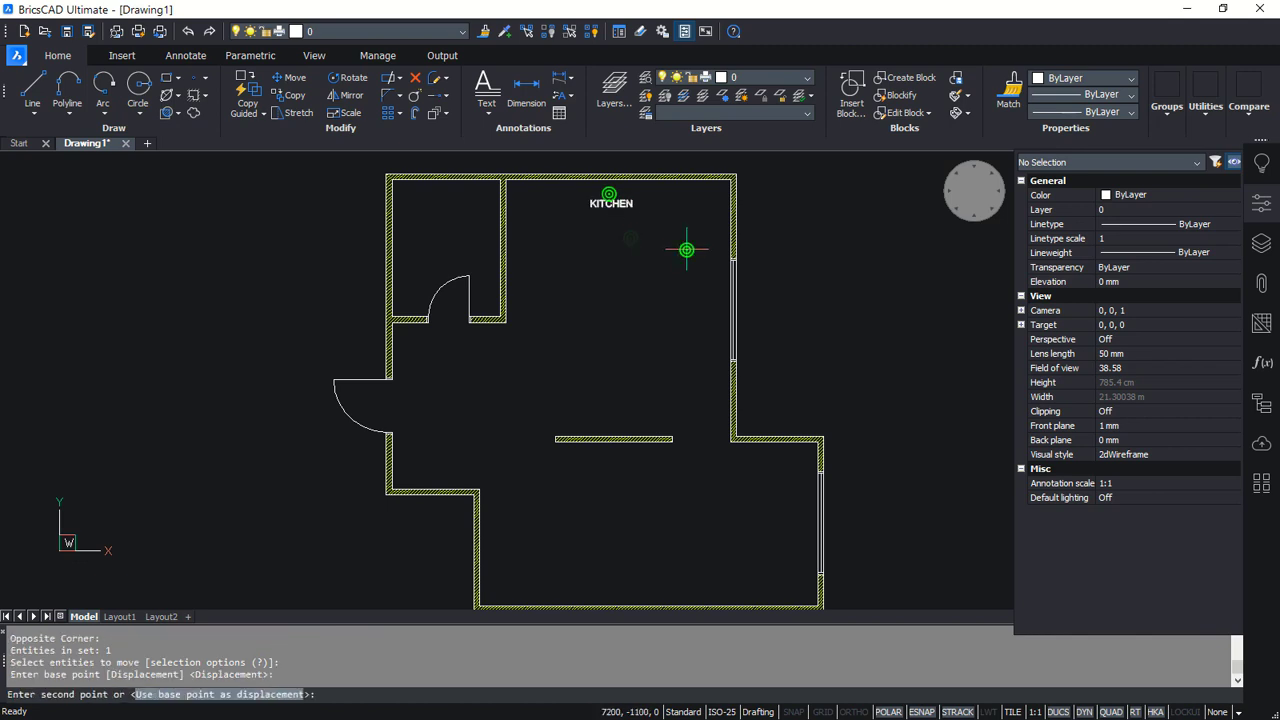
{"action": "left_click", "coordinate": [686, 258]}
Copy the KITCHEN label into the small upper left room, above the freestanding wall, into the lower left area and beside the lower right window
{"action": "type", "text": "C"}
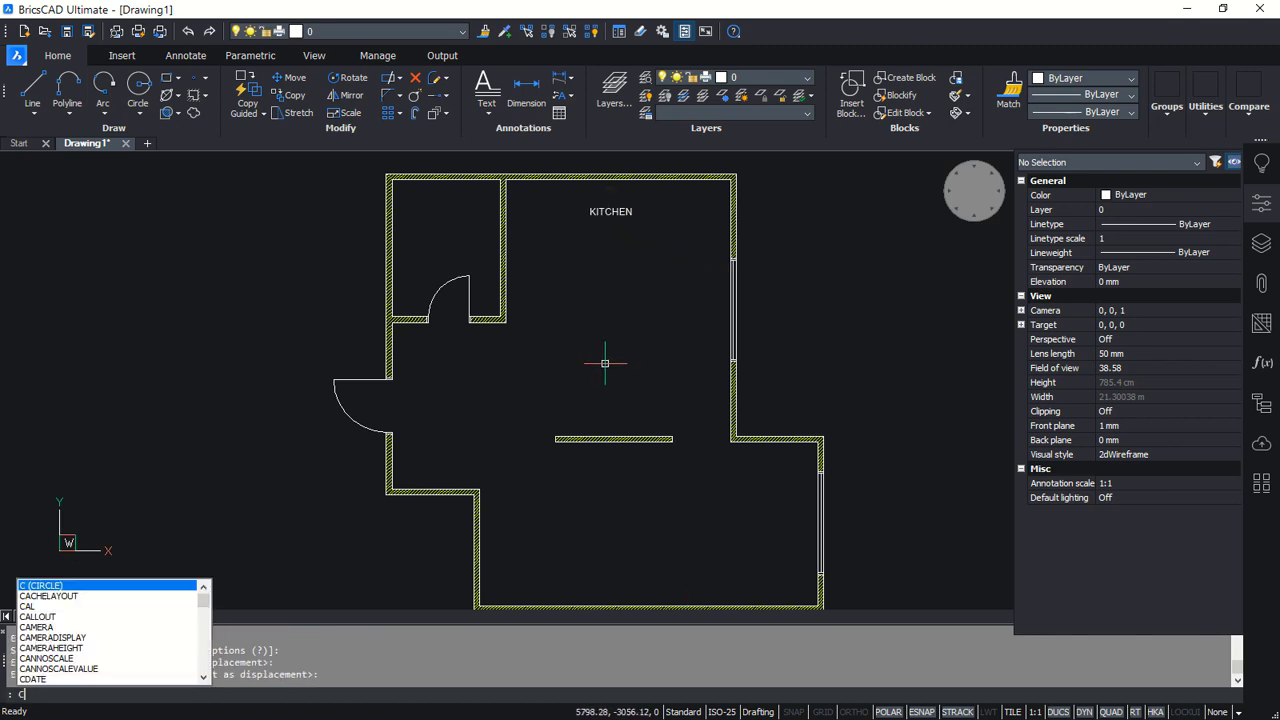
{"action": "type", "text": "O"}
{"action": "key", "text": "Return"}
{"action": "left_click", "coordinate": [649, 266]}
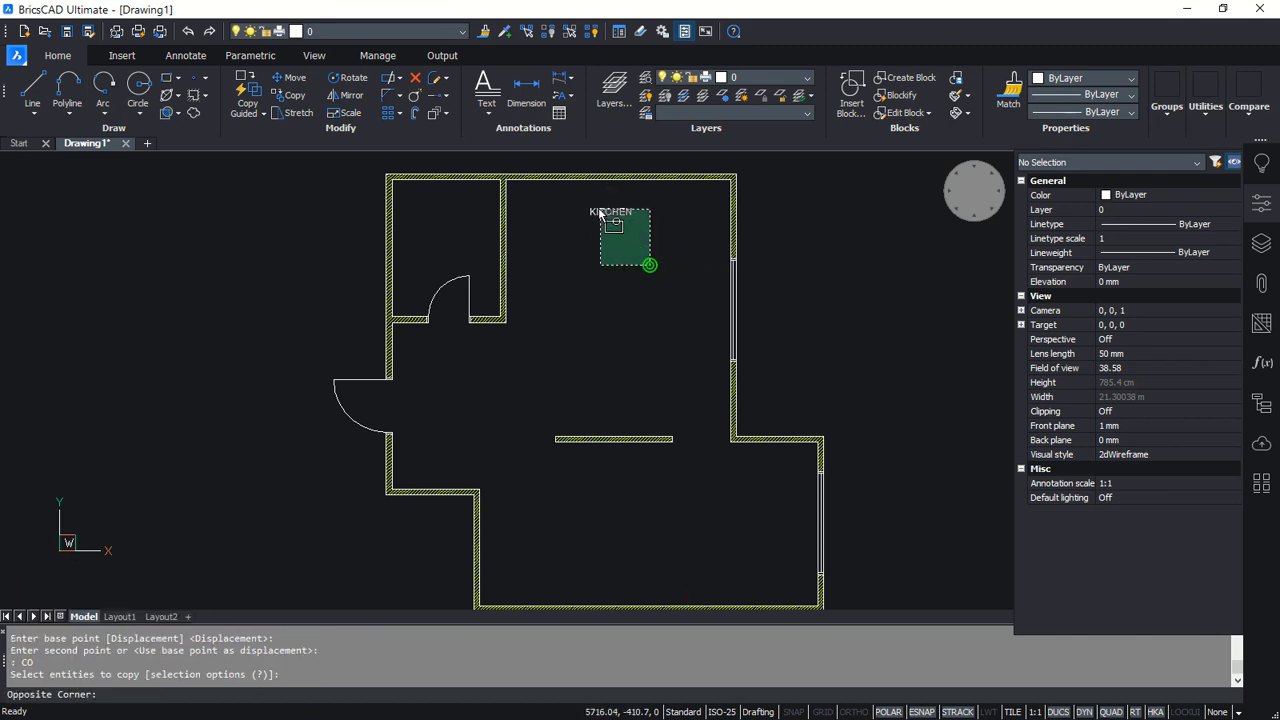
{"action": "left_click", "coordinate": [582, 198]}
{"action": "key", "text": "Return"}
{"action": "left_click", "coordinate": [608, 213]}
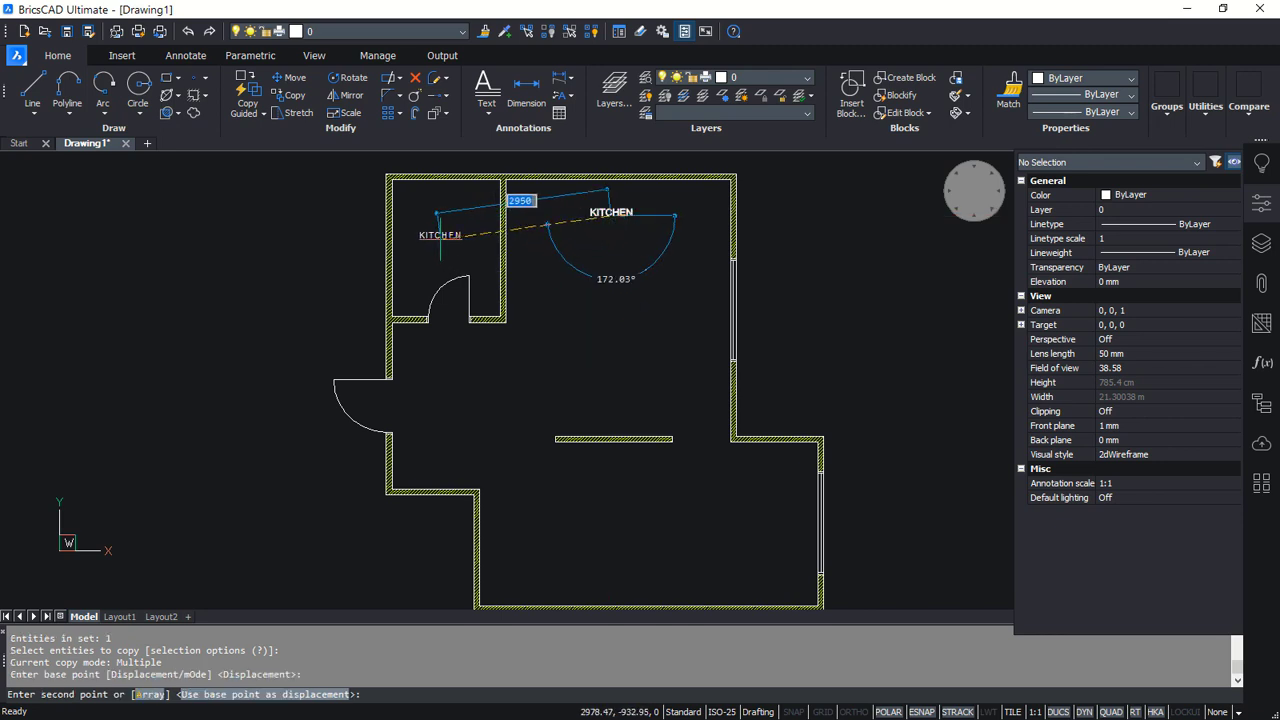
{"action": "left_click", "coordinate": [444, 236]}
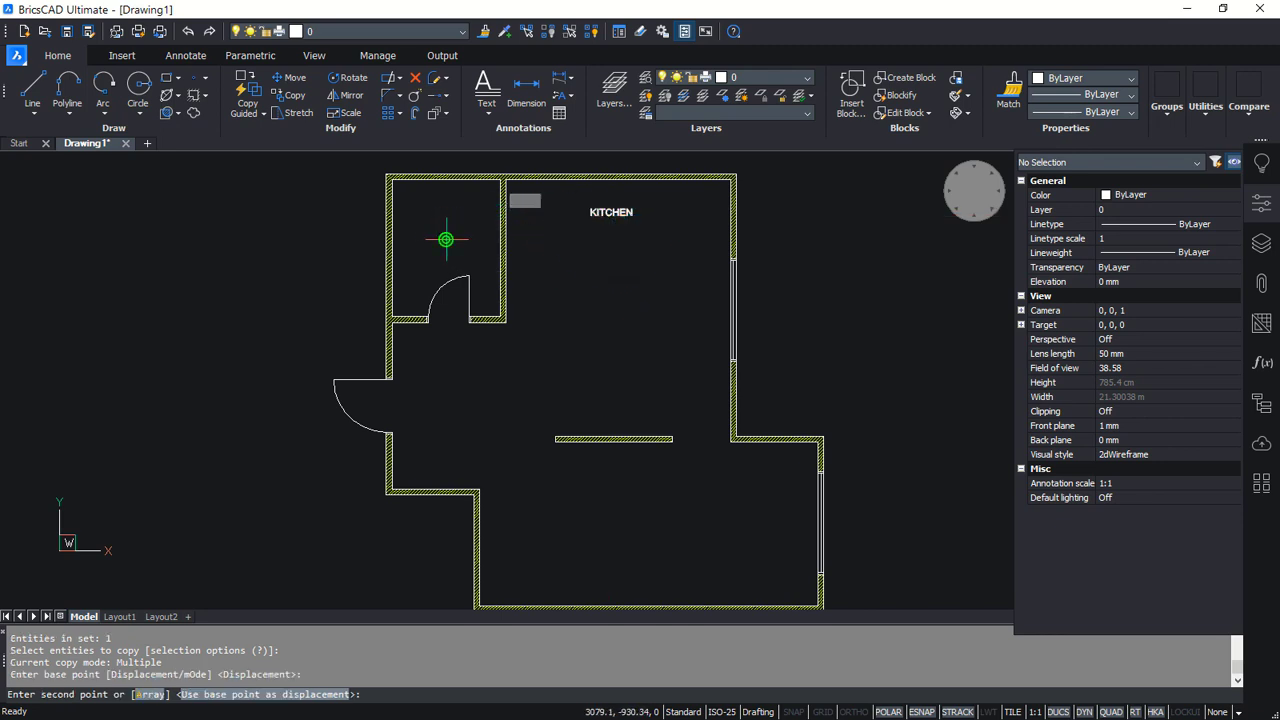
{"action": "left_click", "coordinate": [608, 399]}
{"action": "left_click", "coordinate": [570, 550]}
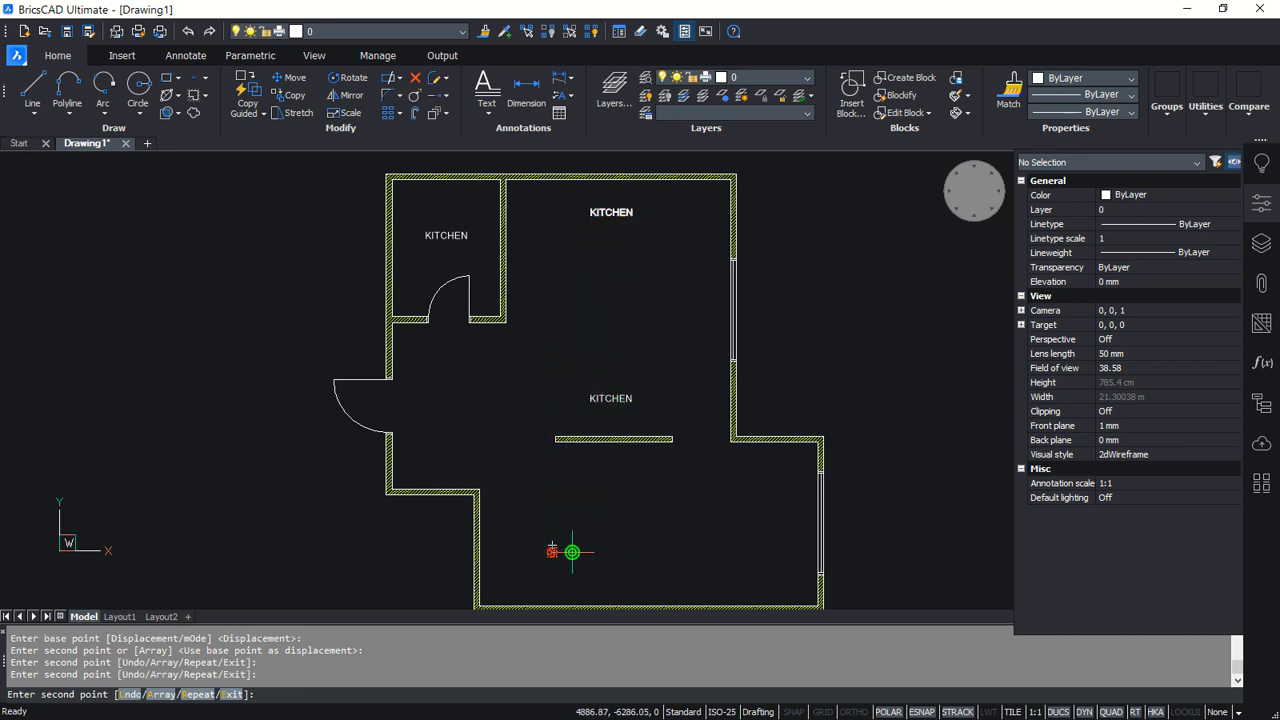
{"action": "left_click", "coordinate": [745, 521]}
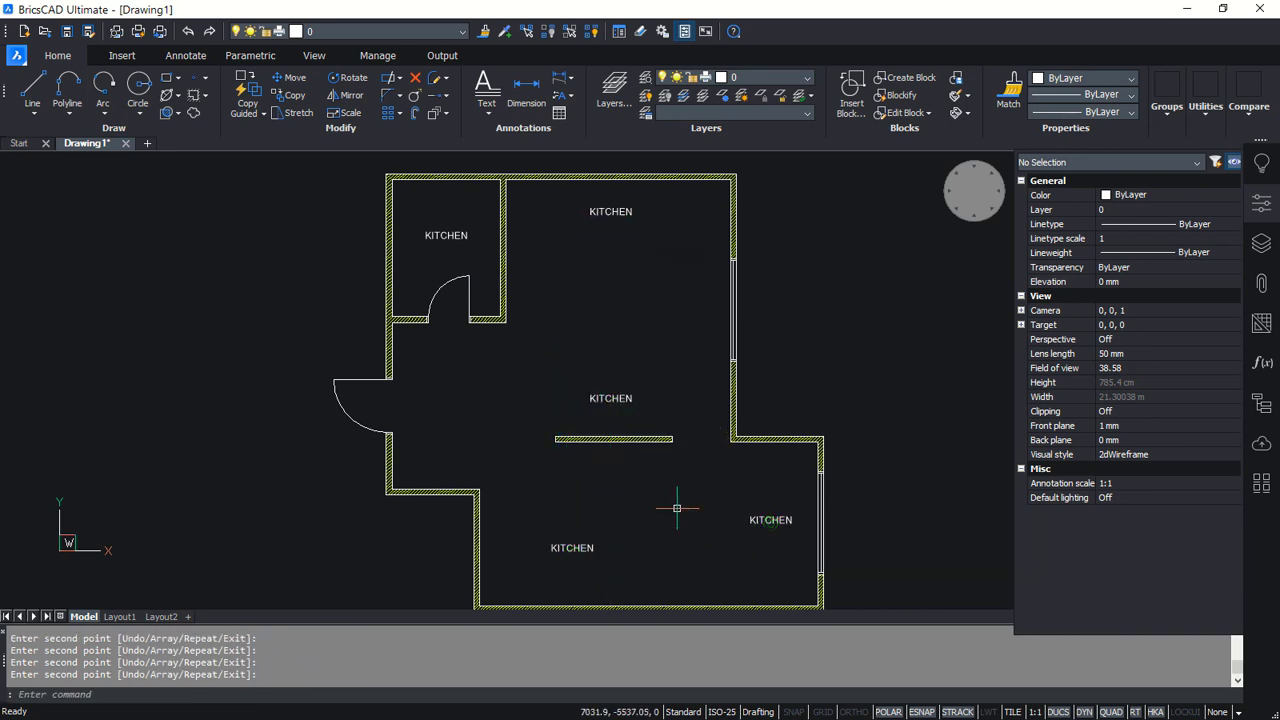
{"action": "key", "text": "Escape"}
Change the label above the freestanding wall to "DINING" and the lower left label to "LIVING"
{"action": "double_click", "coordinate": [610, 398]}
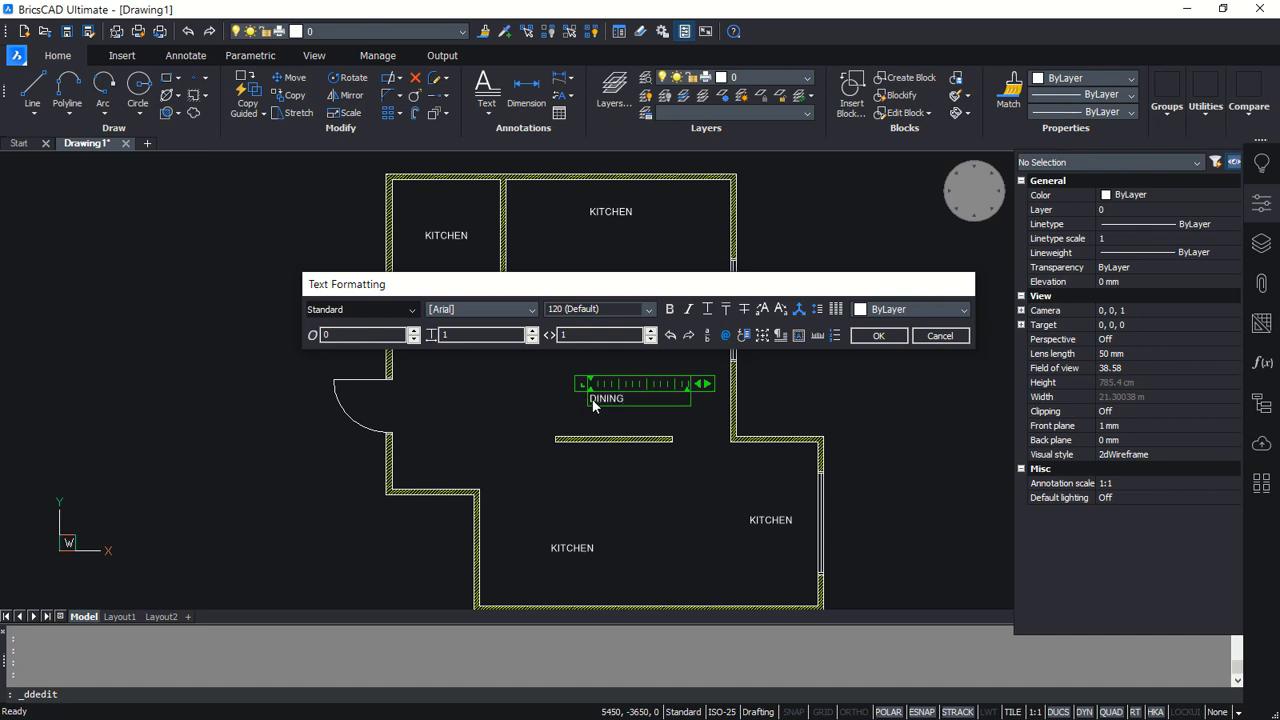
{"action": "left_click", "coordinate": [627, 494]}
{"action": "left_click", "coordinate": [572, 551]}
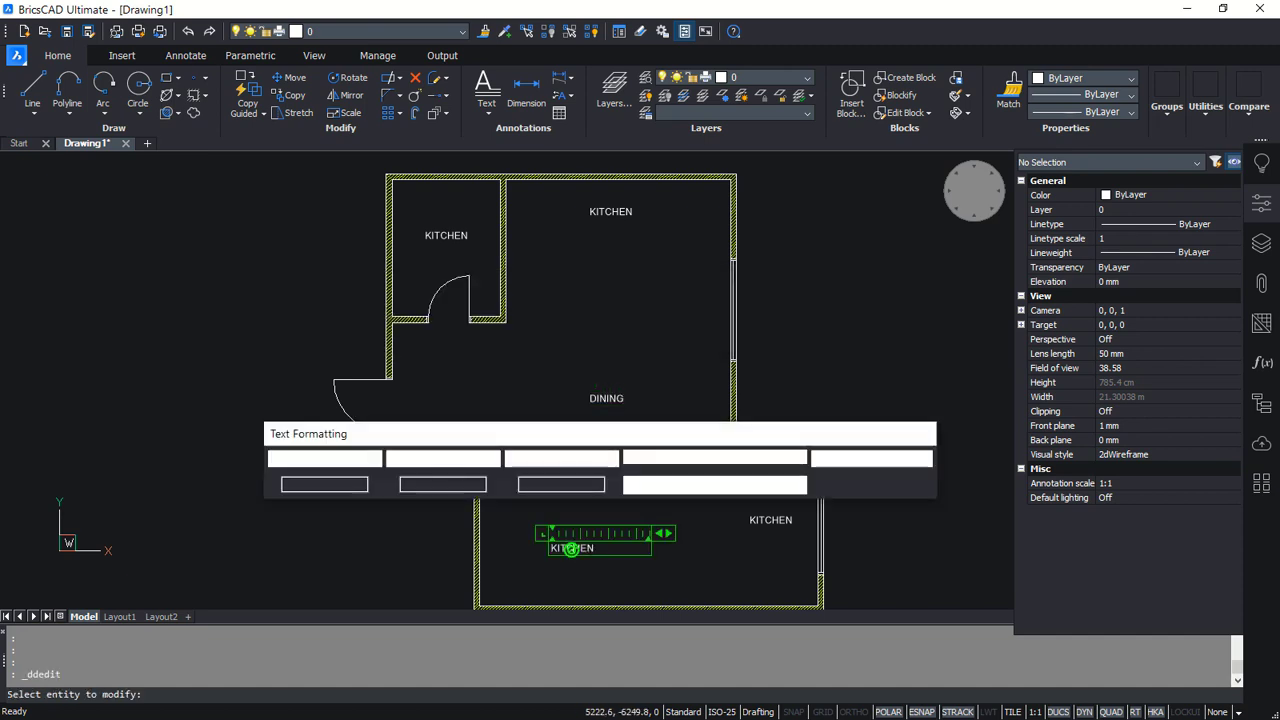
{"action": "type", "text": "LIVING"}
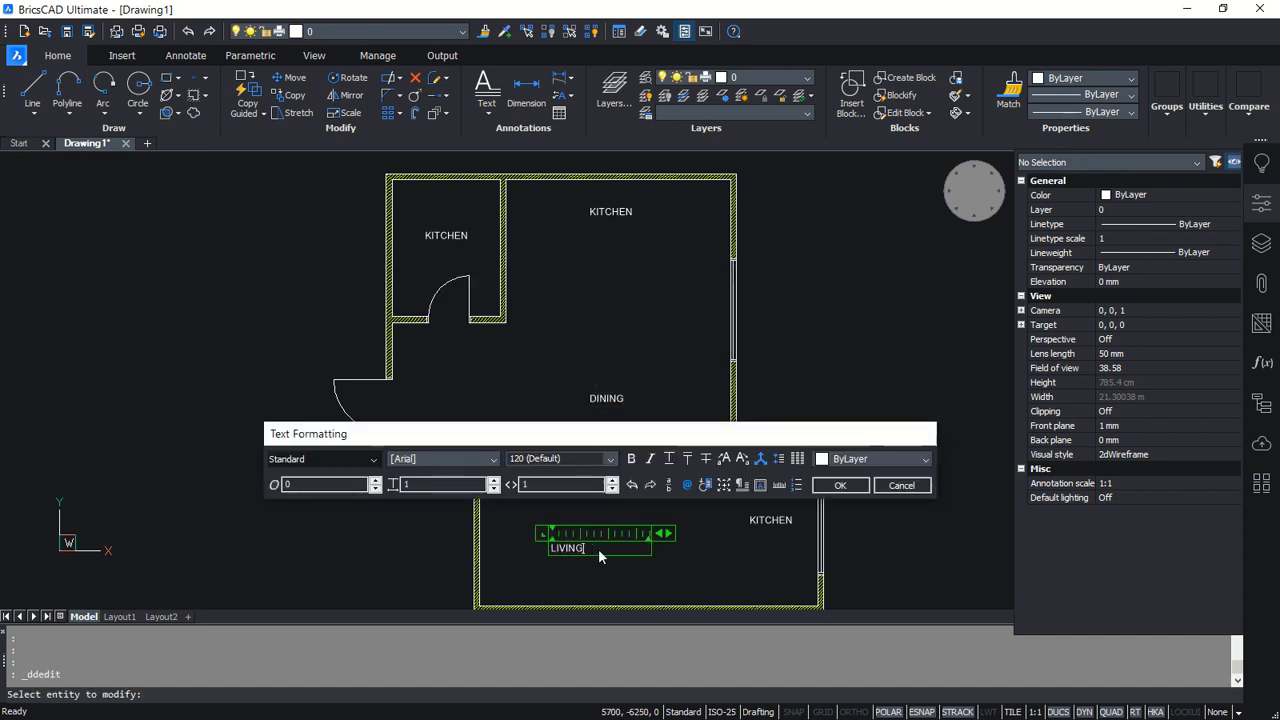
{"action": "left_click", "coordinate": [750, 552]}
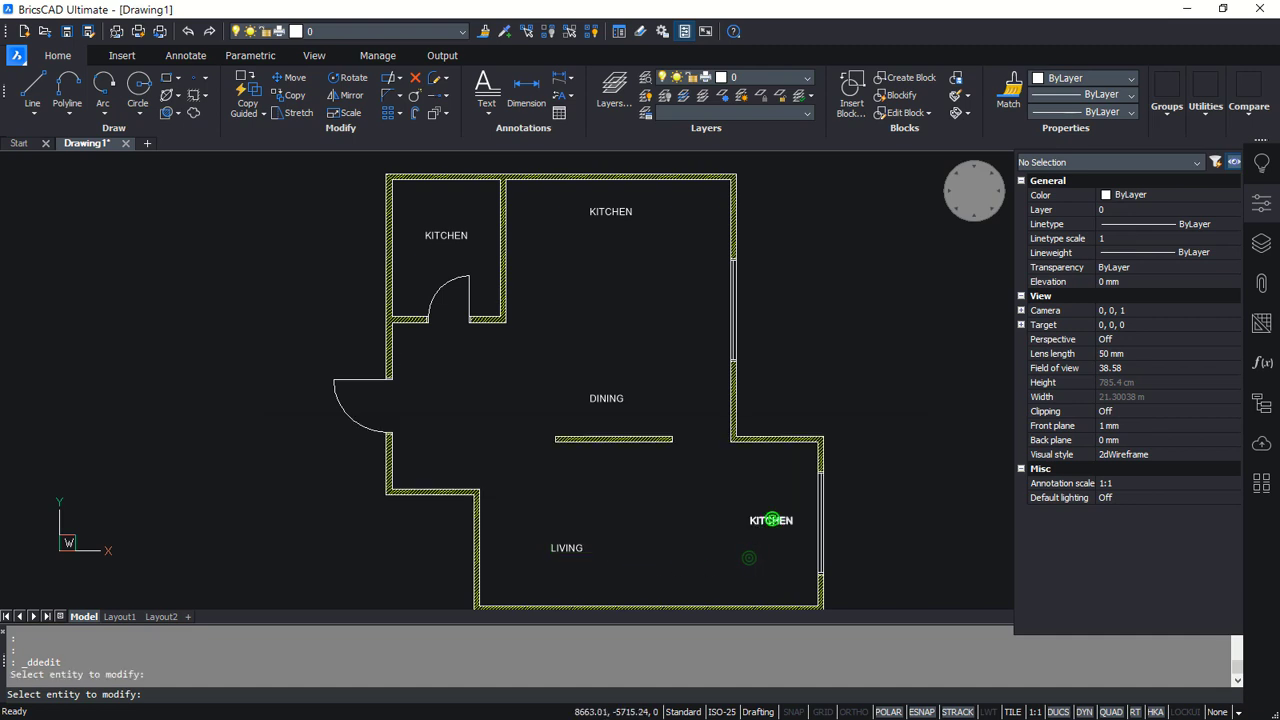
Change the label beside the lower right window to "BEDROOM" and the label in the small upper left room to "BATHROOM"
{"action": "left_click", "coordinate": [762, 522]}
{"action": "left_click_drag", "start_coordinate": [804, 520], "coordinate": [739, 519]}
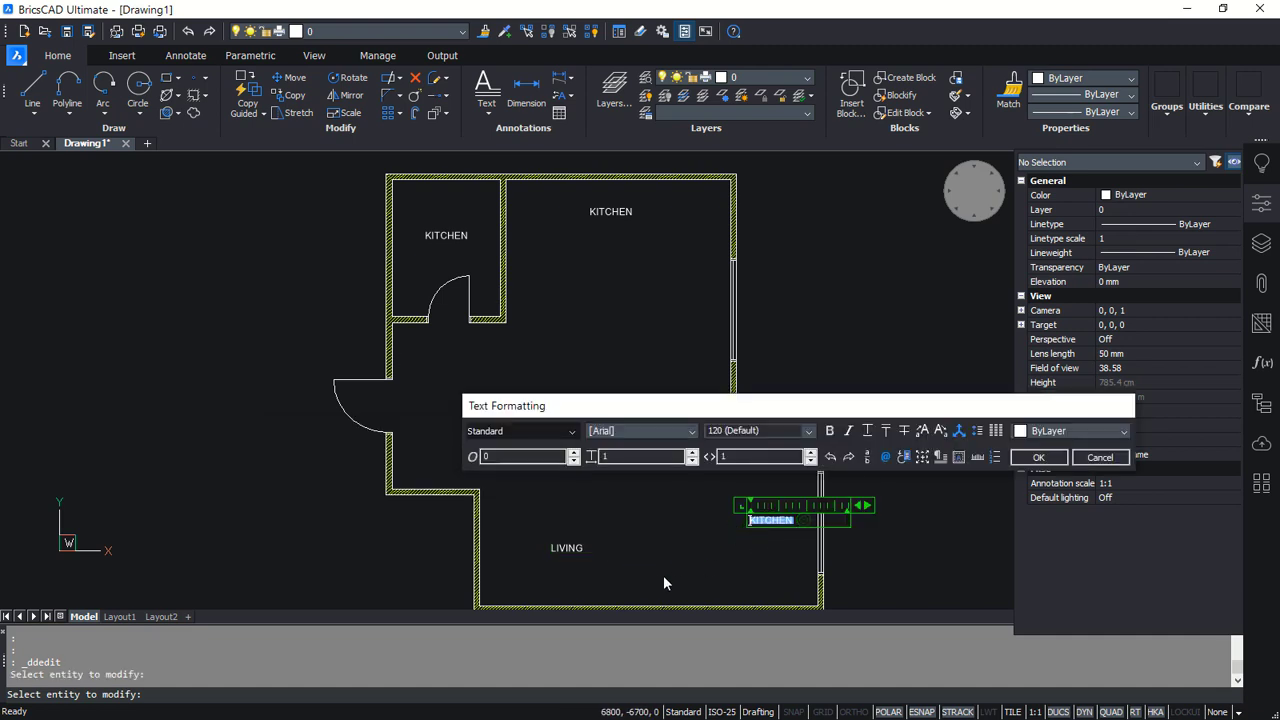
{"action": "type", "text": "BEDROOM"}
{"action": "left_click", "coordinate": [670, 542]}
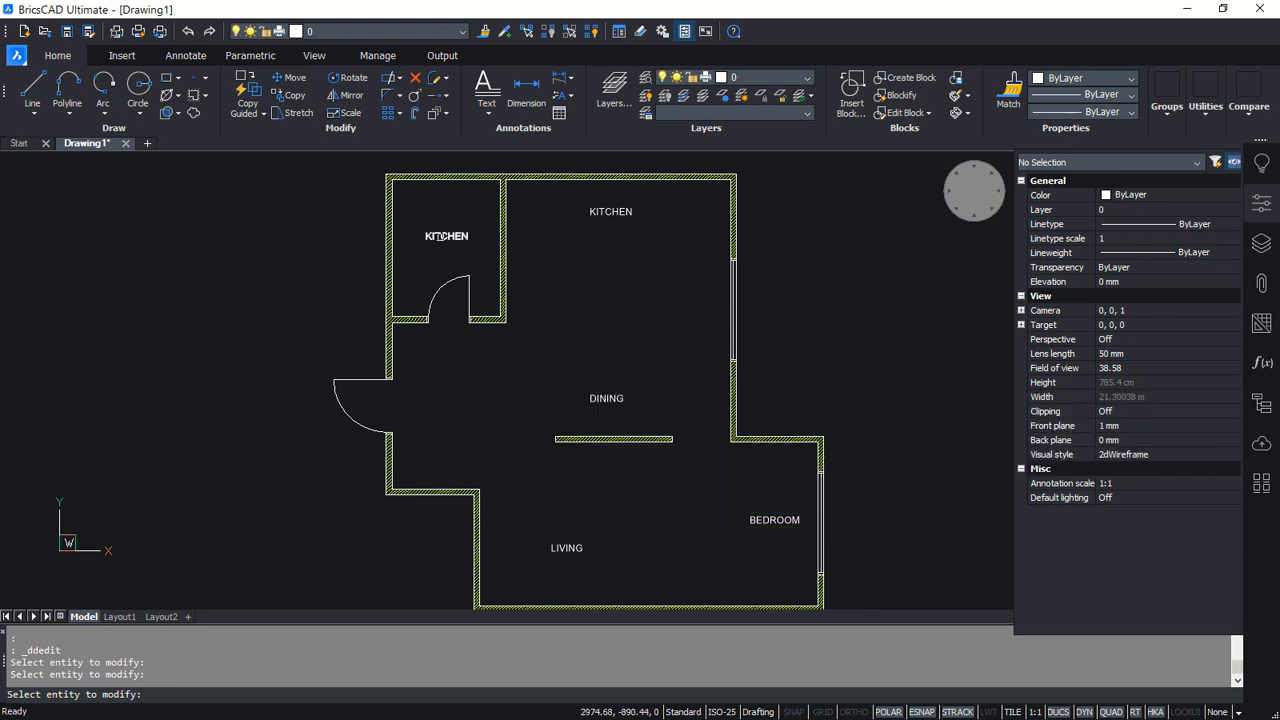
{"action": "left_click", "coordinate": [445, 236]}
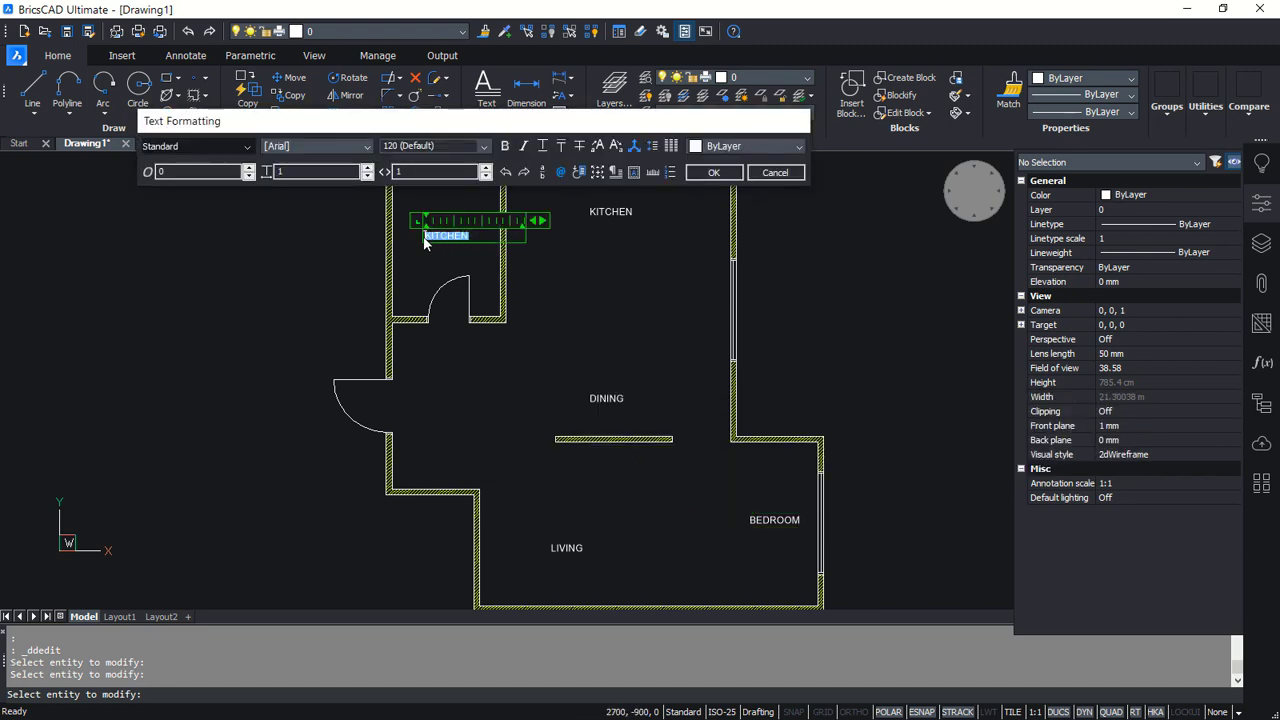
{"action": "type", "text": "BATHROOM"}
{"action": "left_click", "coordinate": [572, 288]}
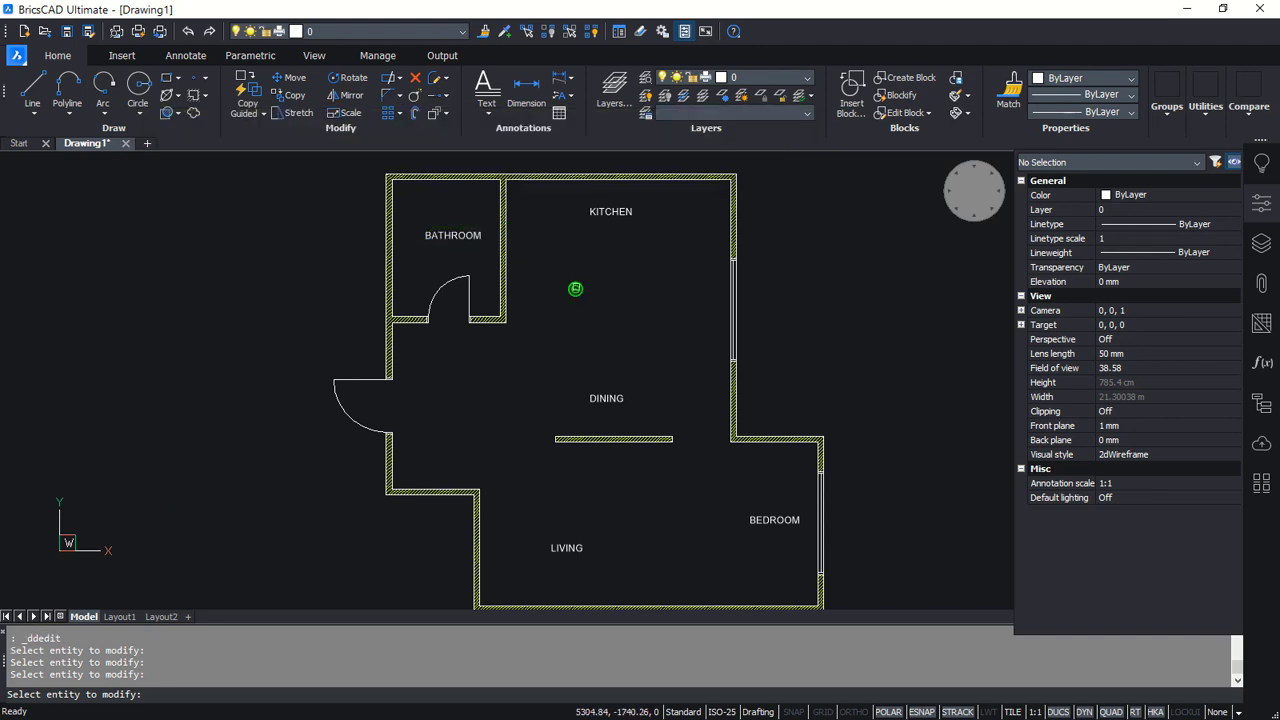
{"action": "key", "text": "Return"}
Make the ISO-25 dimension style annotative
{"action": "scroll", "coordinate": [629, 331], "scroll_direction": "down", "scroll_amount": 1}
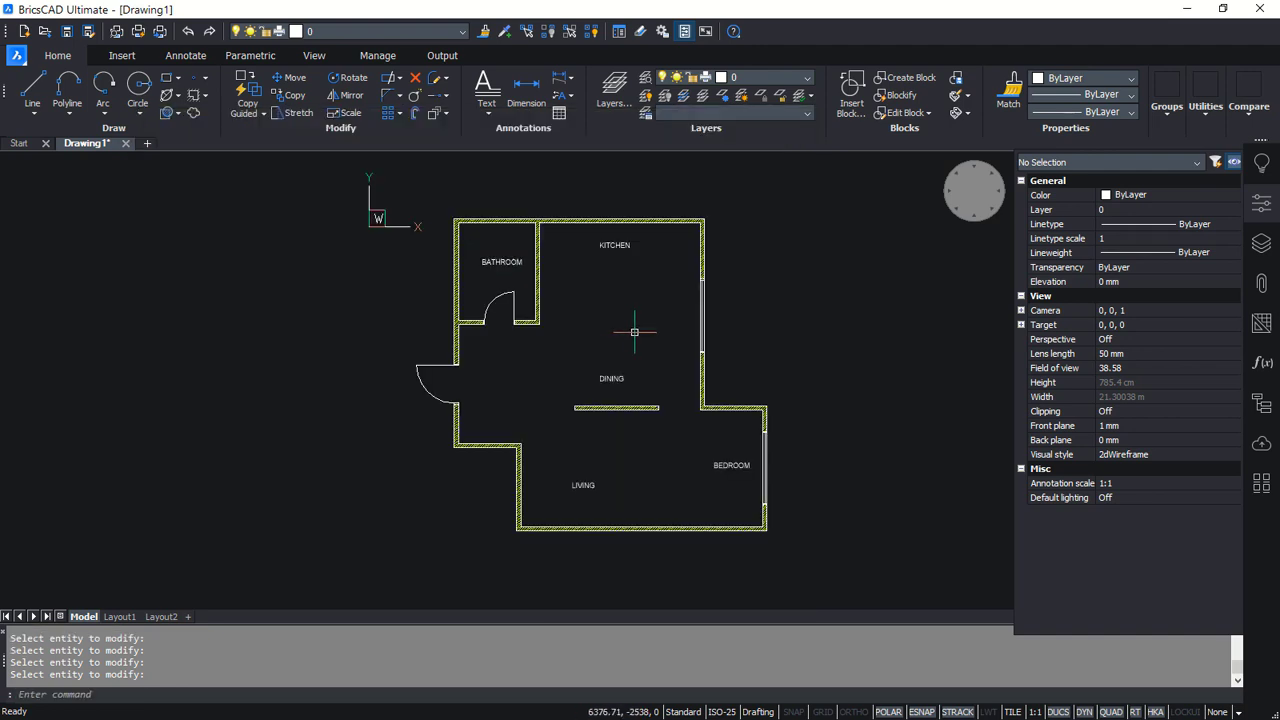
{"action": "middle_click_drag", "start_coordinate": [749, 366], "coordinate": [709, 369]}
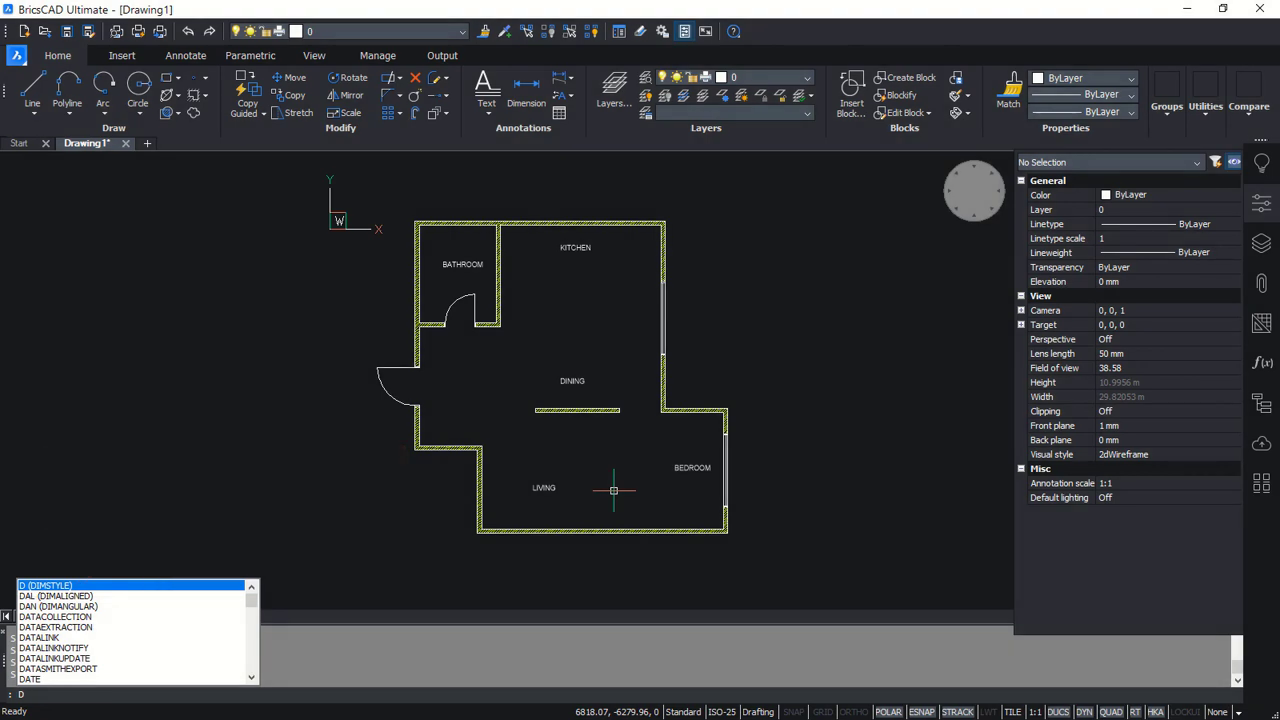
{"action": "key", "text": "Return"}
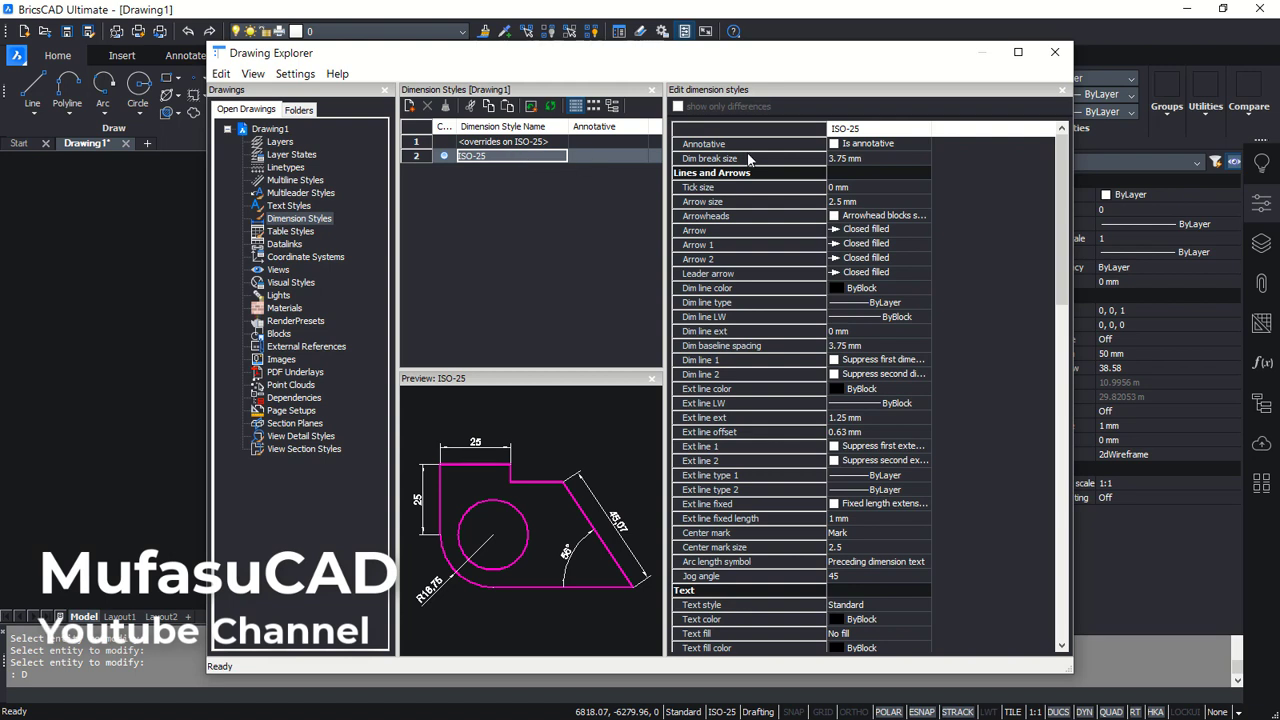
{"action": "left_click", "coordinate": [835, 145]}
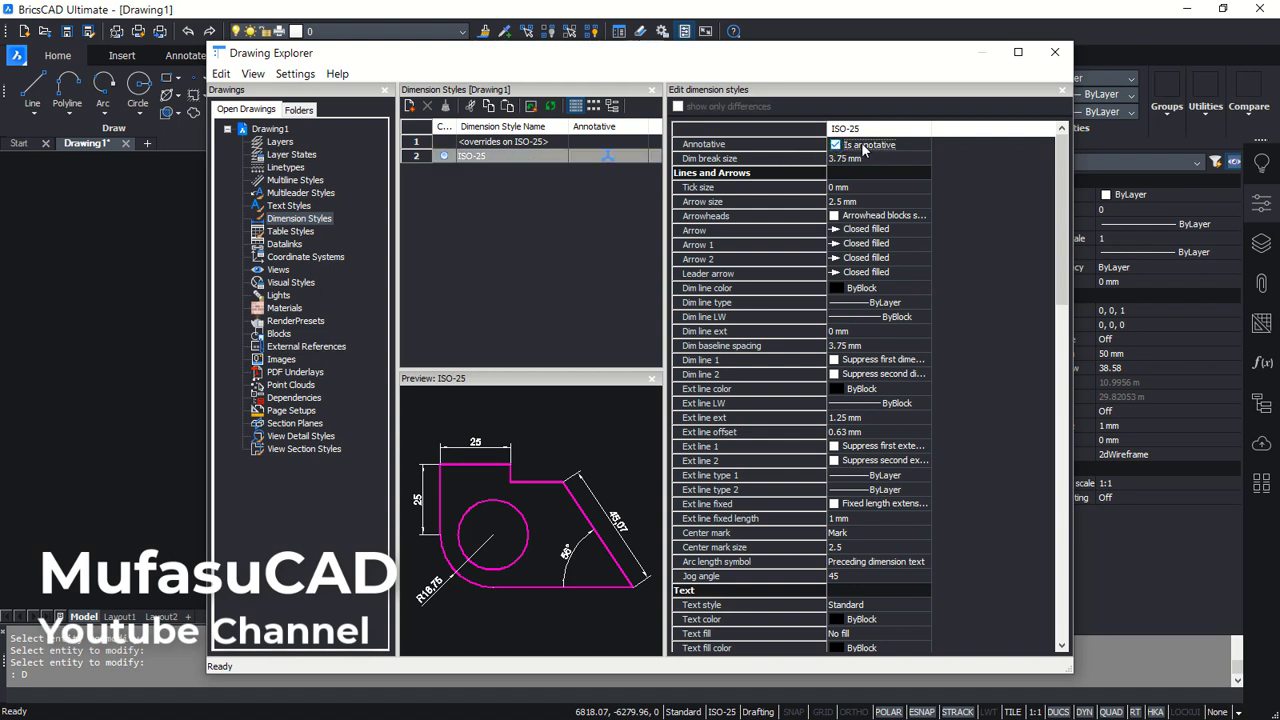
{"action": "left_click", "coordinate": [1055, 53]}
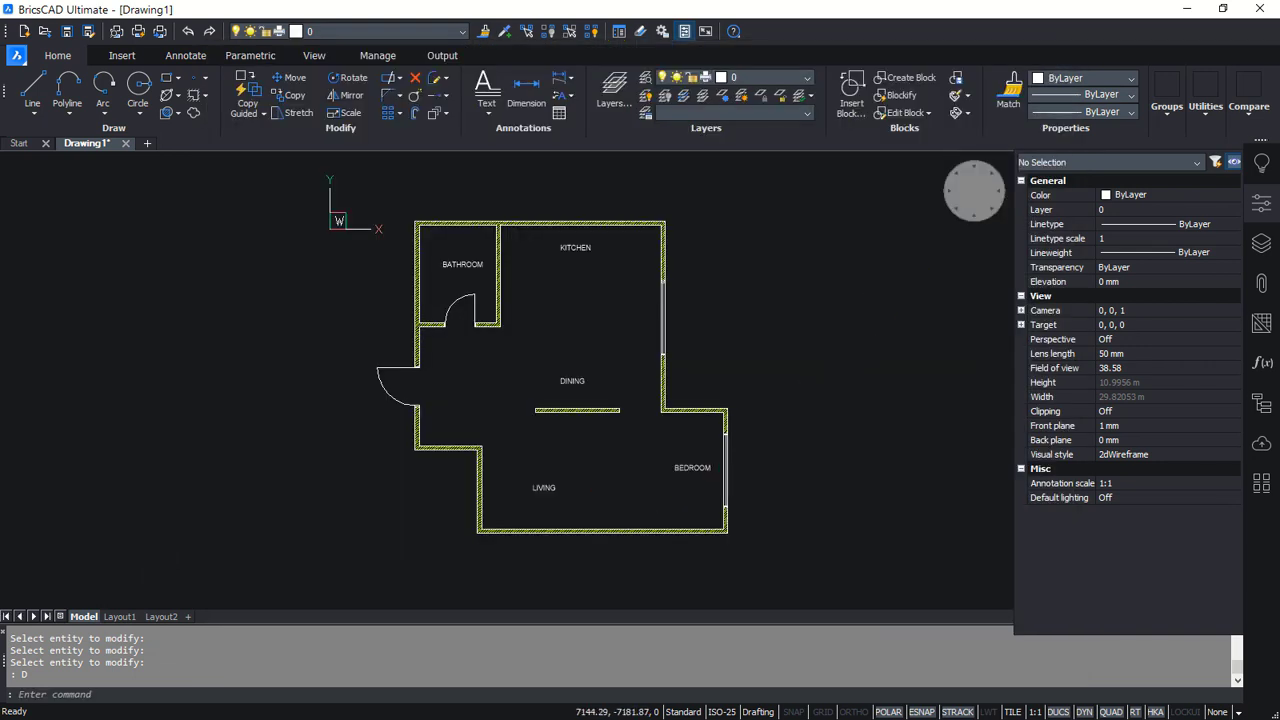
Add a horizontal linear dimension below the bottom wall, between its two outer corners
{"action": "scroll", "coordinate": [553, 539], "scroll_direction": "up", "scroll_amount": 2}
{"action": "scroll", "coordinate": [554, 539], "scroll_direction": "up", "scroll_amount": 1}
{"action": "middle_click_drag", "start_coordinate": [690, 546], "coordinate": [584, 526]}
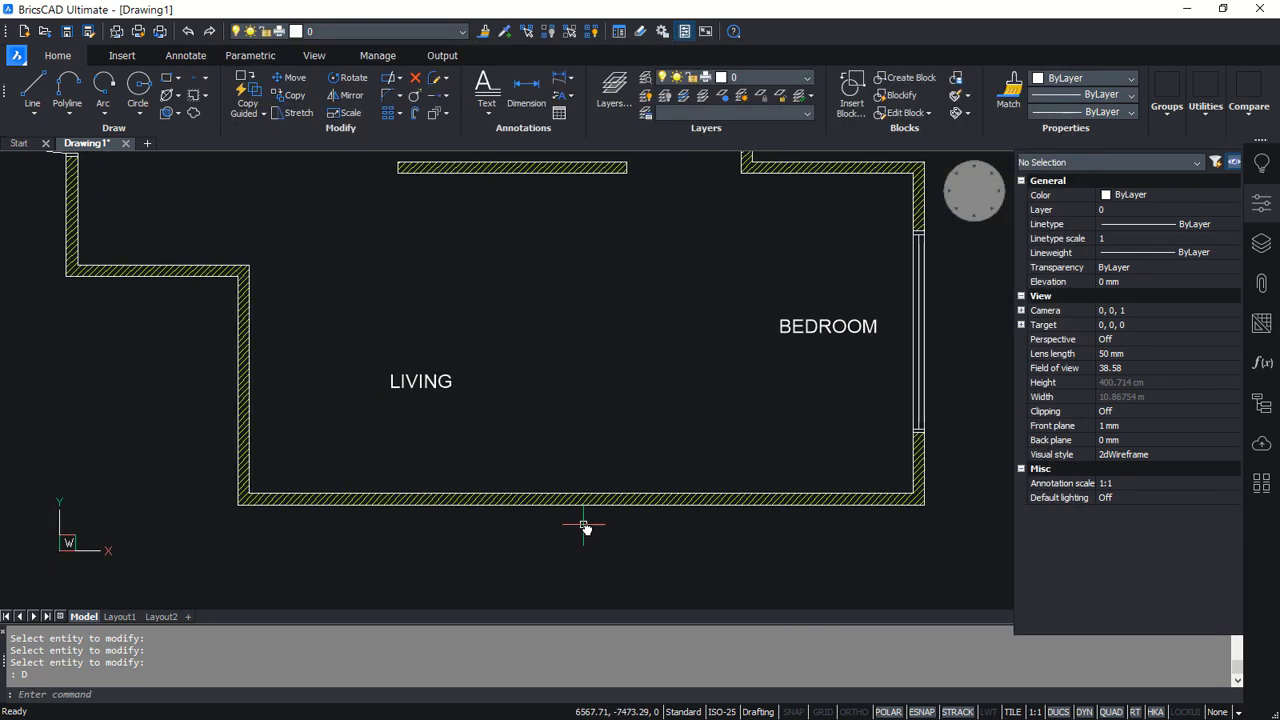
{"action": "type", "text": "IMLIN"}
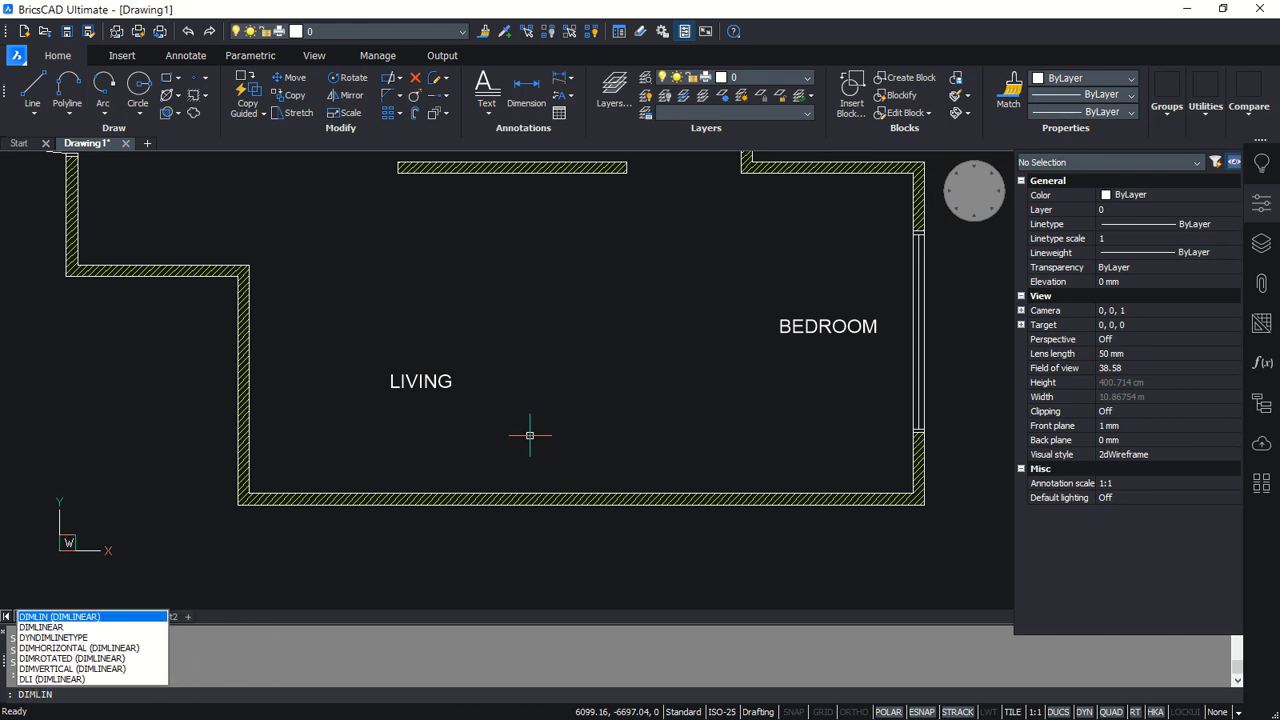
{"action": "key", "text": "Return"}
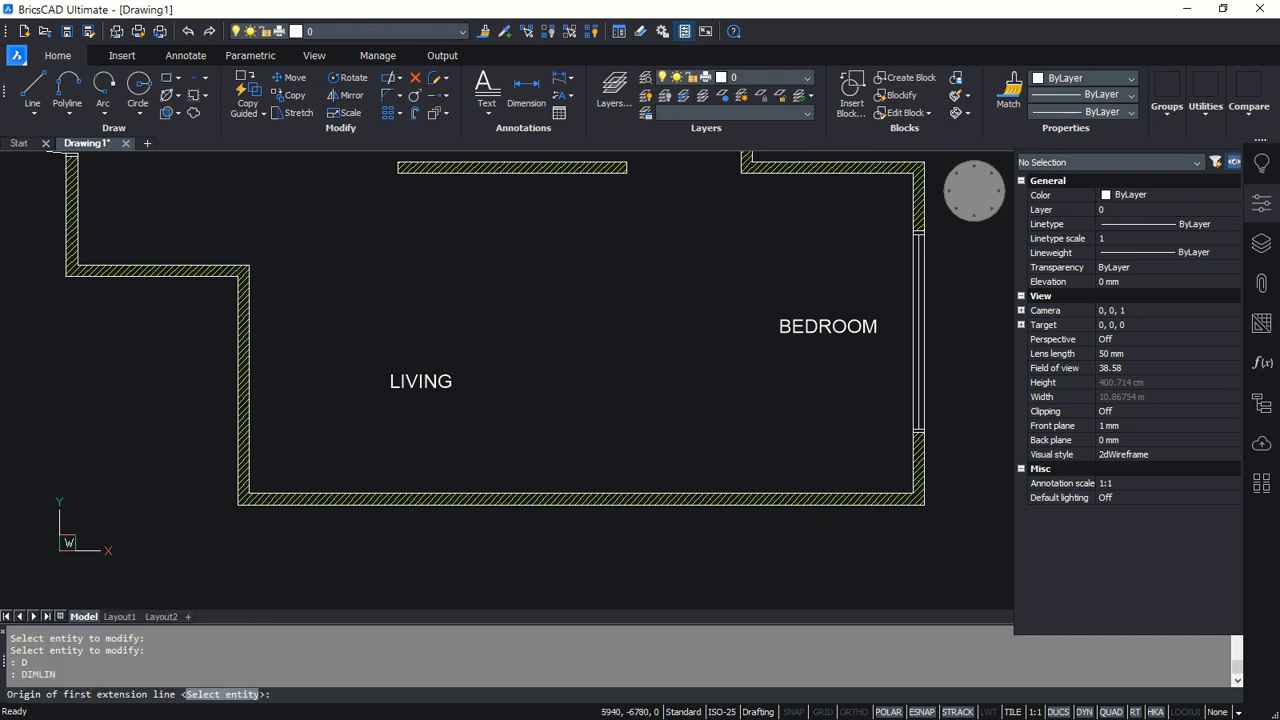
{"action": "left_click", "coordinate": [237, 504]}
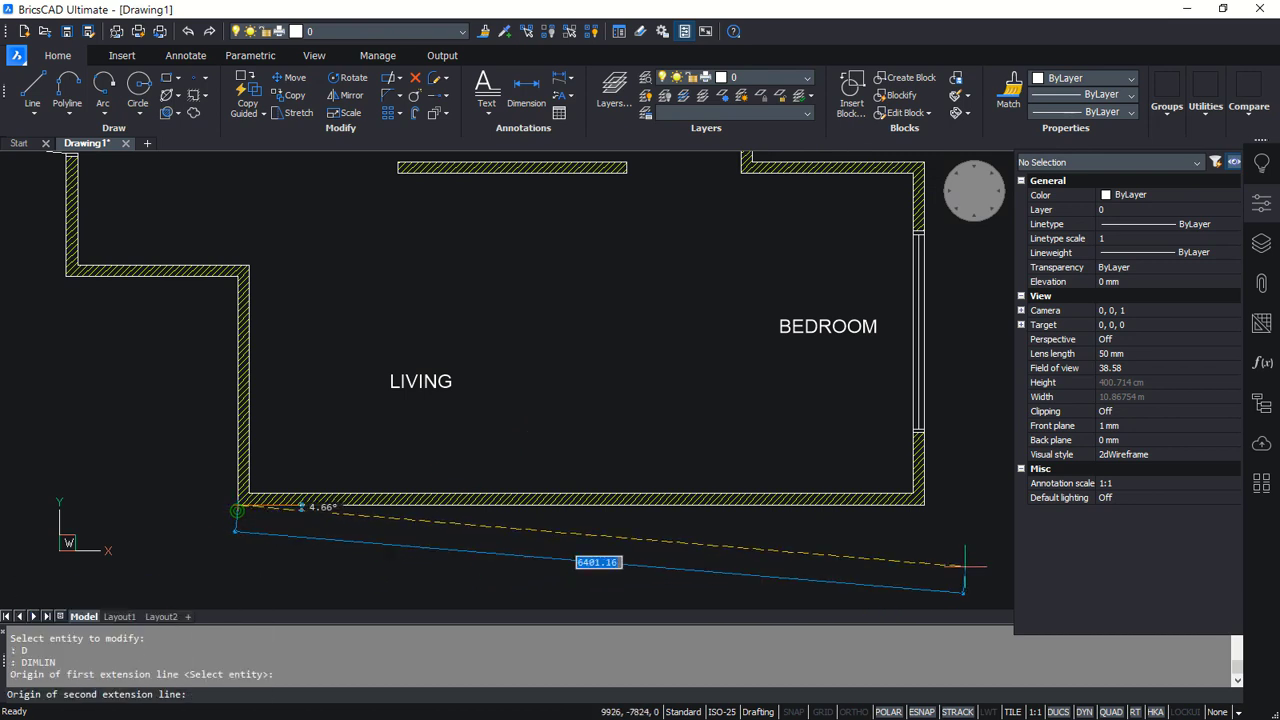
{"action": "left_click", "coordinate": [924, 504]}
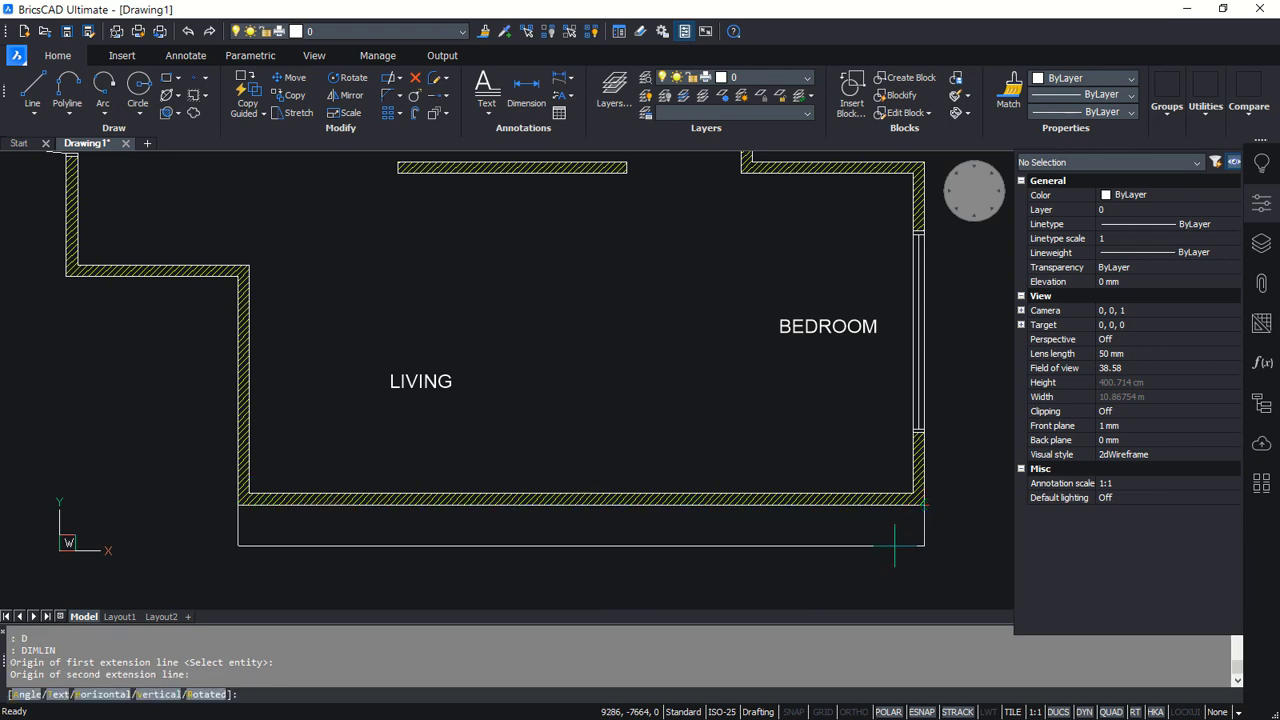
{"action": "left_click", "coordinate": [895, 543]}
Add a vertical linear dimension outside the lower right wall, from its bottom outer corner to its top outer corner
{"action": "scroll", "coordinate": [966, 512], "scroll_direction": "down", "scroll_amount": 1}
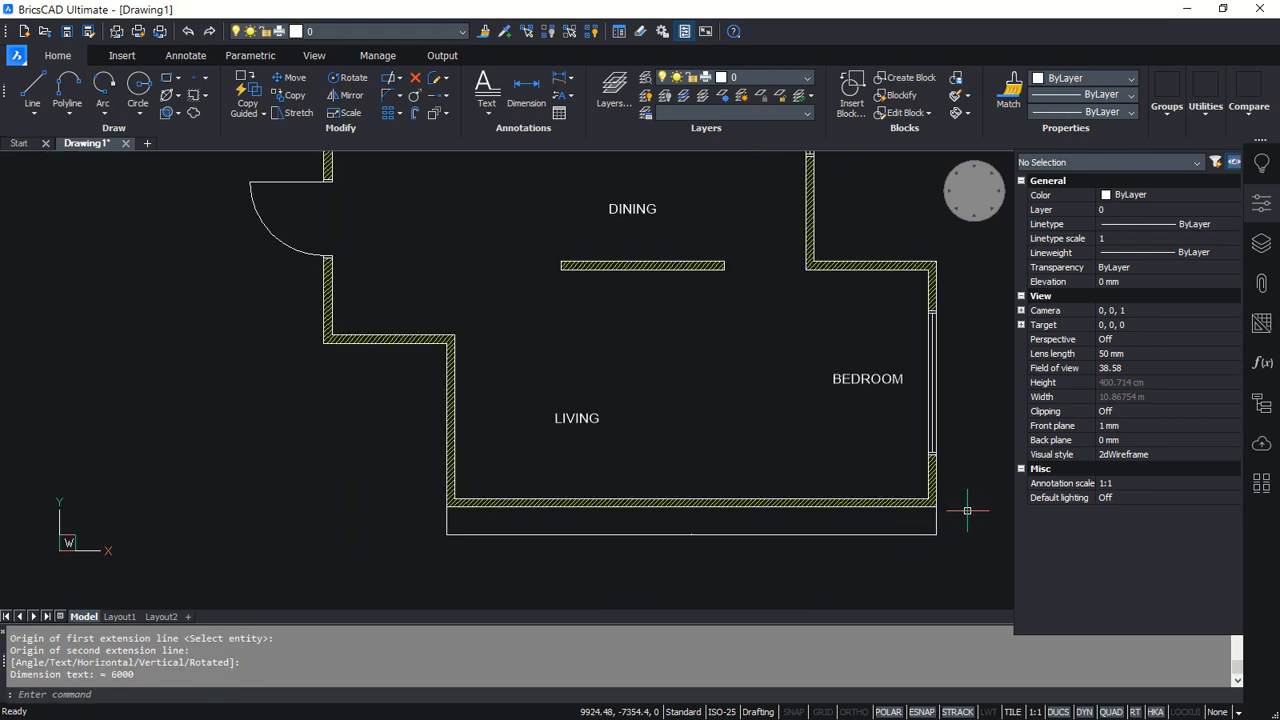
{"action": "middle_click_drag", "start_coordinate": [966, 512], "coordinate": [719, 520]}
{"action": "scroll", "coordinate": [708, 505], "scroll_direction": "up", "scroll_amount": 1}
{"action": "key", "text": "Return"}
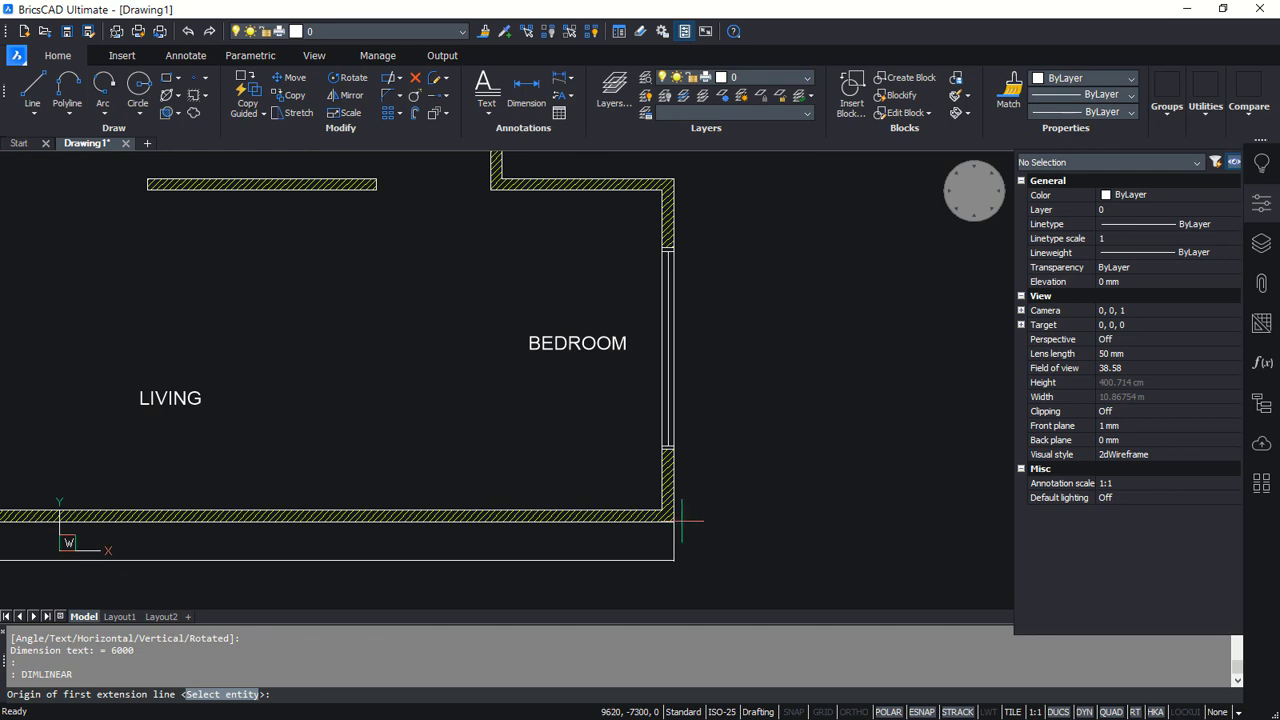
{"action": "left_click", "coordinate": [674, 521]}
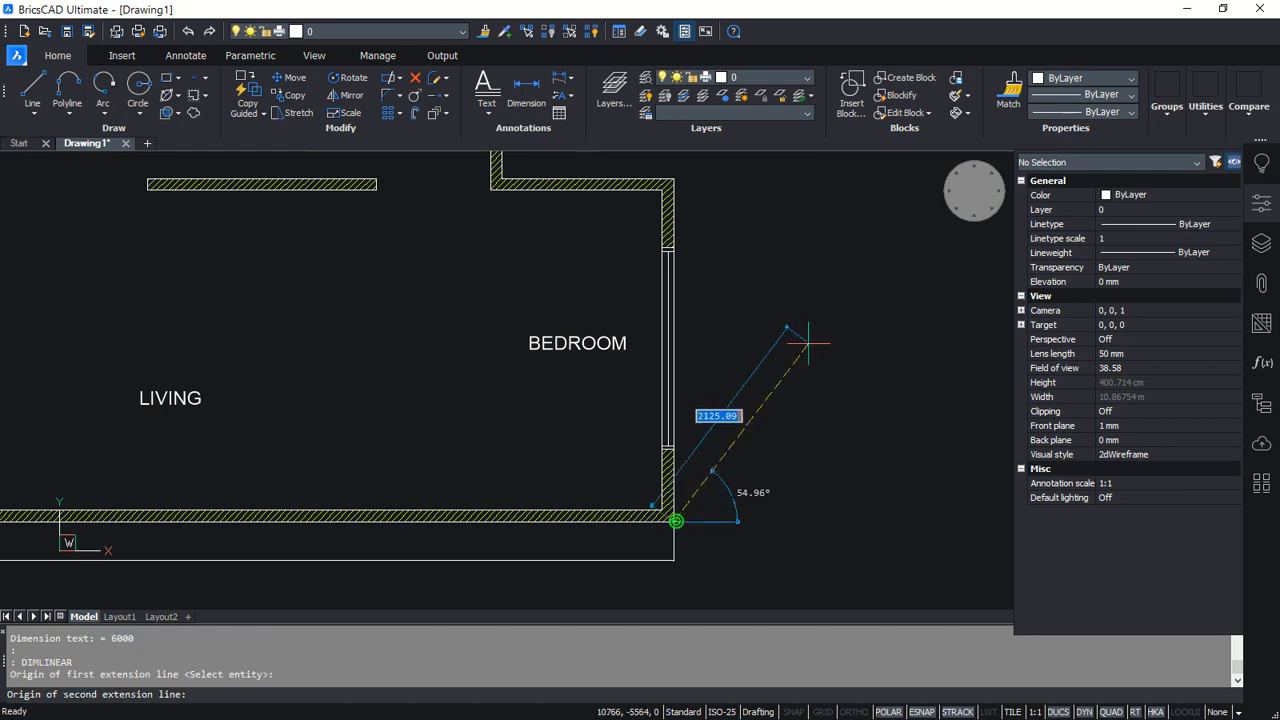
{"action": "left_click", "coordinate": [677, 181]}
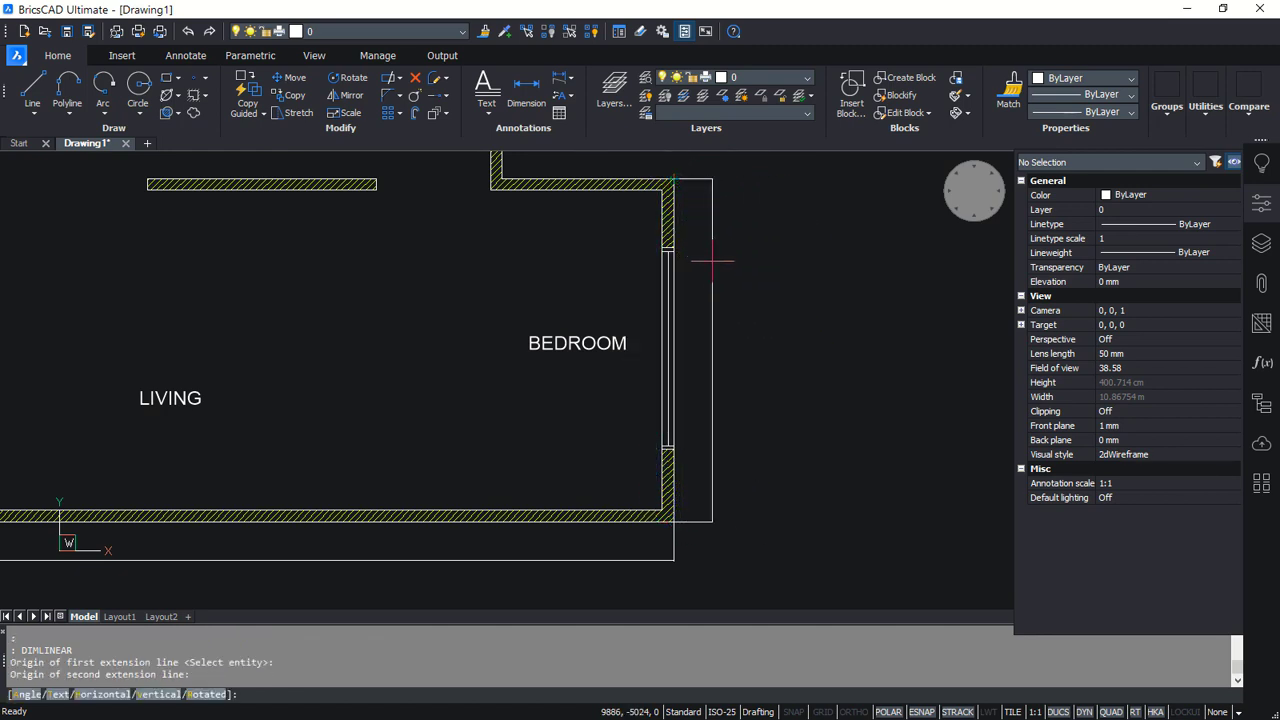
{"action": "left_click", "coordinate": [712, 261]}
{"action": "scroll", "coordinate": [751, 394], "scroll_direction": "down", "scroll_amount": 2}
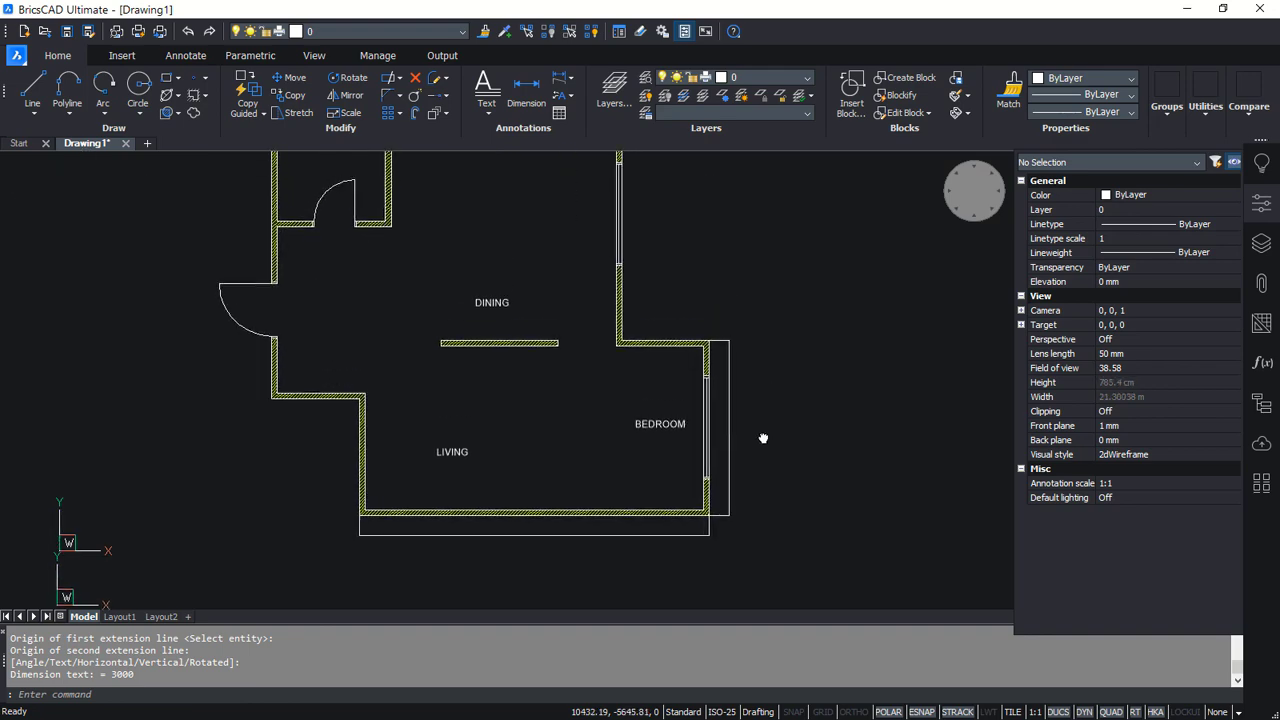
Add a vertical linear dimension outside the upper right wall, from the stepped outer corner to the top corner, aligned with the lower right dimension
{"action": "scroll", "coordinate": [697, 380], "scroll_direction": "up", "scroll_amount": 3}
{"action": "key", "text": "Return"}
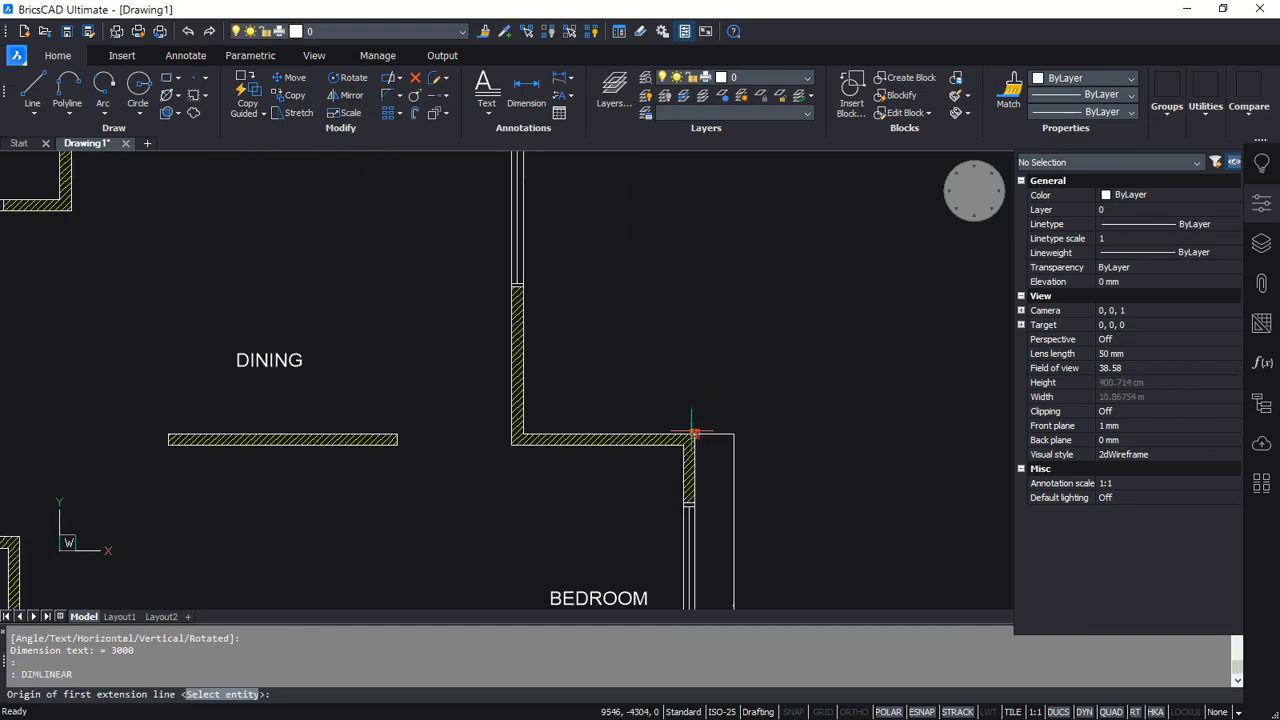
{"action": "left_click", "coordinate": [693, 432]}
{"action": "scroll", "coordinate": [737, 365], "scroll_direction": "down", "scroll_amount": 3}
{"action": "scroll", "coordinate": [635, 305], "scroll_direction": "up", "scroll_amount": 2}
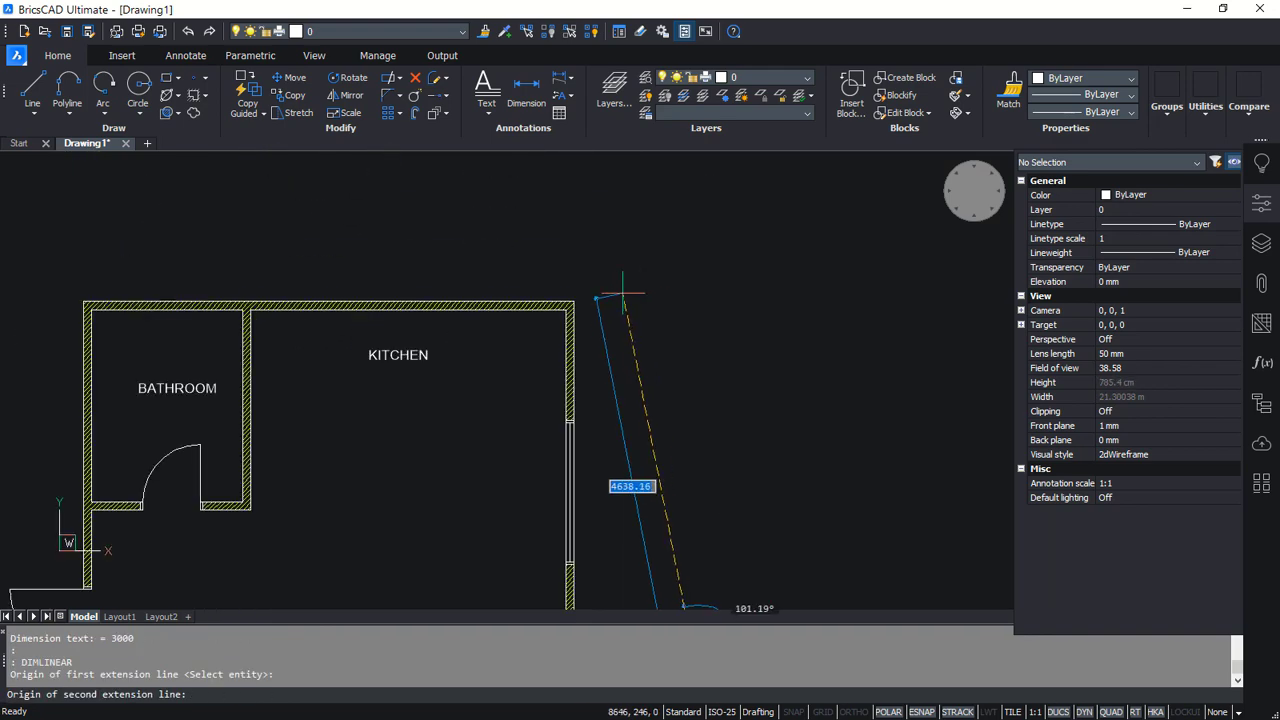
{"action": "left_click", "coordinate": [574, 297]}
{"action": "scroll", "coordinate": [718, 380], "scroll_direction": "down", "scroll_amount": 2}
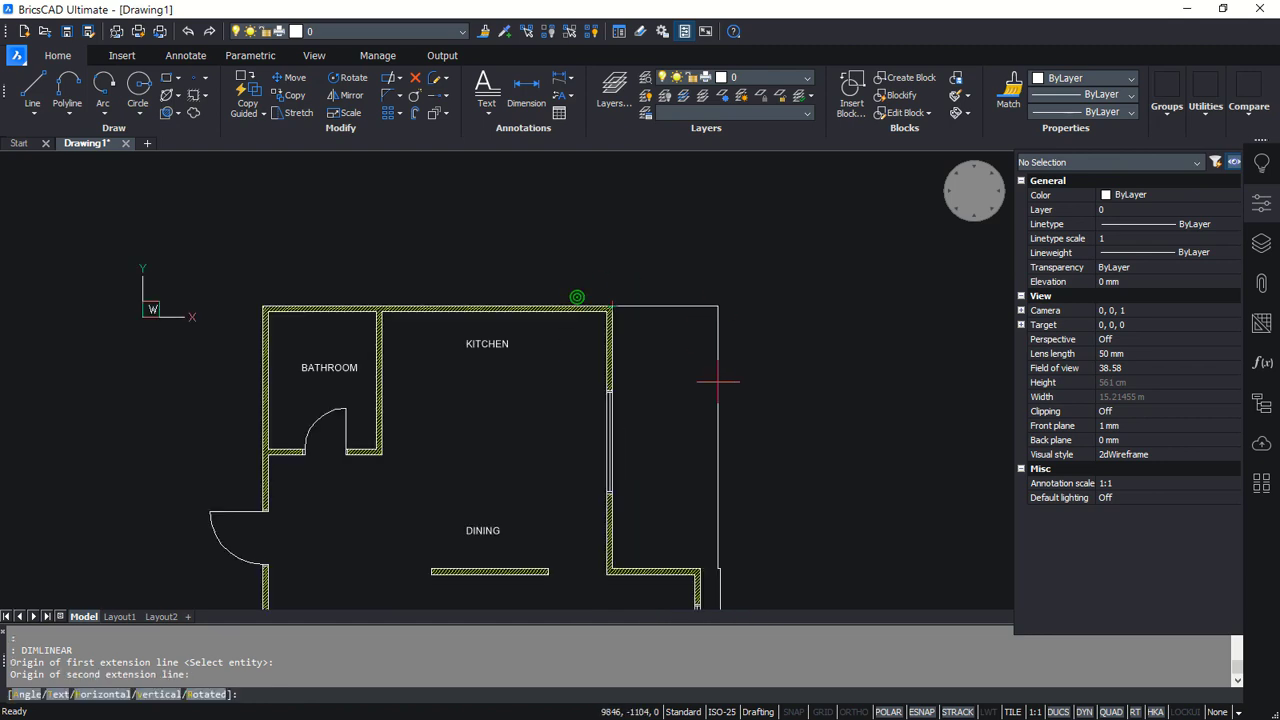
{"action": "middle_click_drag", "start_coordinate": [718, 382], "coordinate": [712, 292]}
{"action": "scroll", "coordinate": [710, 461], "scroll_direction": "up", "scroll_amount": 3}
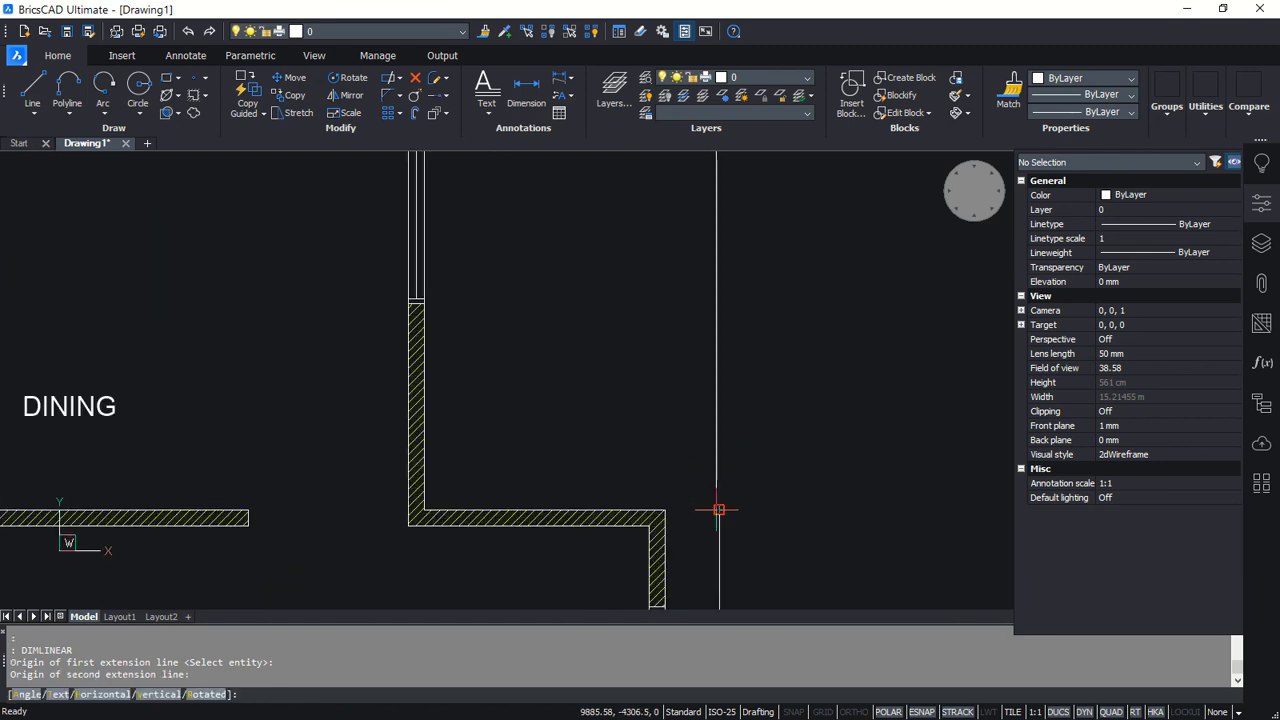
{"action": "left_click", "coordinate": [712, 507]}
Add a horizontal linear dimension above the top wall, from its right outer corner to its left outer corner
{"action": "scroll", "coordinate": [791, 394], "scroll_direction": "down", "scroll_amount": 1}
{"action": "middle_click_drag", "start_coordinate": [676, 291], "coordinate": [746, 614]}
{"action": "scroll", "coordinate": [700, 394], "scroll_direction": "down", "scroll_amount": 1}
{"action": "middle_click_drag", "start_coordinate": [697, 393], "coordinate": [700, 466]}
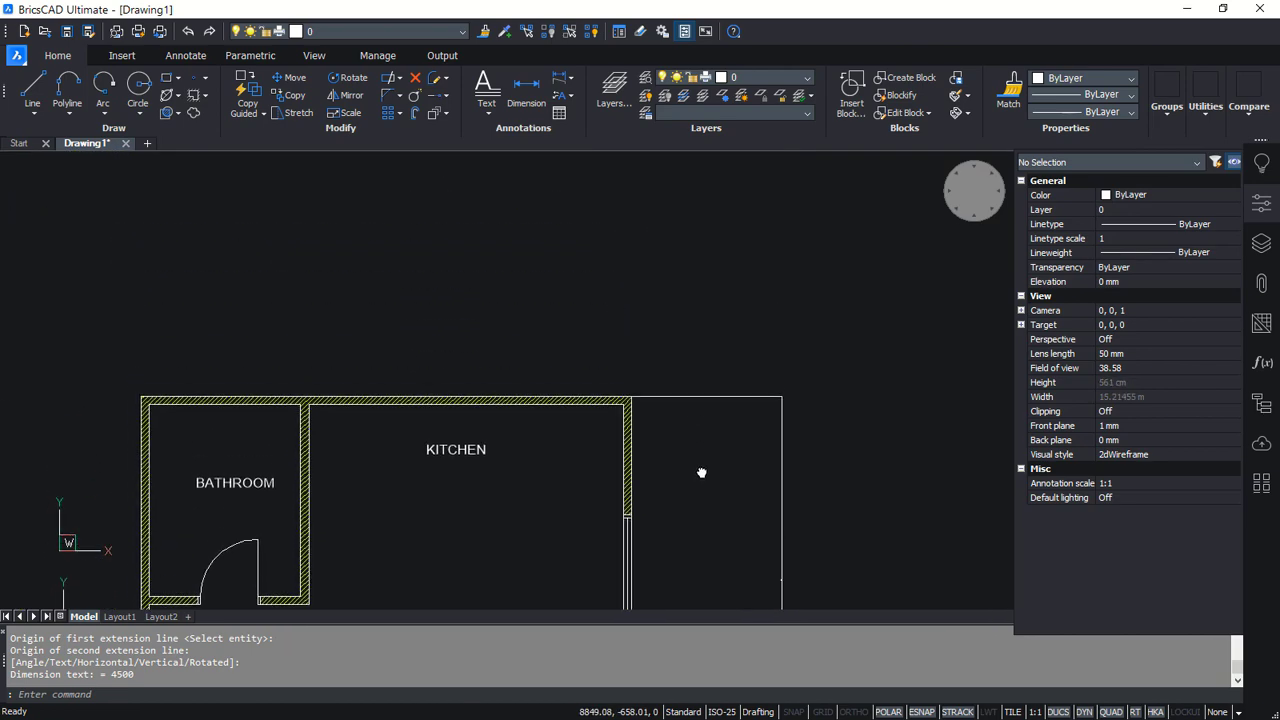
{"action": "key", "text": "Return"}
{"action": "scroll", "coordinate": [630, 370], "scroll_direction": "up", "scroll_amount": 2}
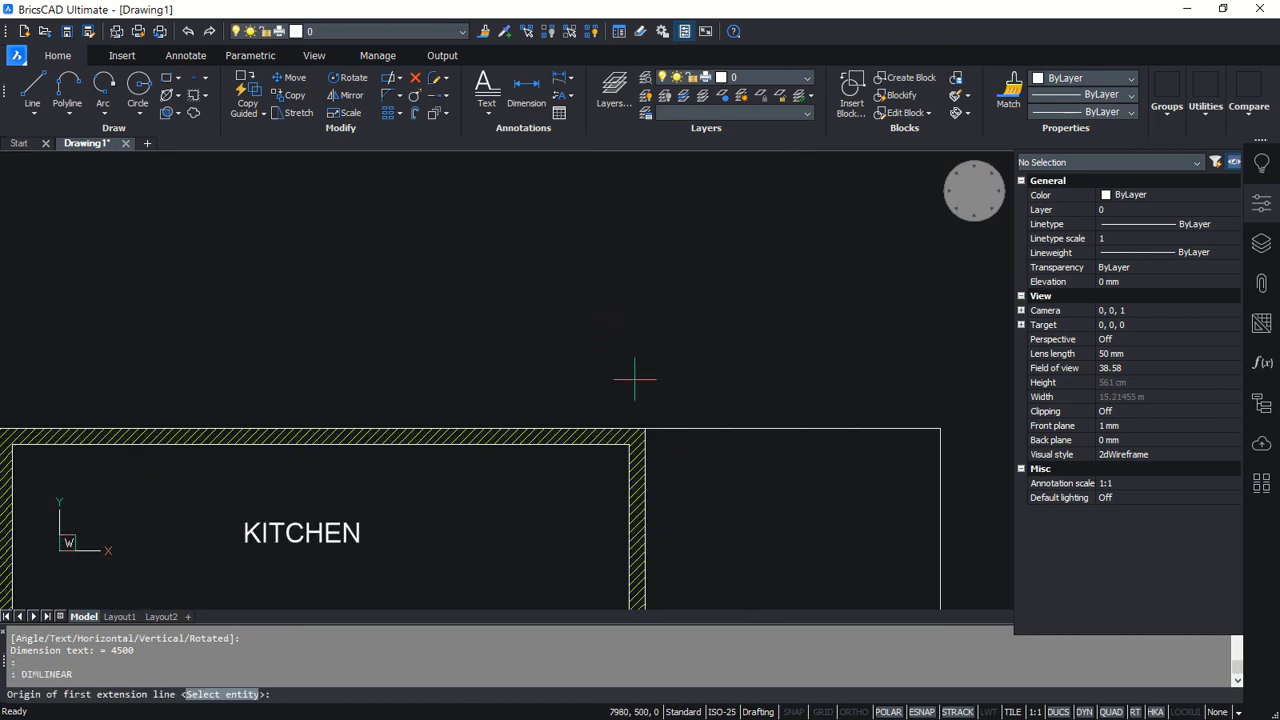
{"action": "left_click", "coordinate": [645, 428]}
{"action": "scroll", "coordinate": [580, 334], "scroll_direction": "down", "scroll_amount": 3}
{"action": "scroll", "coordinate": [514, 357], "scroll_direction": "up", "scroll_amount": 3}
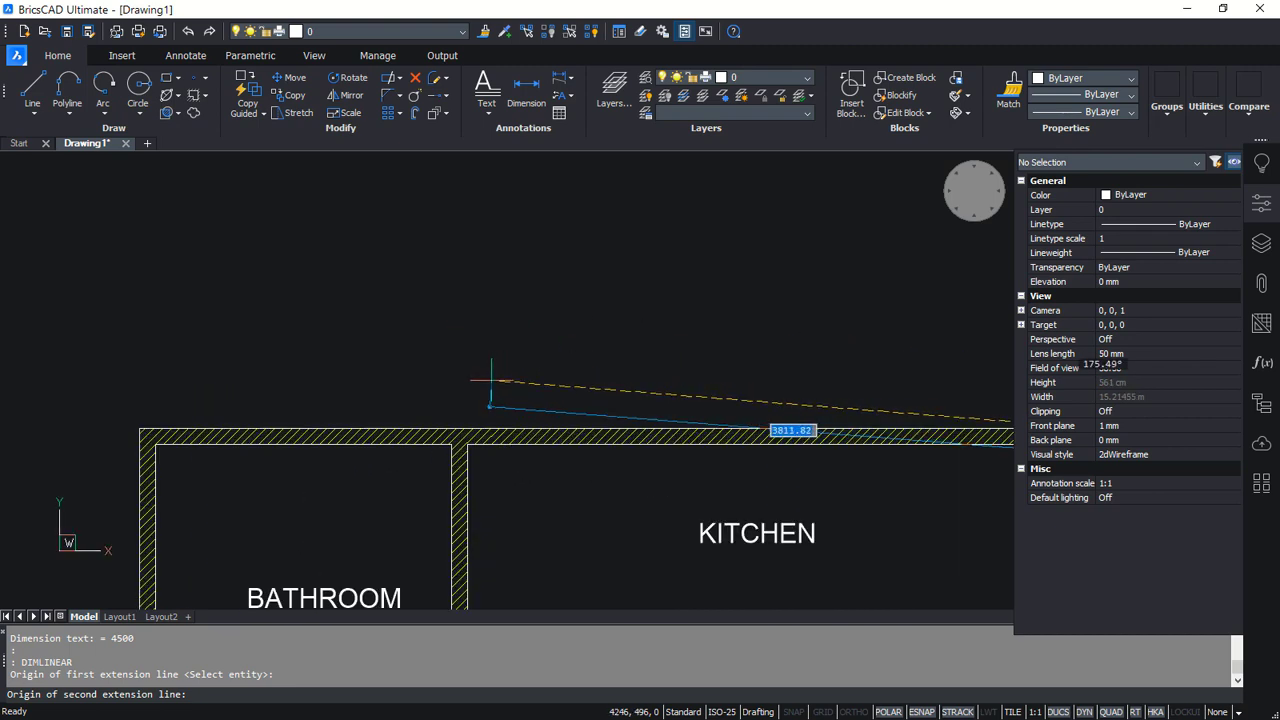
{"action": "scroll", "coordinate": [491, 380], "scroll_direction": "up", "scroll_amount": 2}
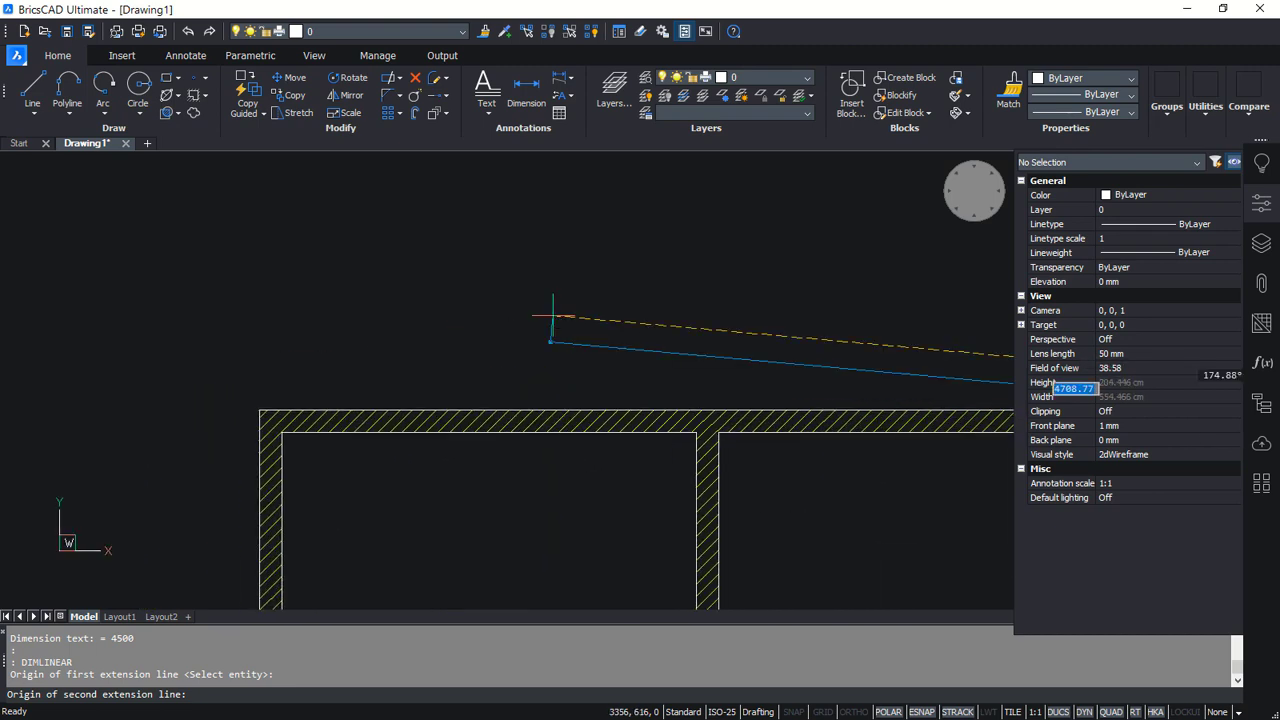
{"action": "left_click", "coordinate": [260, 410]}
{"action": "left_click", "coordinate": [275, 354]}
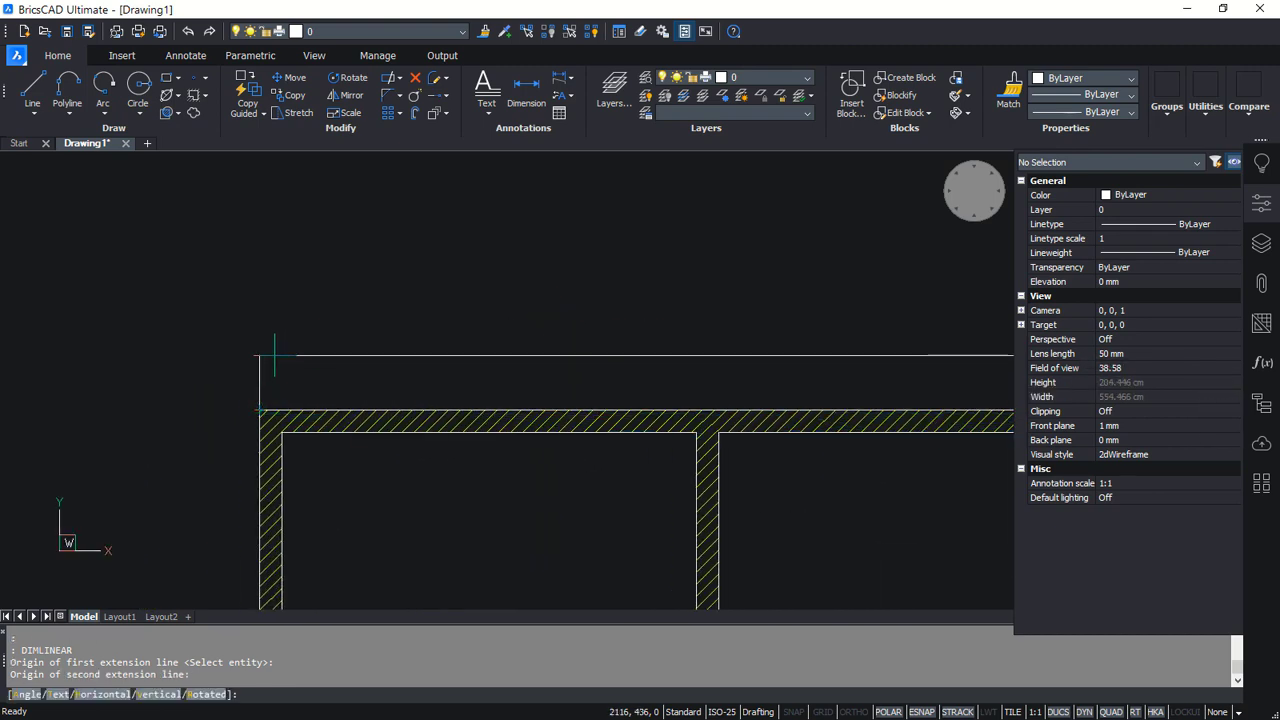
Add a vertical linear dimension outside the upper left wall, from the top outer corner to the outer corner below the entrance door
{"action": "scroll", "coordinate": [651, 346], "scroll_direction": "down", "scroll_amount": 6}
{"action": "scroll", "coordinate": [555, 310], "scroll_direction": "up", "scroll_amount": 4}
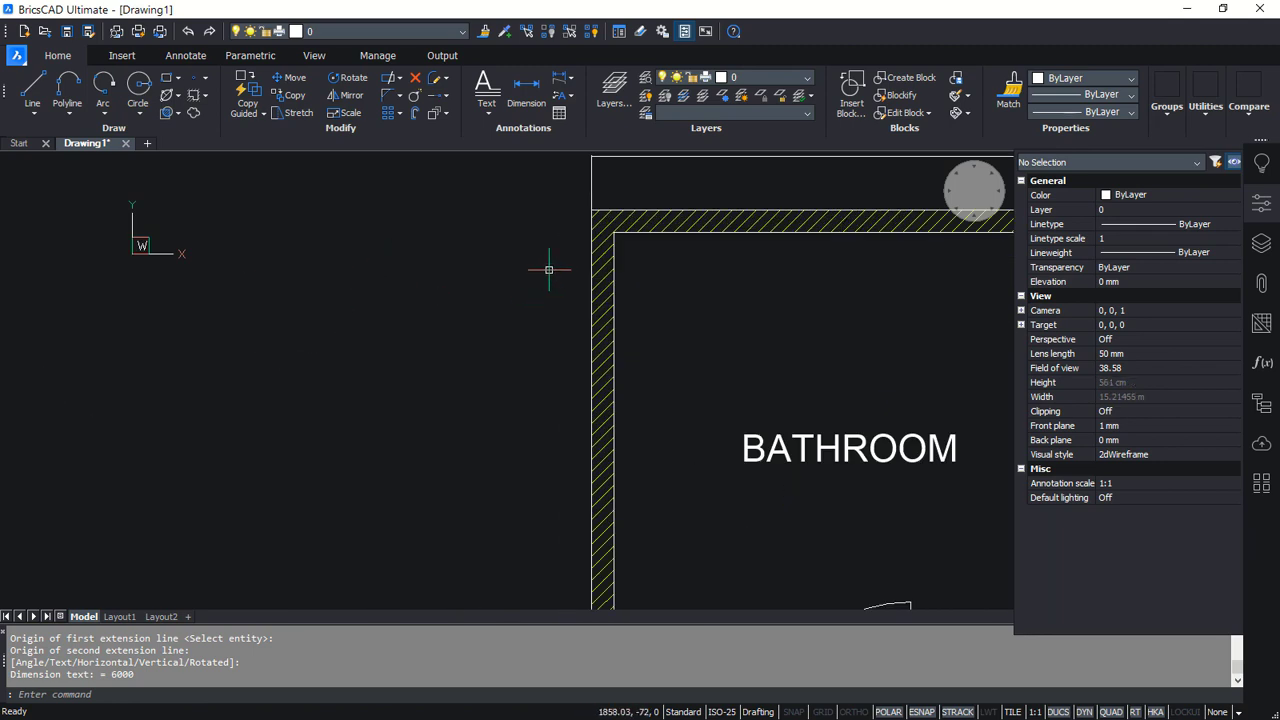
{"action": "key", "text": "Return"}
{"action": "left_click", "coordinate": [588, 213]}
{"action": "scroll", "coordinate": [544, 289], "scroll_direction": "down", "scroll_amount": 3}
{"action": "middle_click_drag", "start_coordinate": [572, 403], "coordinate": [627, 153]}
{"action": "scroll", "coordinate": [629, 484], "scroll_direction": "up", "scroll_amount": 2}
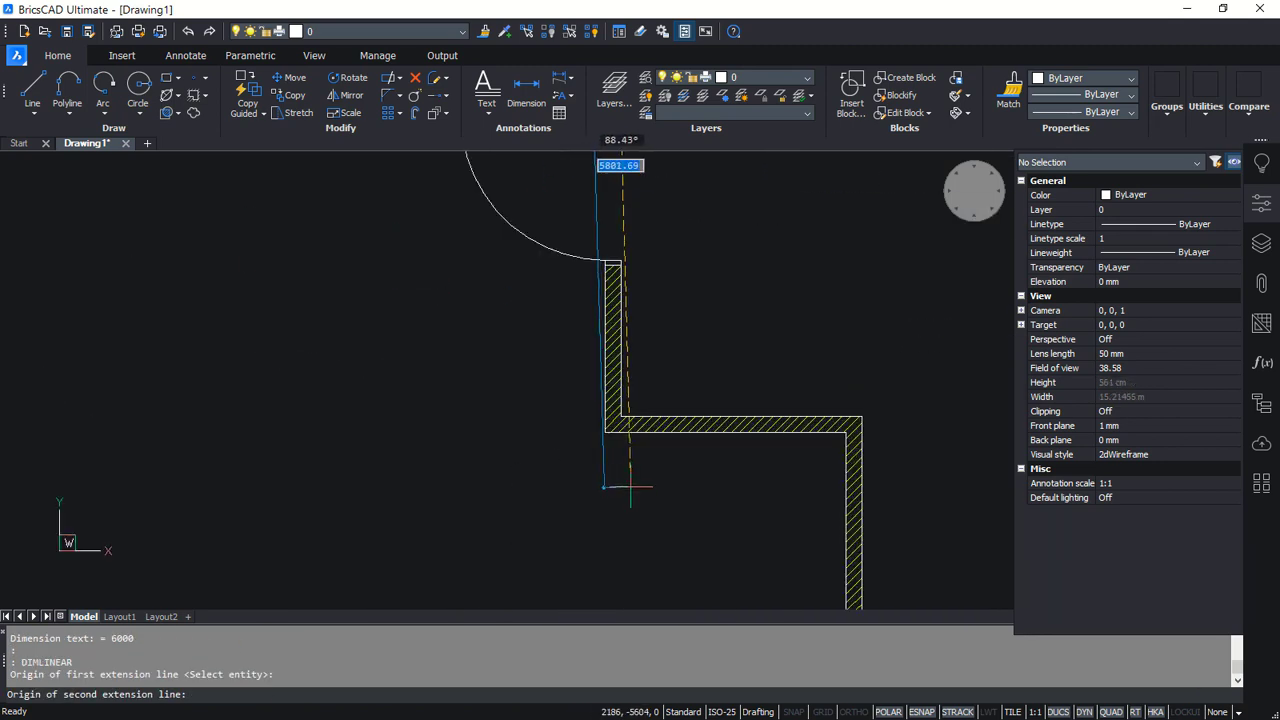
{"action": "left_click", "coordinate": [602, 433]}
{"action": "left_click", "coordinate": [550, 432]}
{"action": "scroll", "coordinate": [643, 457], "scroll_direction": "down", "scroll_amount": 4}
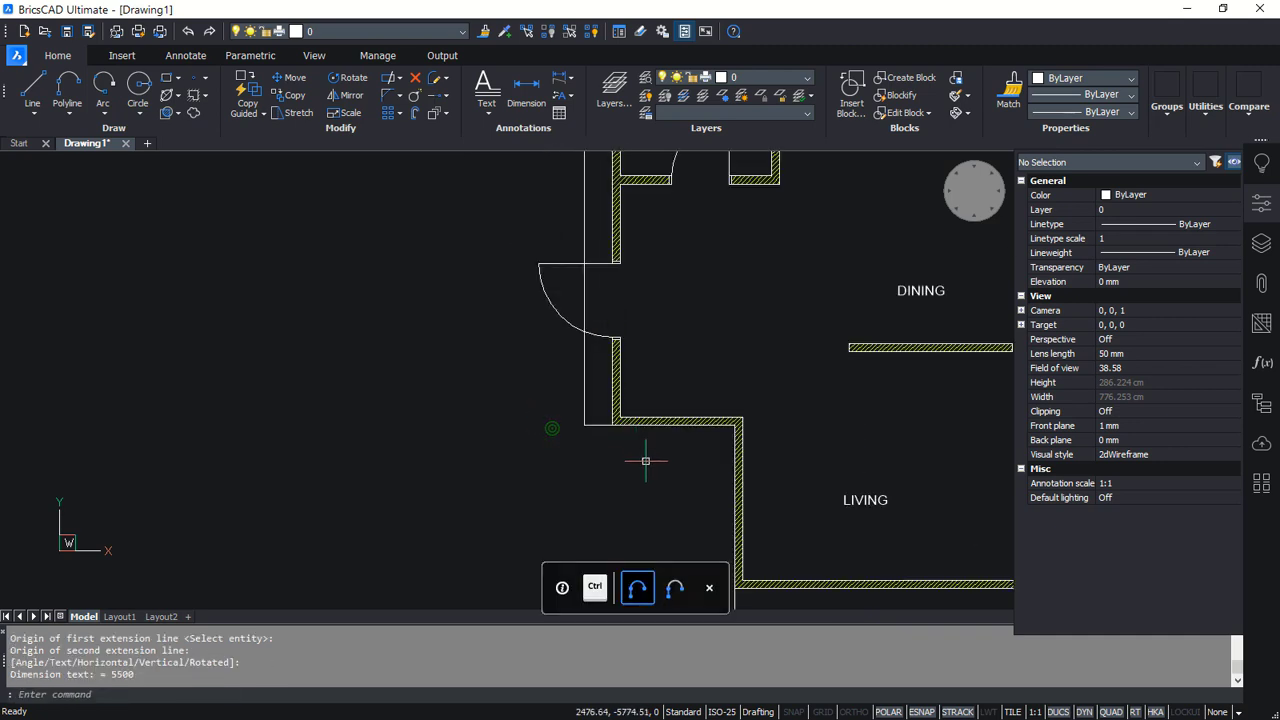
{"action": "middle_click_drag", "start_coordinate": [643, 457], "coordinate": [643, 410]}
{"action": "scroll", "coordinate": [641, 450], "scroll_direction": "up", "scroll_amount": 2}
{"action": "key", "text": "Return"}
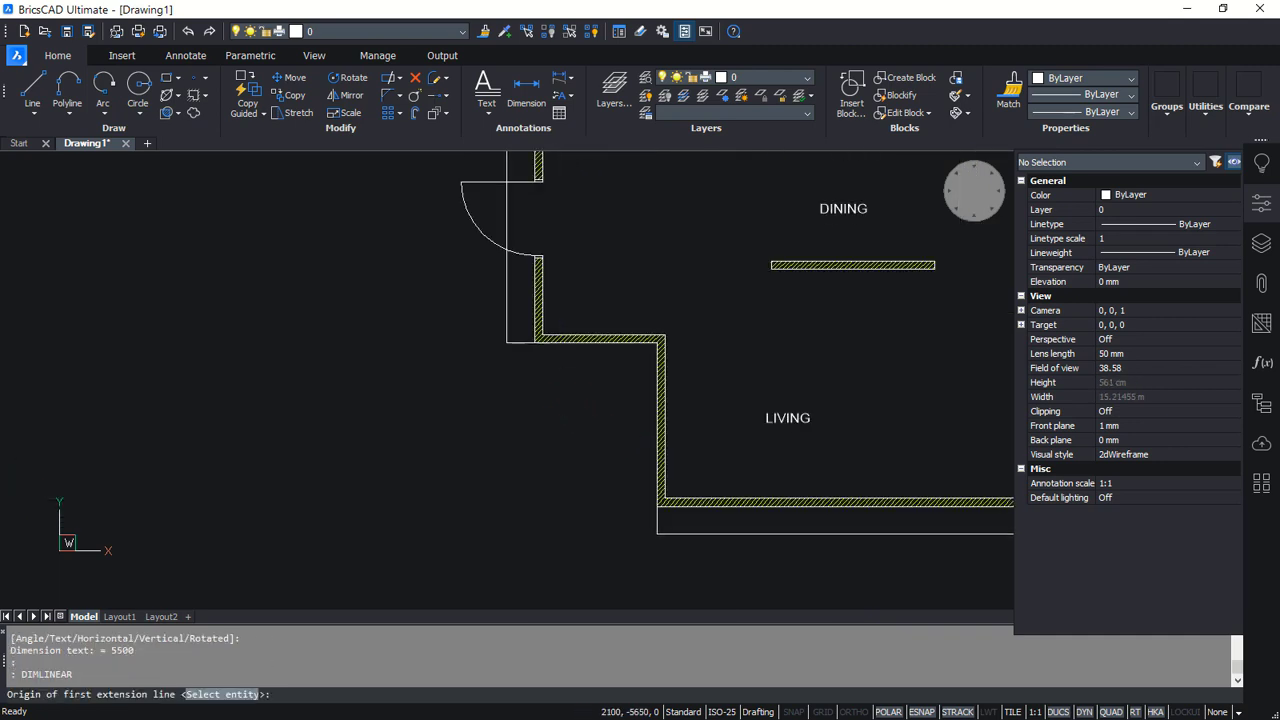
{"action": "left_click", "coordinate": [535, 342]}
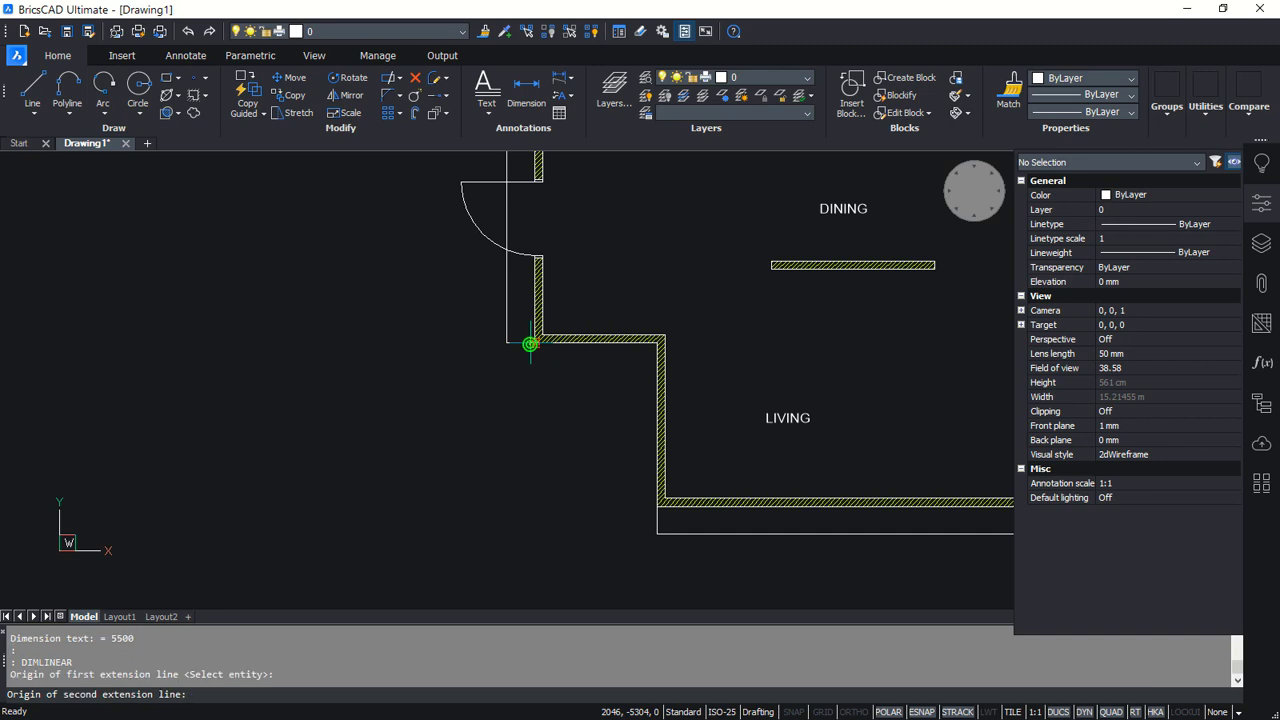
{"action": "left_click", "coordinate": [653, 506]}
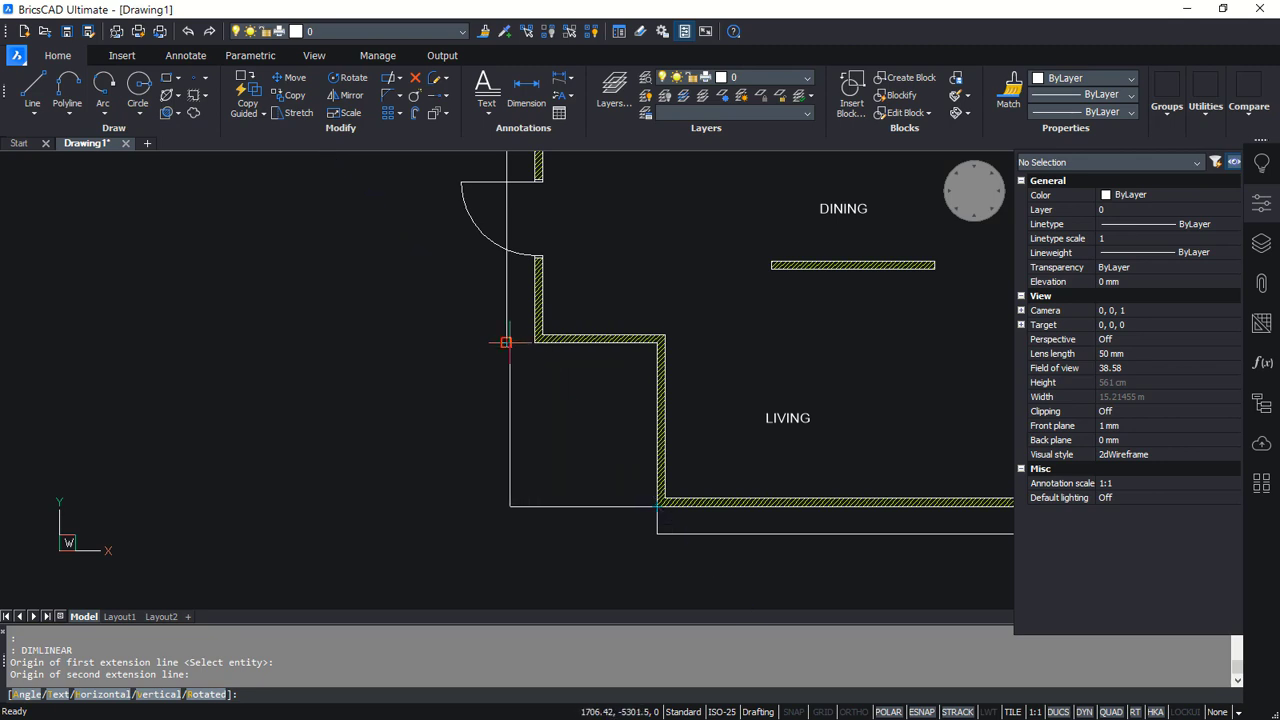
{"action": "key", "text": "Escape"}
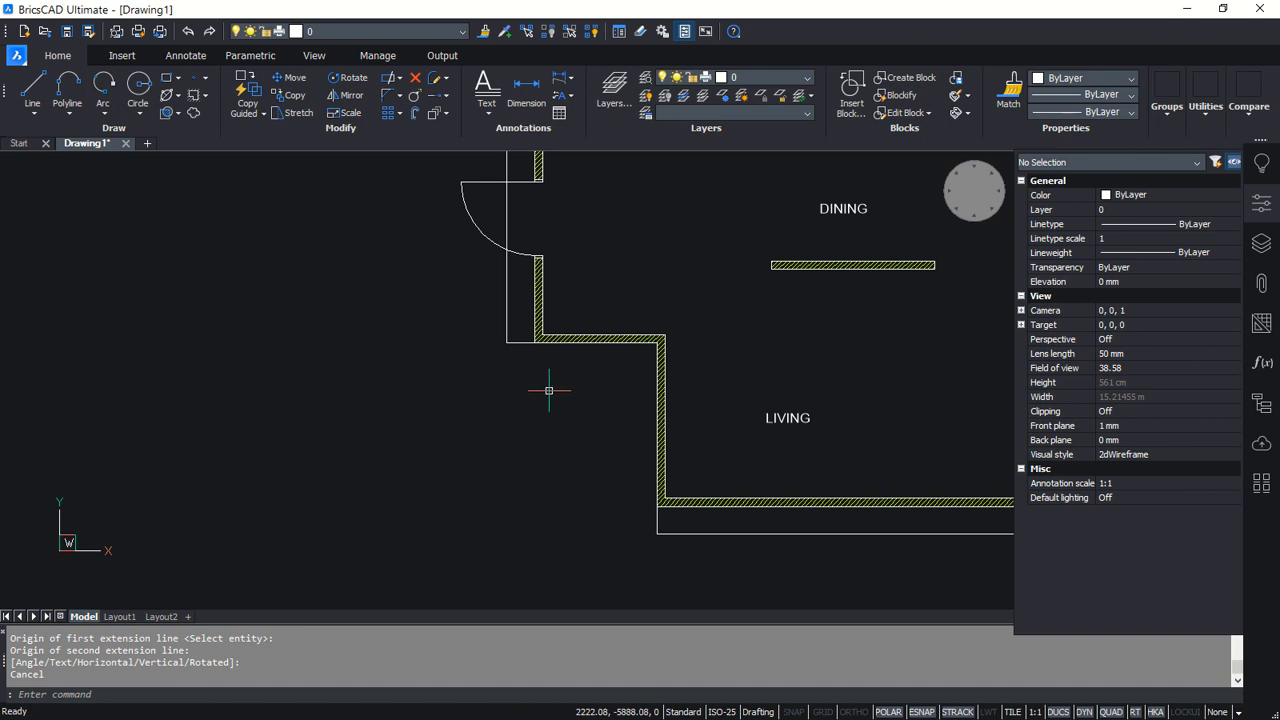
Add a vertical linear dimension for the lower left wall down to the bottom outer corner, aligned with the upper left dimension
{"action": "type", "text": "DIML"}
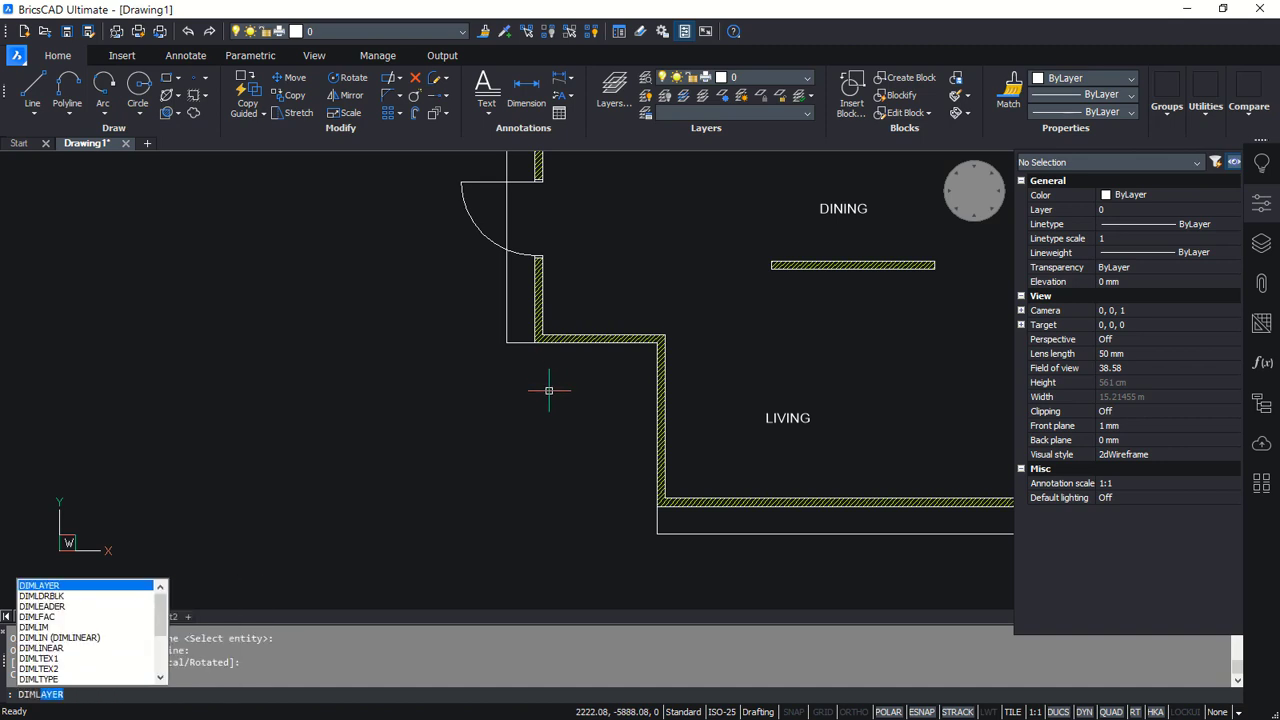
{"action": "type", "text": "IN"}
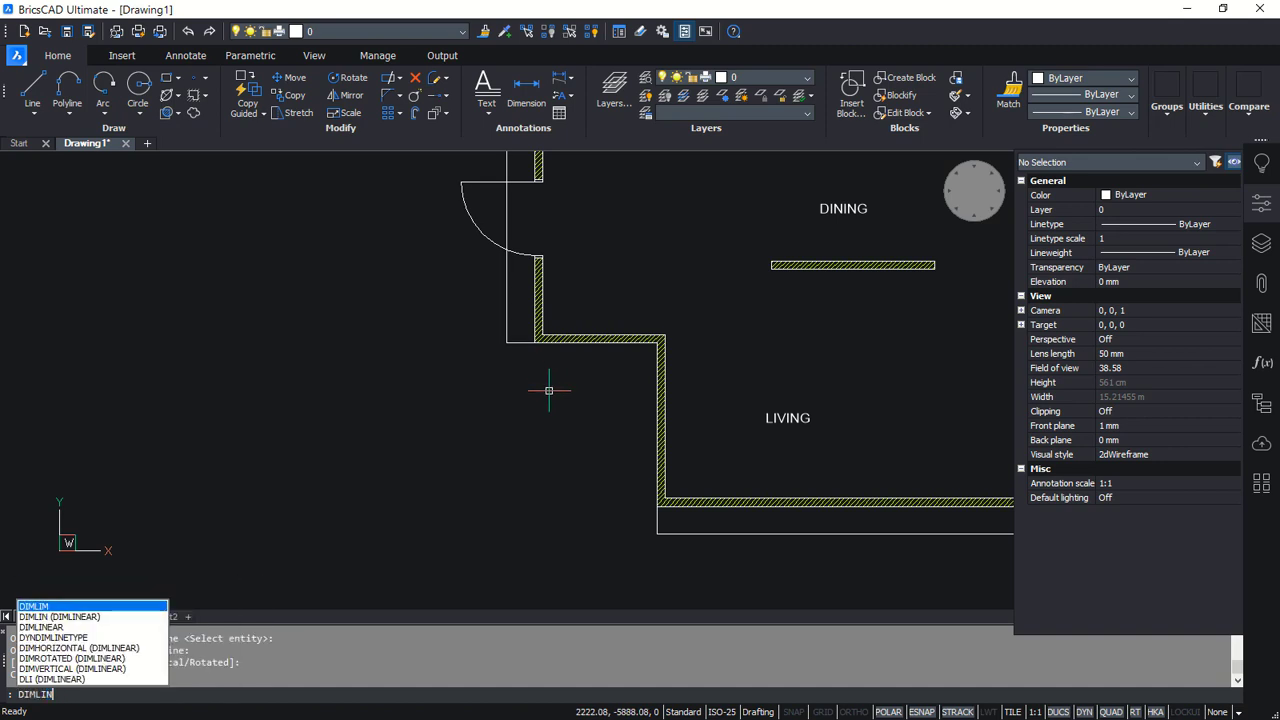
{"action": "key", "text": "Return"}
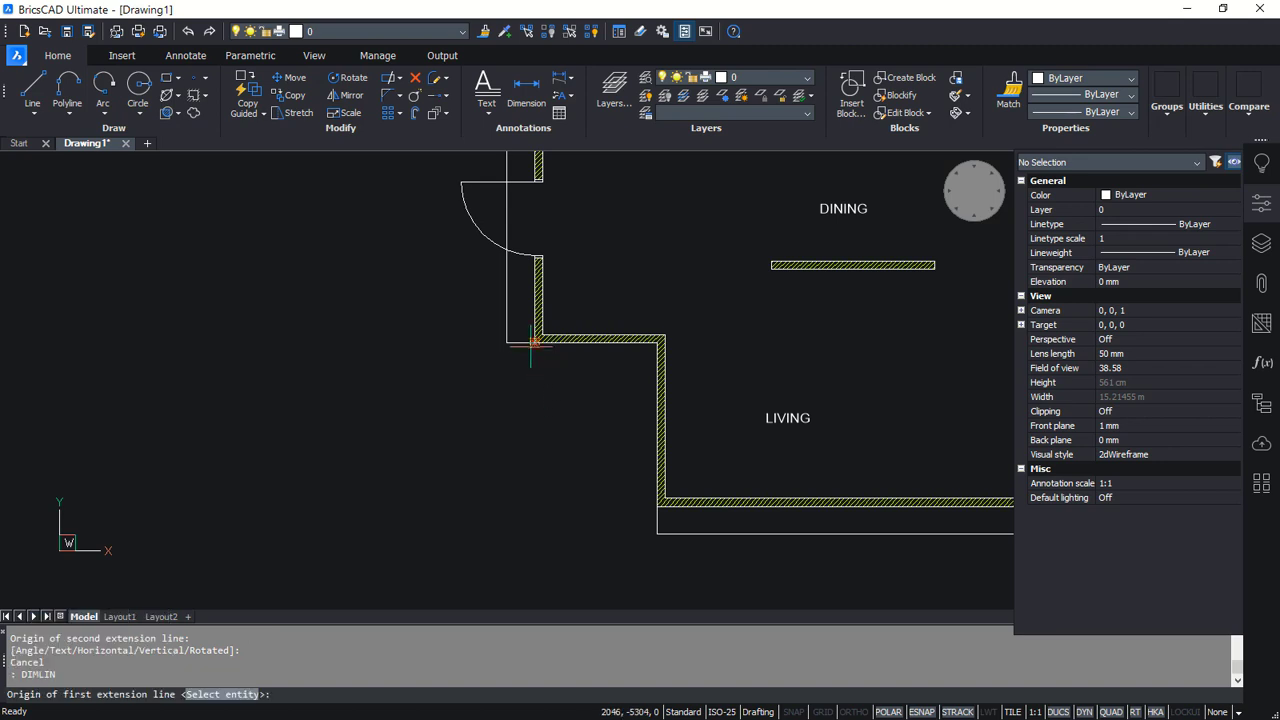
{"action": "left_click", "coordinate": [533, 340]}
{"action": "left_click", "coordinate": [656, 507]}
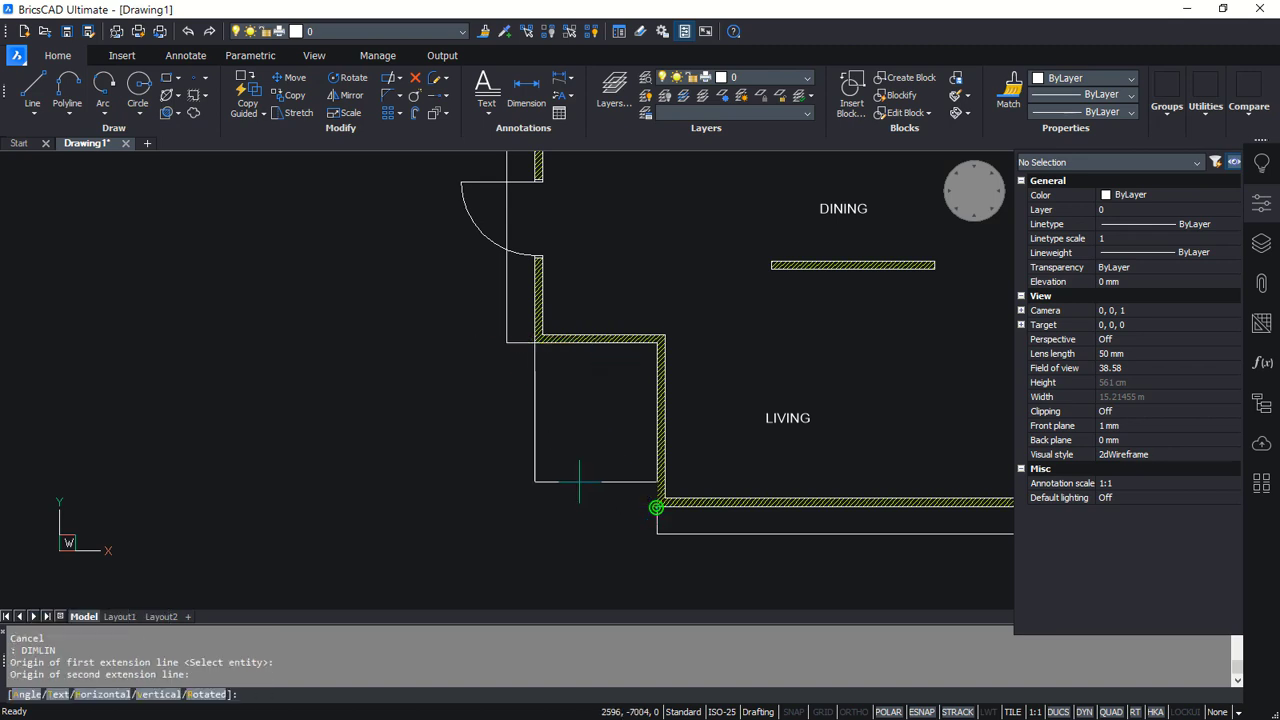
{"action": "left_click", "coordinate": [506, 342]}
Show the AutoScale field in the status bar
{"action": "scroll", "coordinate": [627, 445], "scroll_direction": "down", "scroll_amount": 5}
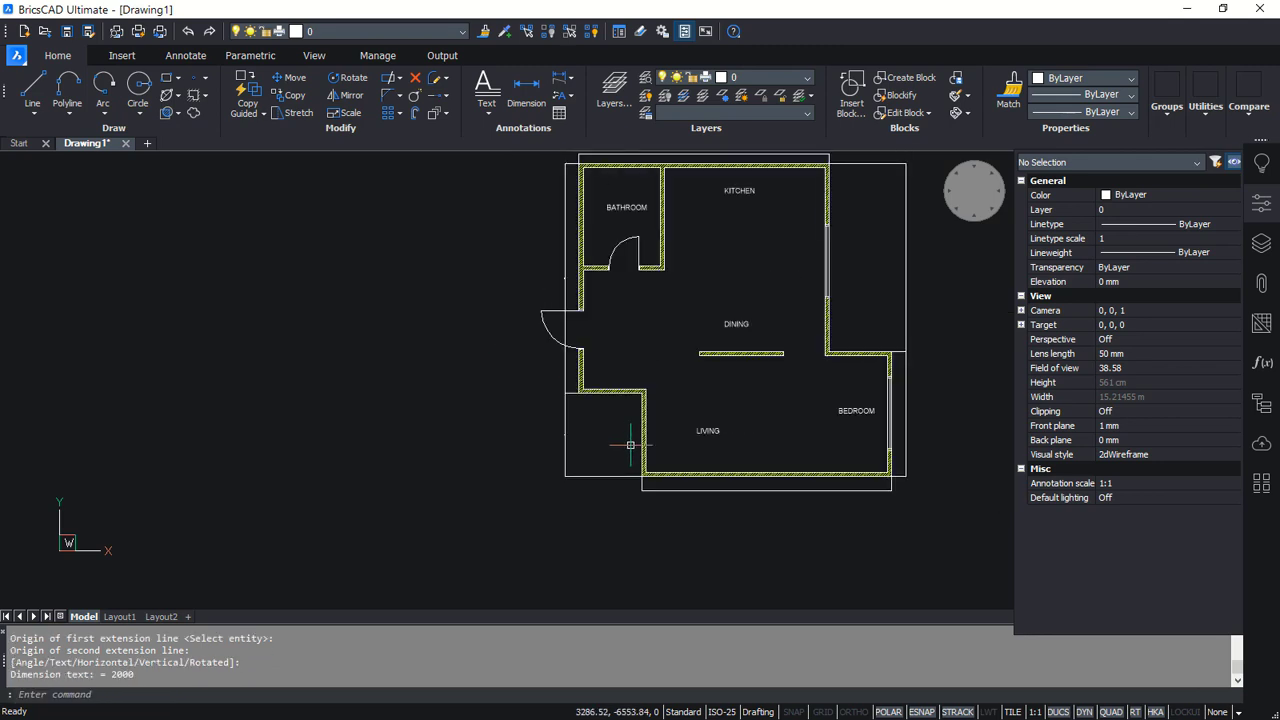
{"action": "middle_click_drag", "start_coordinate": [756, 445], "coordinate": [645, 469]}
{"action": "scroll", "coordinate": [655, 470], "scroll_direction": "up", "scroll_amount": 2}
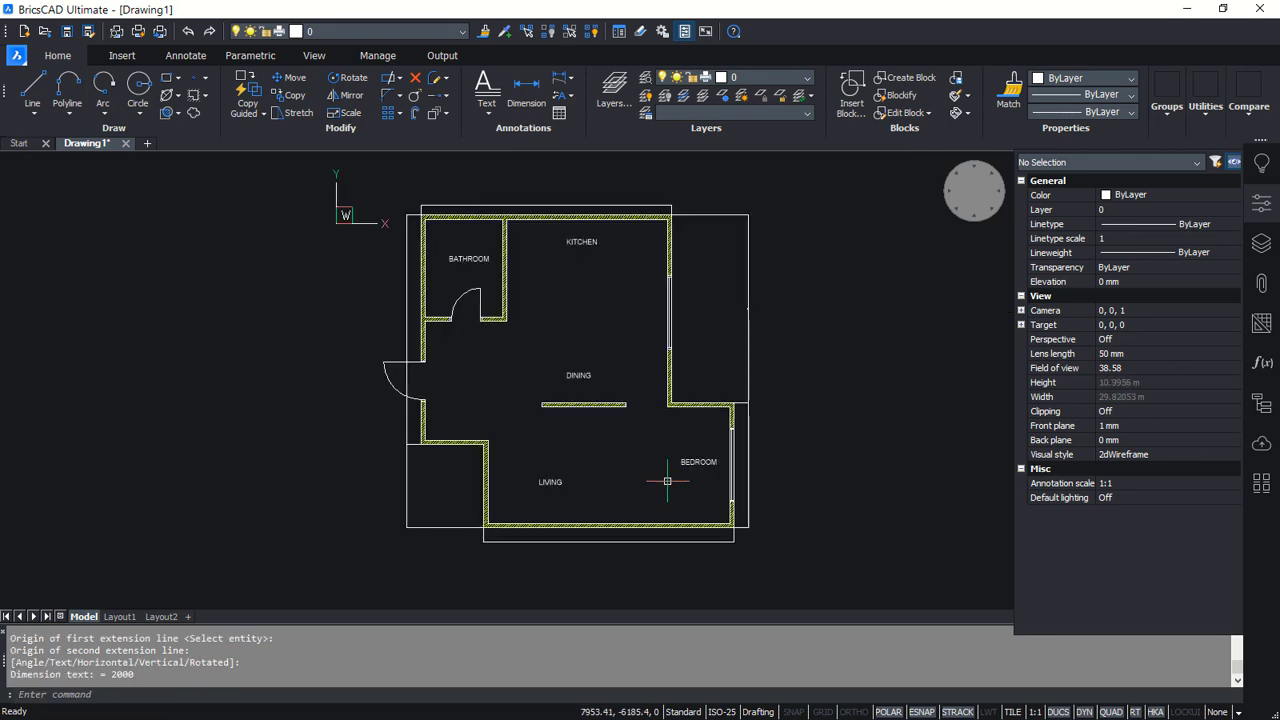
{"action": "left_click", "coordinate": [1239, 713]}
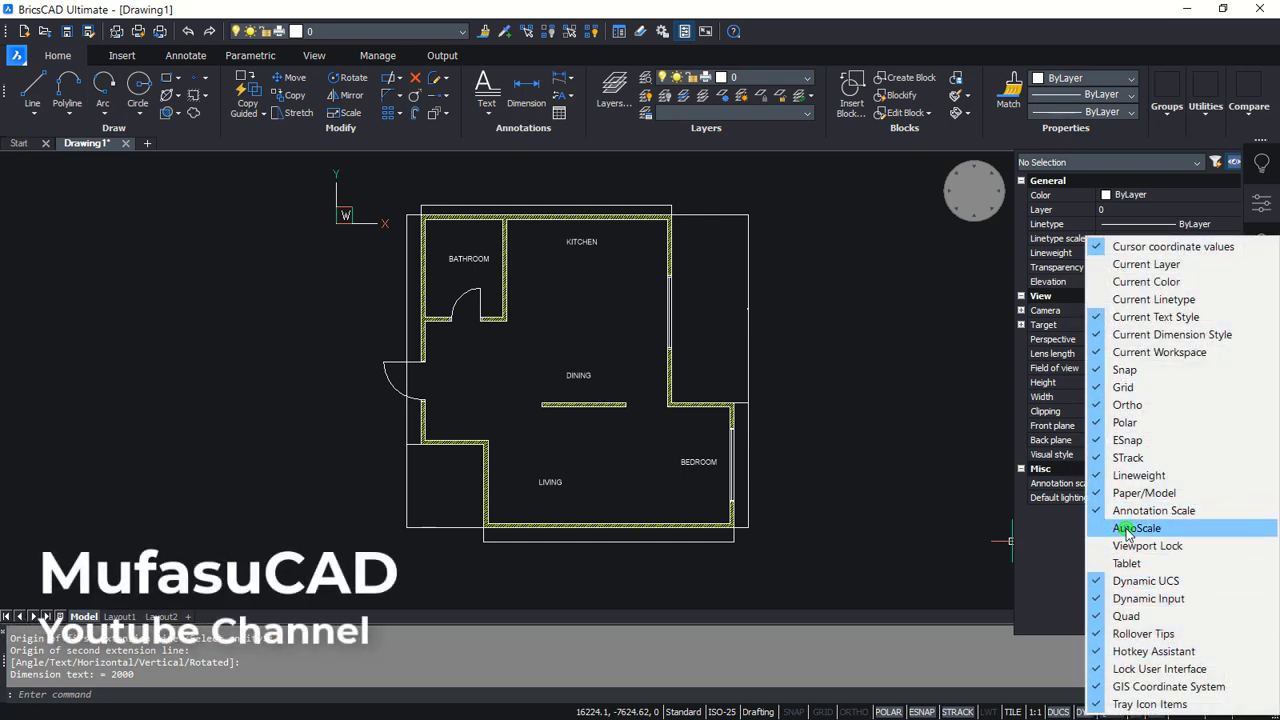
{"action": "left_click", "coordinate": [1130, 528]}
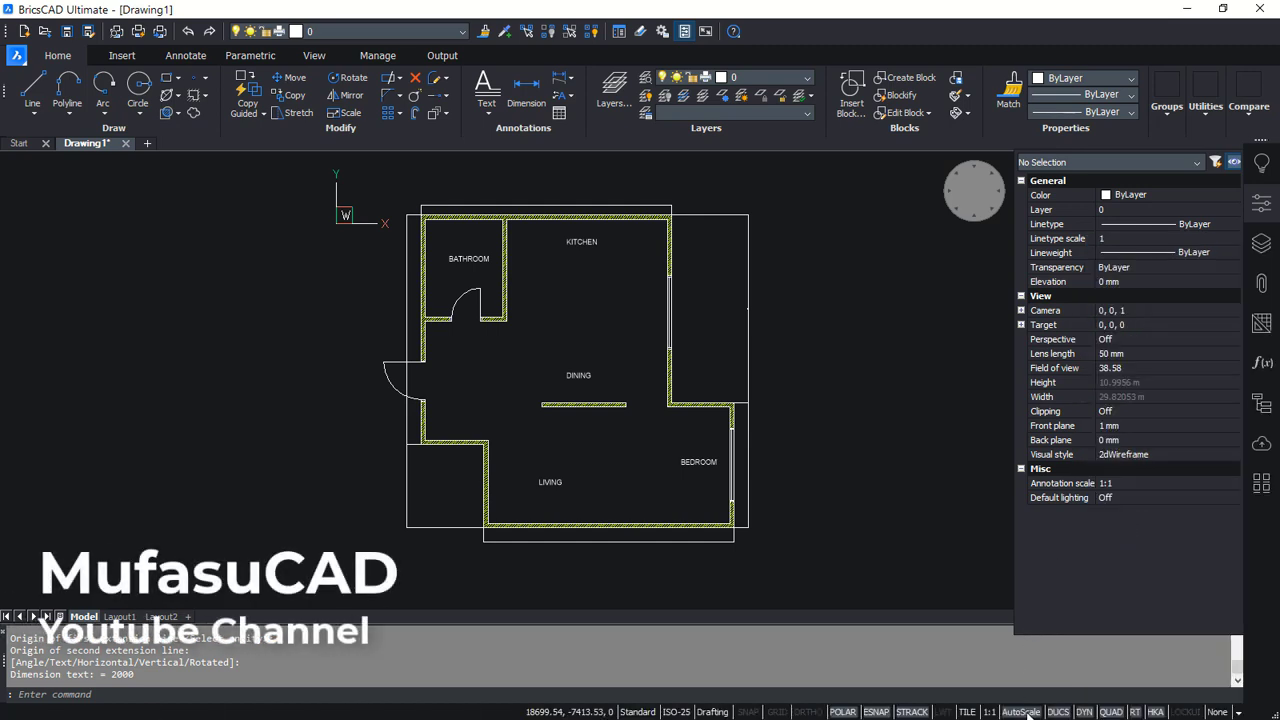
Set the drawing's annotation scale to 1:50
{"action": "left_click", "coordinate": [989, 712]}
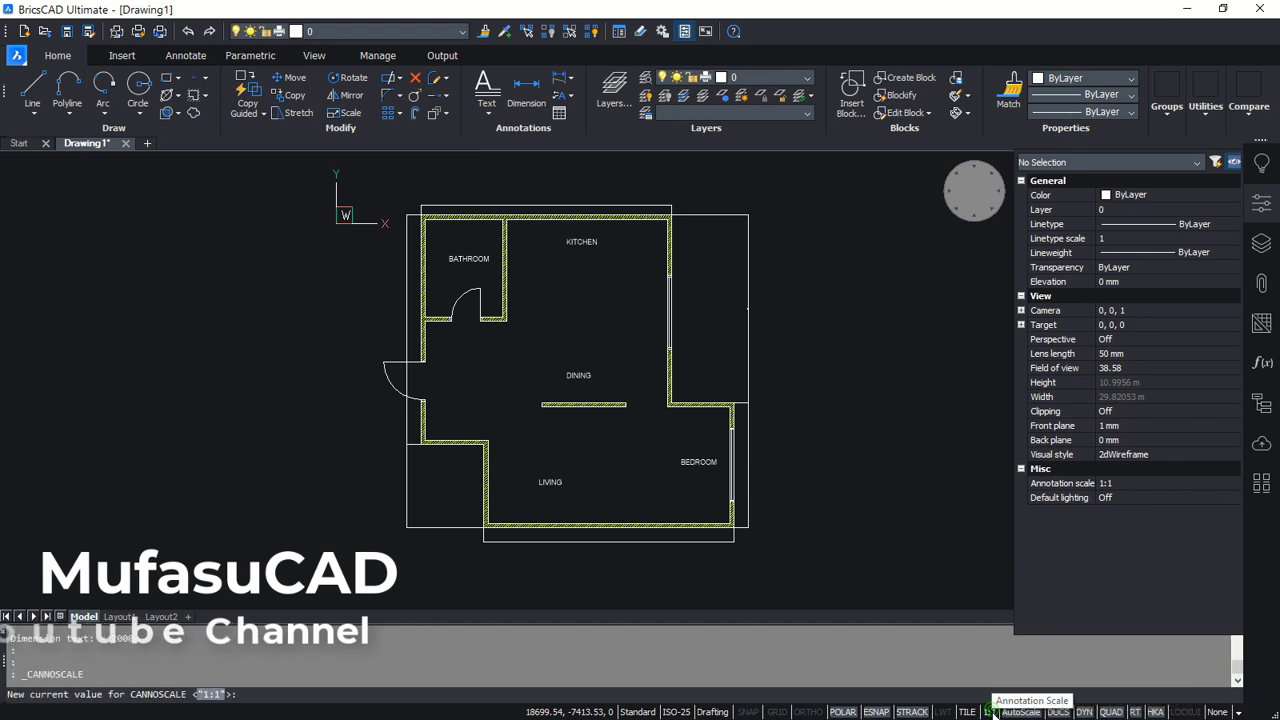
{"action": "left_click", "coordinate": [992, 711]}
{"action": "left_click", "coordinate": [1113, 484]}
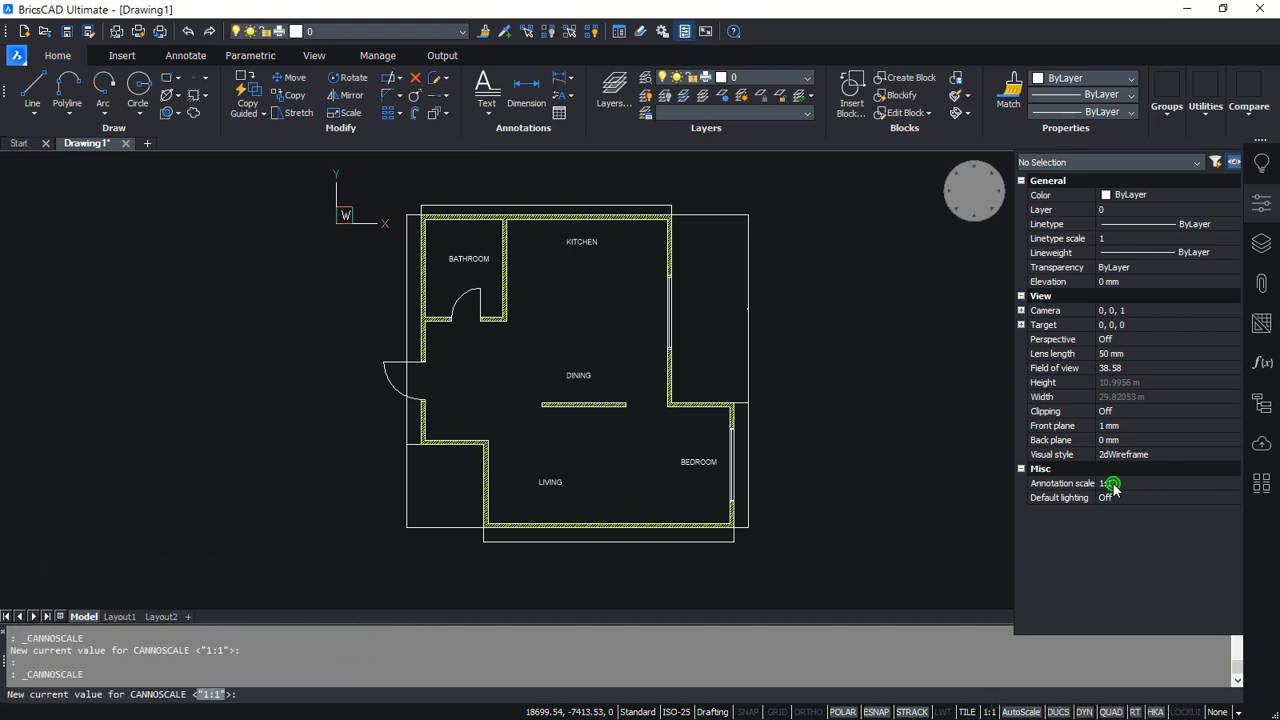
{"action": "left_click", "coordinate": [1118, 484]}
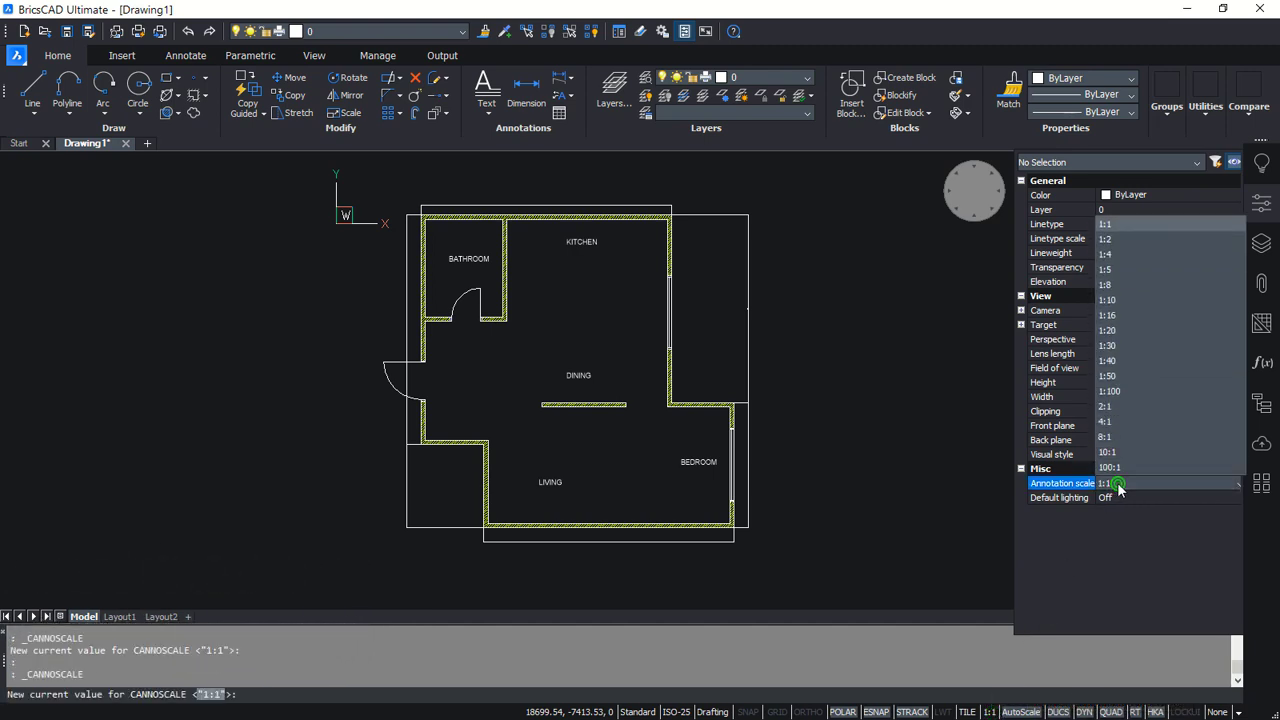
{"action": "left_click", "coordinate": [1127, 376]}
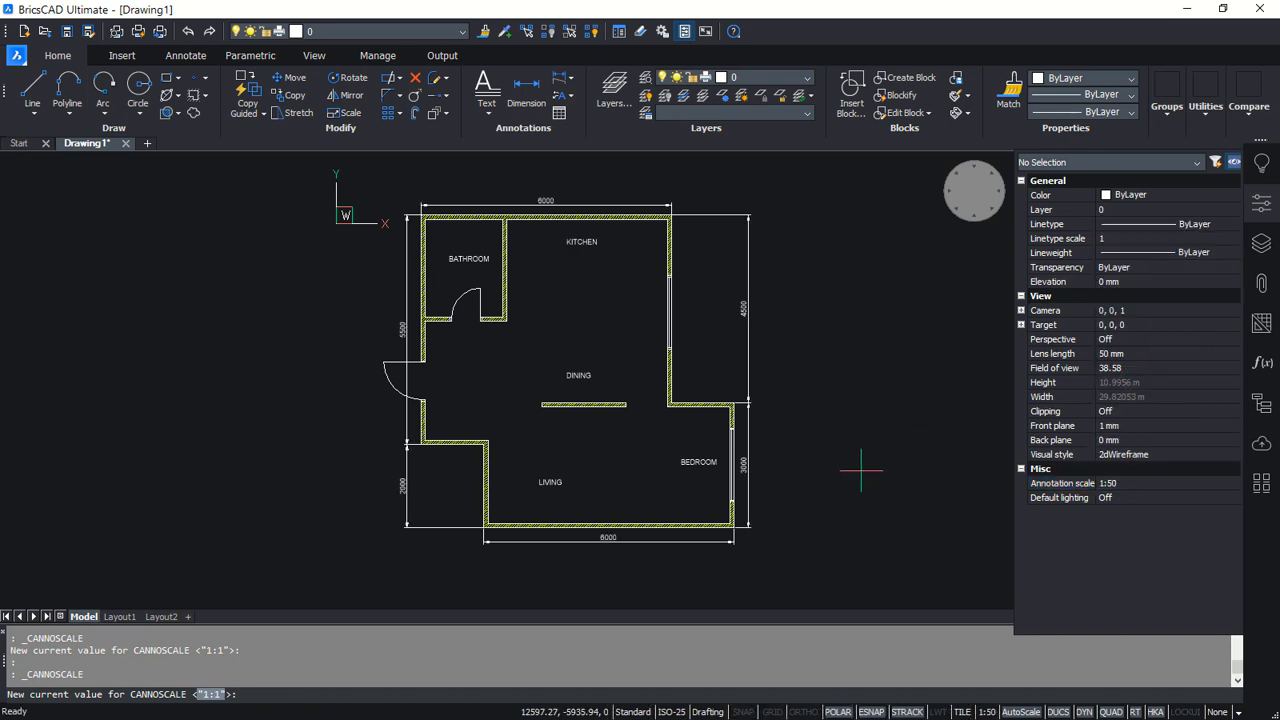
{"action": "key", "text": "Escape"}
Try the 1:100 annotation scale on the dimensions and return the scale to 1:50
{"action": "scroll", "coordinate": [701, 334], "scroll_direction": "up", "scroll_amount": 1}
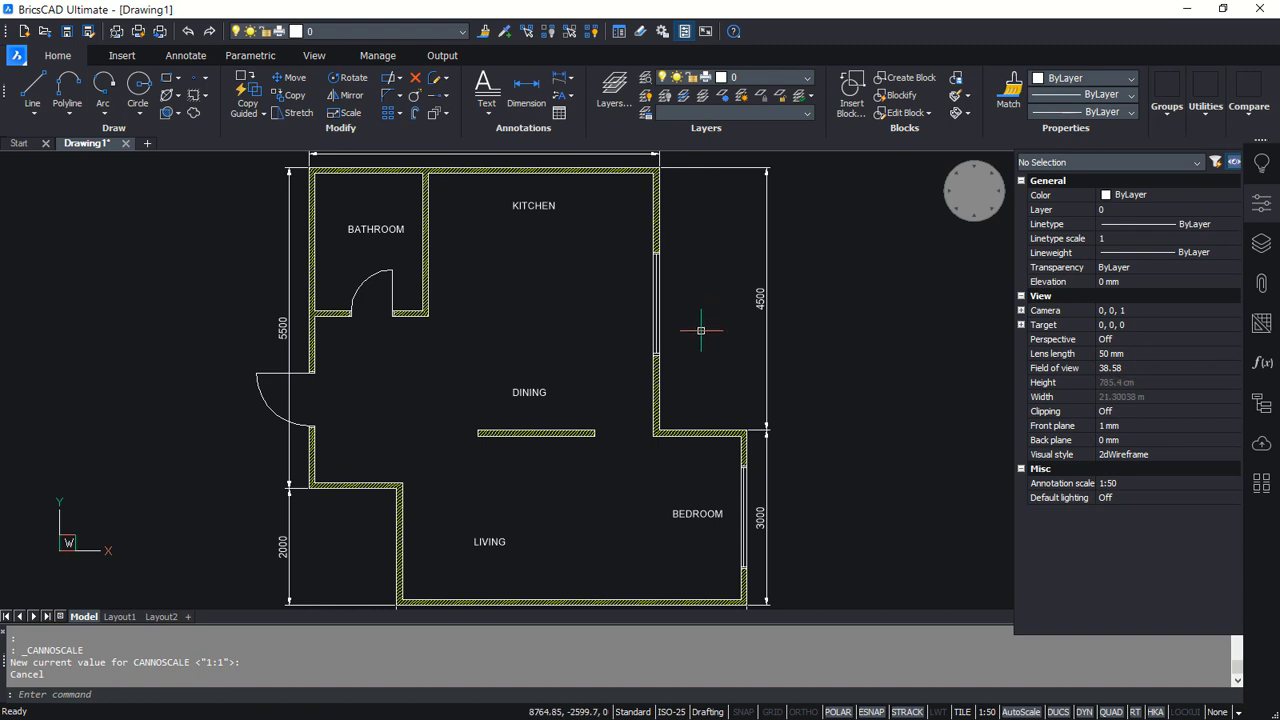
{"action": "scroll", "coordinate": [701, 330], "scroll_direction": "down", "scroll_amount": 1}
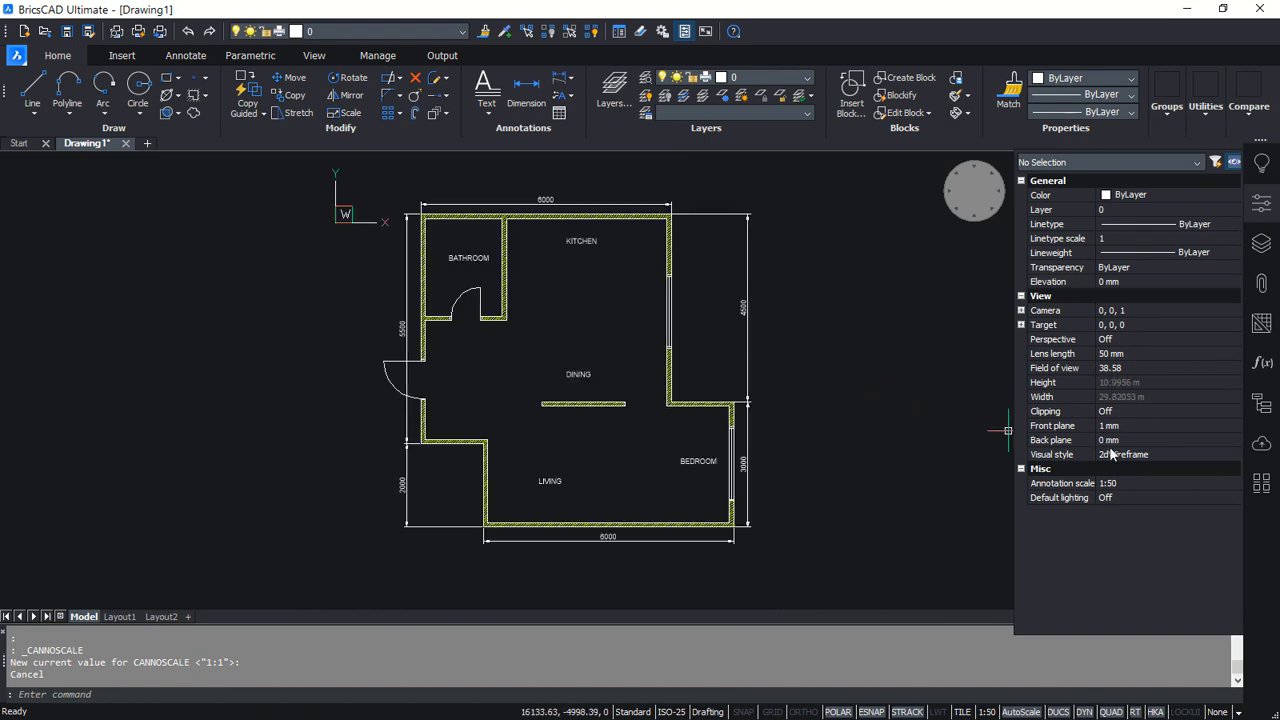
{"action": "left_click", "coordinate": [1115, 484]}
{"action": "left_click", "coordinate": [1115, 484]}
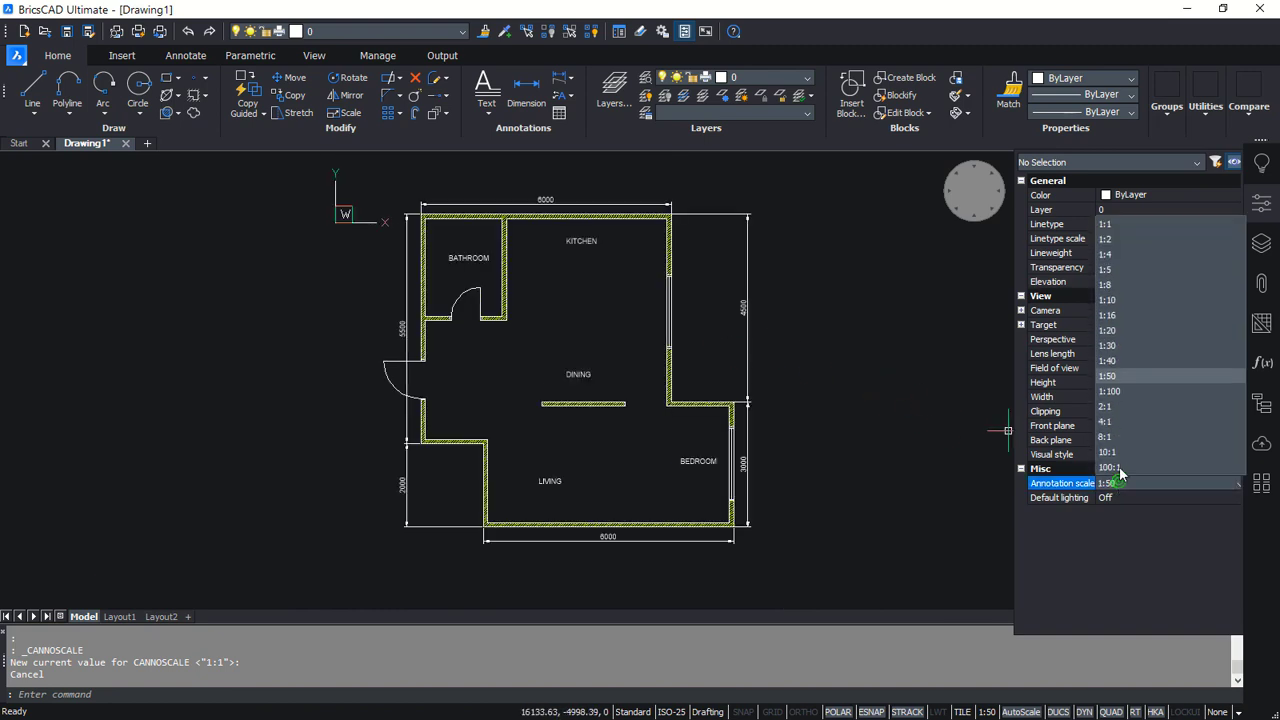
{"action": "left_click", "coordinate": [1118, 399]}
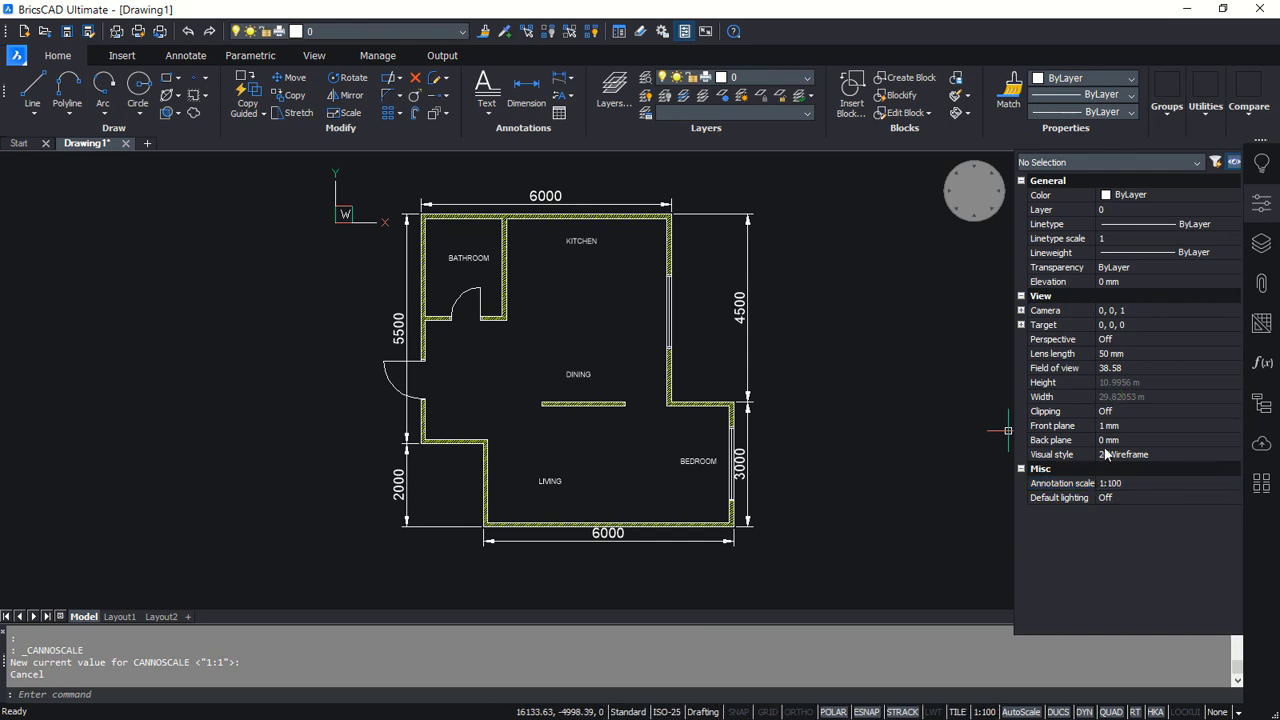
{"action": "left_click", "coordinate": [1117, 487]}
{"action": "left_click", "coordinate": [1115, 482]}
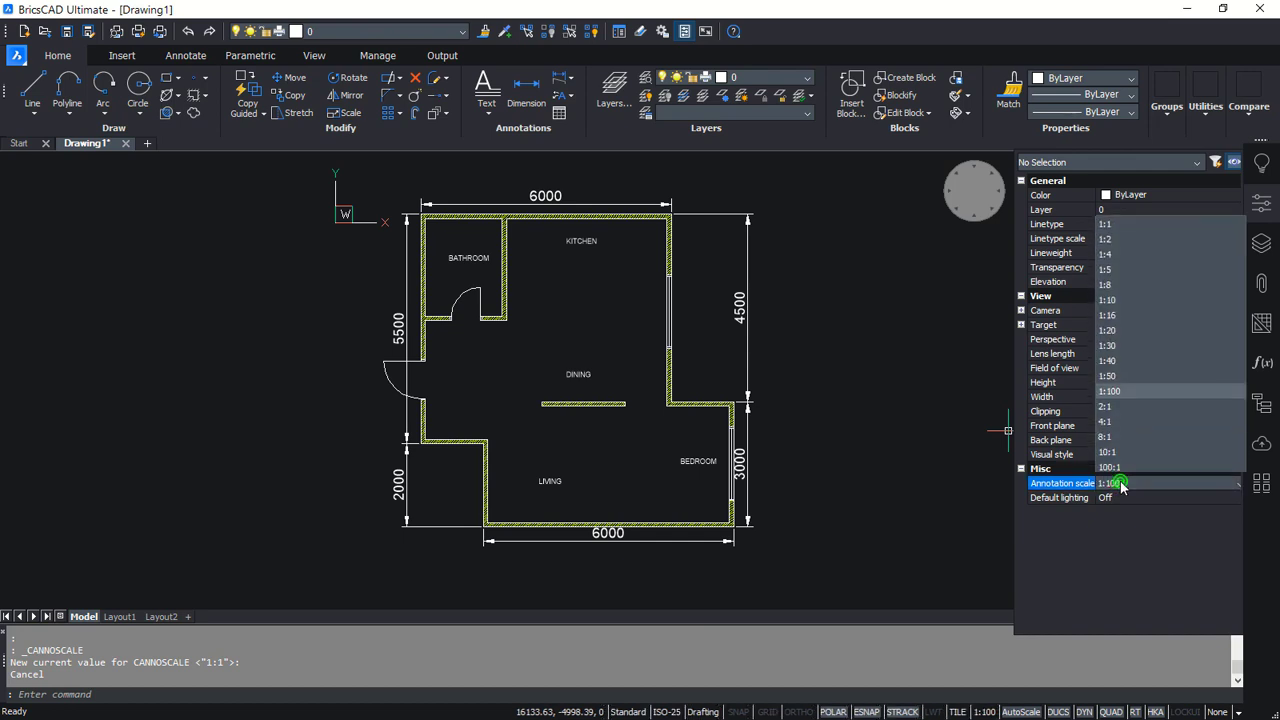
{"action": "left_click", "coordinate": [1113, 376]}
{"action": "left_click", "coordinate": [811, 362]}
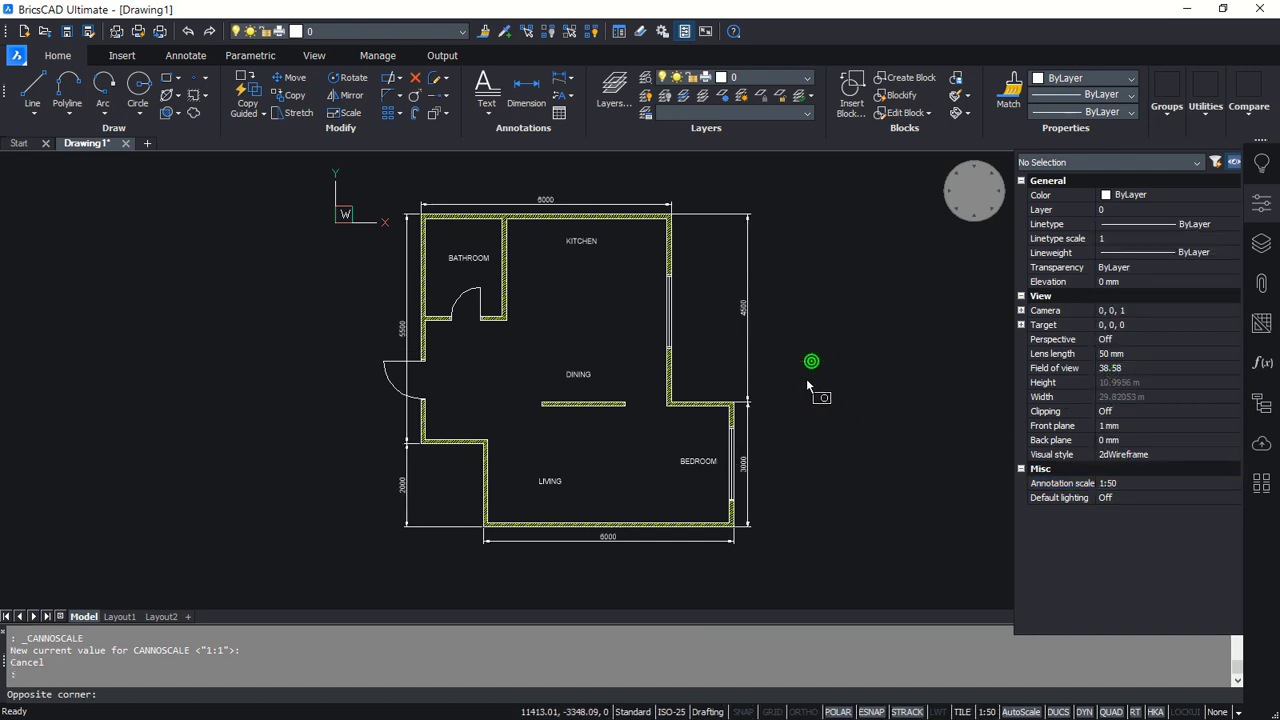
{"action": "middle_click_drag", "start_coordinate": [805, 392], "coordinate": [780, 398]}
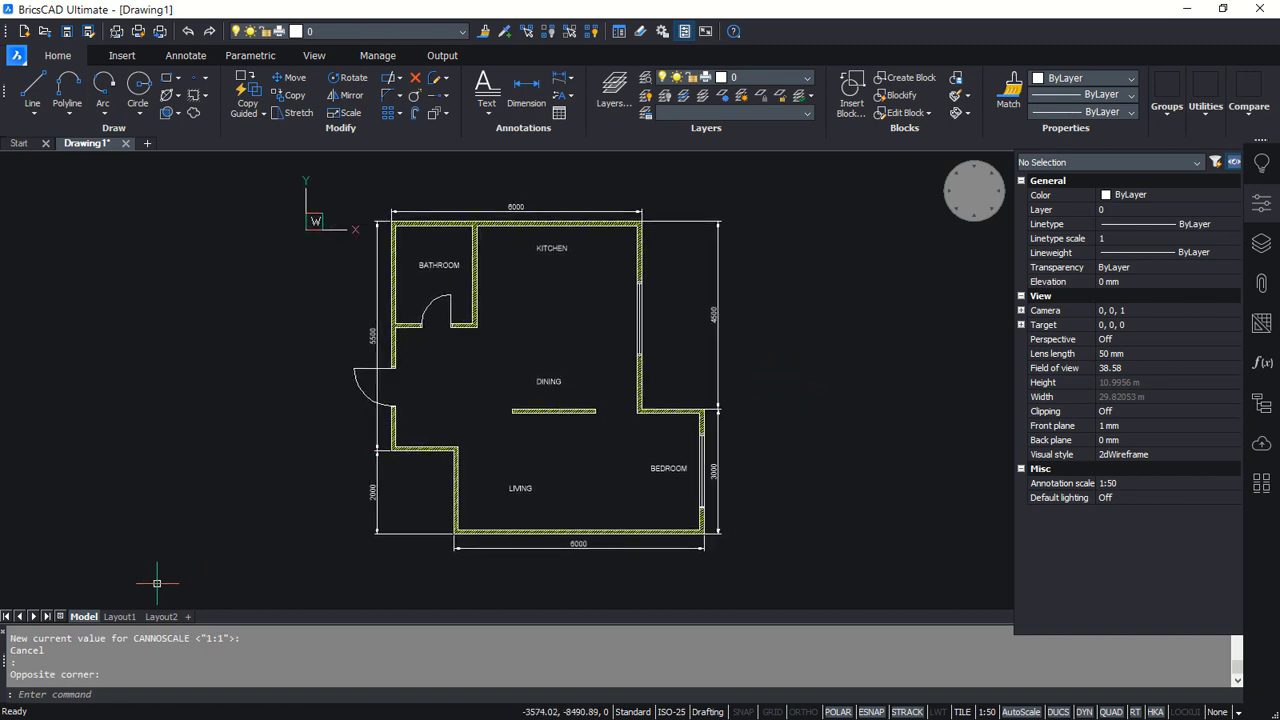
Switch to Layout1 and delete the existing viewport from its sheet
{"action": "left_click", "coordinate": [120, 617]}
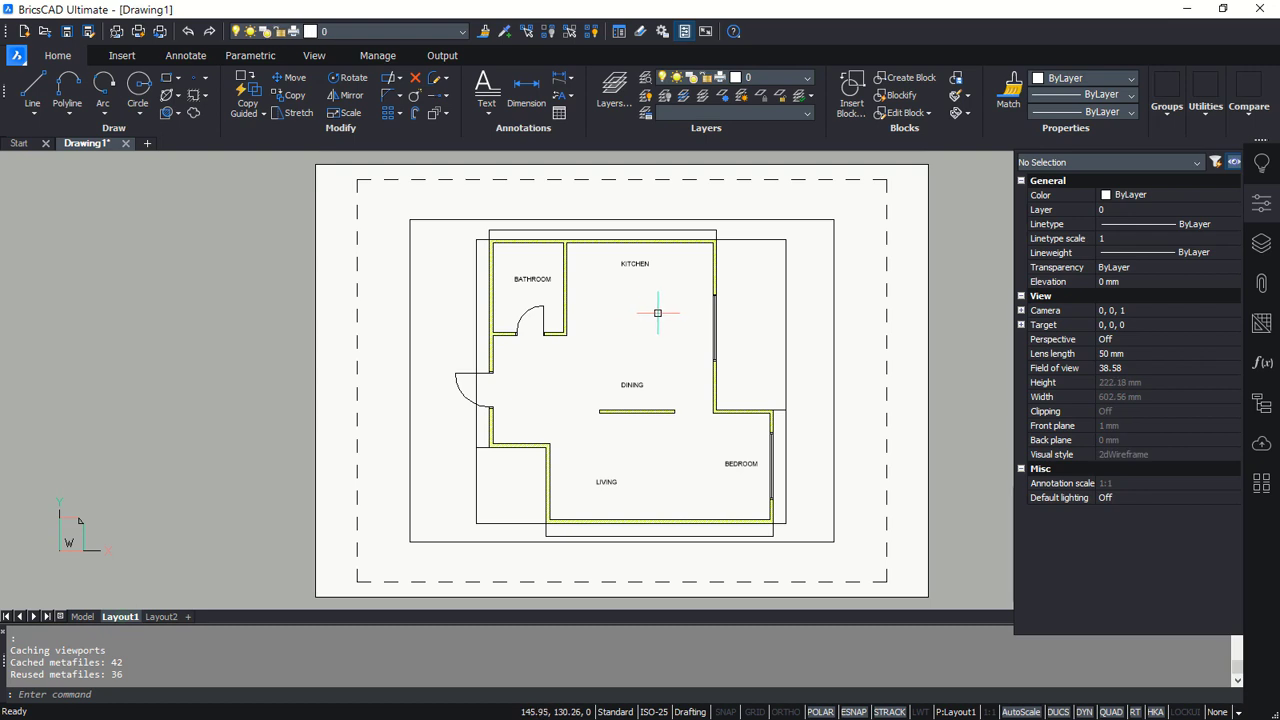
{"action": "scroll", "coordinate": [757, 349], "scroll_direction": "down", "scroll_amount": 1}
{"action": "middle_click_drag", "start_coordinate": [788, 354], "coordinate": [551, 359]}
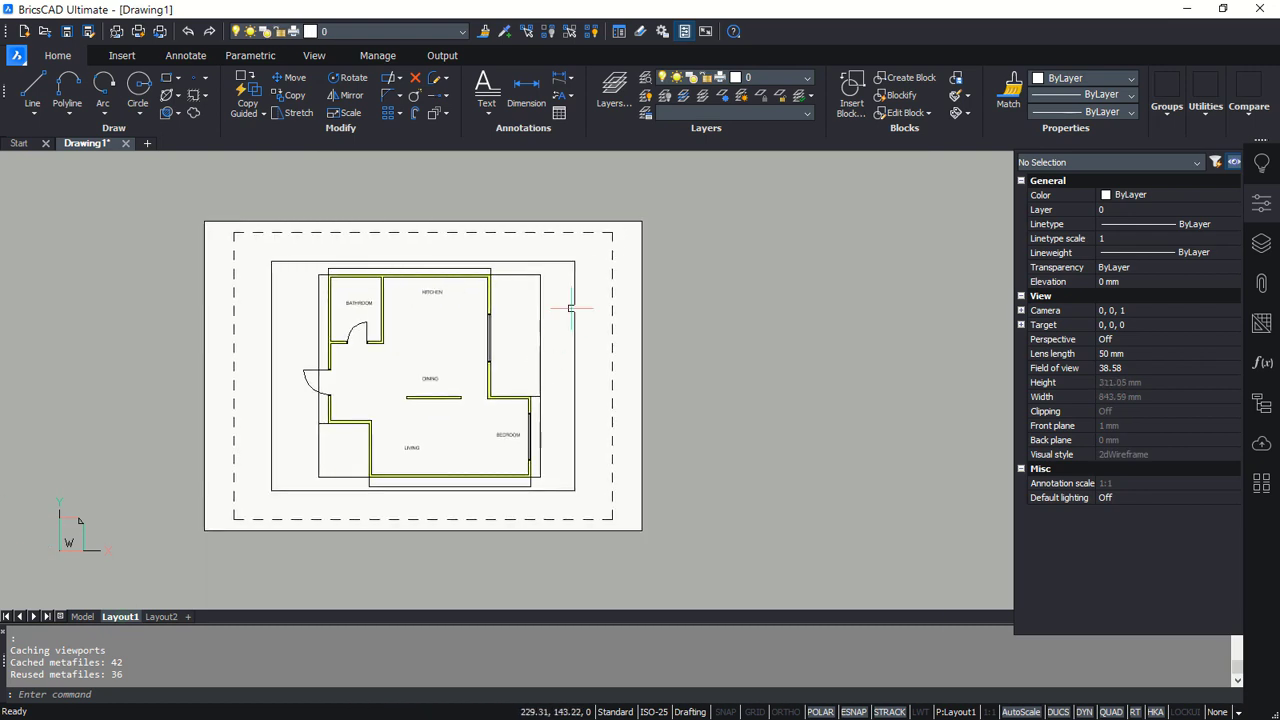
{"action": "left_click", "coordinate": [593, 239]}
{"action": "left_click", "coordinate": [496, 340]}
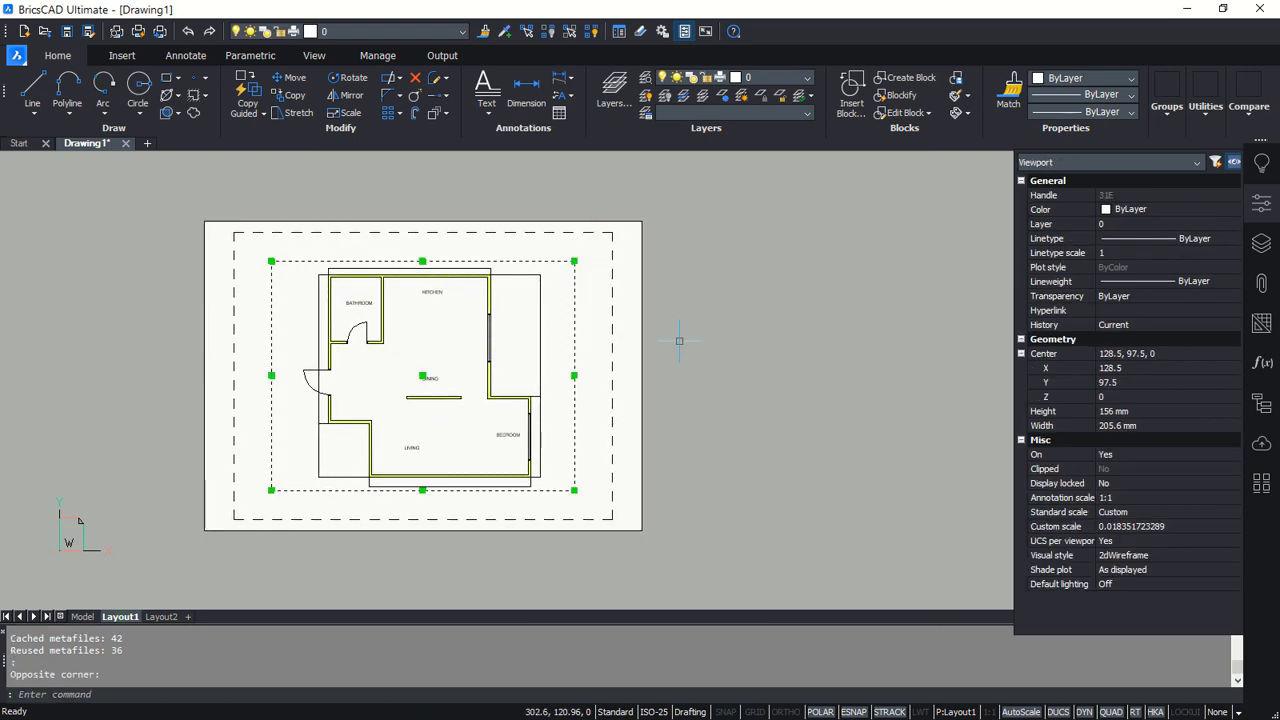
{"action": "key", "text": "Delete"}
Draw a 297 by 210 mm rectangle in the empty area to the right of the paper sheet
{"action": "mouse_move", "coordinate": [768, 351]}
{"action": "middle_mouse_down"}
{"action": "mouse_move", "coordinate": [637, 363]}
{"action": "mouse_move", "coordinate": [610, 327]}
{"action": "middle_mouse_up"}
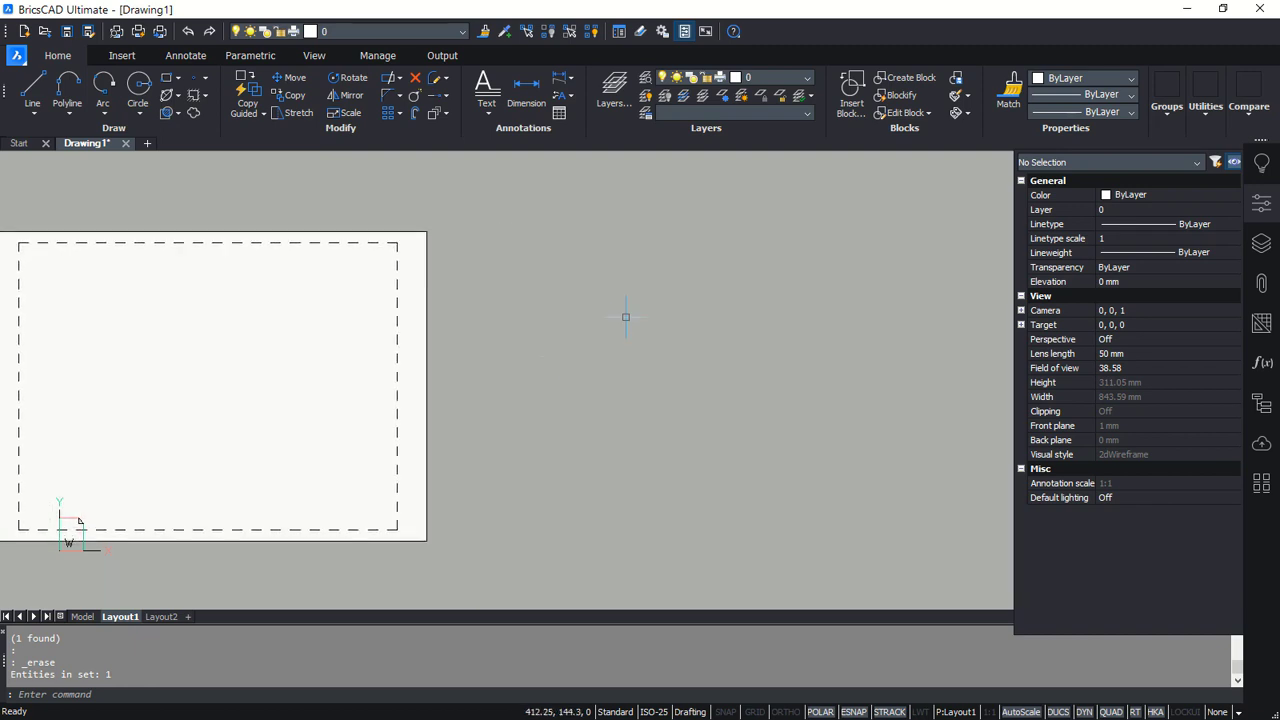
{"action": "key", "text": "Return"}
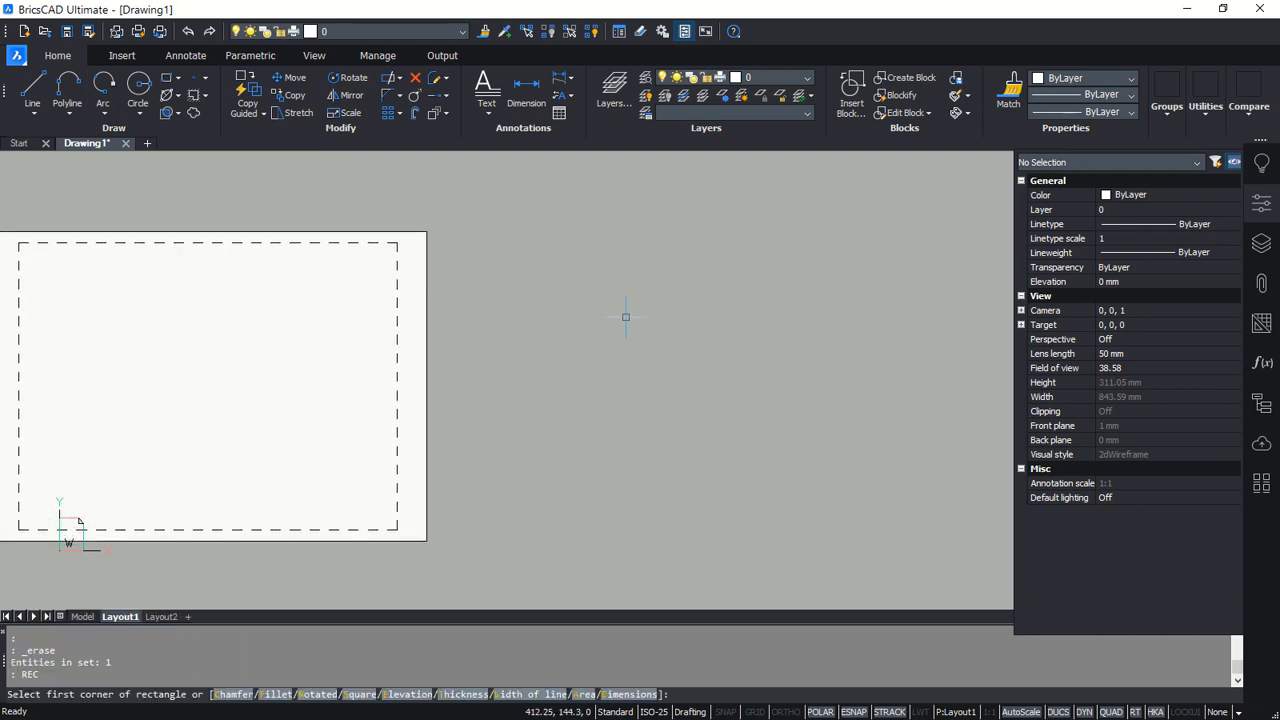
{"action": "left_click", "coordinate": [549, 264]}
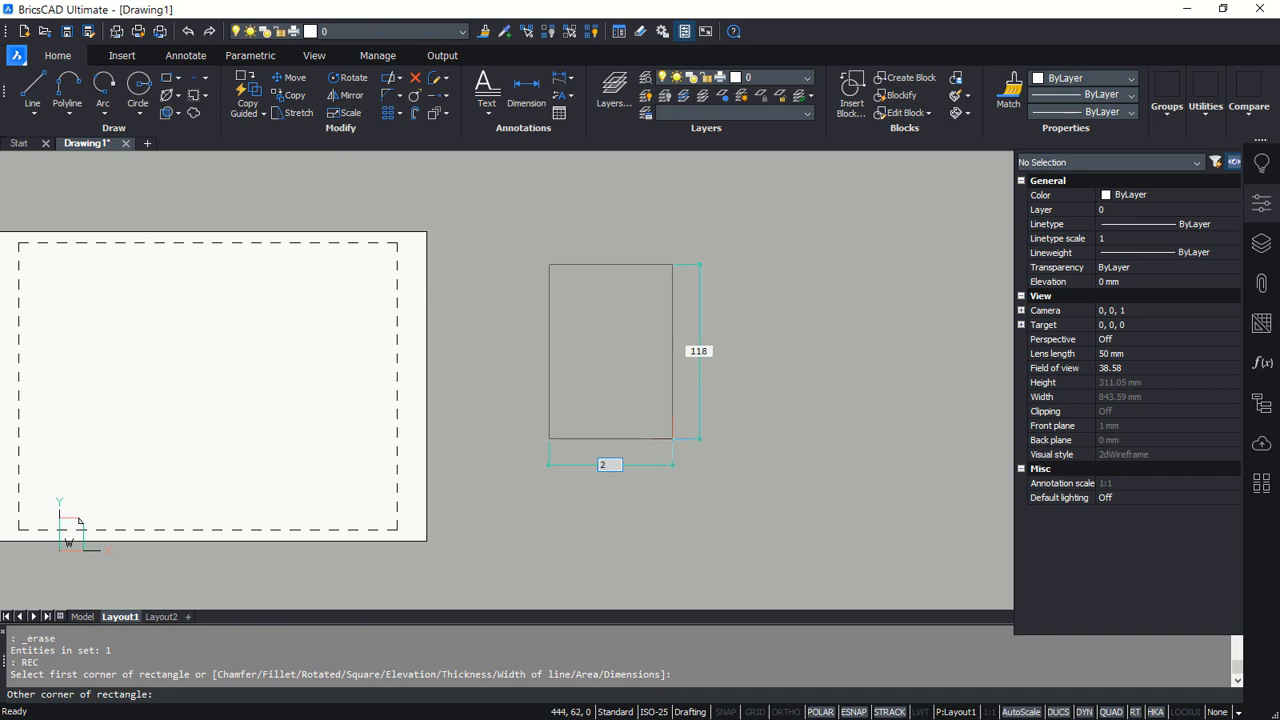
{"action": "type", "text": "297"}
{"action": "key", "text": "Tab"}
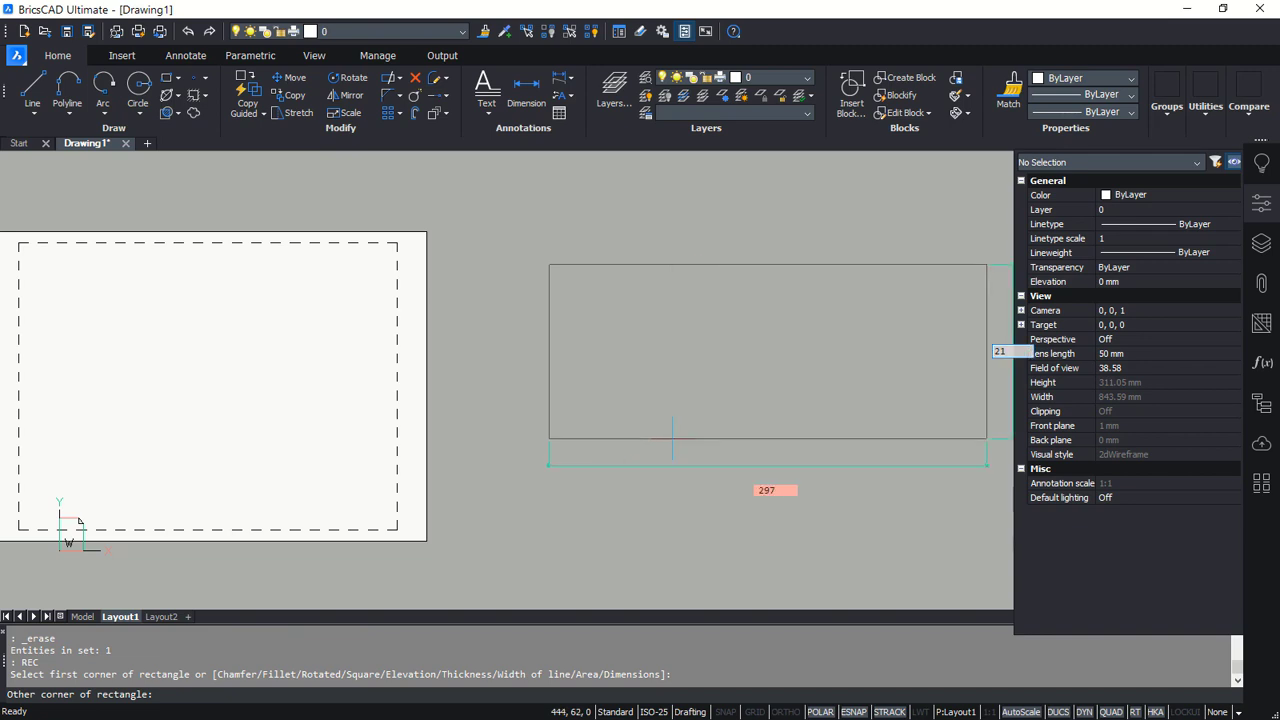
{"action": "key", "text": "Return"}
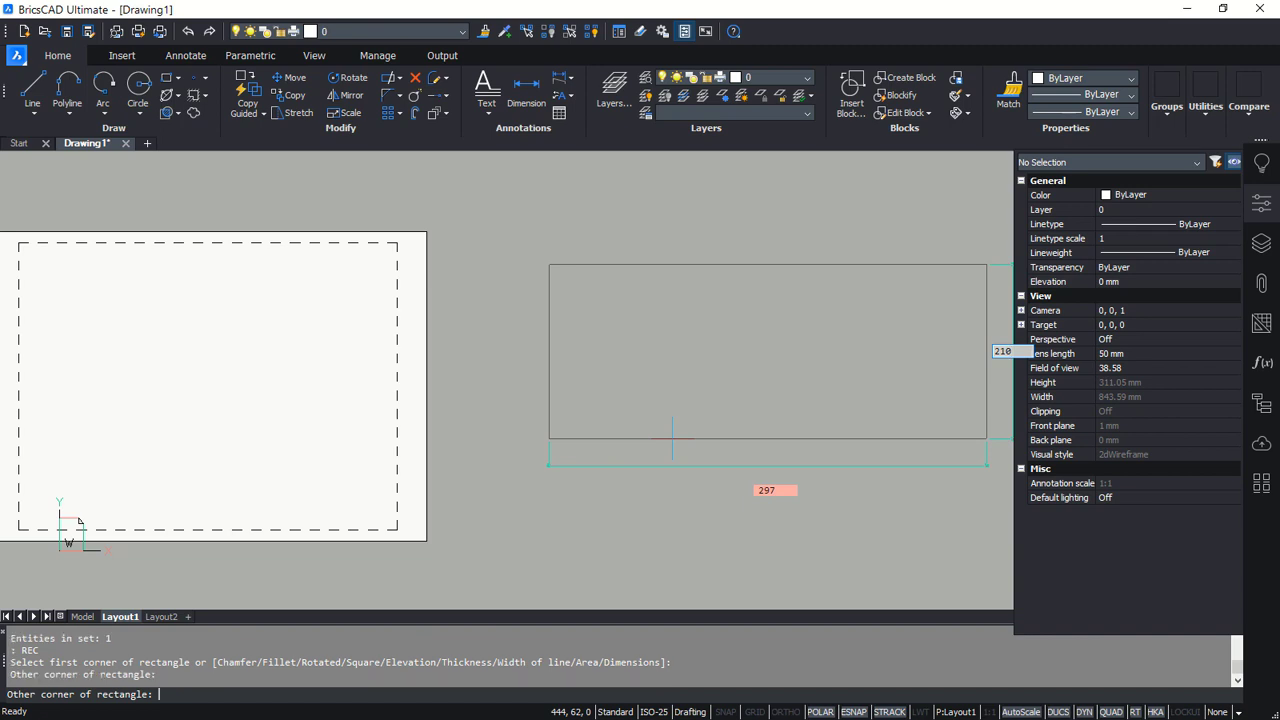
Offset the 297 by 210 mm sheet rectangle inward by 10 mm to form the inner border
{"action": "middle_click_drag", "start_coordinate": [755, 426], "coordinate": [676, 396]}
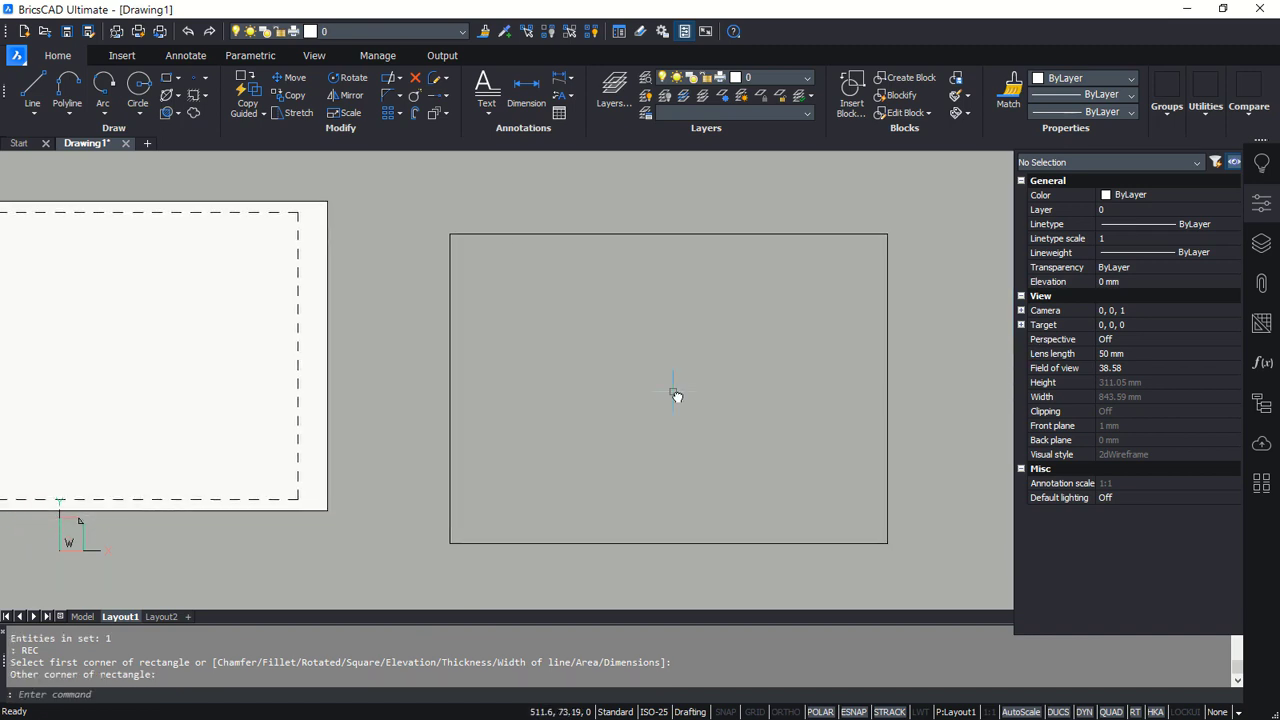
{"action": "type", "text": "o"}
{"action": "key", "text": "Return"}
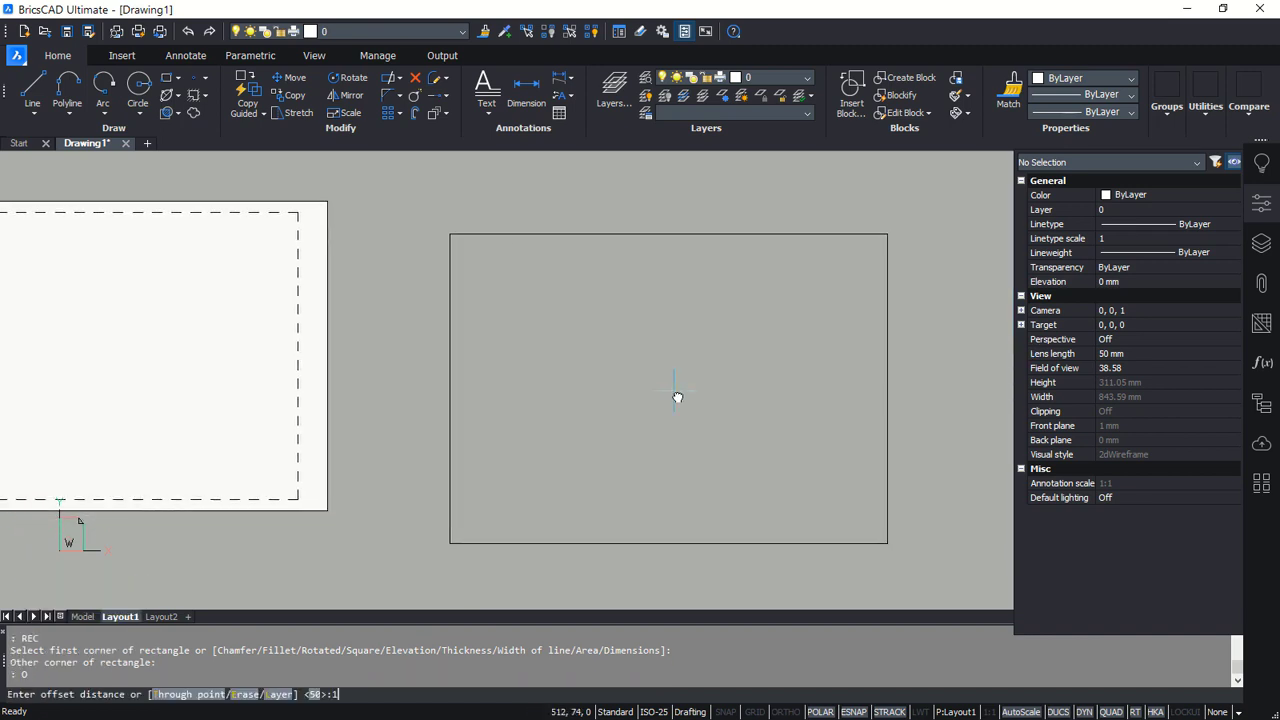
{"action": "key", "text": "Return"}
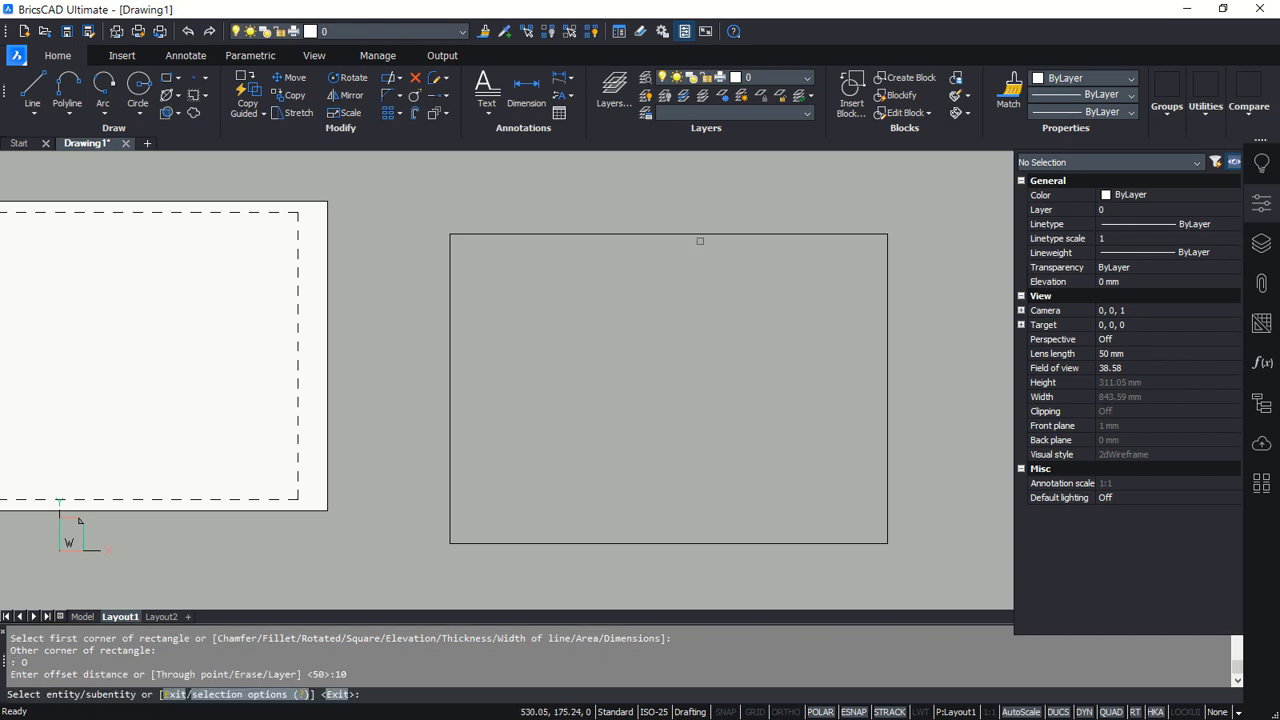
{"action": "left_click", "coordinate": [700, 238]}
{"action": "left_click", "coordinate": [680, 406]}
{"action": "key", "text": "Return"}
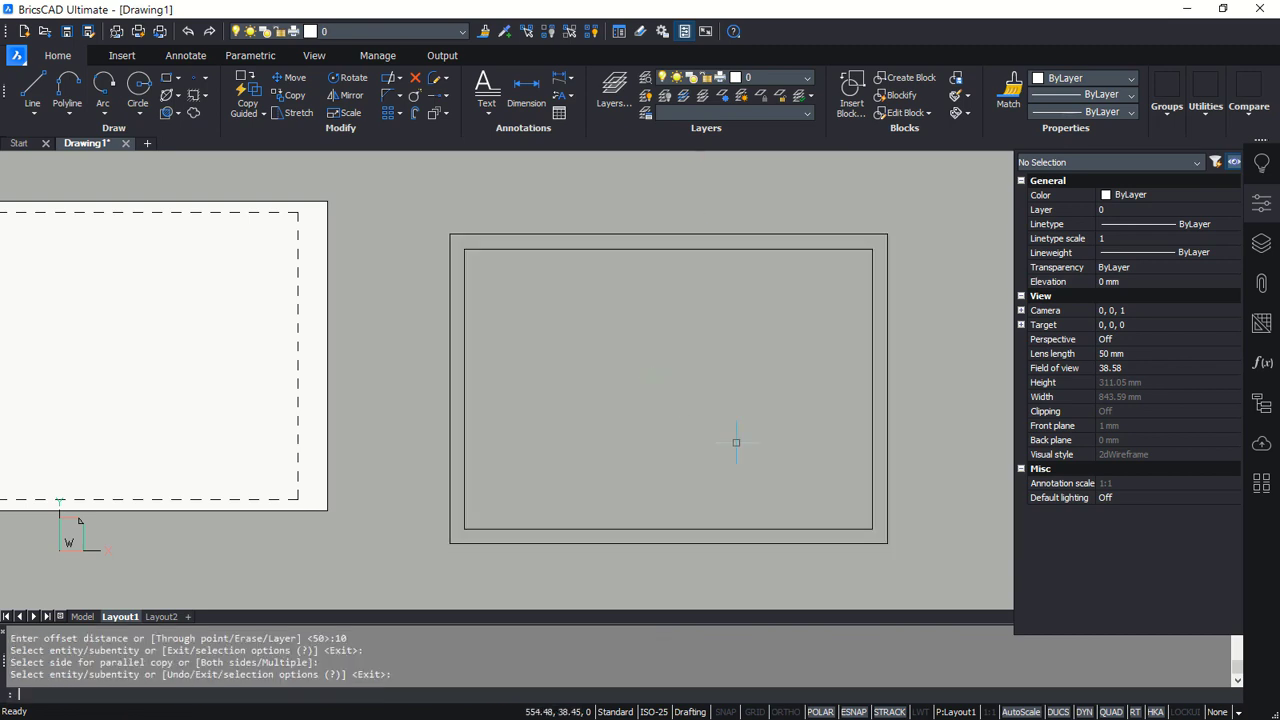
Draw a title block rectangle about 43 mm high from the inner border's lower right corner
{"action": "type", "text": "REC"}
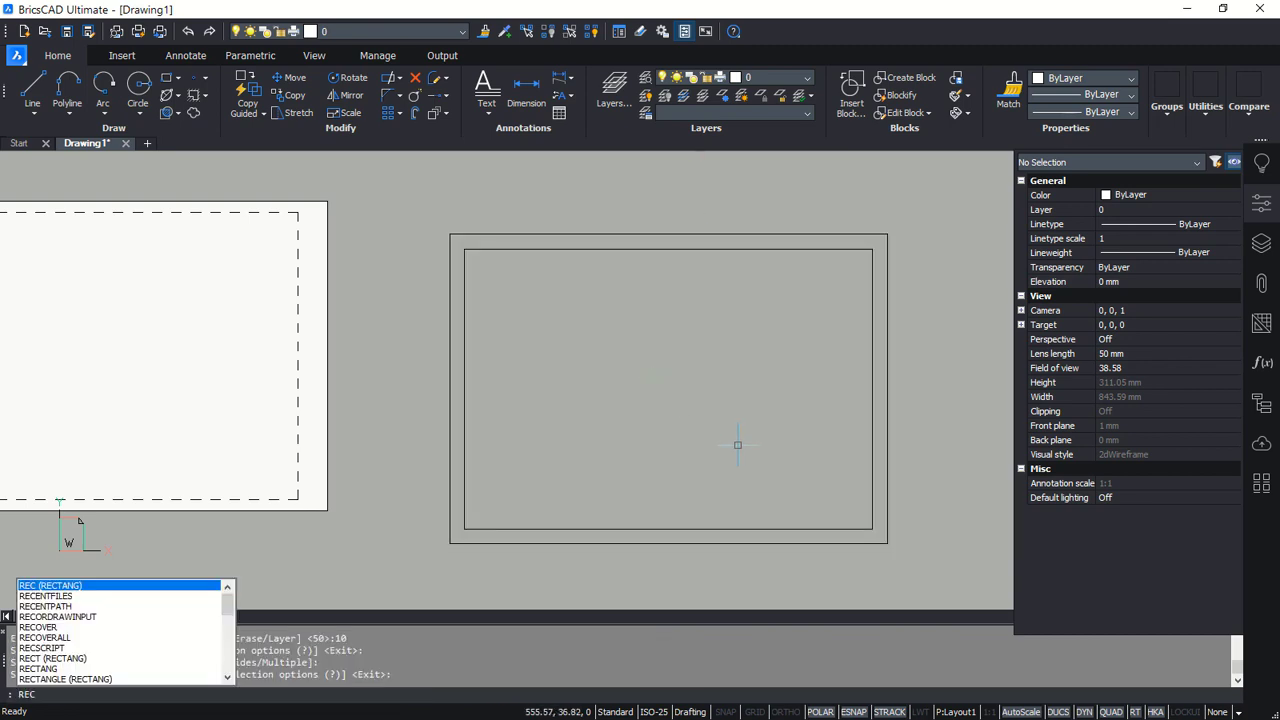
{"action": "key", "text": "Return"}
{"action": "left_click", "coordinate": [871, 528]}
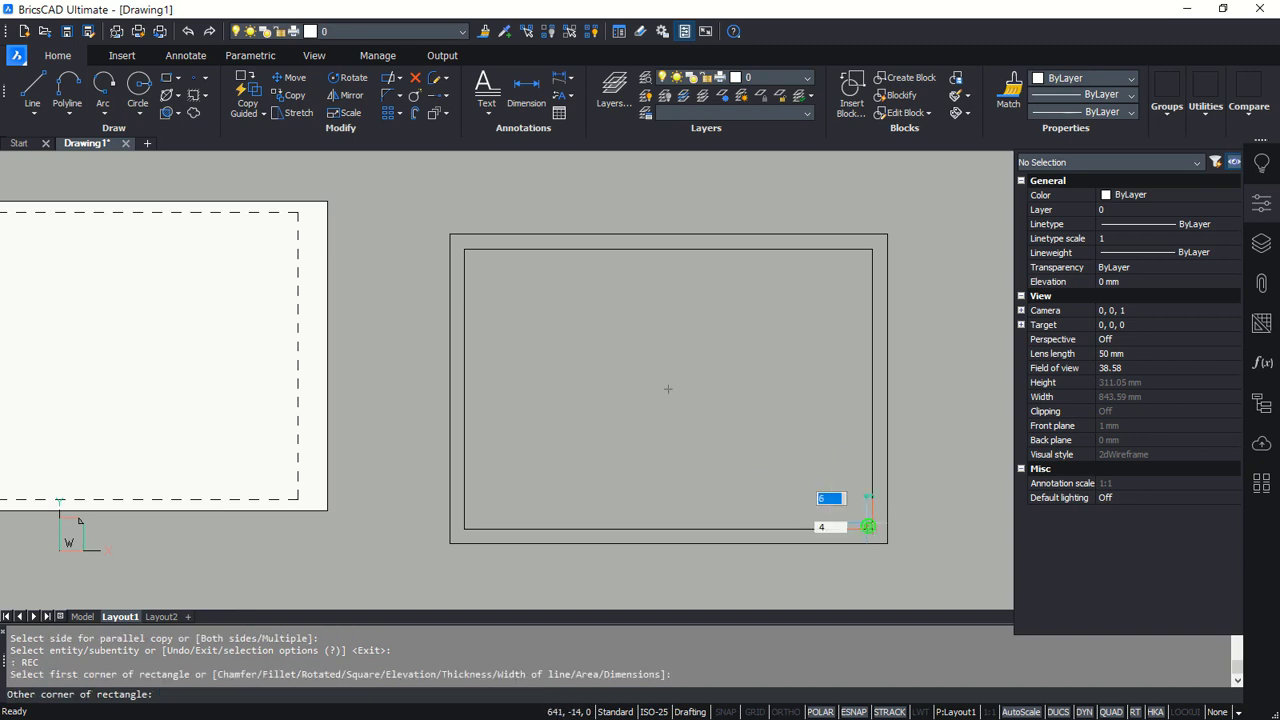
{"action": "scroll", "coordinate": [655, 461], "scroll_direction": "up", "scroll_amount": 2}
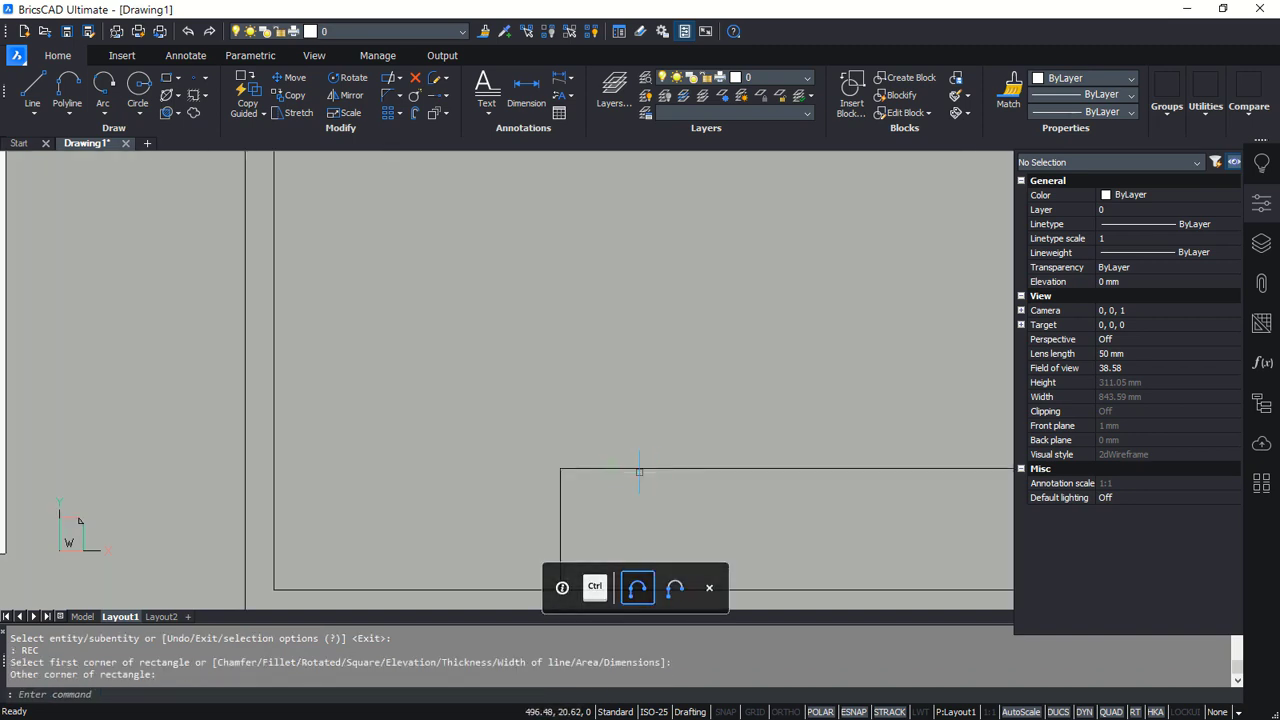
{"action": "left_click", "coordinate": [560, 463]}
Draw a narrow header row rectangle along the title block's top edge, spanning its full width
{"action": "key", "text": "Return"}
{"action": "left_click", "coordinate": [560, 463]}
{"action": "middle_click_drag", "start_coordinate": [869, 511], "coordinate": [576, 473]}
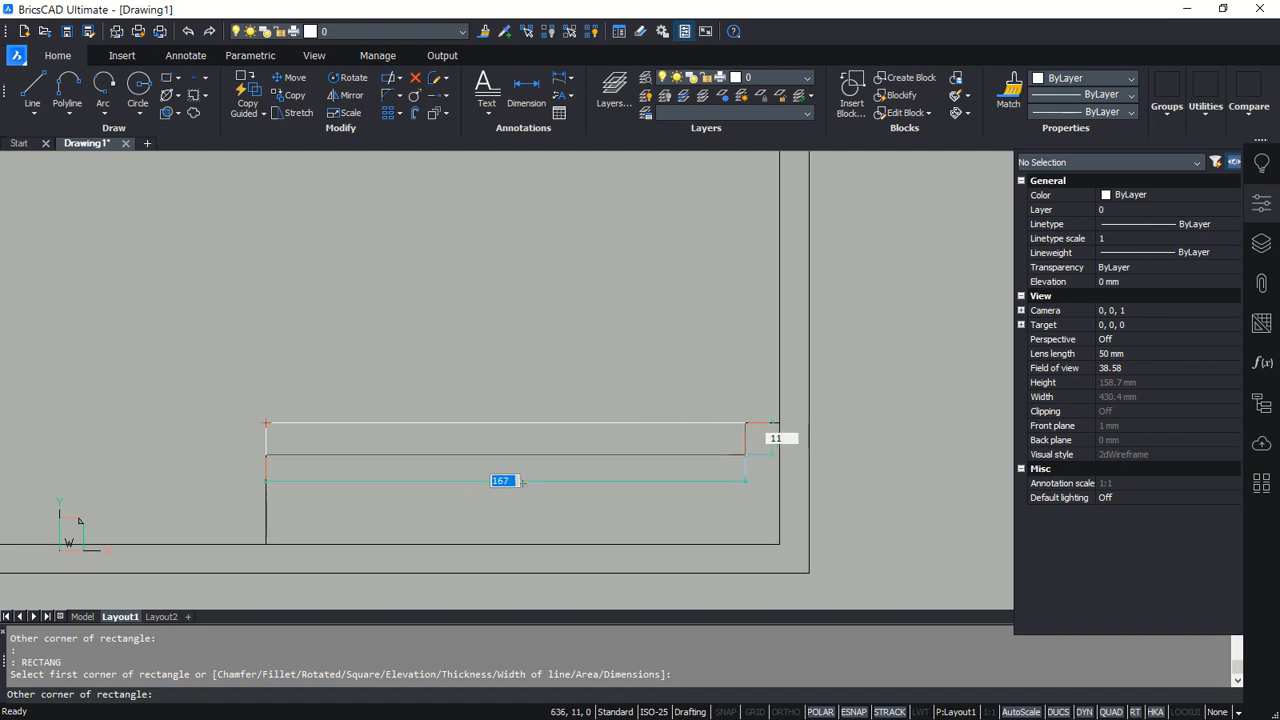
{"action": "left_click", "coordinate": [776, 443]}
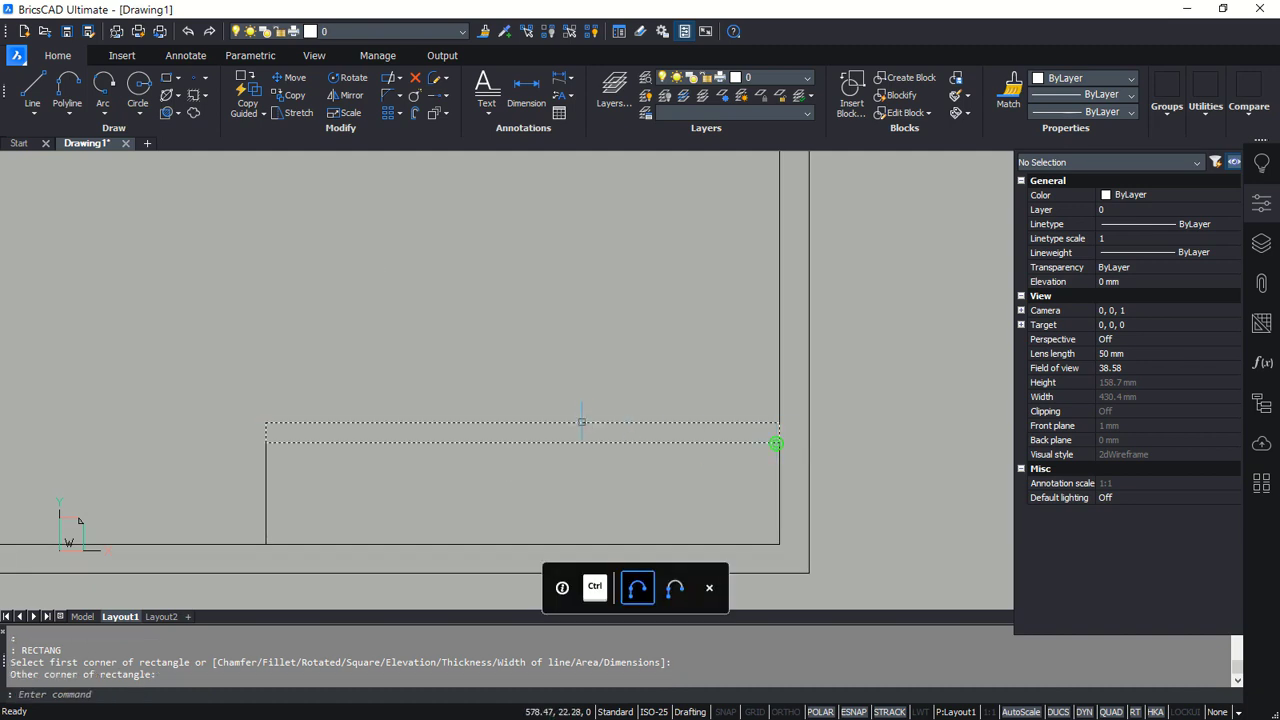
Divide the title block with two full-height column rectangles, one about 50 mm wide and one about 26 mm wide at the right end
{"action": "key", "text": "Return"}
{"action": "left_click", "coordinate": [487, 421]}
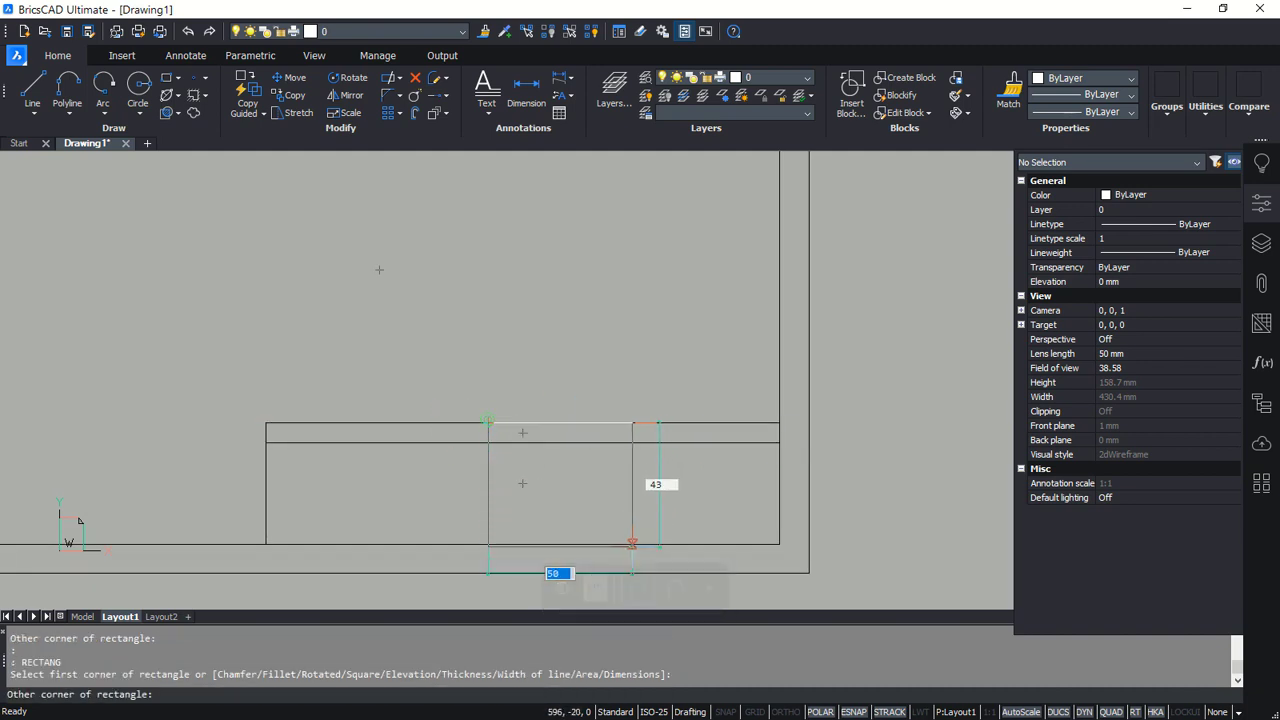
{"action": "left_click", "coordinate": [632, 544]}
{"action": "key", "text": "Return"}
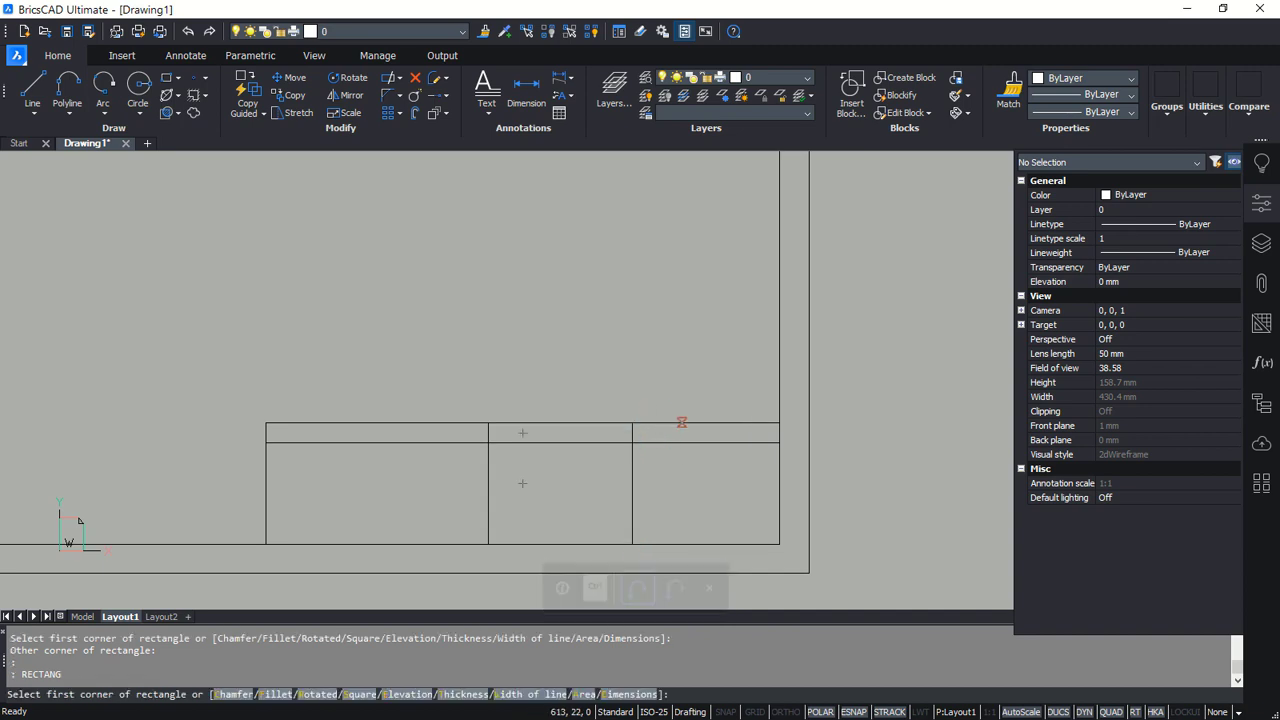
{"action": "left_click", "coordinate": [705, 423]}
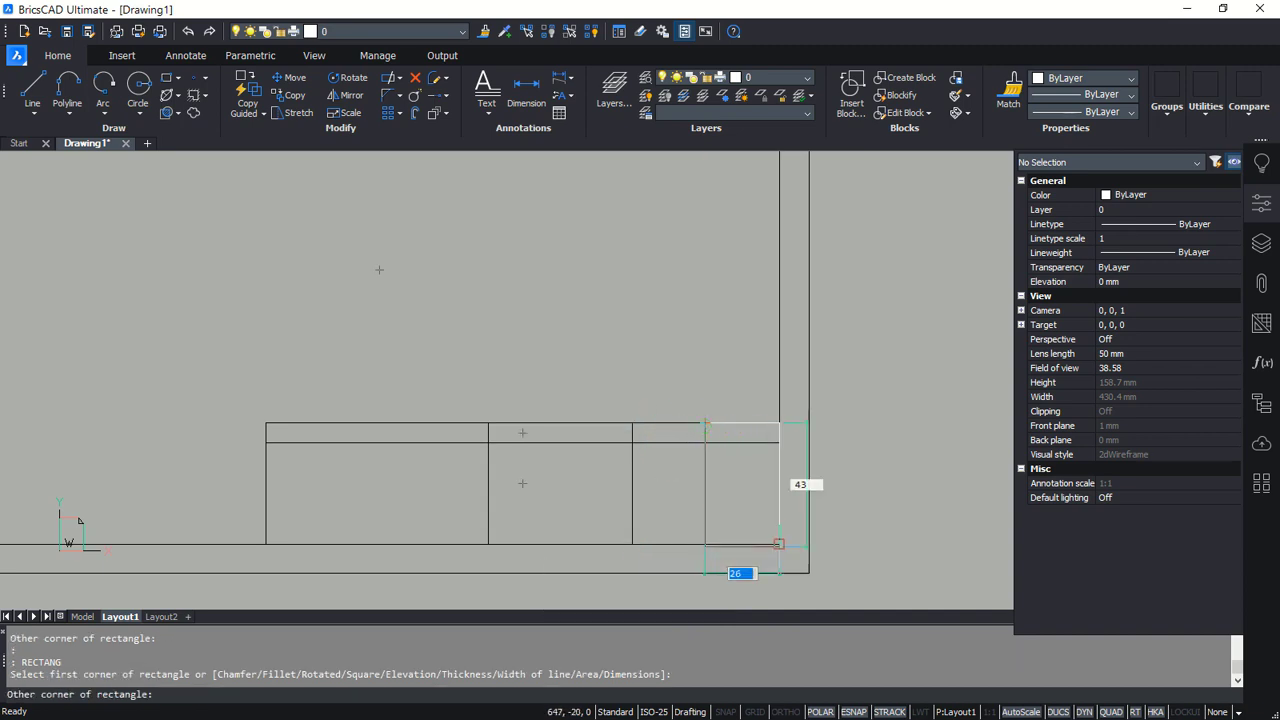
{"action": "left_click", "coordinate": [780, 544]}
Add the multiline text EXAMPLE in the title block's first header cell
{"action": "scroll", "coordinate": [700, 340], "scroll_direction": "down", "scroll_amount": 3}
{"action": "scroll", "coordinate": [625, 344], "scroll_direction": "up", "scroll_amount": 5}
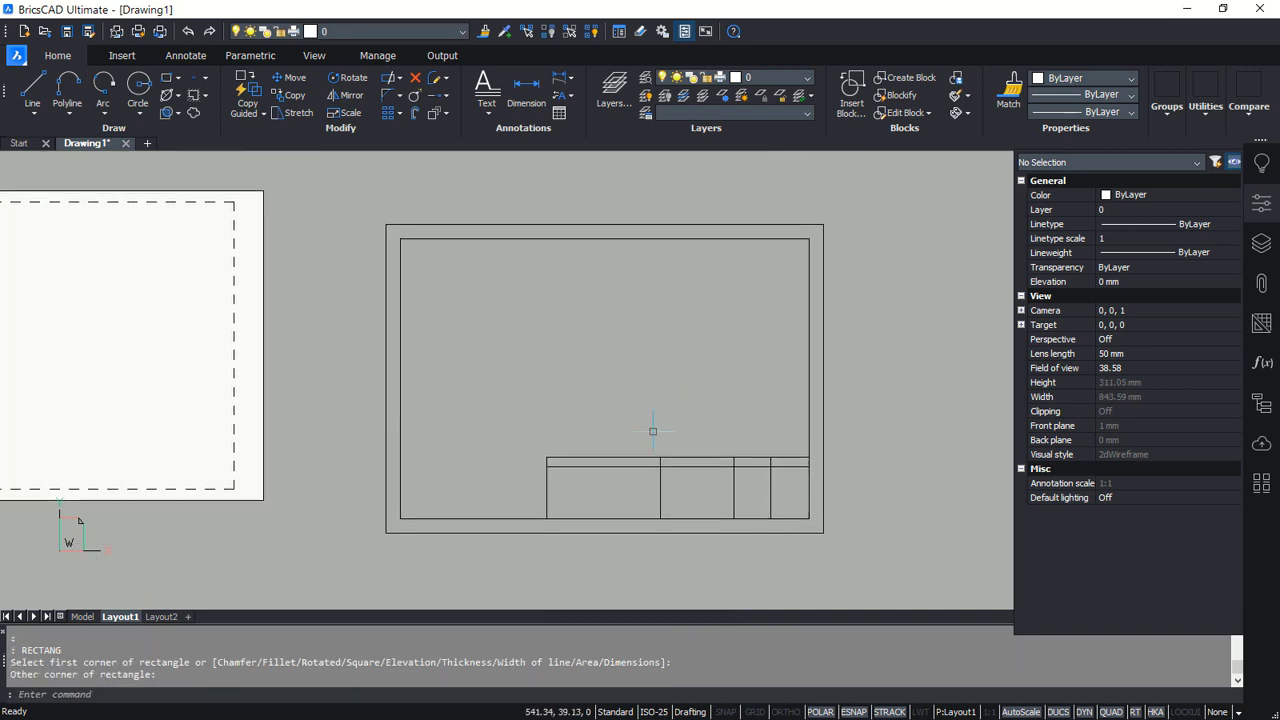
{"action": "type", "text": "TEXT"}
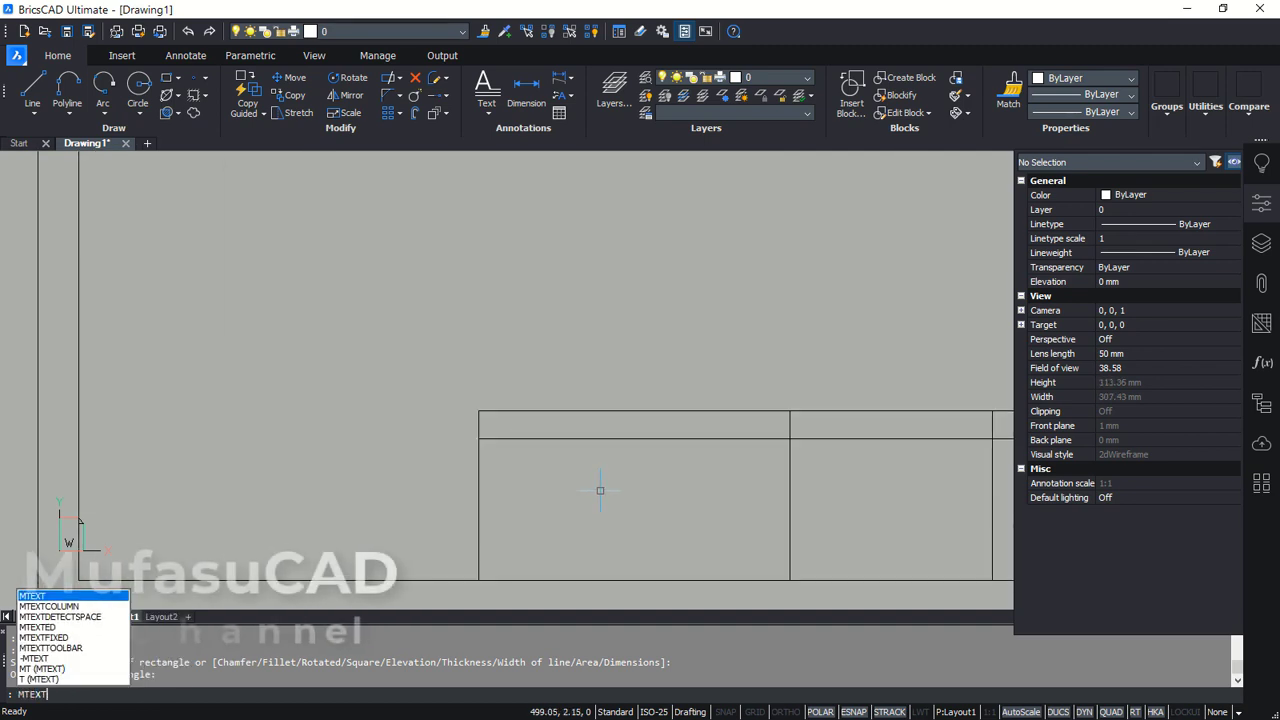
{"action": "key", "text": "Return"}
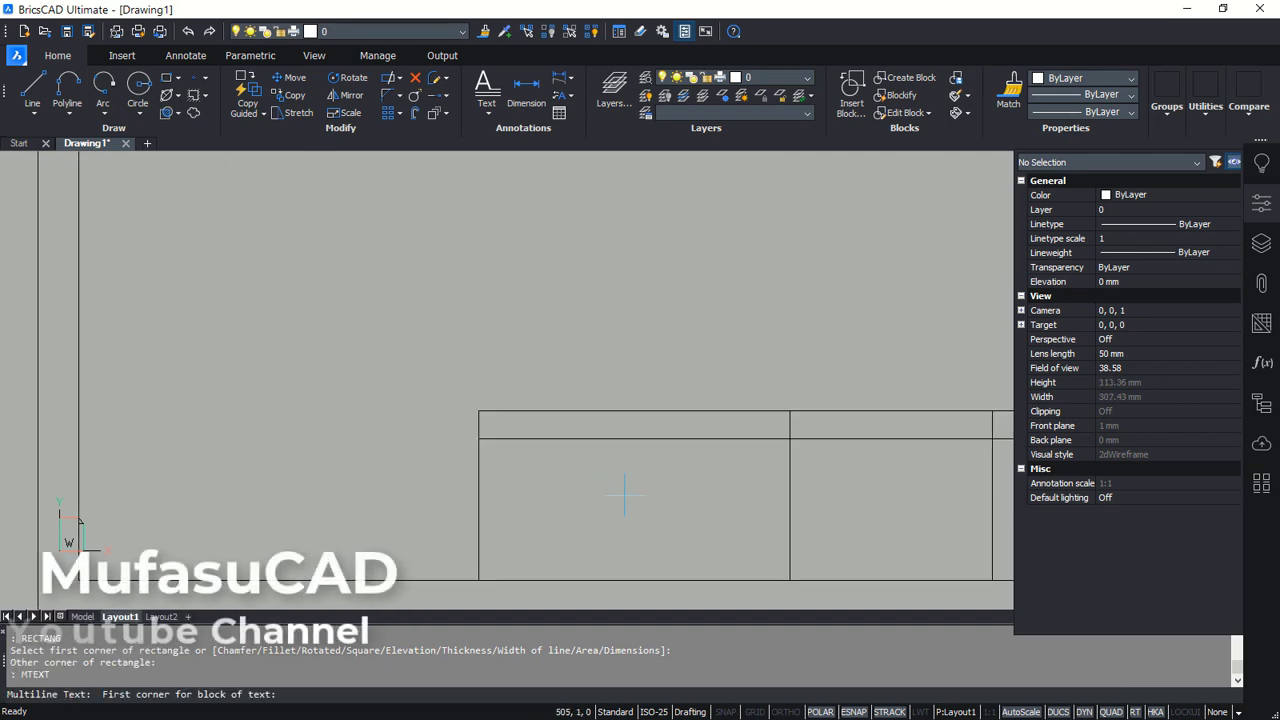
{"action": "scroll", "coordinate": [650, 445], "scroll_direction": "up", "scroll_amount": 3}
{"action": "middle_click_drag", "start_coordinate": [638, 433], "coordinate": [484, 433]}
{"action": "left_click", "coordinate": [284, 375]}
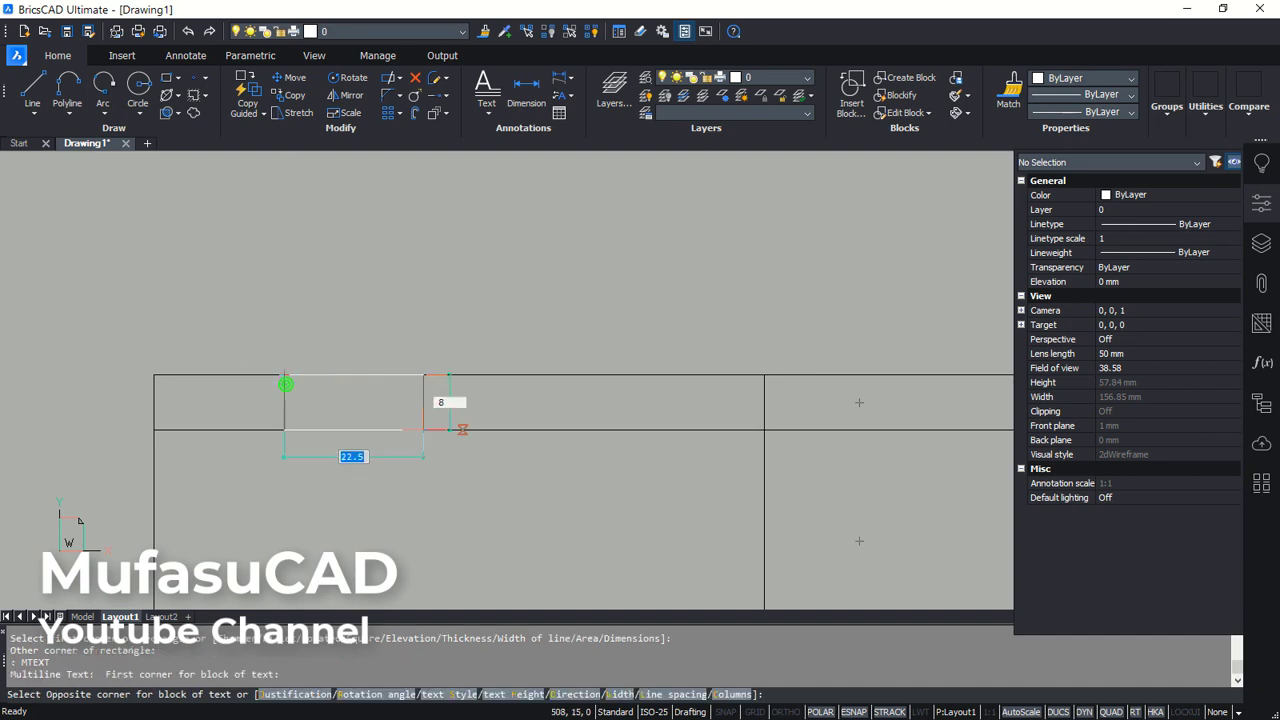
{"action": "left_click", "coordinate": [641, 428]}
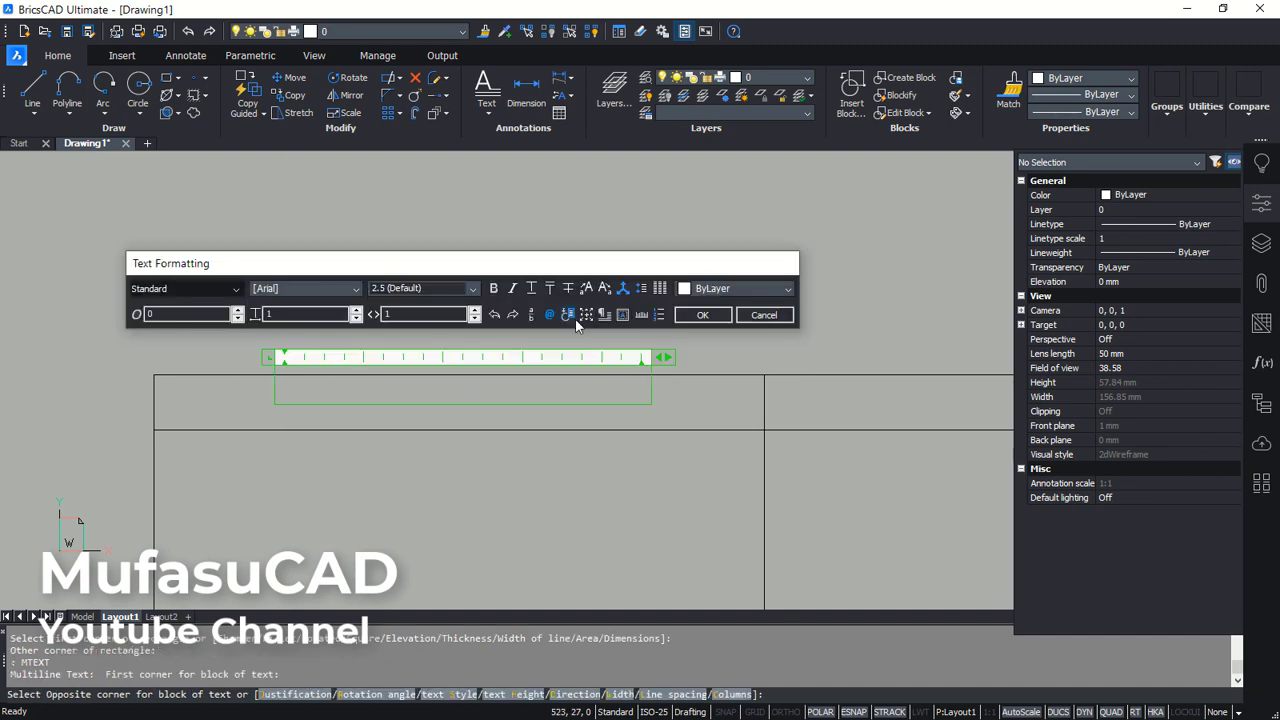
{"action": "type", "text": "EXAMPLE"}
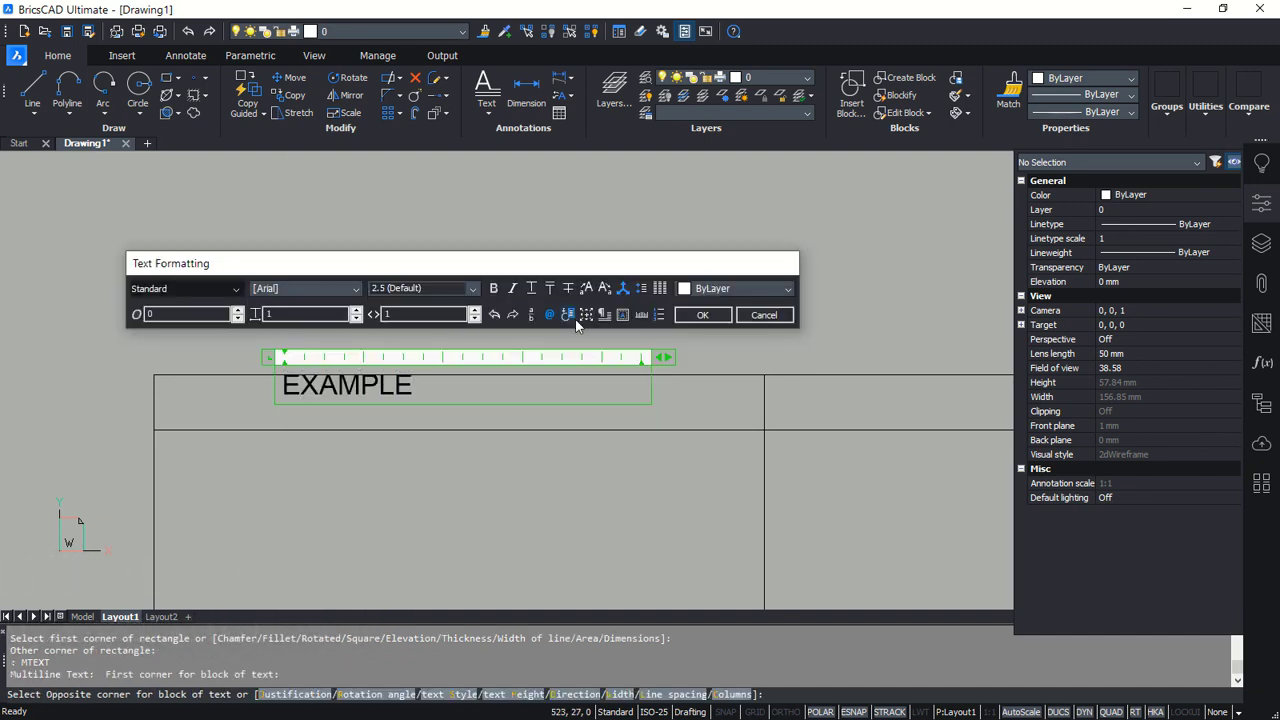
{"action": "left_click", "coordinate": [575, 436]}
Move the EXAMPLE text about 13 mm to the right within the first header cell
{"action": "scroll", "coordinate": [580, 464], "scroll_direction": "down", "scroll_amount": 2}
{"action": "middle_click_drag", "start_coordinate": [590, 497], "coordinate": [528, 427]}
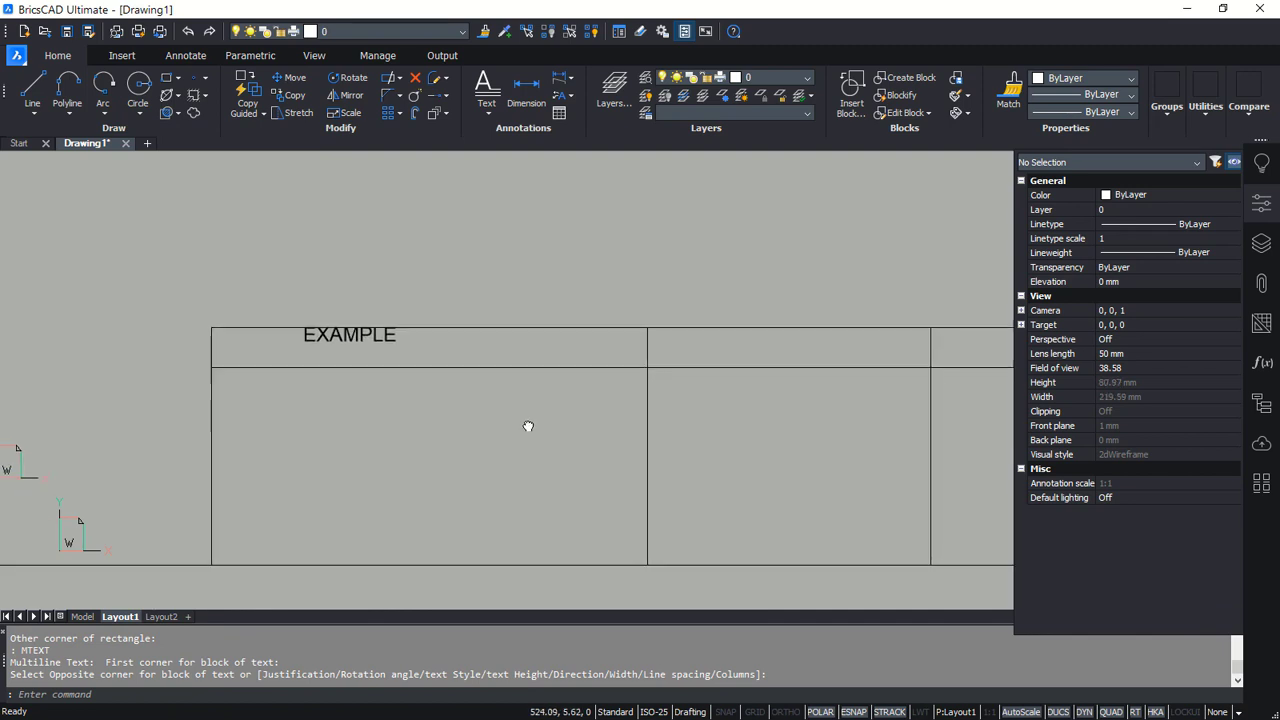
{"action": "type", "text": "M"}
{"action": "key", "text": "Return"}
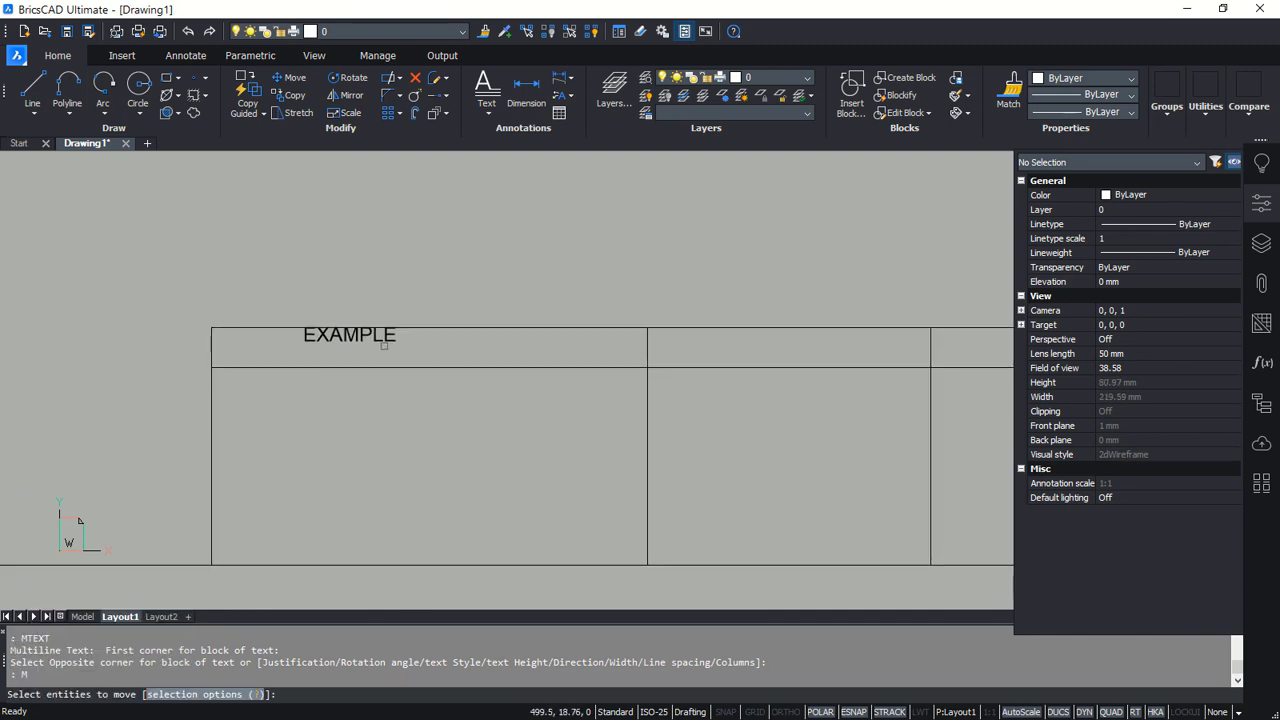
{"action": "left_click", "coordinate": [382, 340]}
{"action": "key", "text": "Return"}
{"action": "left_click", "coordinate": [411, 271]}
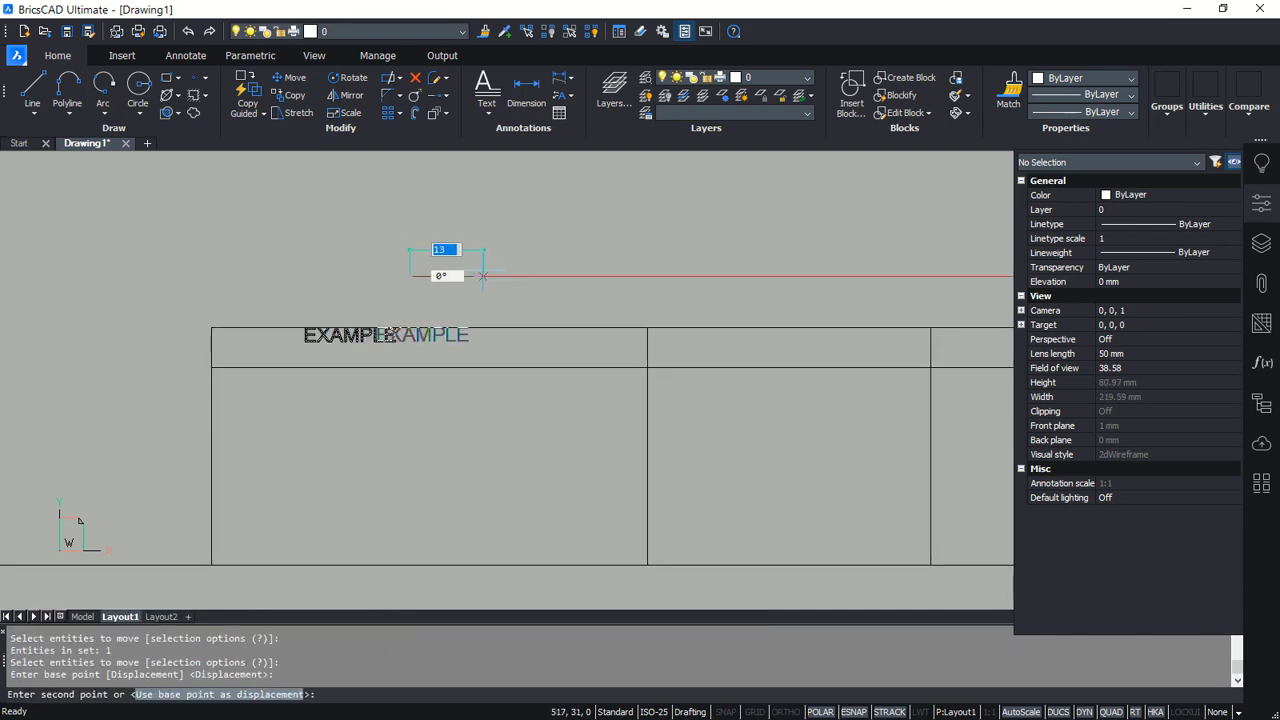
{"action": "left_click", "coordinate": [484, 270]}
Move the EXAMPLE text about 2 mm down to centre it between the header row's lines
{"action": "key", "text": "Return"}
{"action": "left_click", "coordinate": [423, 337]}
{"action": "key", "text": "Return"}
{"action": "left_click", "coordinate": [478, 412]}
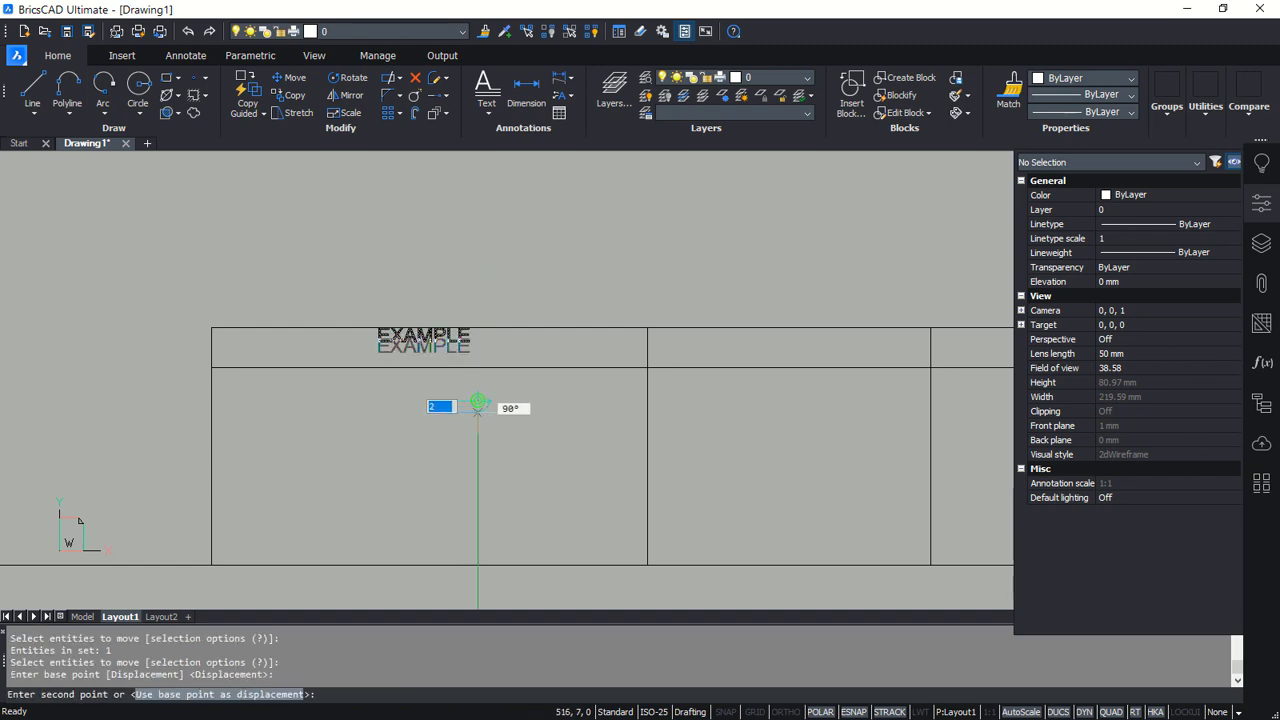
{"action": "left_click", "coordinate": [478, 410]}
Copy the EXAMPLE header text horizontally into the title block's other three header cells, the last two copies about 103 and 128 mm away
{"action": "type", "text": "co"}
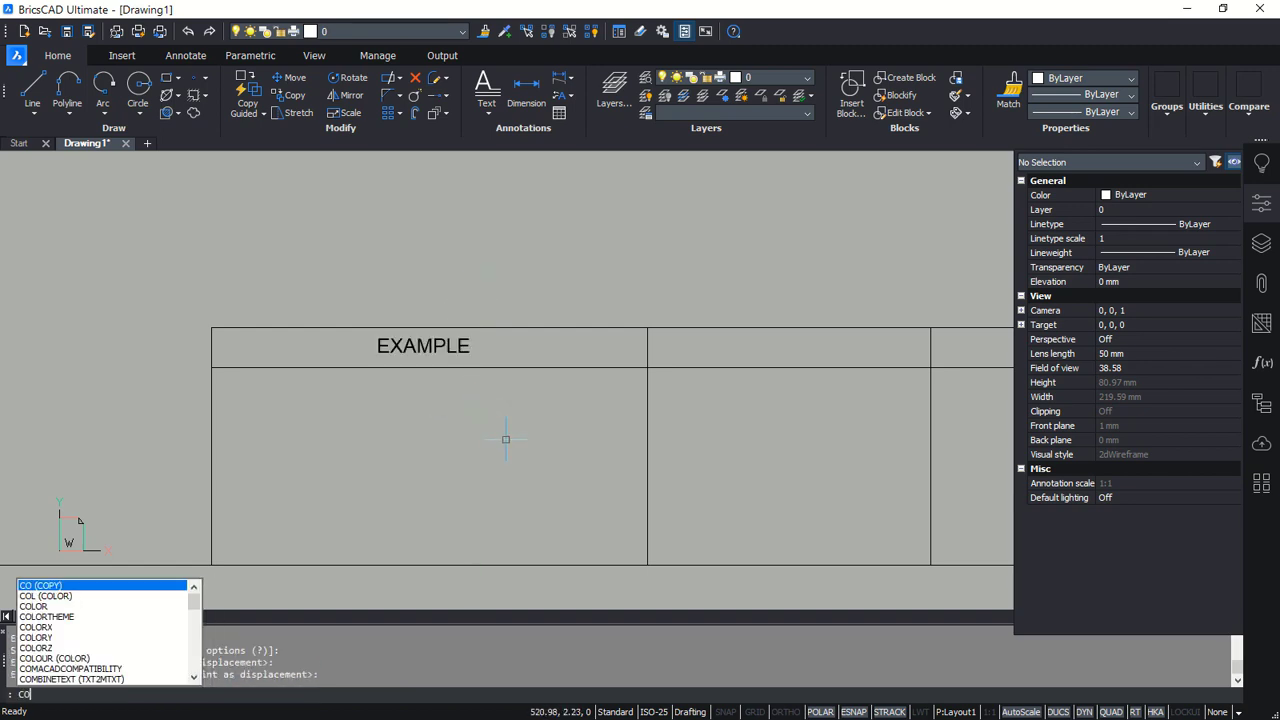
{"action": "key", "text": "Return"}
{"action": "left_click", "coordinate": [482, 354]}
{"action": "left_click", "coordinate": [420, 362]}
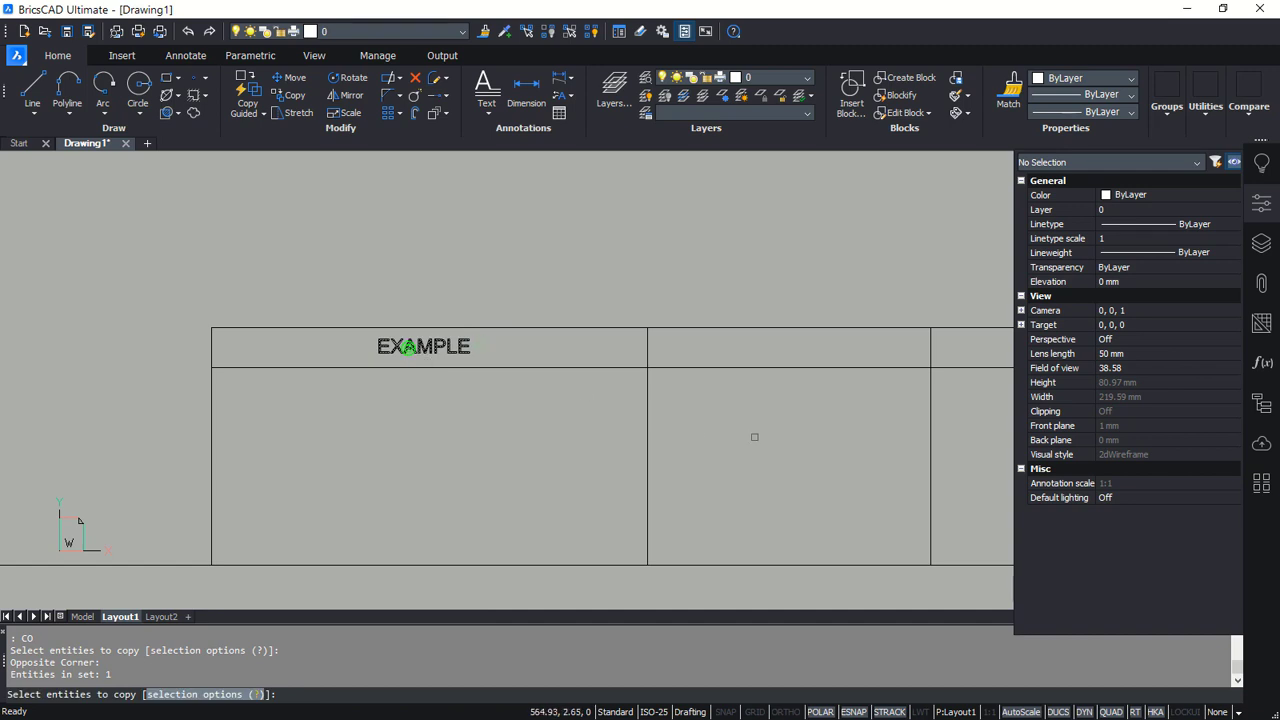
{"action": "scroll", "coordinate": [566, 469], "scroll_direction": "down", "scroll_amount": 2}
{"action": "key", "text": "Return"}
{"action": "left_click", "coordinate": [420, 290]}
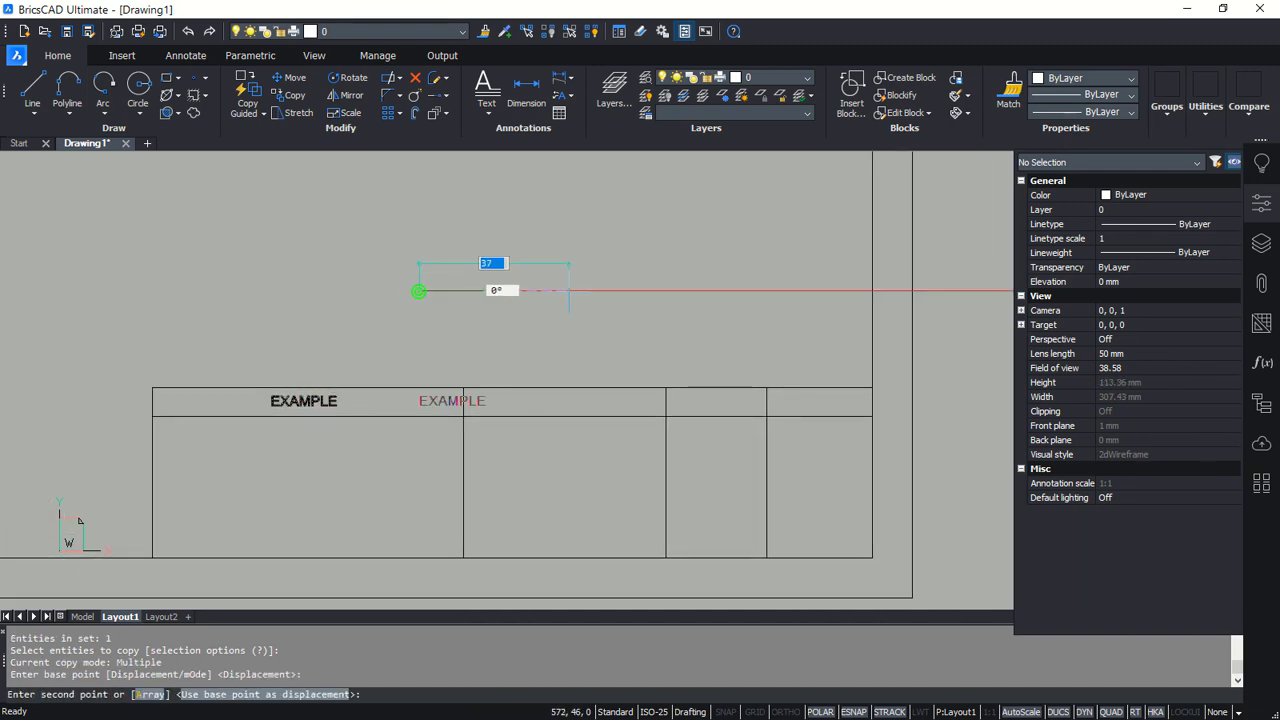
{"action": "left_click", "coordinate": [683, 290]}
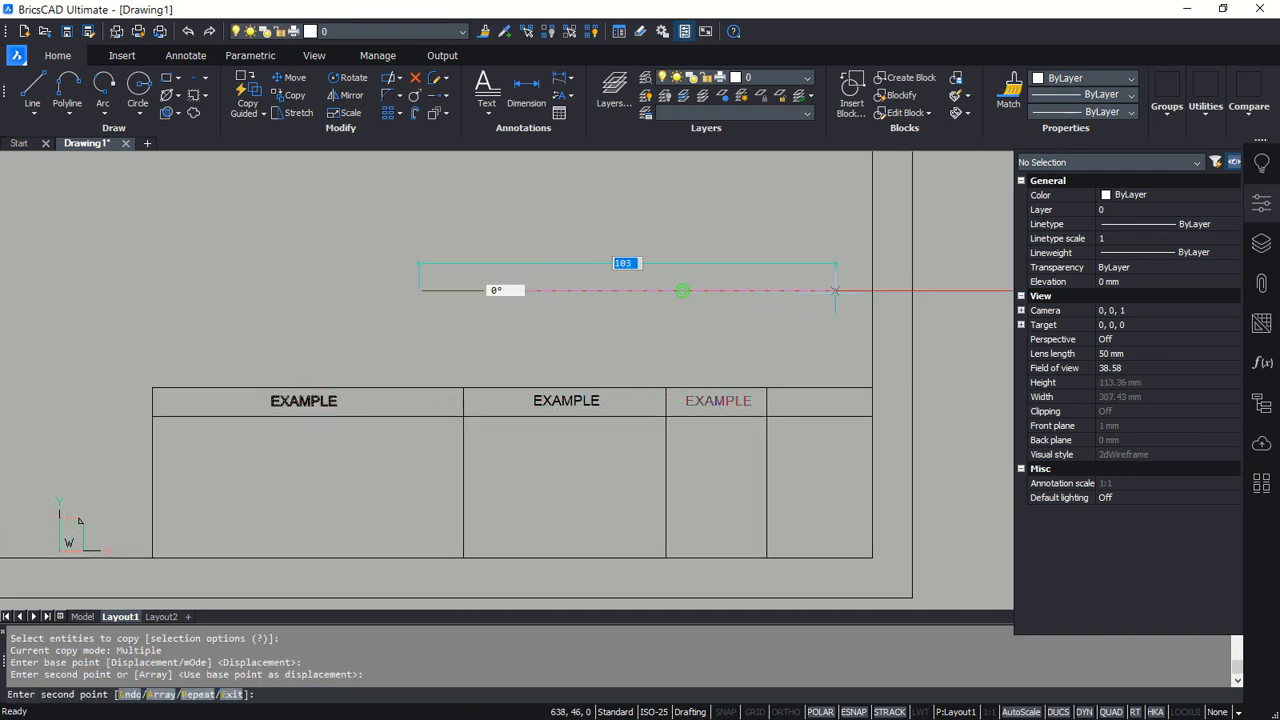
{"action": "left_click", "coordinate": [835, 290]}
{"action": "middle_click_drag", "start_coordinate": [835, 290], "coordinate": [722, 290]}
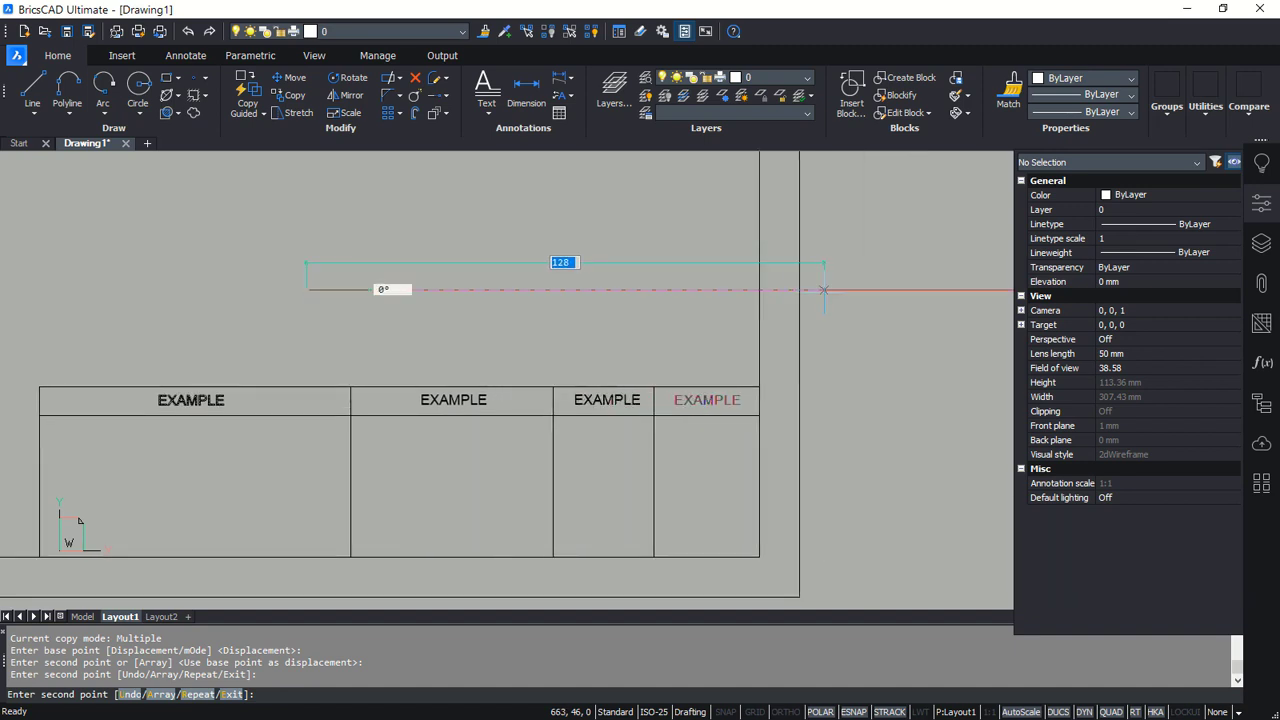
{"action": "left_click", "coordinate": [823, 290]}
{"action": "key", "text": "Return"}
Open the page setup of Layout1 and choose the Canon G2000 series Printer as the plotter
{"action": "scroll", "coordinate": [747, 362], "scroll_direction": "down", "scroll_amount": 3}
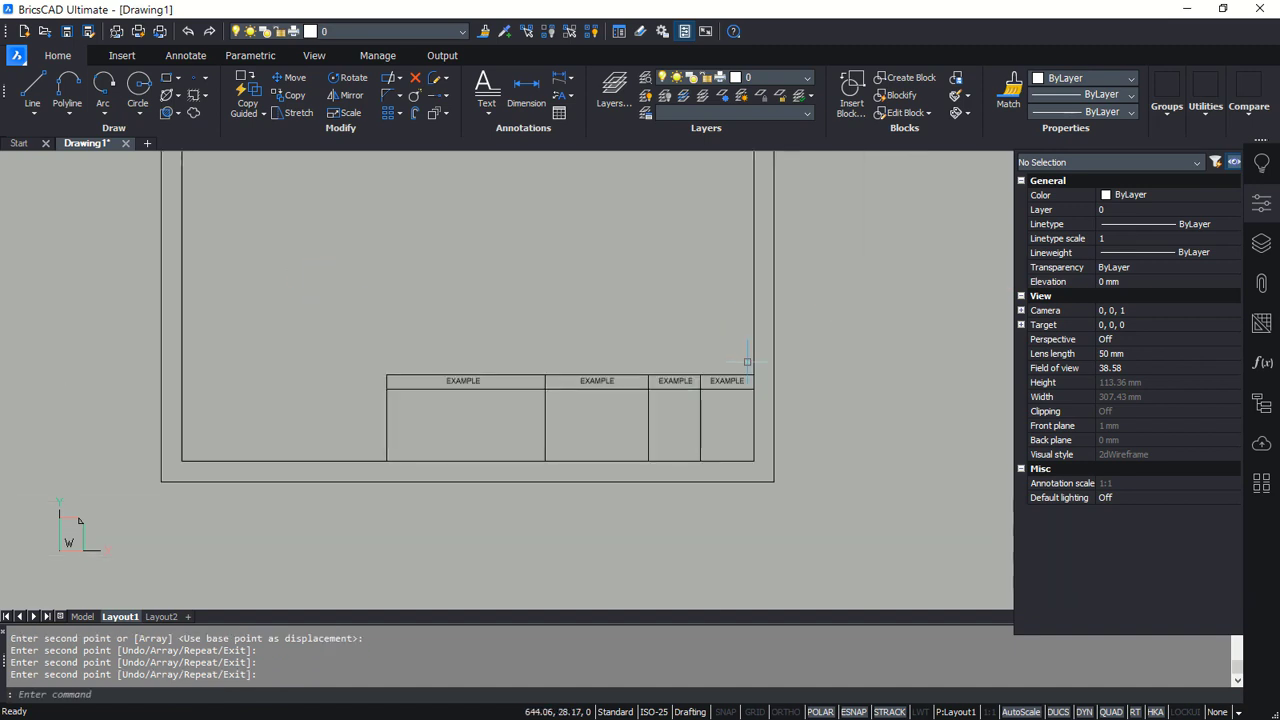
{"action": "middle_click_drag", "start_coordinate": [566, 368], "coordinate": [674, 460]}
{"action": "scroll", "coordinate": [626, 434], "scroll_direction": "down", "scroll_amount": 3}
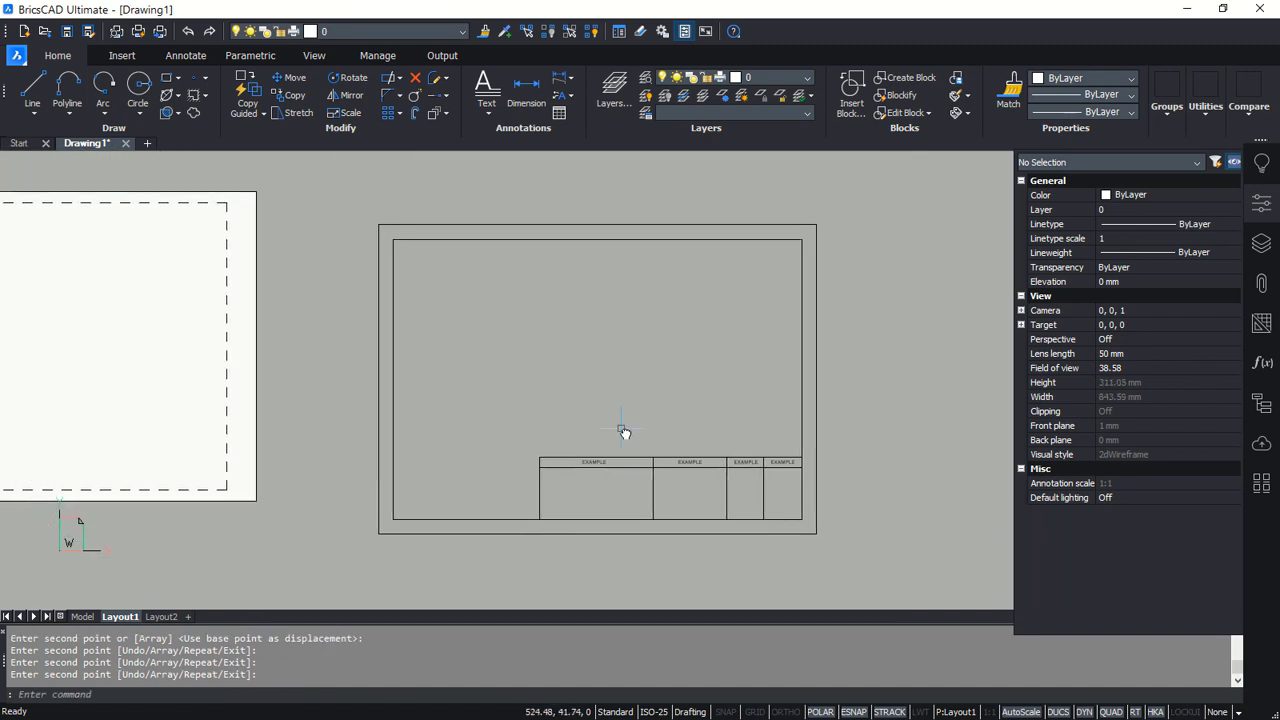
{"action": "right_click", "coordinate": [133, 618]}
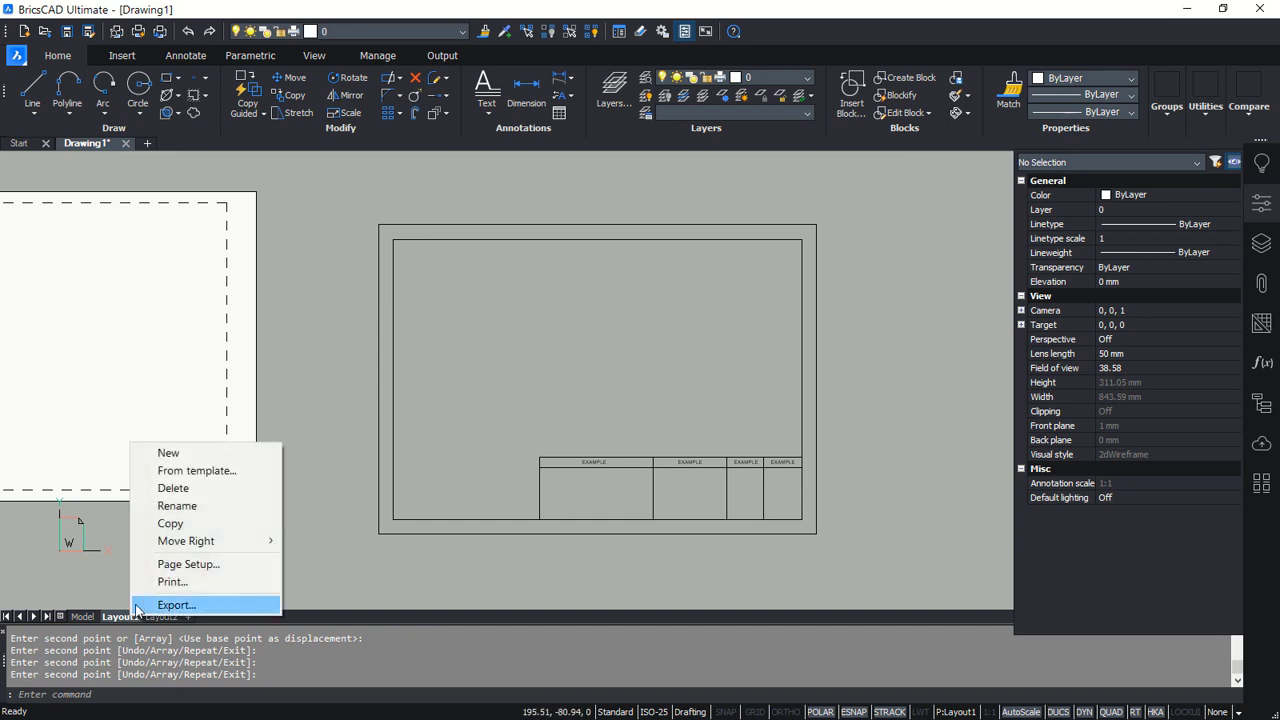
{"action": "left_click", "coordinate": [180, 569]}
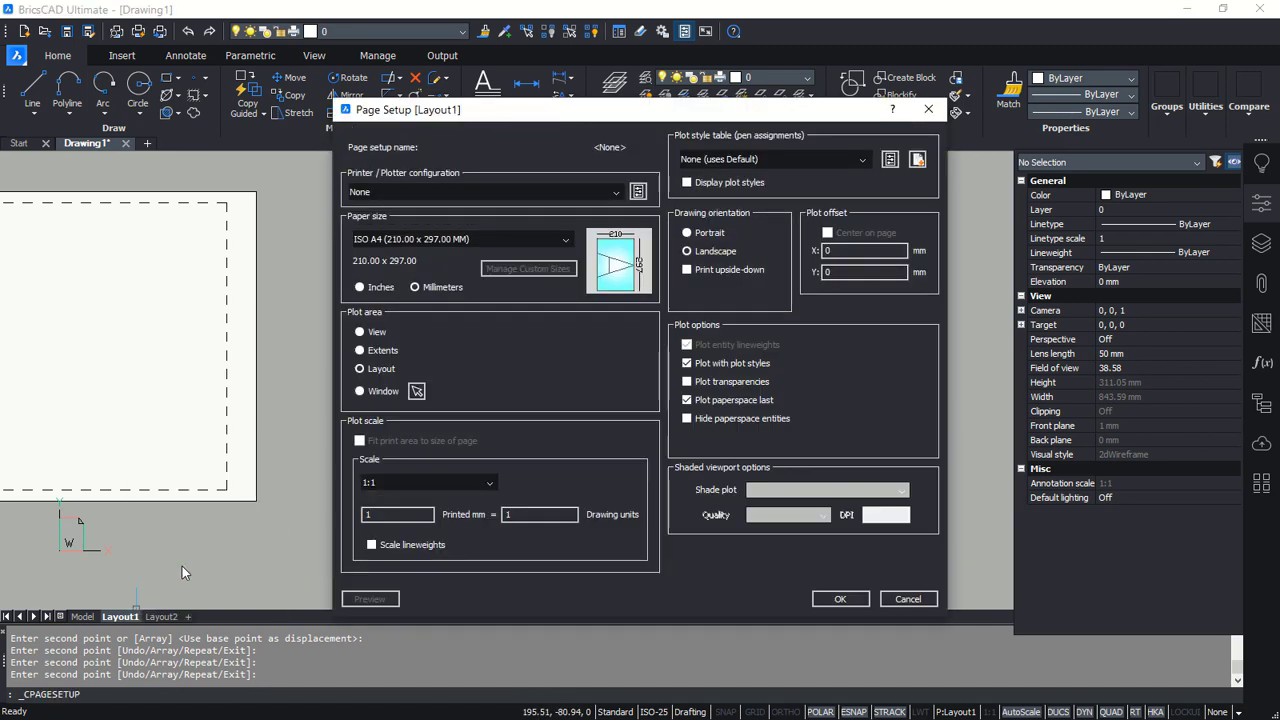
{"action": "left_click", "coordinate": [591, 192]}
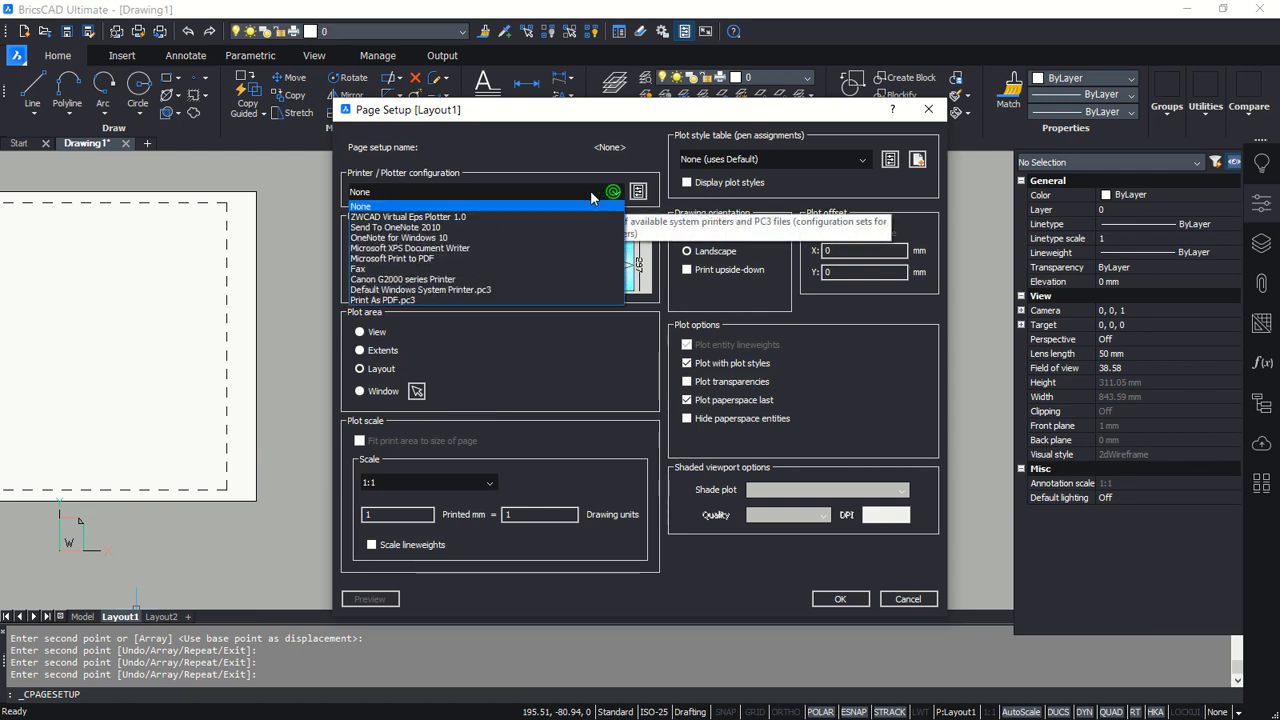
{"action": "left_click", "coordinate": [418, 279]}
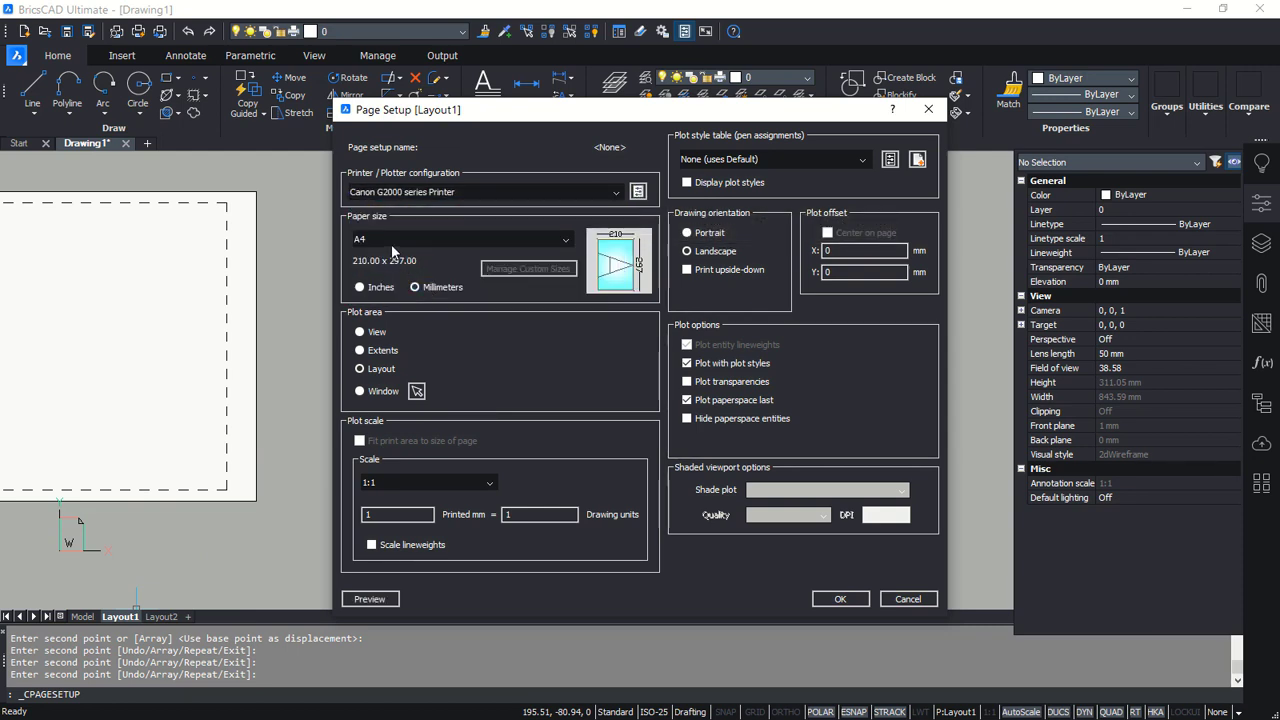
Set the plot area to a window spanning the sheet's outer border rectangle and centre the plot on the page
{"action": "left_click", "coordinate": [360, 393]}
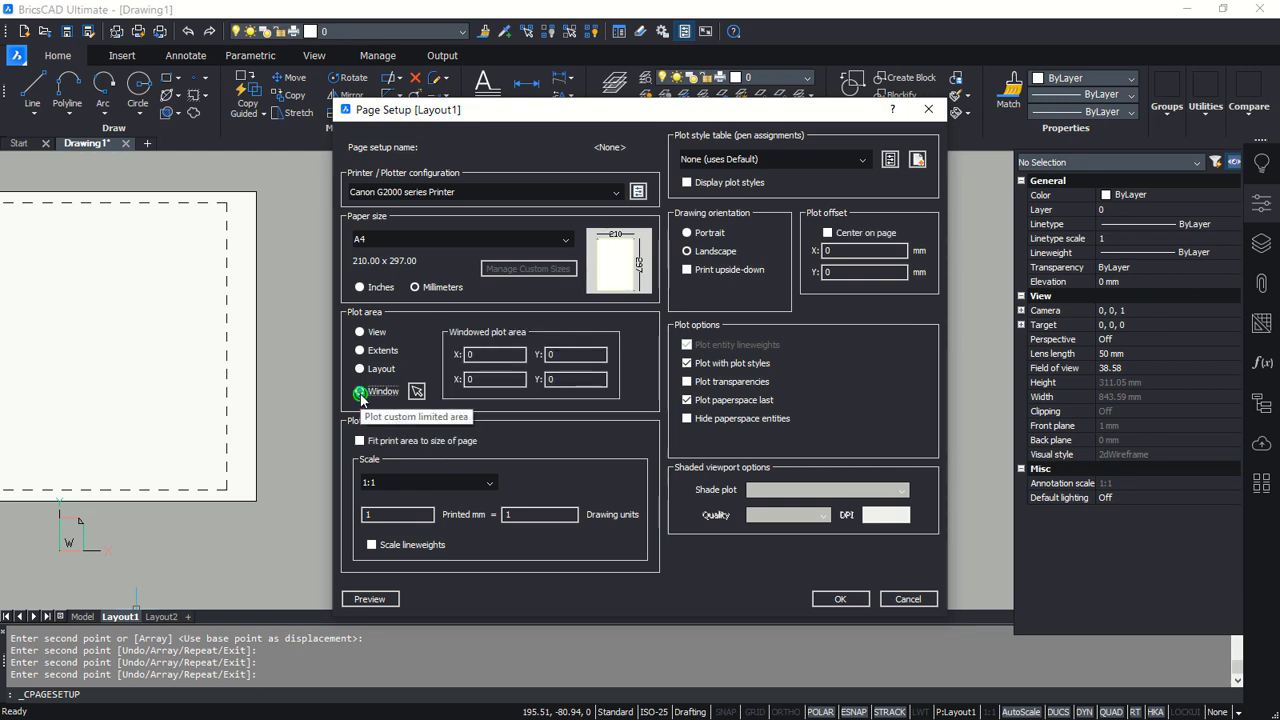
{"action": "left_click", "coordinate": [416, 391]}
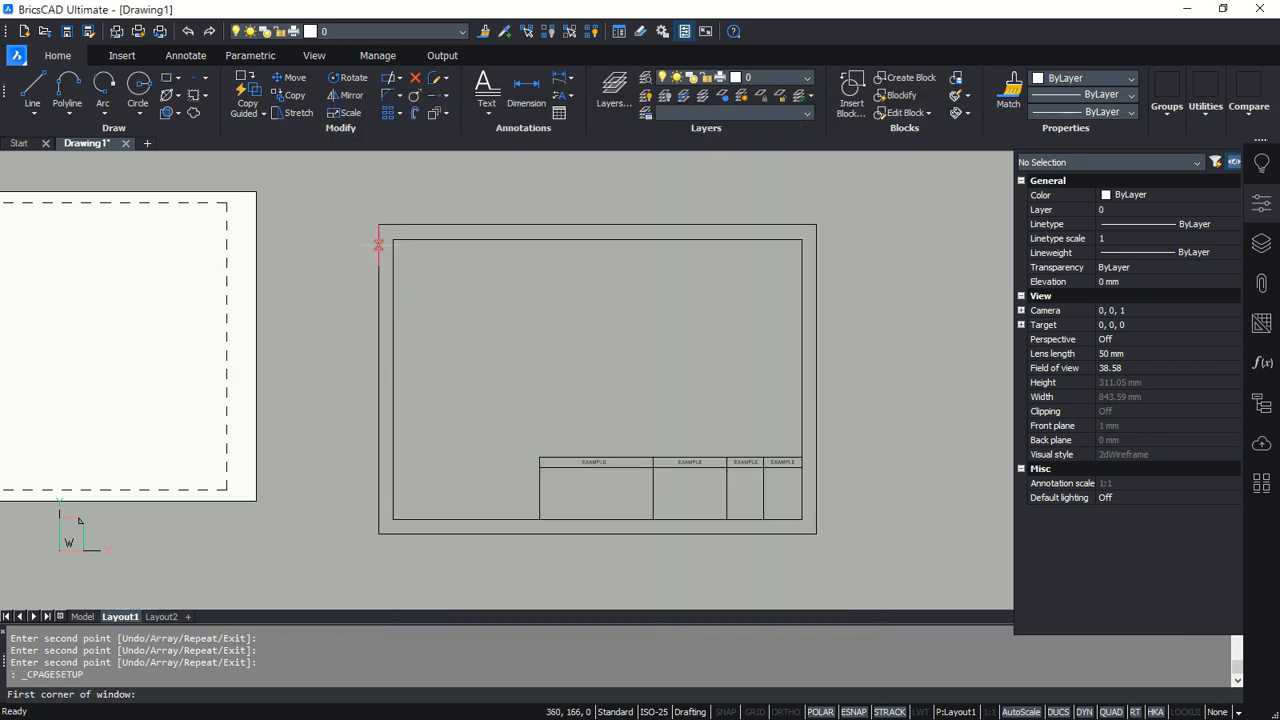
{"action": "left_click", "coordinate": [378, 223]}
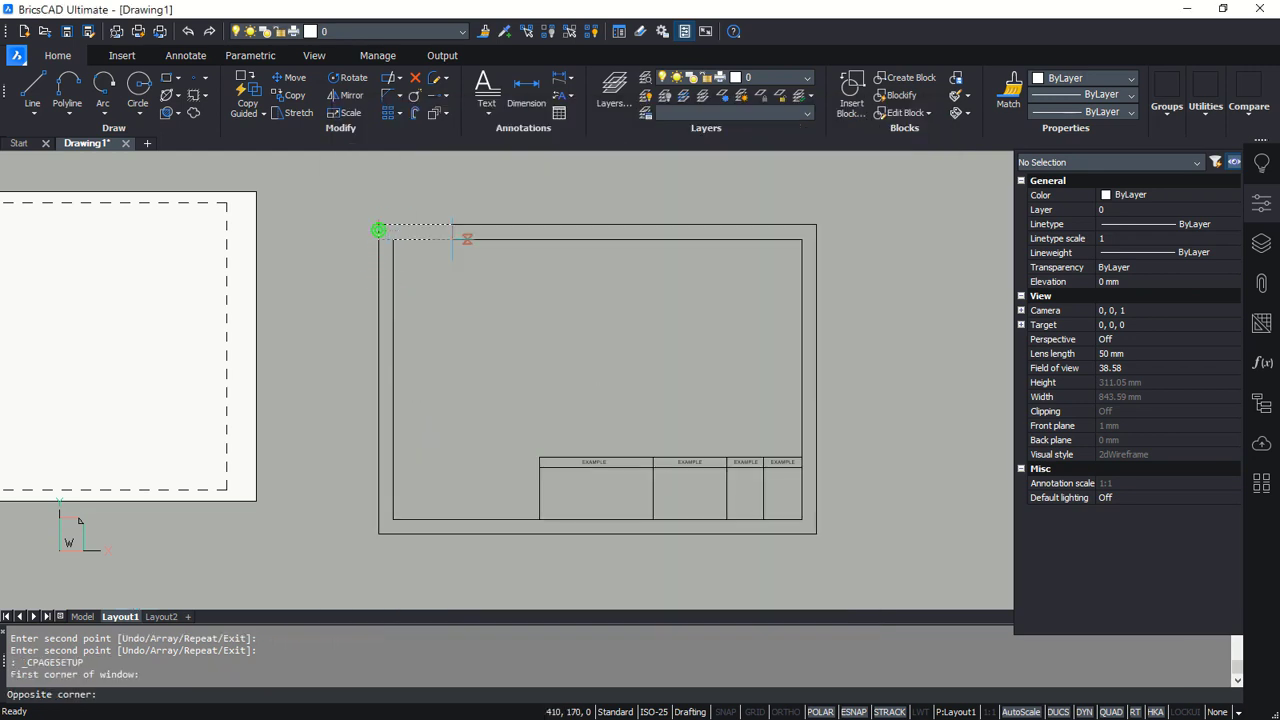
{"action": "left_click", "coordinate": [816, 533]}
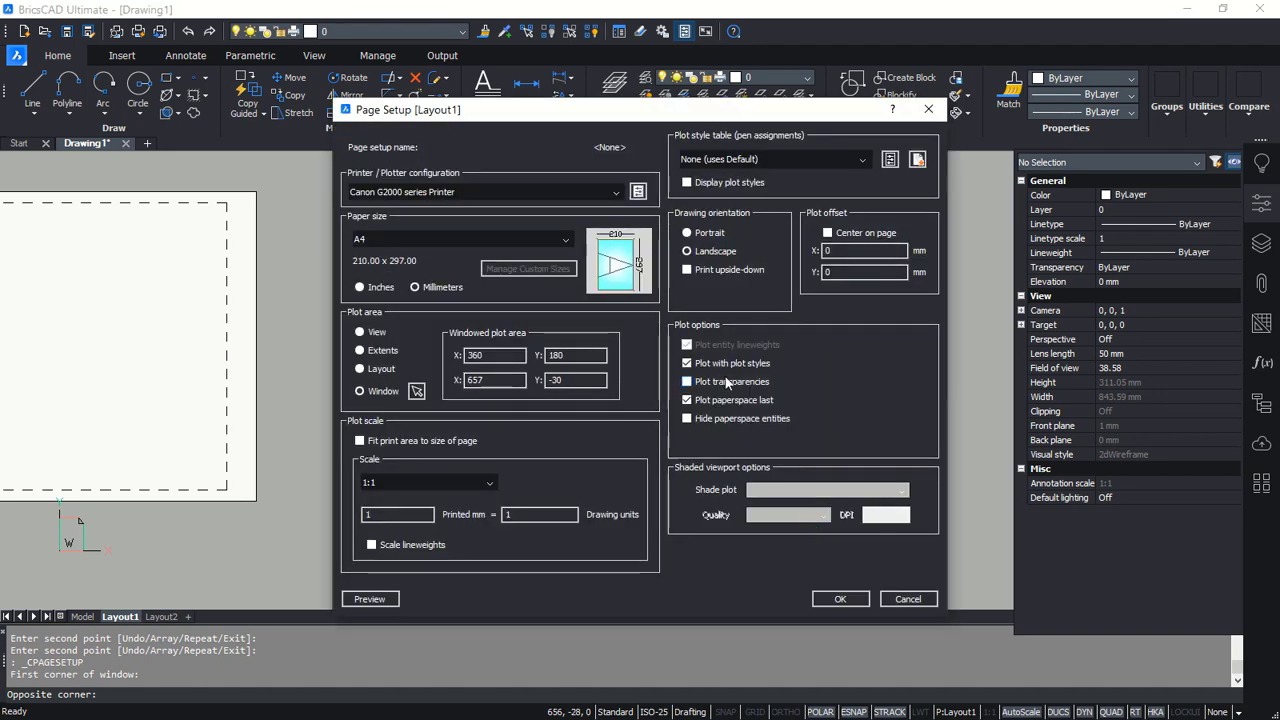
{"action": "left_click", "coordinate": [827, 234]}
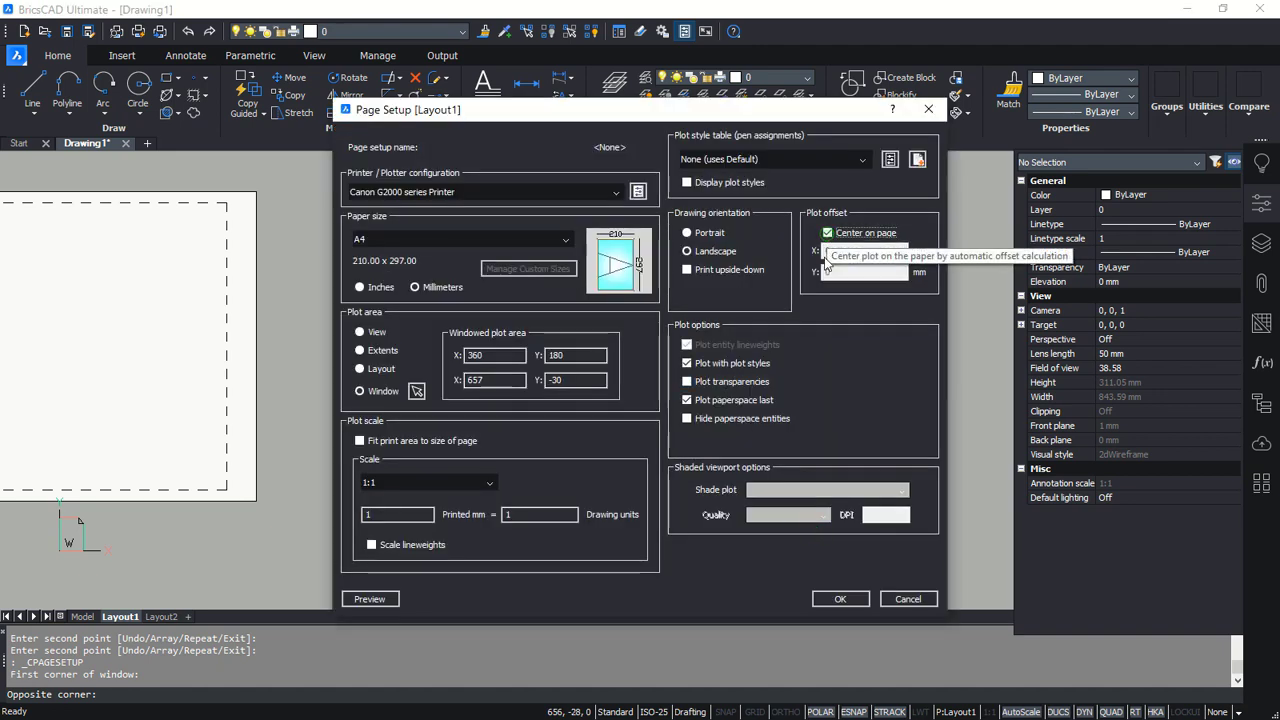
Preview the printed title block sheet and accept the page setup for Layout1
{"action": "left_click", "coordinate": [372, 599]}
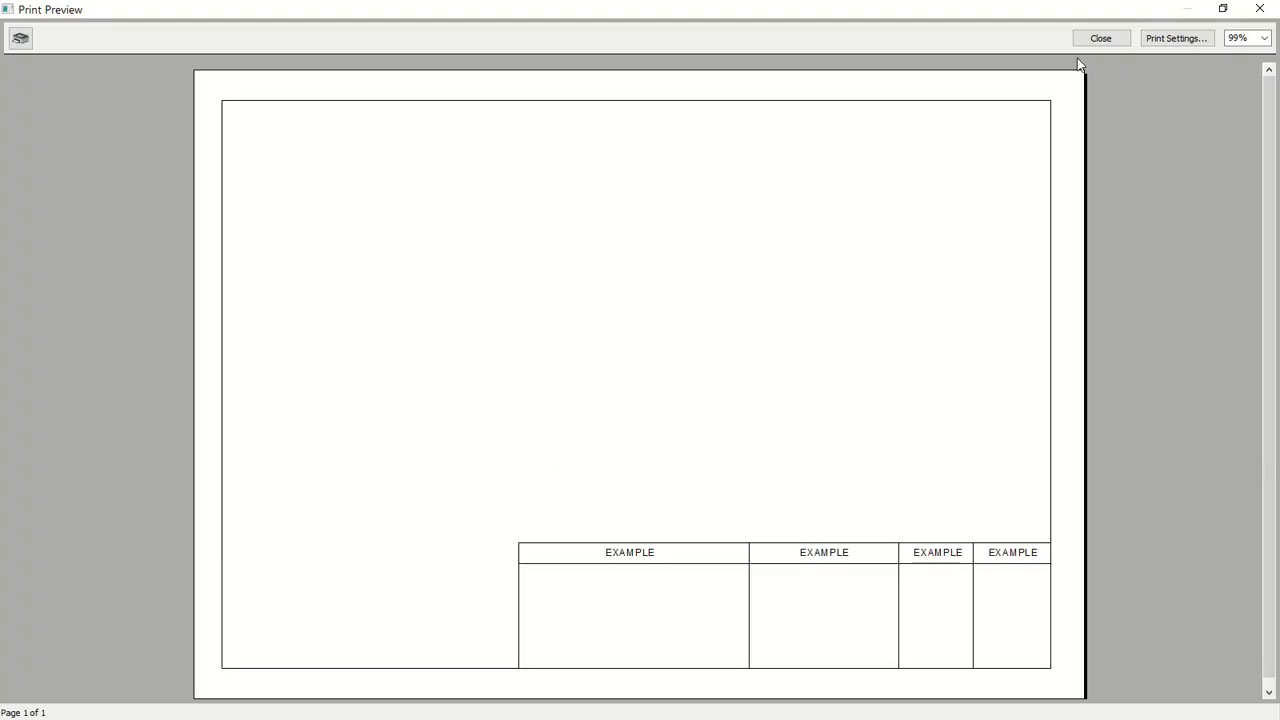
{"action": "left_click", "coordinate": [1098, 39]}
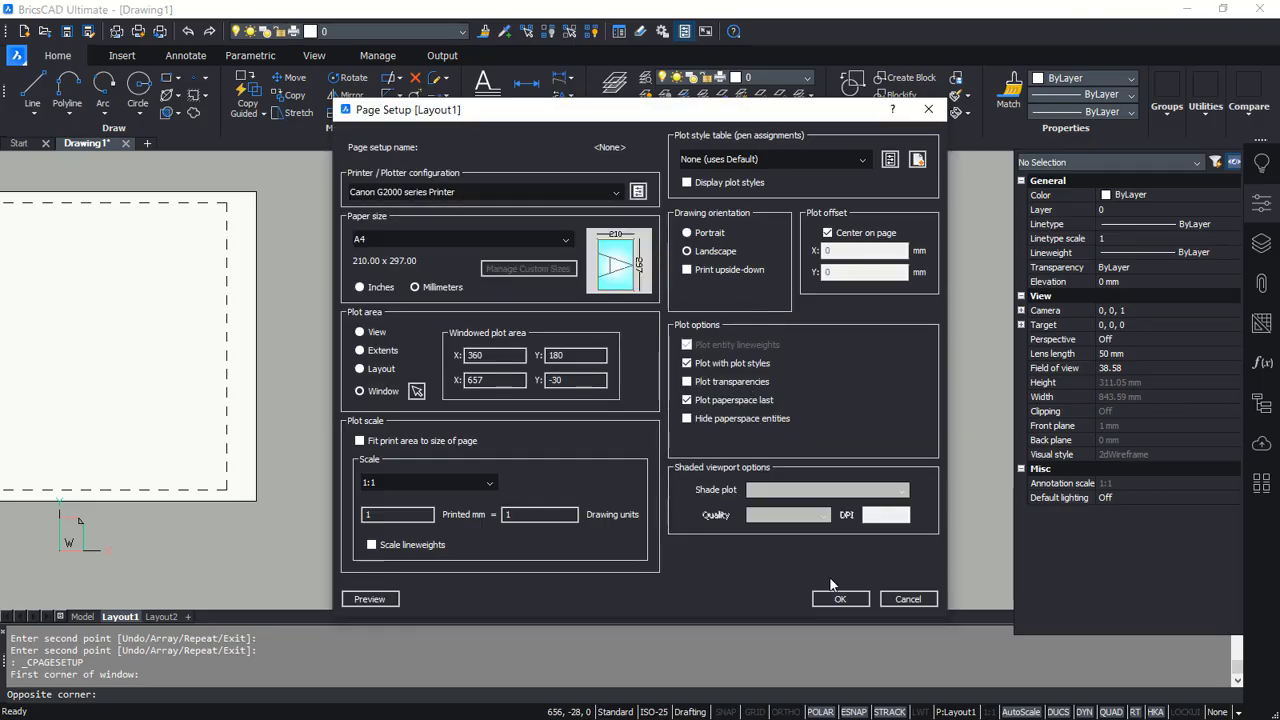
{"action": "left_click", "coordinate": [838, 598]}
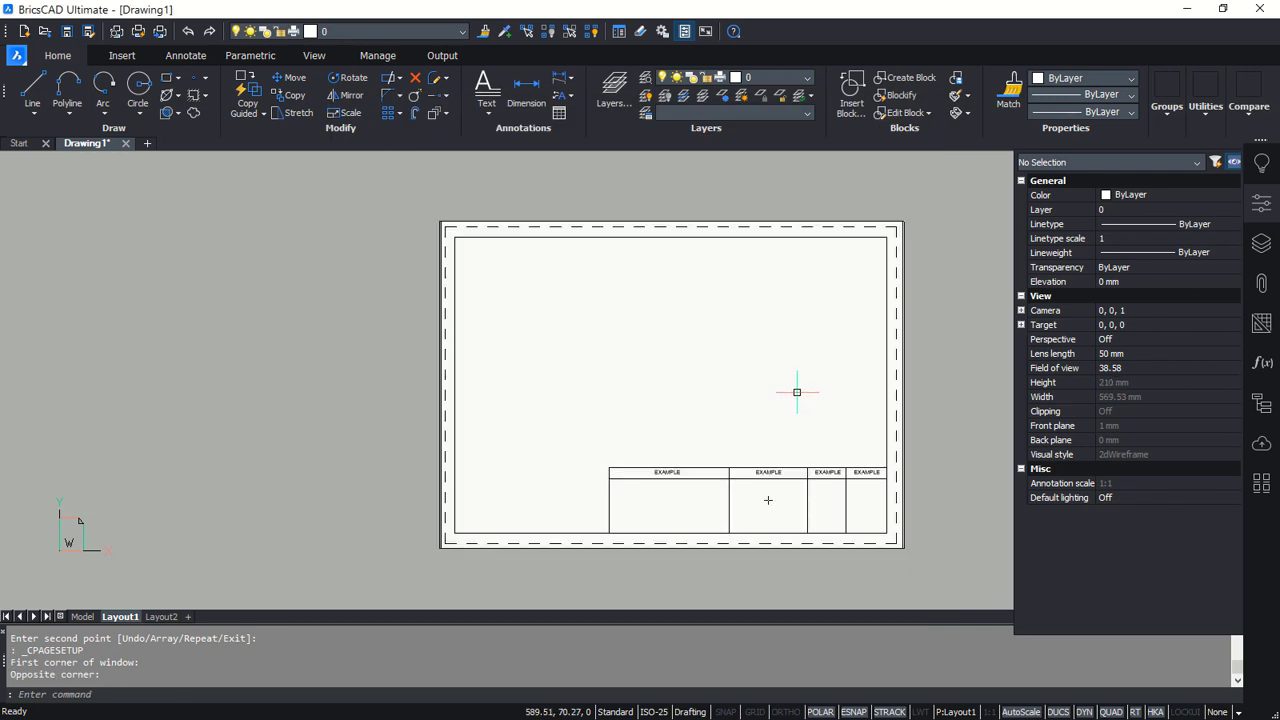
Create a rectangular viewport with MV covering the sheet from corner to corner of its outer border
{"action": "middle_click_drag", "start_coordinate": [797, 392], "coordinate": [700, 390]}
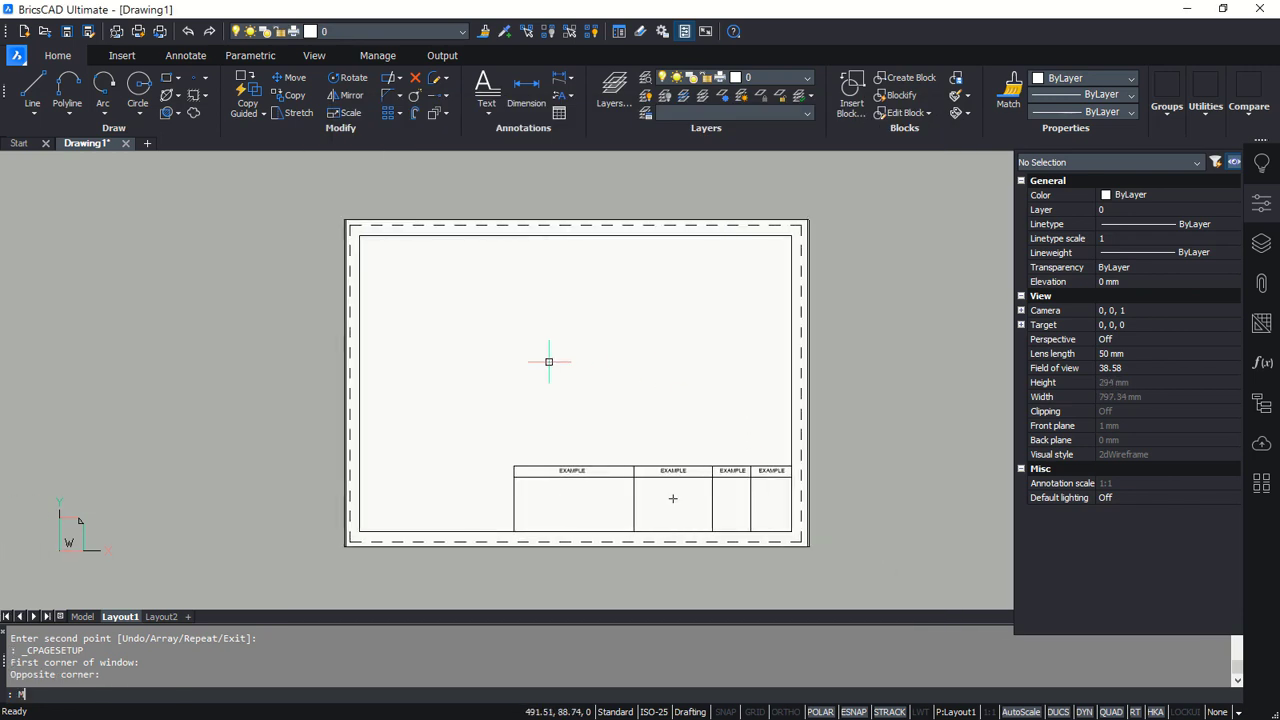
{"action": "type", "text": "V"}
{"action": "key", "text": "Return"}
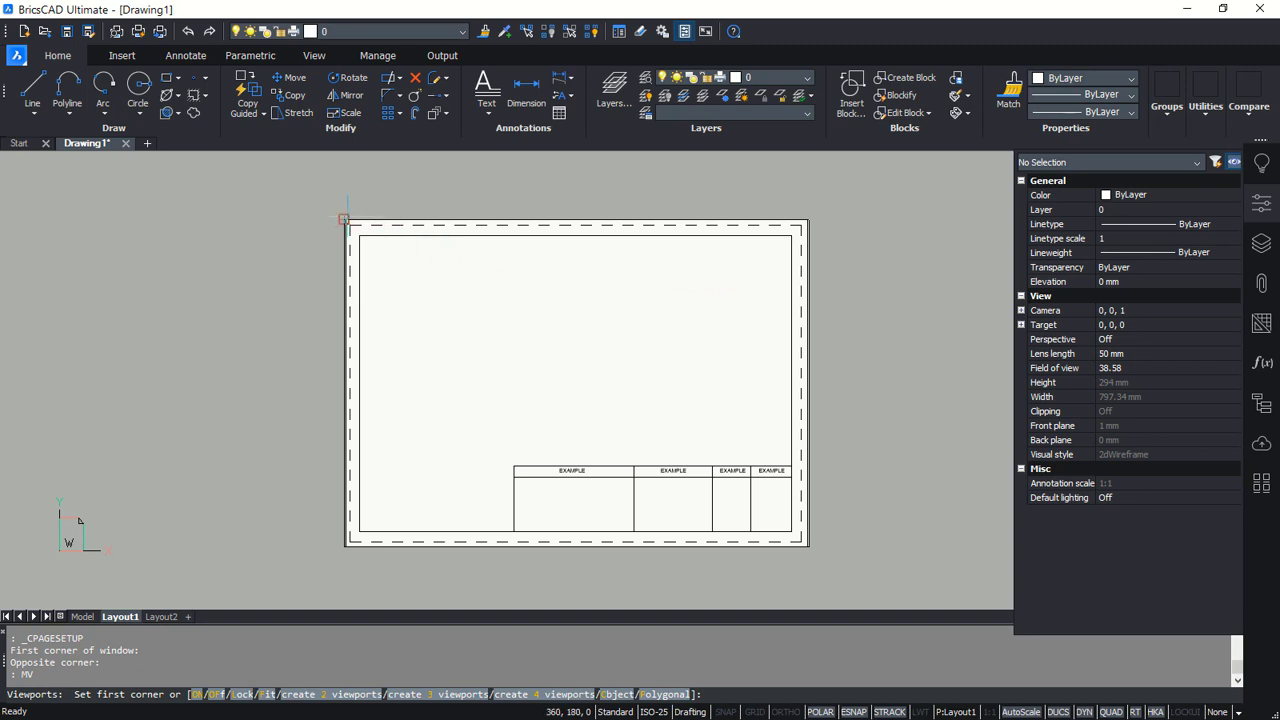
{"action": "left_click", "coordinate": [344, 219]}
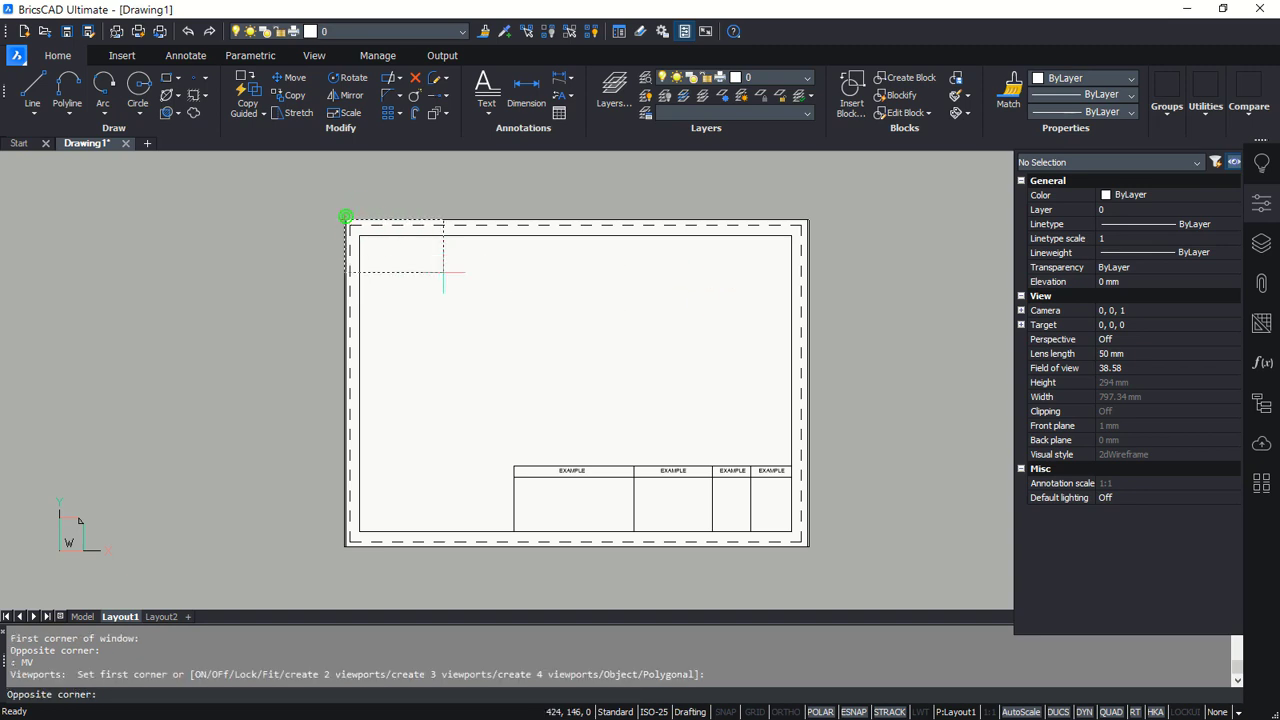
{"action": "left_click", "coordinate": [807, 545]}
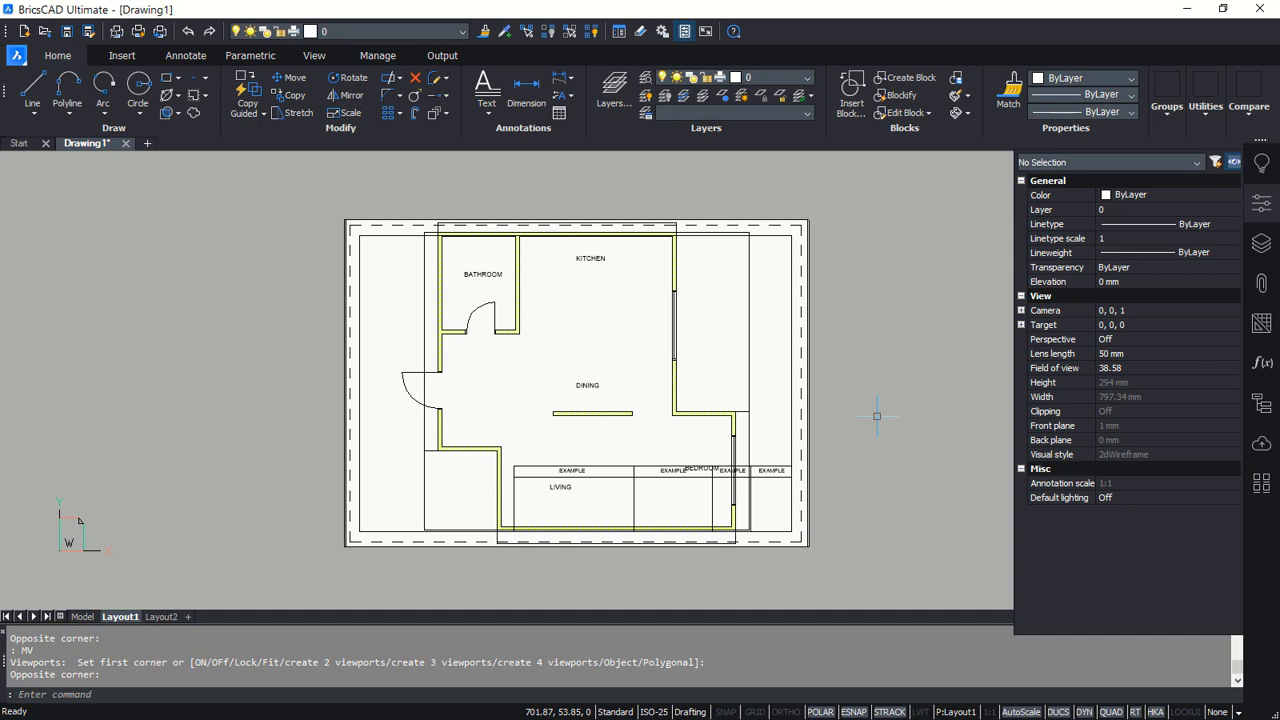
Activate the viewport's model space and set its annotation scale to 1:50
{"action": "double_click", "coordinate": [614, 362]}
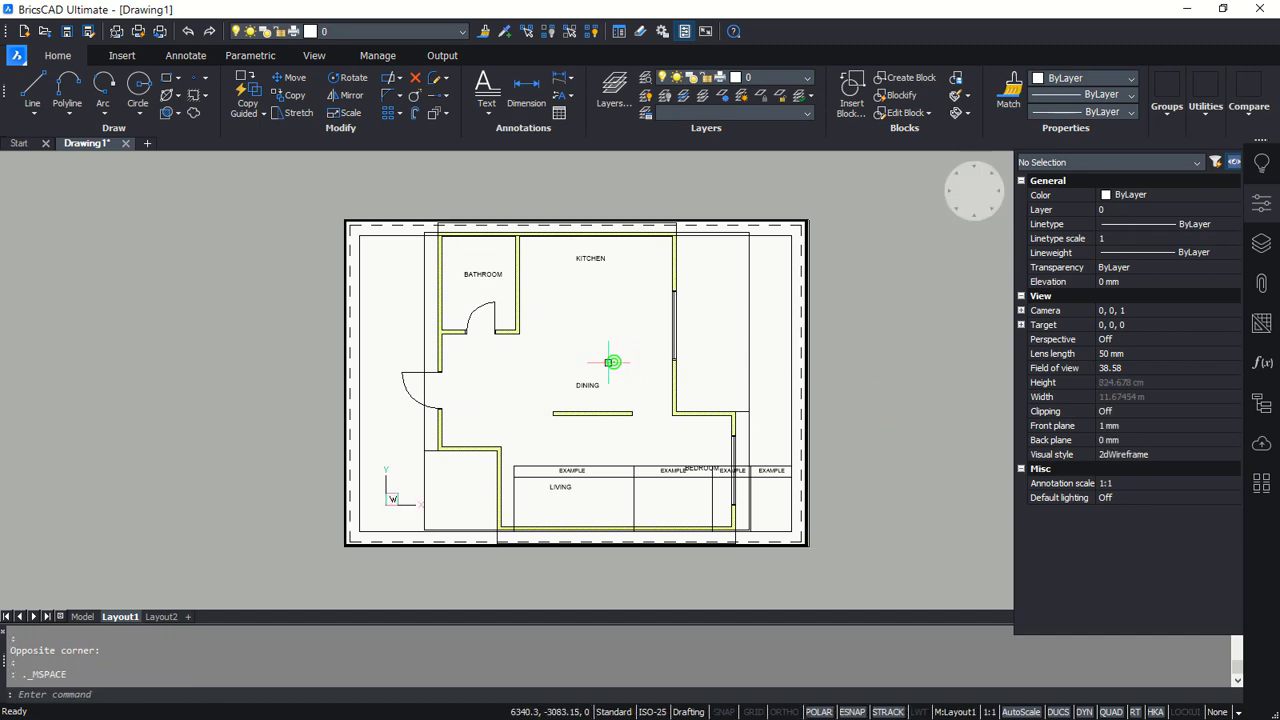
{"action": "left_click", "coordinate": [1107, 486]}
{"action": "left_click", "coordinate": [1107, 486]}
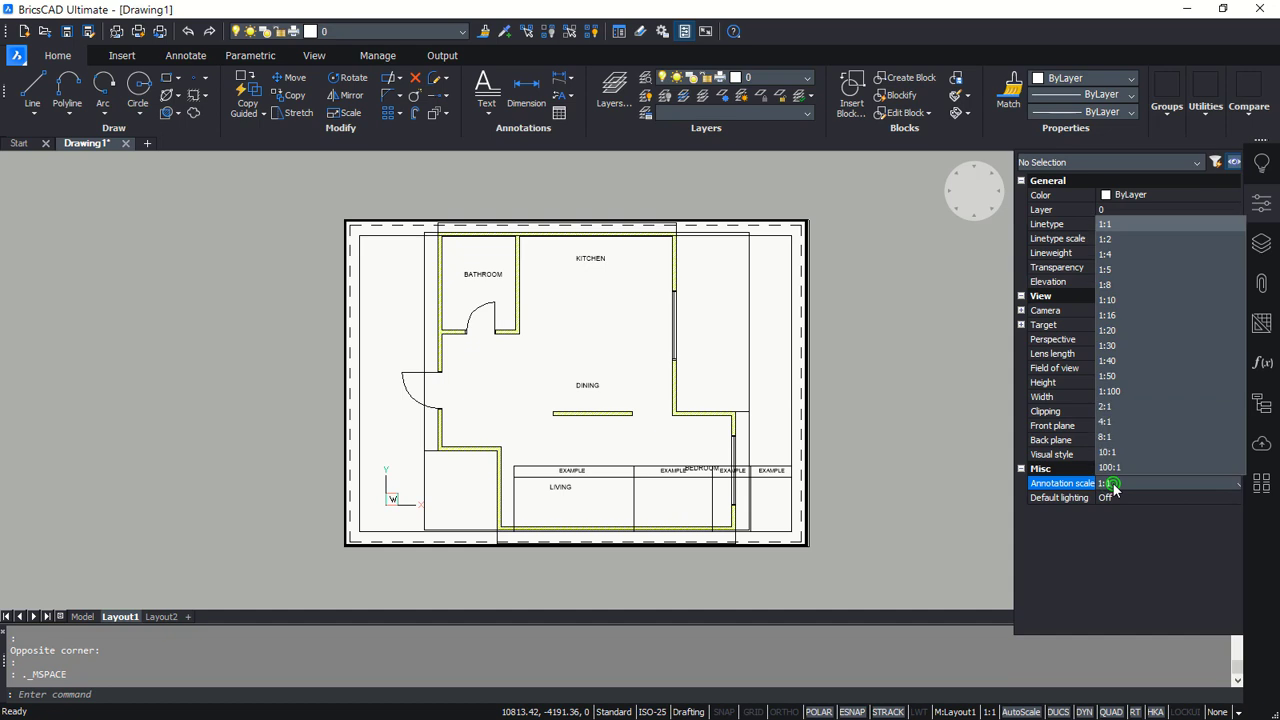
{"action": "left_click", "coordinate": [1115, 379]}
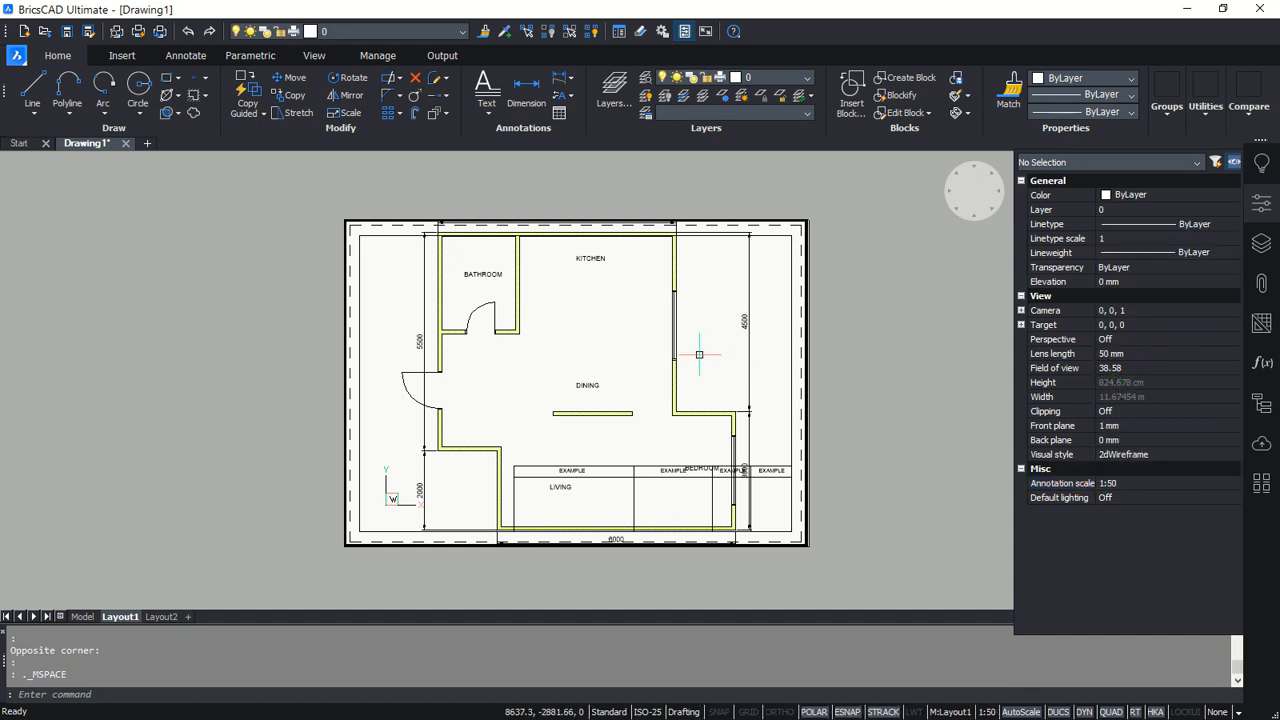
Shrink and reposition the floor plan within the viewport so it sits above the title block, and return to paper space
{"action": "scroll", "coordinate": [715, 360], "scroll_direction": "down", "scroll_amount": 2}
{"action": "middle_click_drag", "start_coordinate": [715, 360], "coordinate": [628, 341]}
{"action": "scroll", "coordinate": [645, 342], "scroll_direction": "down", "scroll_amount": 1}
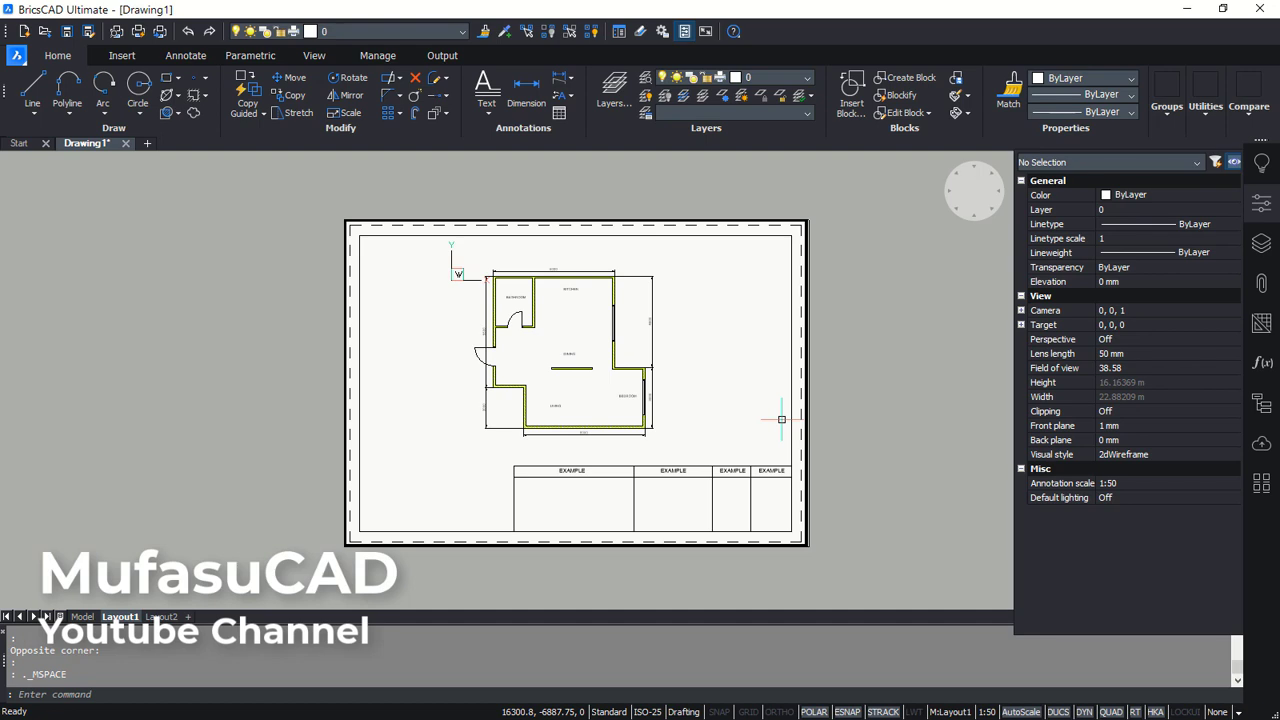
{"action": "double_click", "coordinate": [871, 431]}
{"action": "scroll", "coordinate": [800, 397], "scroll_direction": "up", "scroll_amount": 2}
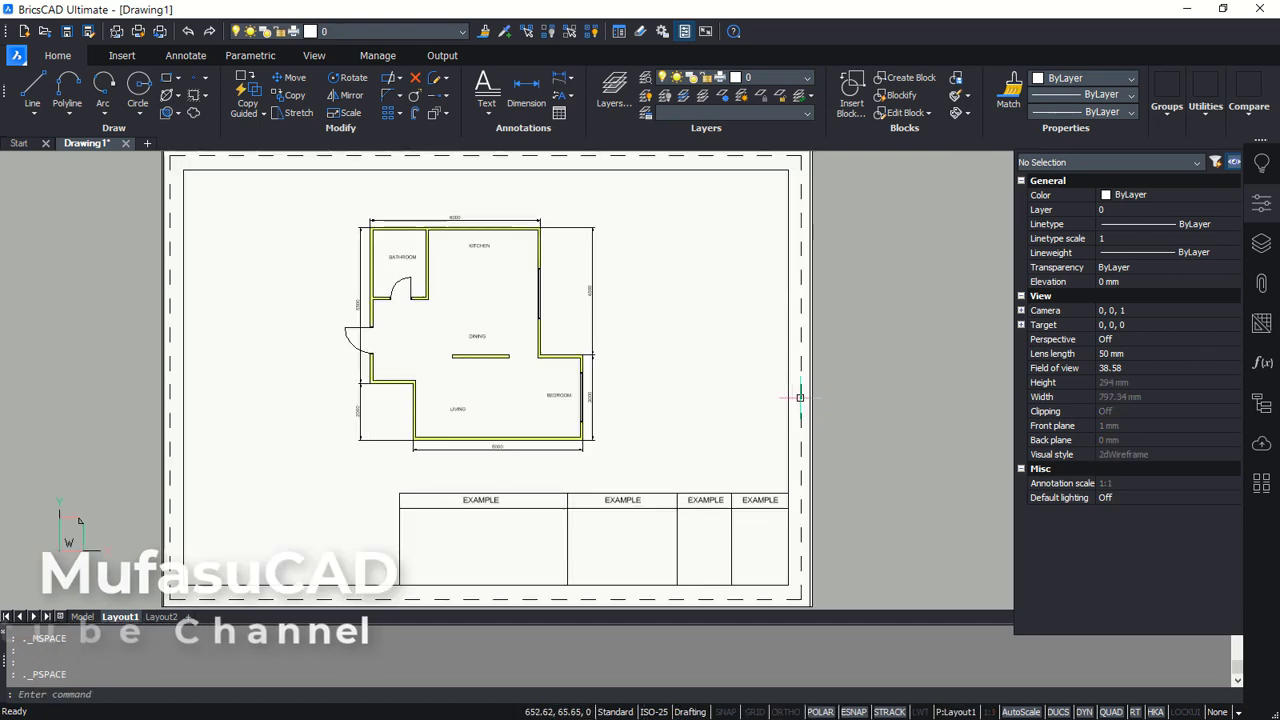
{"action": "scroll", "coordinate": [531, 395], "scroll_direction": "up", "scroll_amount": 2}
{"action": "scroll", "coordinate": [531, 395], "scroll_direction": "down", "scroll_amount": 2}
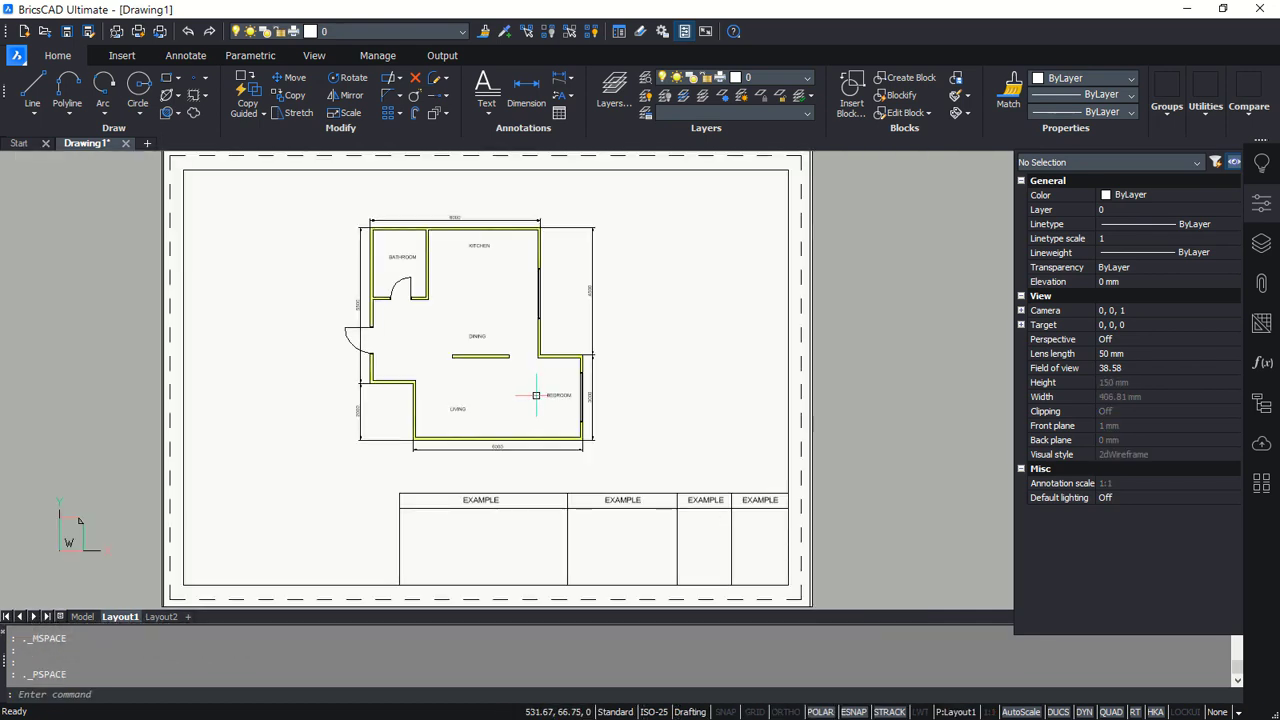
{"action": "double_click", "coordinate": [640, 366]}
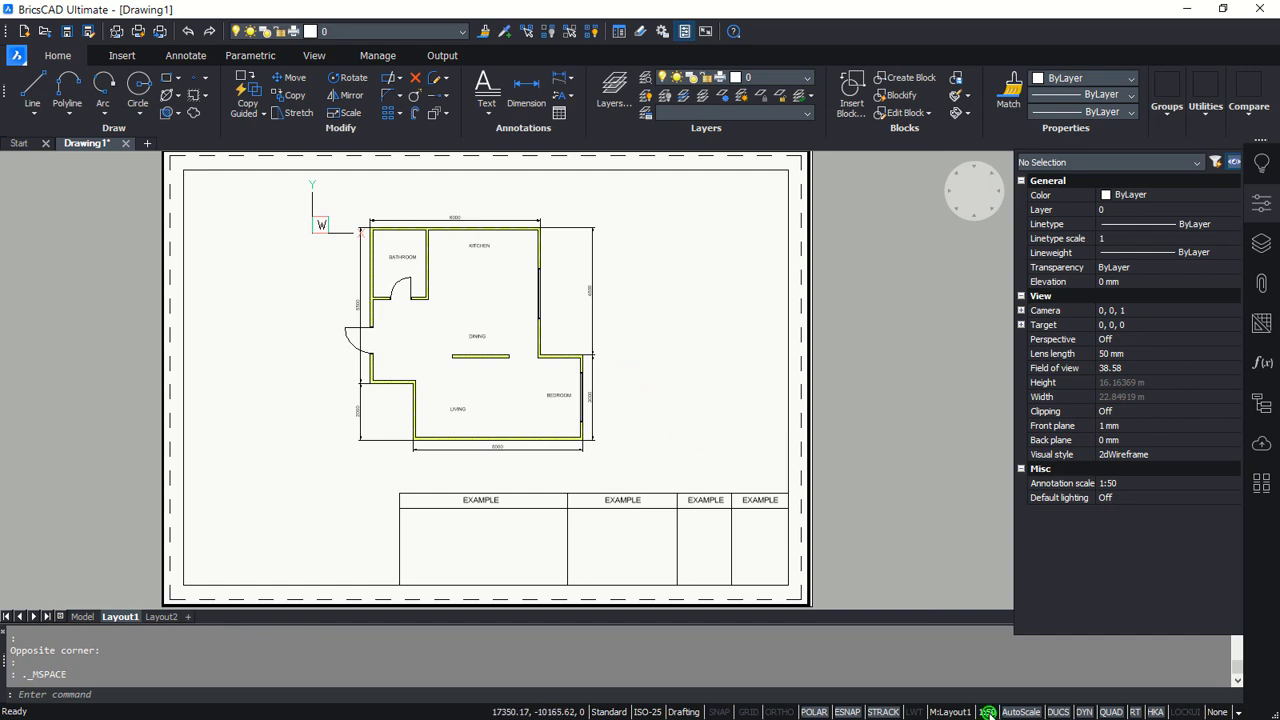
{"action": "left_click", "coordinate": [987, 712]}
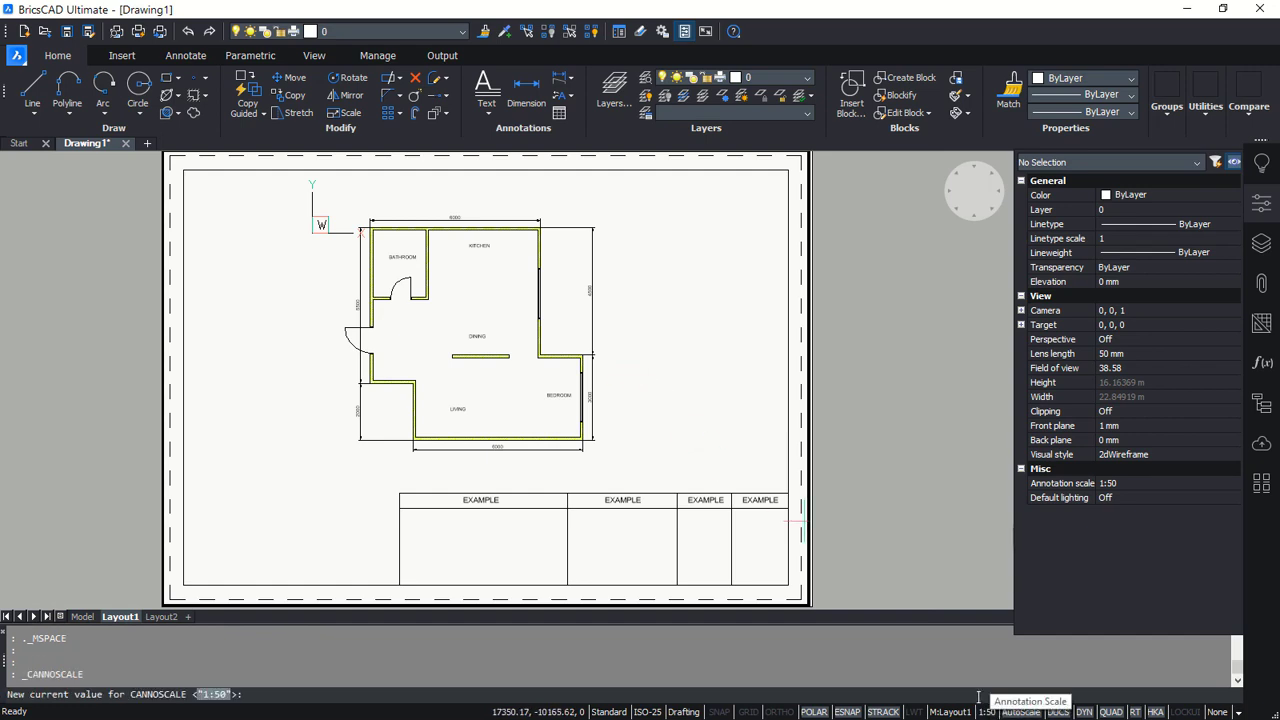
{"action": "left_click", "coordinate": [896, 511]}
{"action": "left_click", "coordinate": [884, 460]}
{"action": "scroll", "coordinate": [870, 427], "scroll_direction": "down", "scroll_amount": 1}
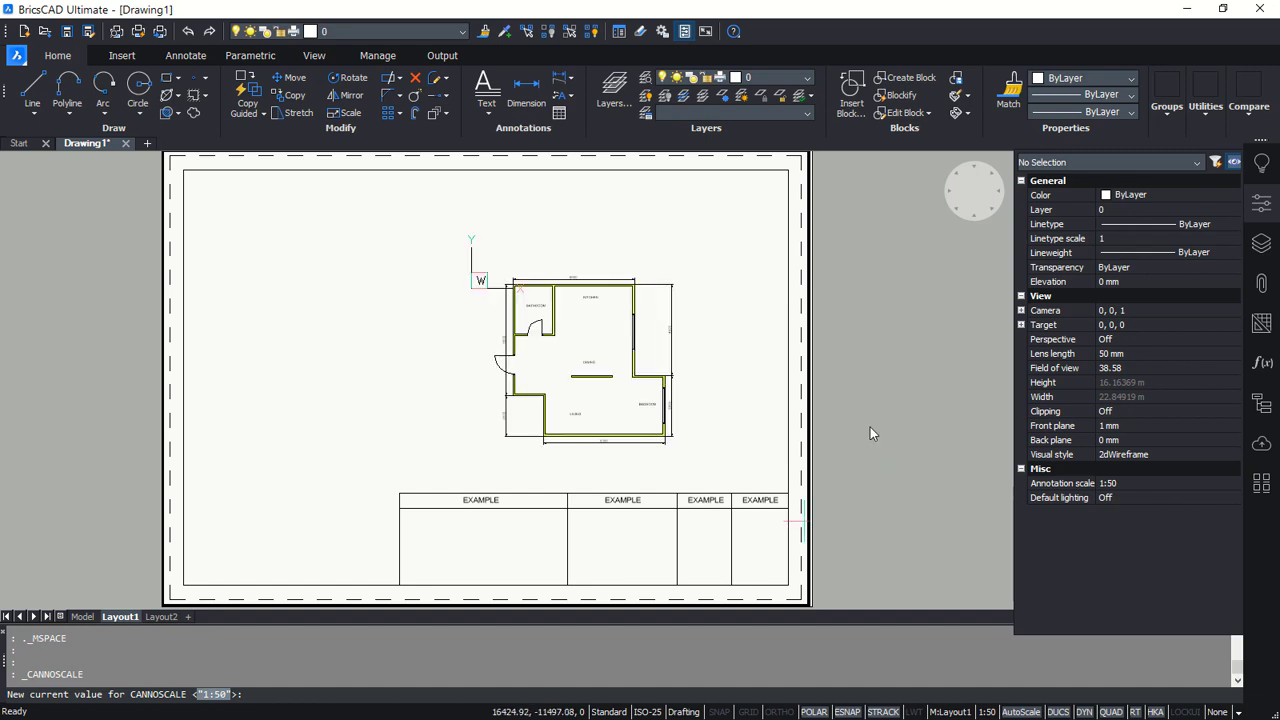
{"action": "scroll", "coordinate": [867, 427], "scroll_direction": "up", "scroll_amount": 1}
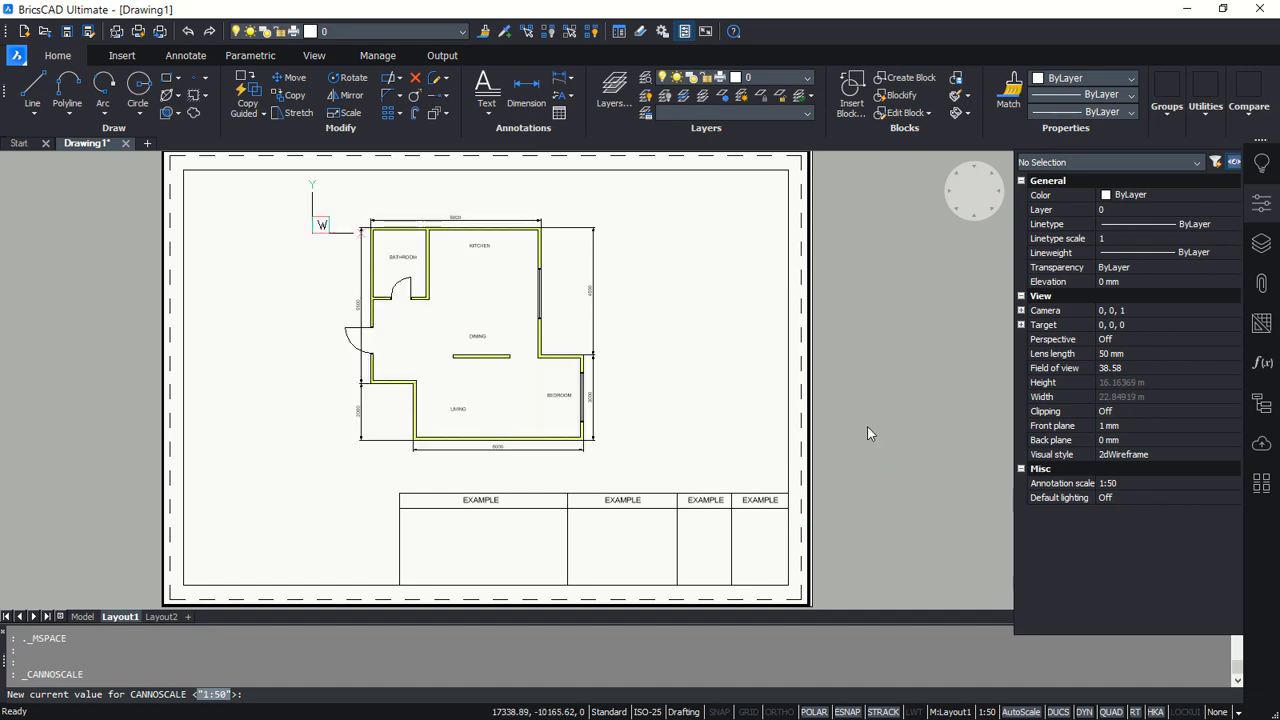
{"action": "left_click", "coordinate": [944, 417]}
{"action": "key", "text": "Escape"}
{"action": "double_click", "coordinate": [896, 458]}
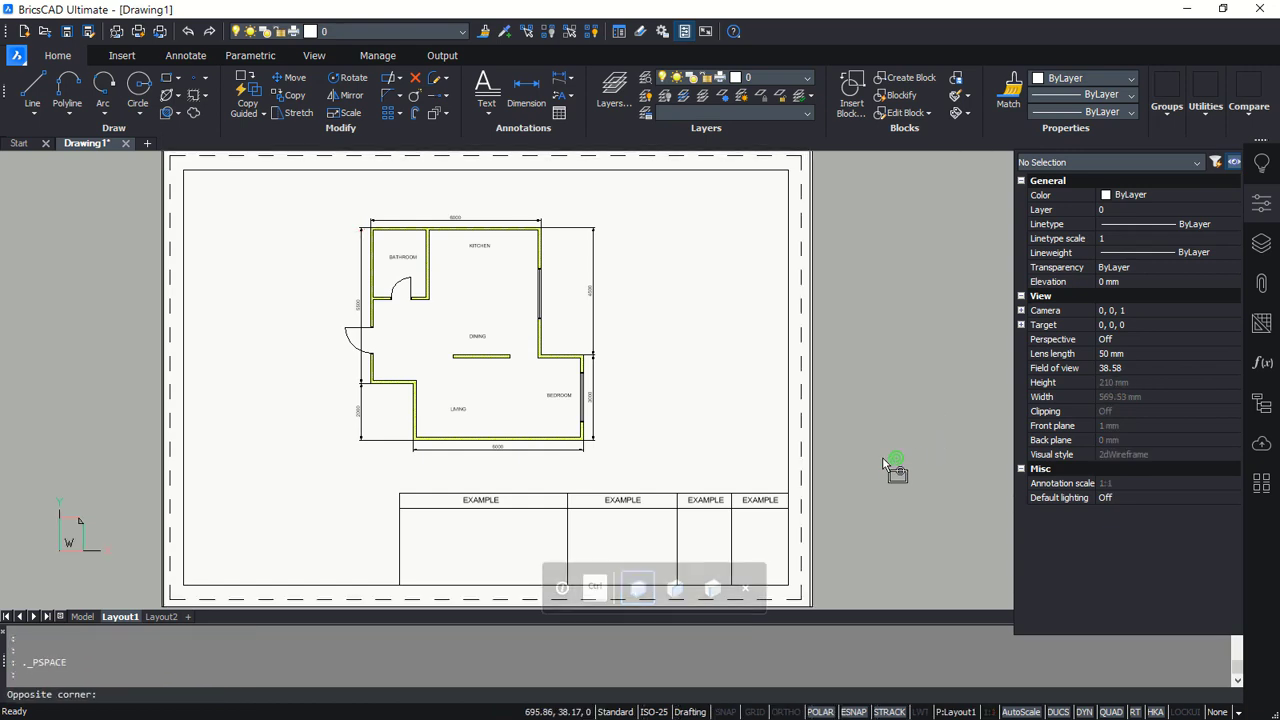
Start the PLOT command for Layout1 and preview the print of the complete floor plan sheet
{"action": "scroll", "coordinate": [886, 460], "scroll_direction": "down", "scroll_amount": 1}
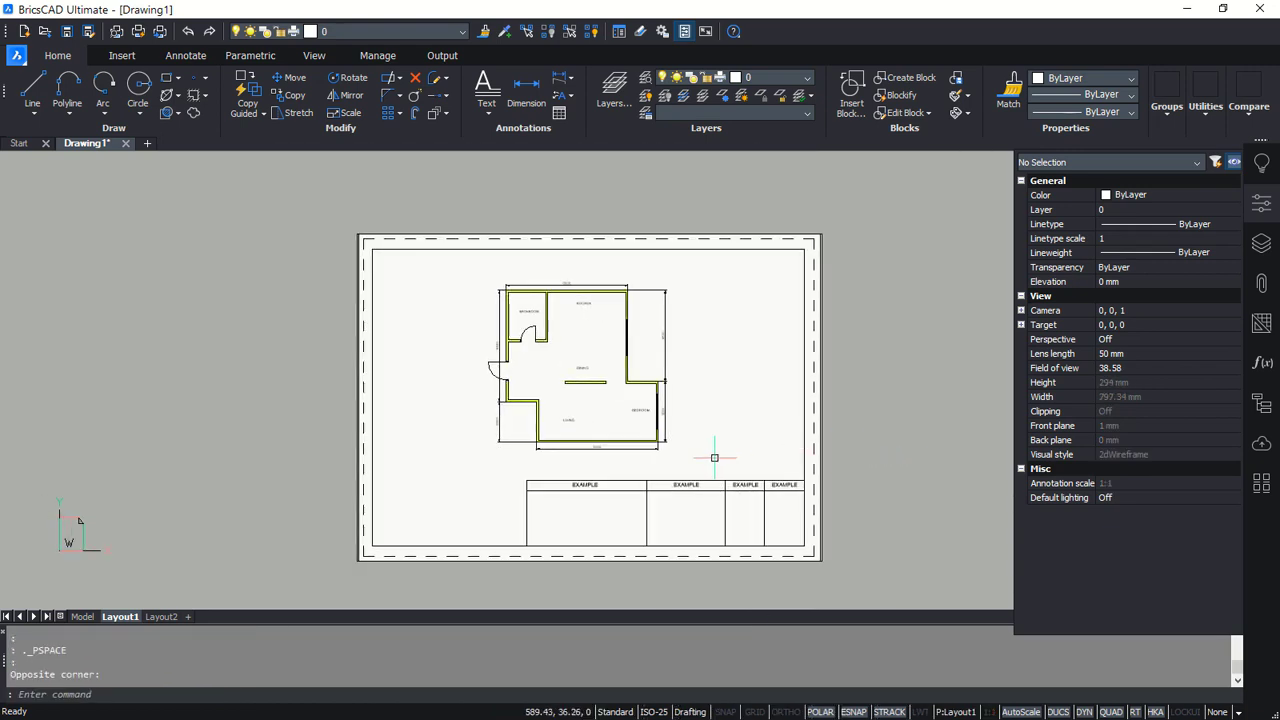
{"action": "scroll", "coordinate": [714, 457], "scroll_direction": "up", "scroll_amount": 1}
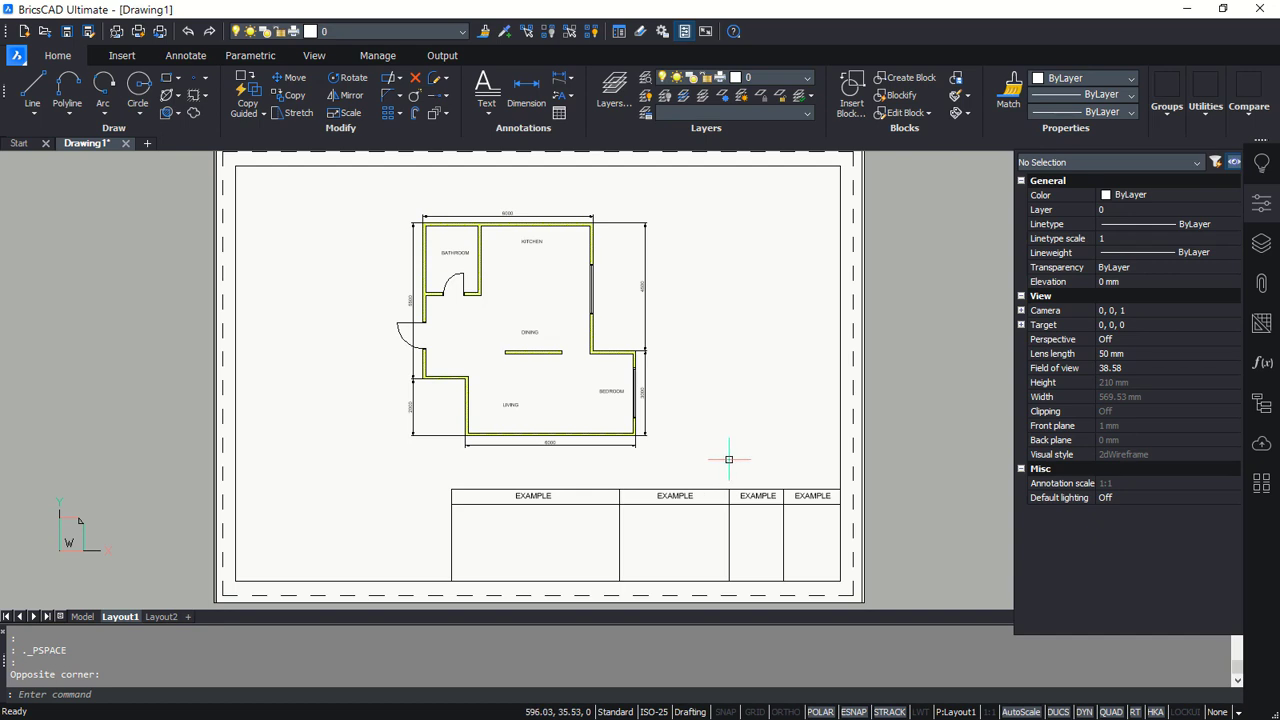
{"action": "type", "text": "PLOT"}
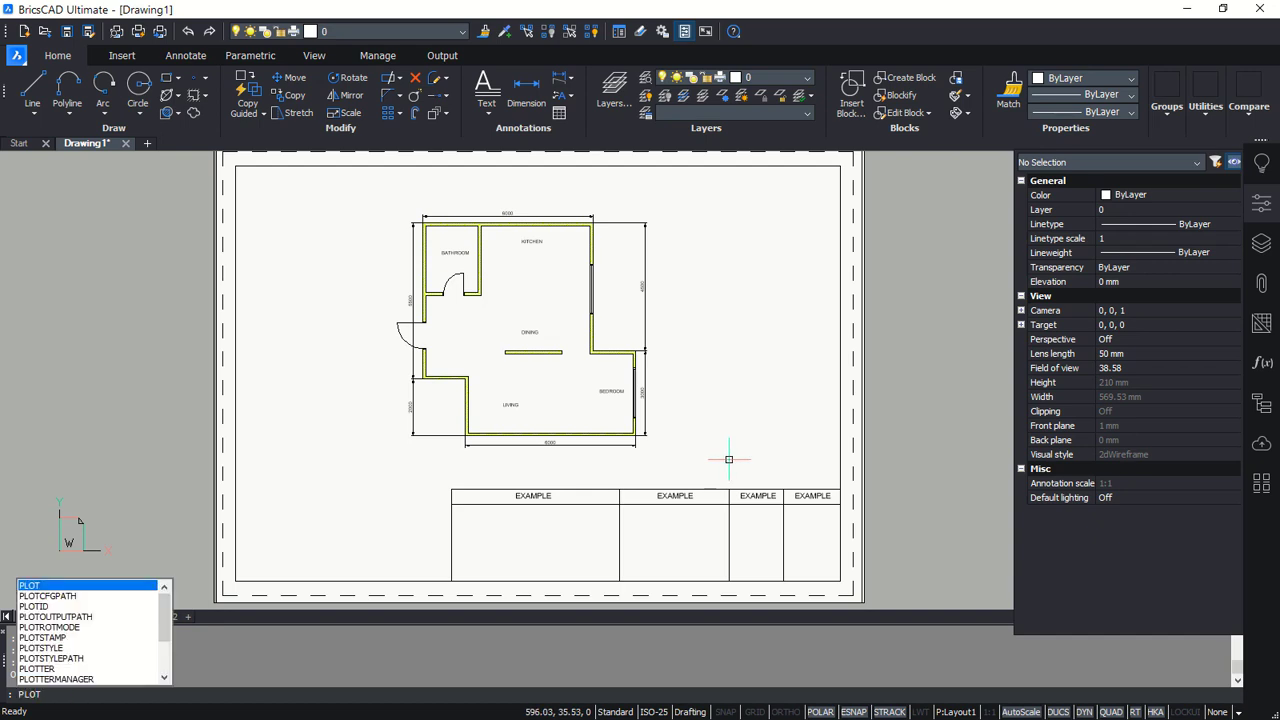
{"action": "key", "text": "Return"}
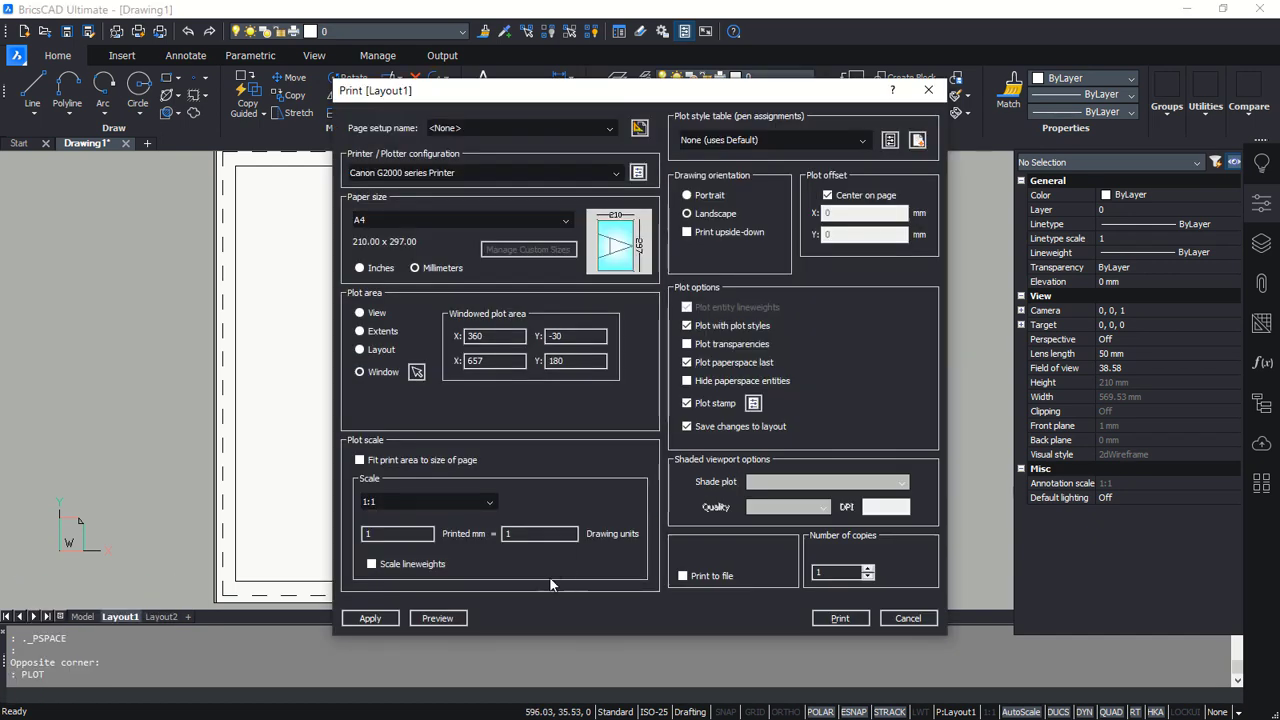
{"action": "left_click", "coordinate": [450, 619]}
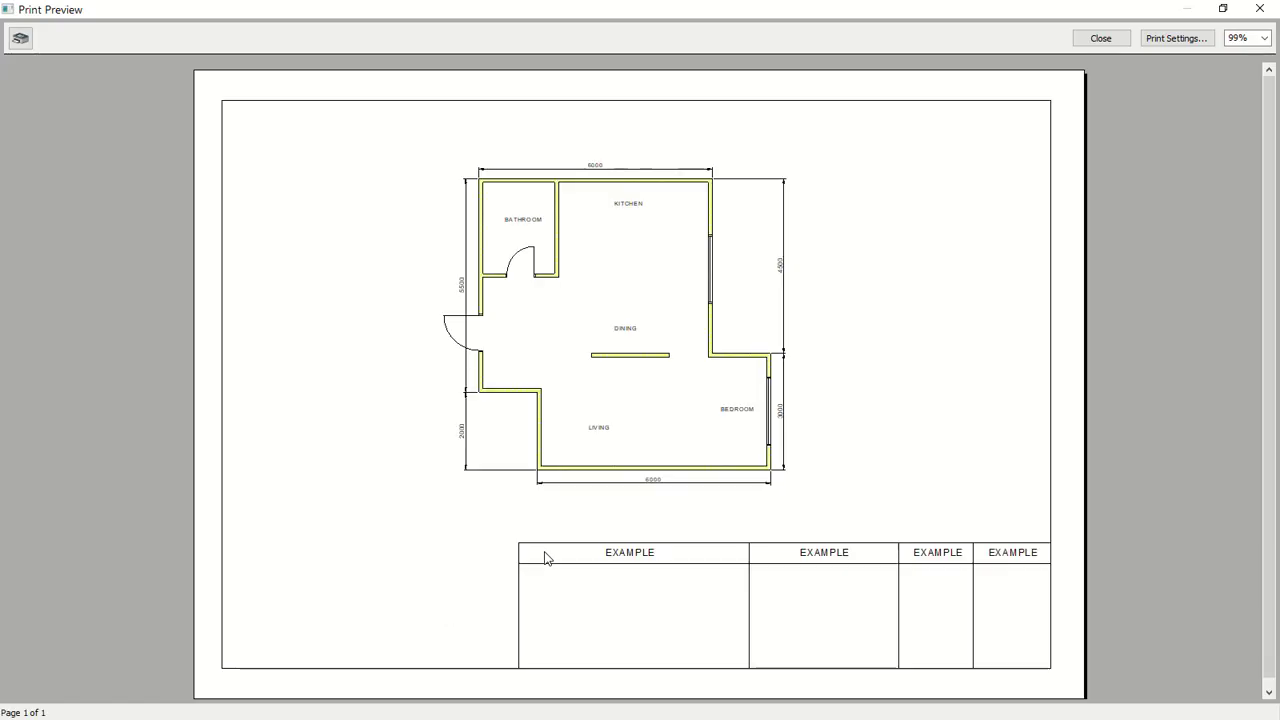